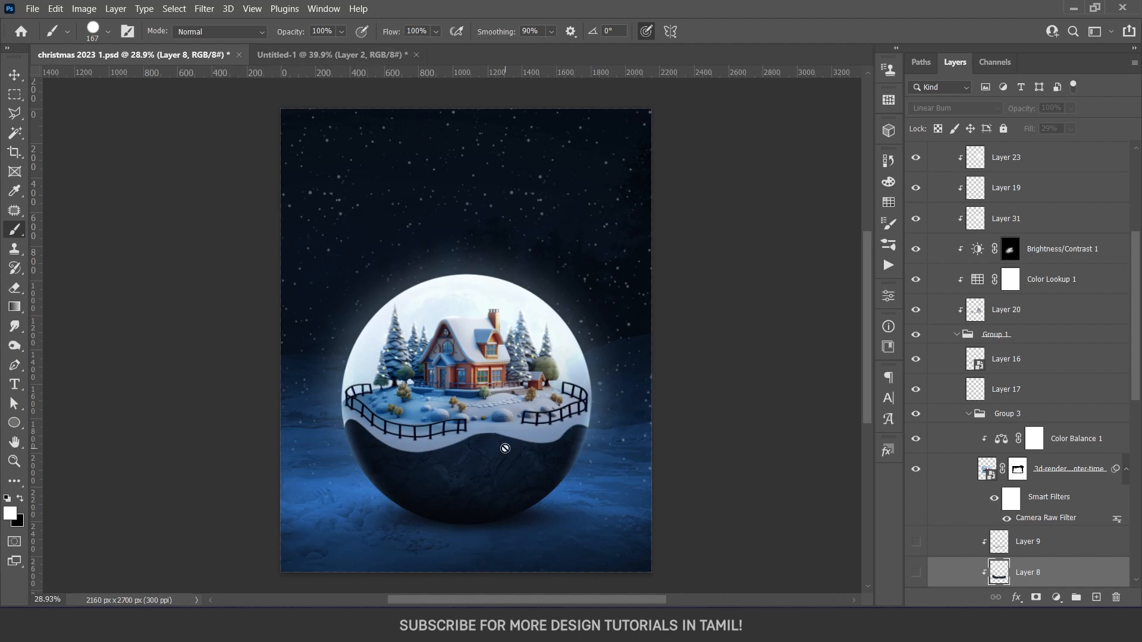
# Switch to the Untitled-1 document and release Layer 2 from its clipping mask
pyautogui.click(337, 53)
pyautogui.moveTo(257, 412)
pyautogui.mouseDown()
pyautogui.moveTo(355, 386)
pyautogui.moveTo(421, 420)
pyautogui.moveTo(528, 396)
pyautogui.moveTo(591, 412)
pyautogui.moveTo(598, 334)
pyautogui.moveTo(282, 366)
pyautogui.moveTo(396, 385)
pyautogui.moveTo(664, 386)
pyautogui.moveTo(670, 357)
pyautogui.moveTo(228, 358)
pyautogui.mouseUp()
pyautogui.press('v')
pyautogui.scroll(-4, 489, 427)
pyautogui.scroll(4, 475, 438)
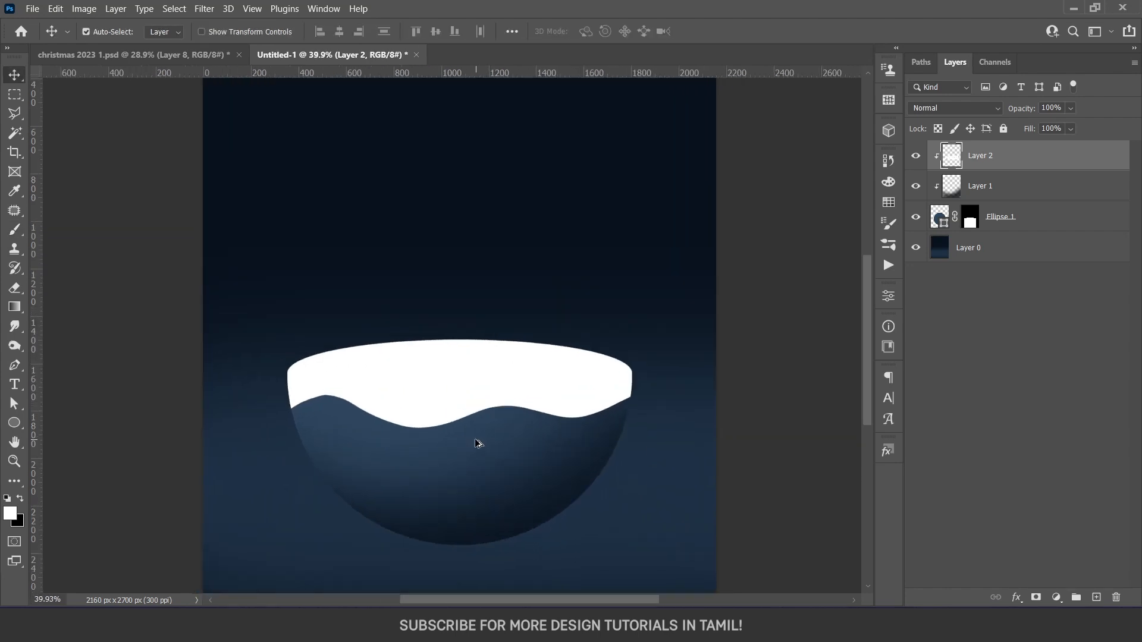
pyautogui.press('b')
pyautogui.scroll(3, 456, 421)
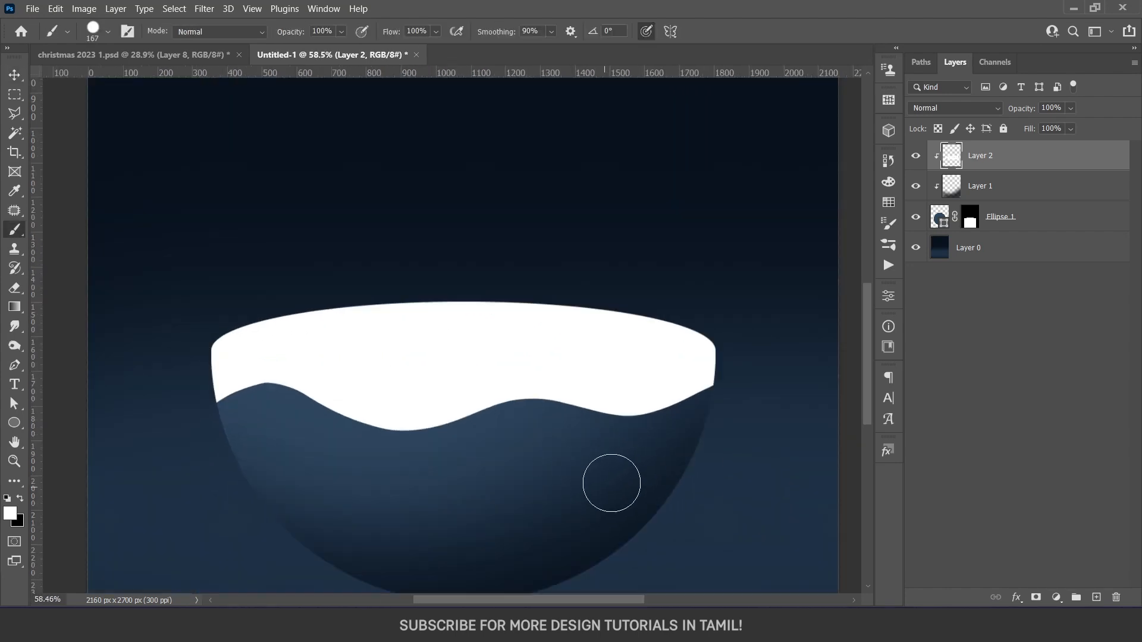
pyautogui.keyDown('alt'); pyautogui.click(987, 167); pyautogui.keyUp('alt')
# Load the full circle outline of Ellipse 1 as a selection and use it as Layer 2's layer mask
pyautogui.keyDown('ctrl'); pyautogui.click(971, 224); pyautogui.keyUp('ctrl')
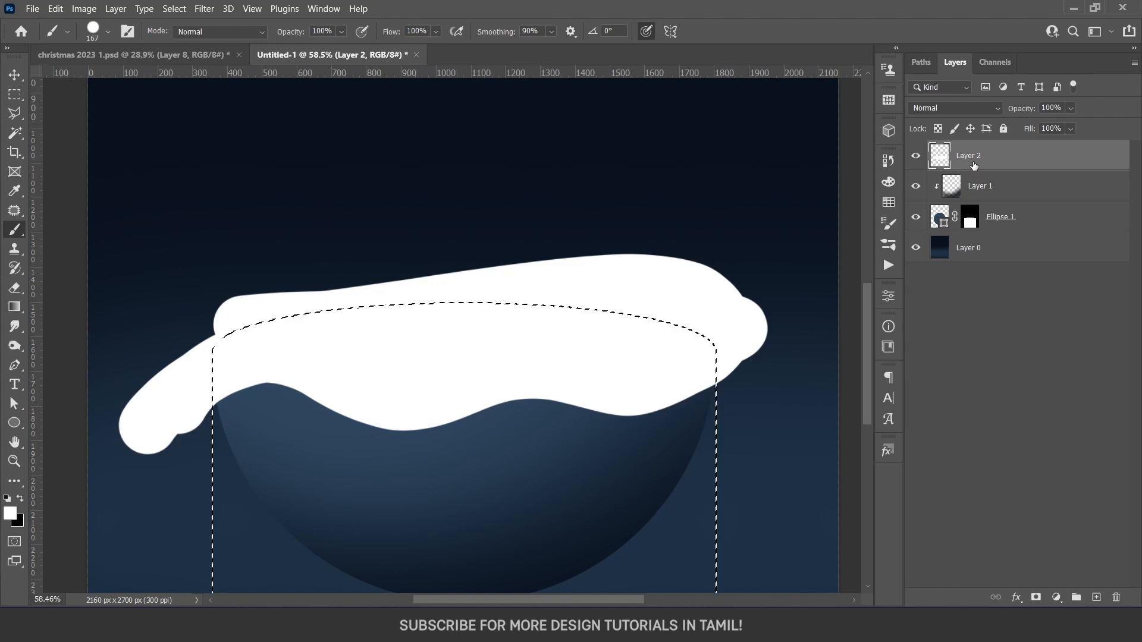
pyautogui.keyDown('ctrl'); pyautogui.click(941, 219); pyautogui.keyUp('ctrl')
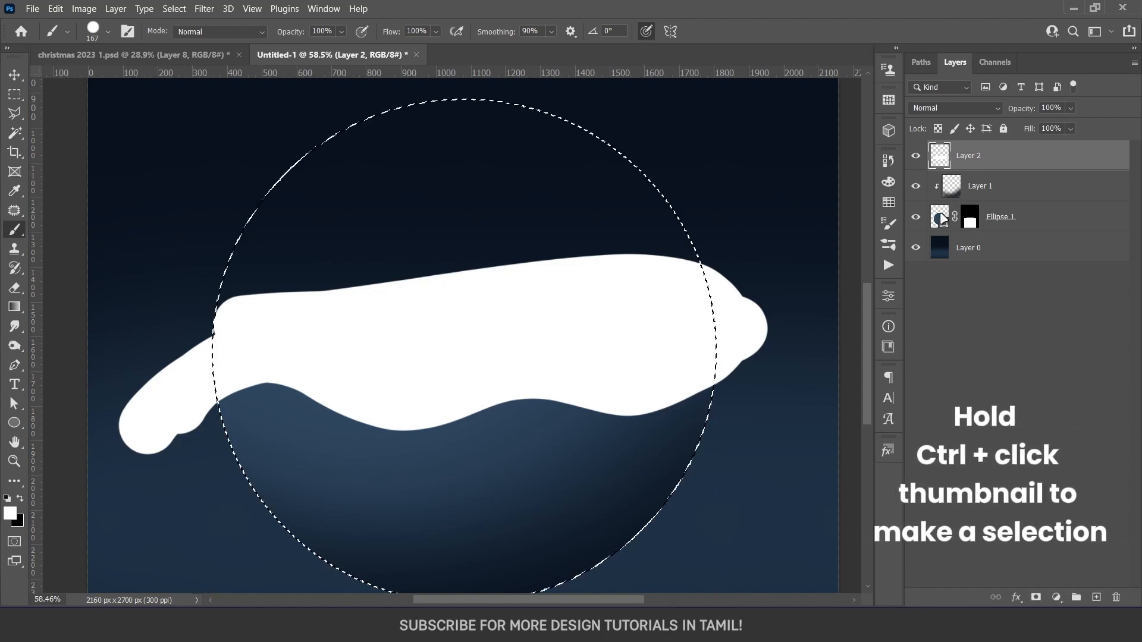
pyautogui.click(1036, 597)
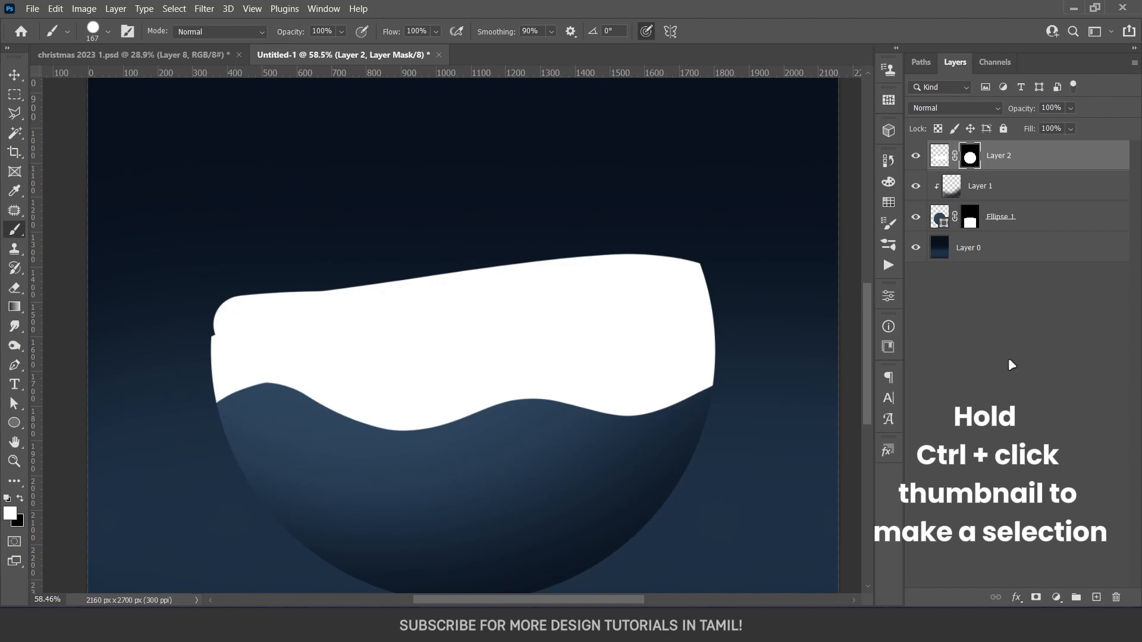
# Select everything outside Ellipse 1's mask, paint it black on Layer 2's mask to trim the snow's upper edge, and deselect
pyautogui.keyDown('ctrl'); pyautogui.click(970, 224); pyautogui.keyUp('ctrl')
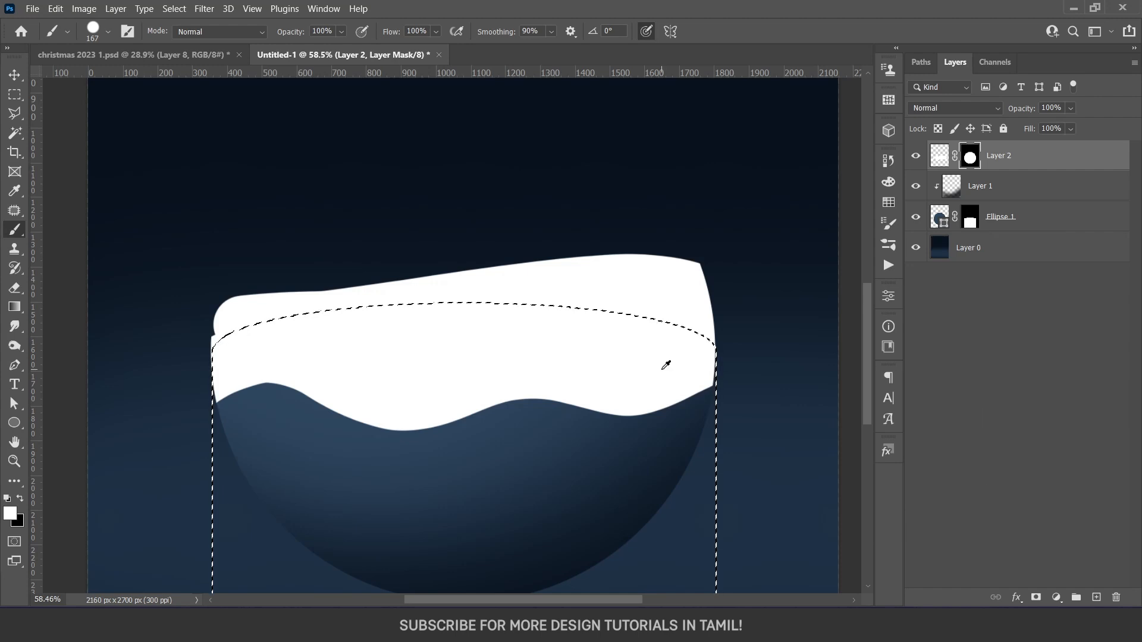
pyautogui.scroll(-3, 663, 365)
pyautogui.scroll(-1, 563, 374)
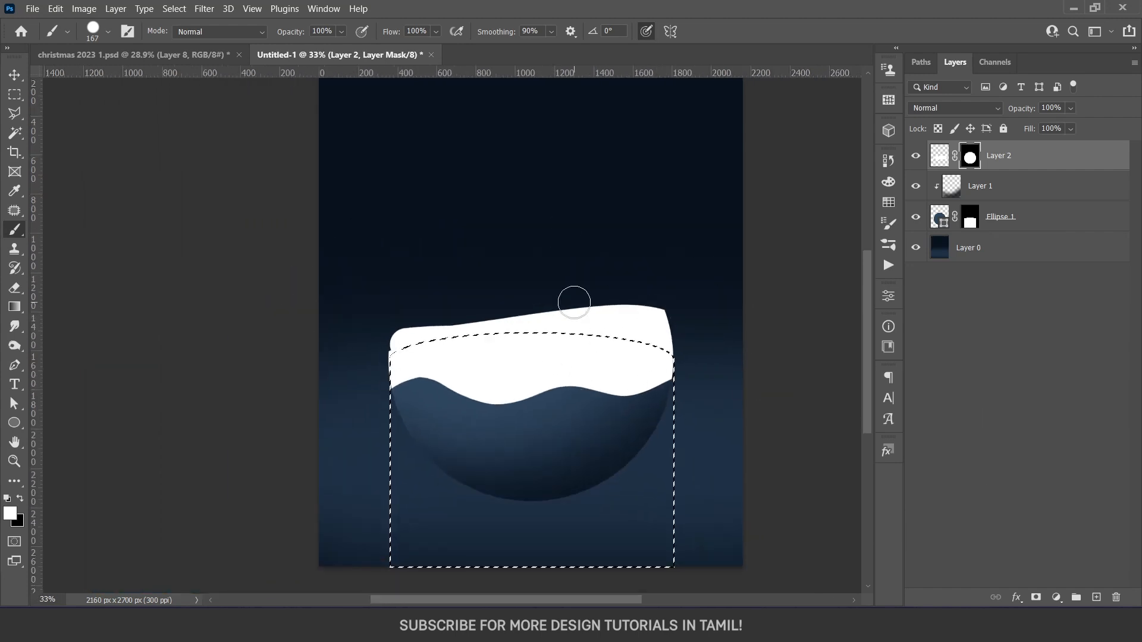
pyautogui.hotkey('ctrl', 'shift', 'i')
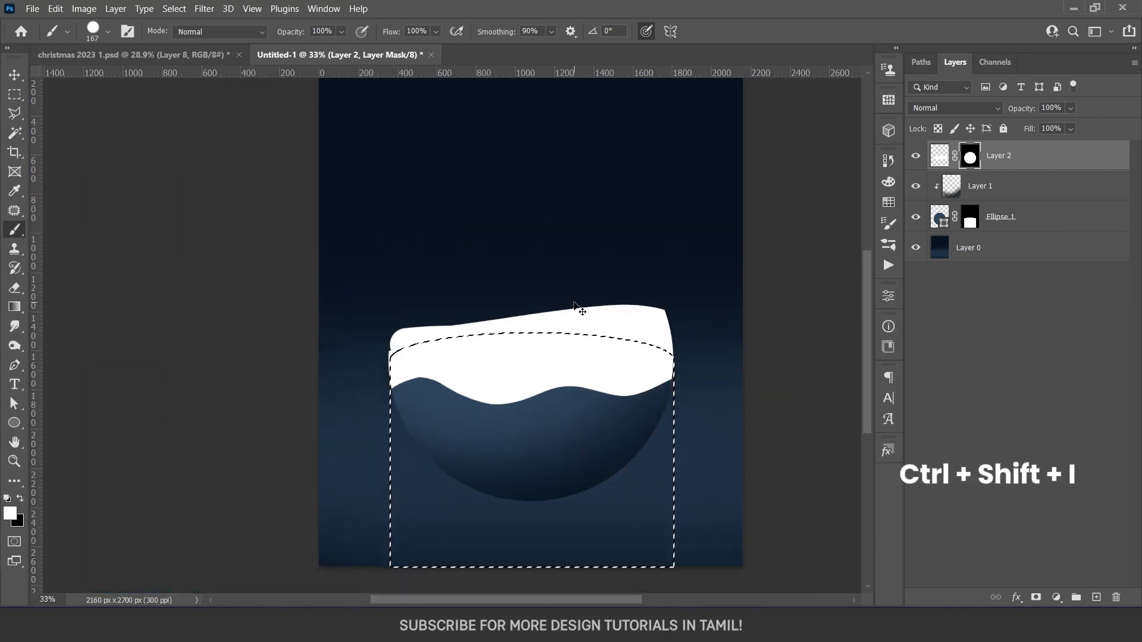
pyautogui.hotkey('ctrl', 'shift', 'i')
pyautogui.moveTo(401, 350)
pyautogui.mouseDown()
pyautogui.moveTo(582, 305)
pyautogui.moveTo(732, 369)
pyautogui.mouseUp()
pyautogui.press('x')
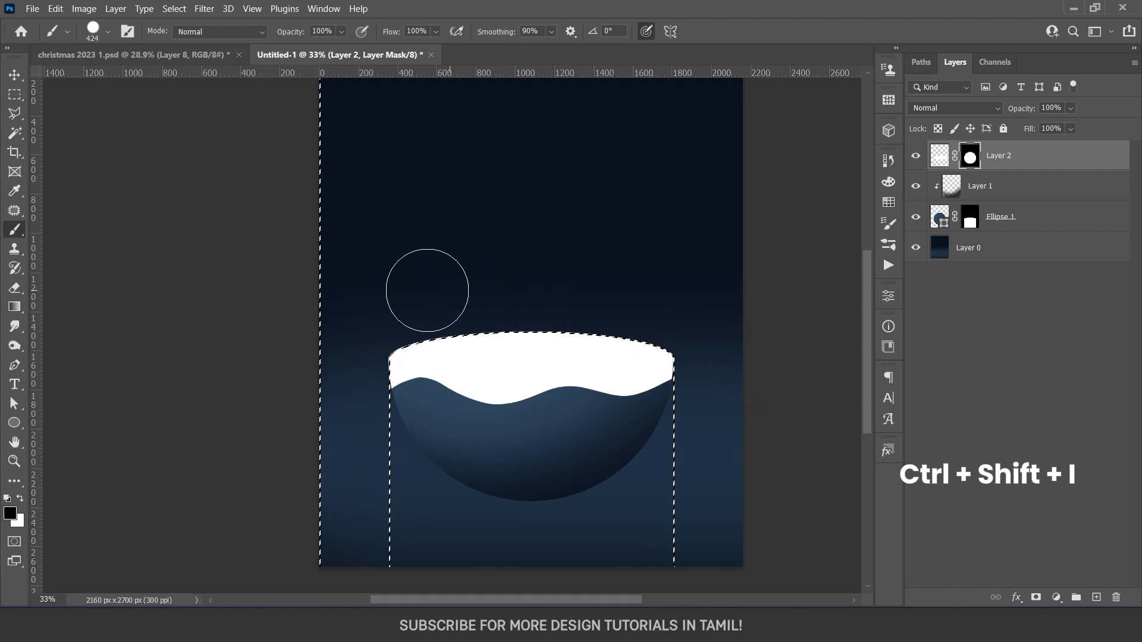
pyautogui.hotkey('ctrl', 'd')
pyautogui.press('v')
pyautogui.click(916, 156)
pyautogui.click(916, 156)
pyautogui.click(918, 219)
pyautogui.click(917, 218)
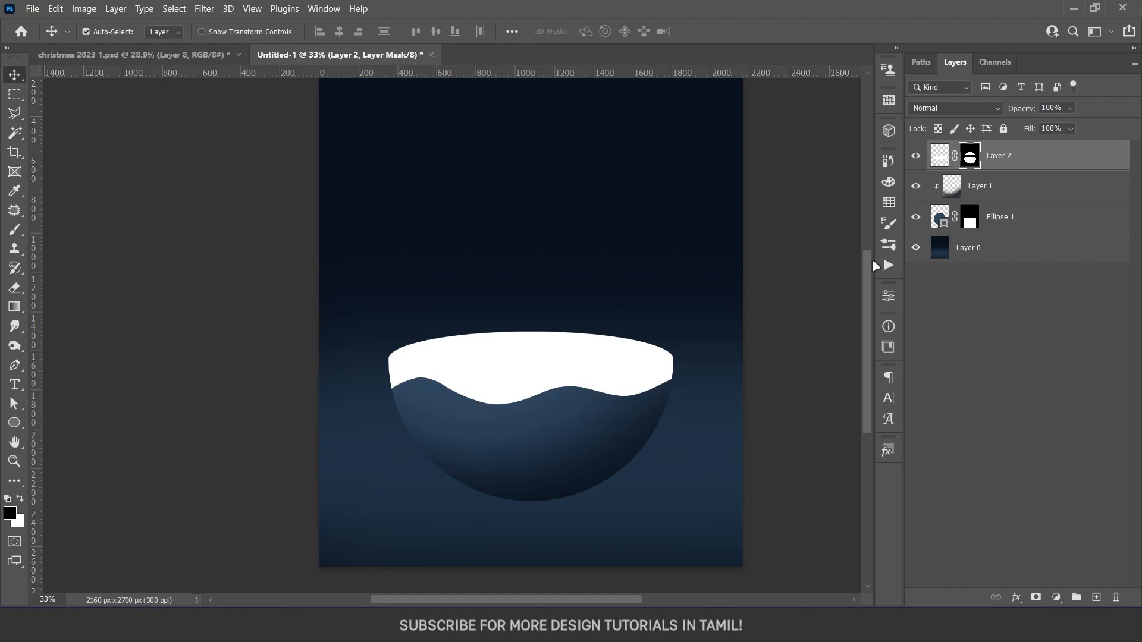
# Add a new layer above Layer 2 and clip it to the snow
pyautogui.scroll(6, 569, 418)
pyautogui.click(940, 155)
pyautogui.click(1095, 596)
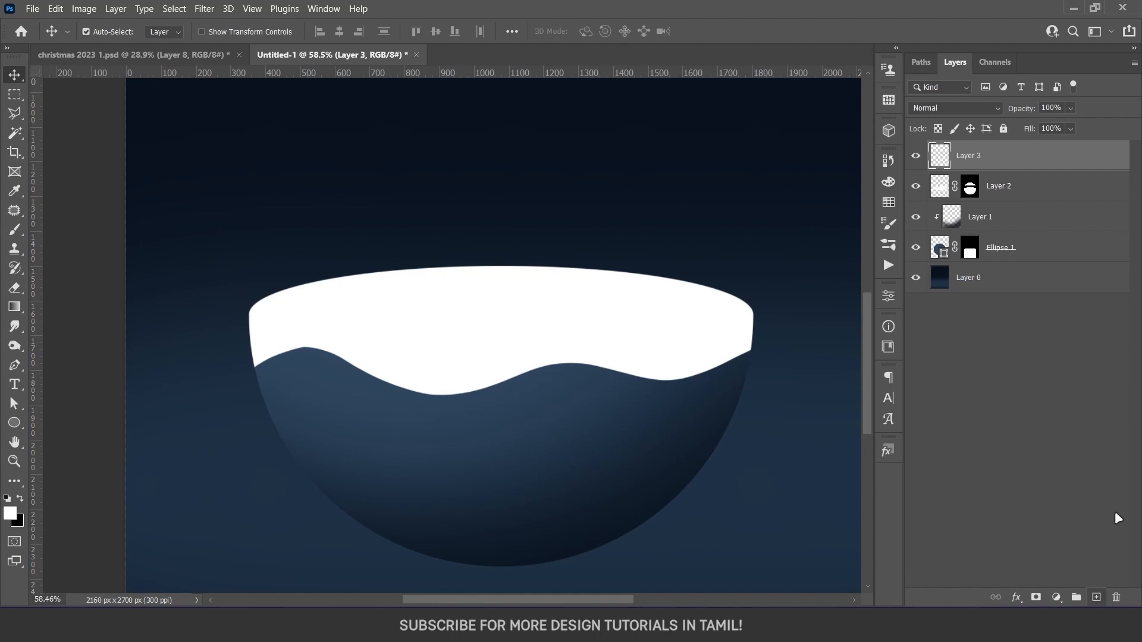
pyautogui.keyDown('alt'); pyautogui.click(1018, 169); pyautogui.keyUp('alt')
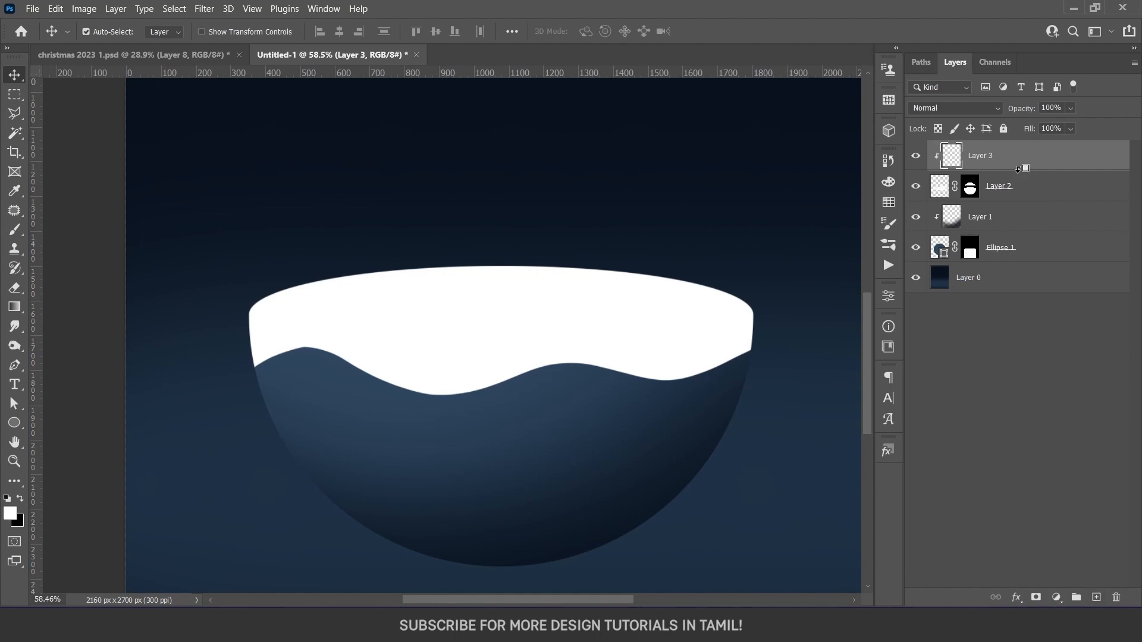
# Shade the snow's wavy lower edge on Layer 3 with a soft 211 px brush at 60% opacity in a lightened bowl blue
pyautogui.press('b')
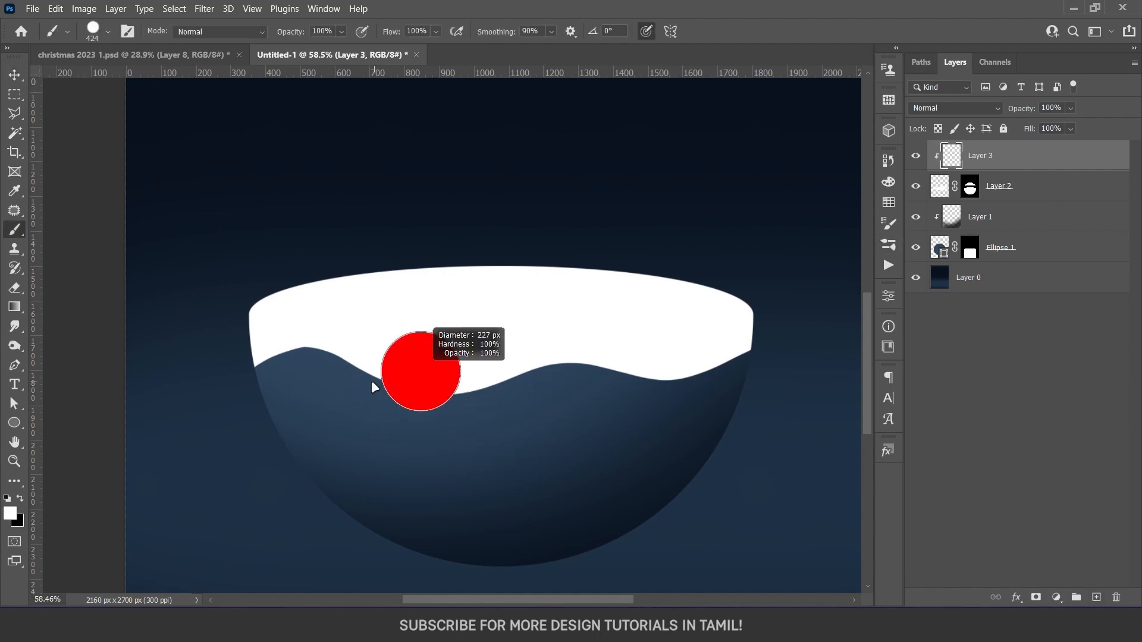
pyautogui.rightClick(437, 393)
pyautogui.keyDown('alt'); pyautogui.rightClick(331, 365); pyautogui.keyUp('alt')
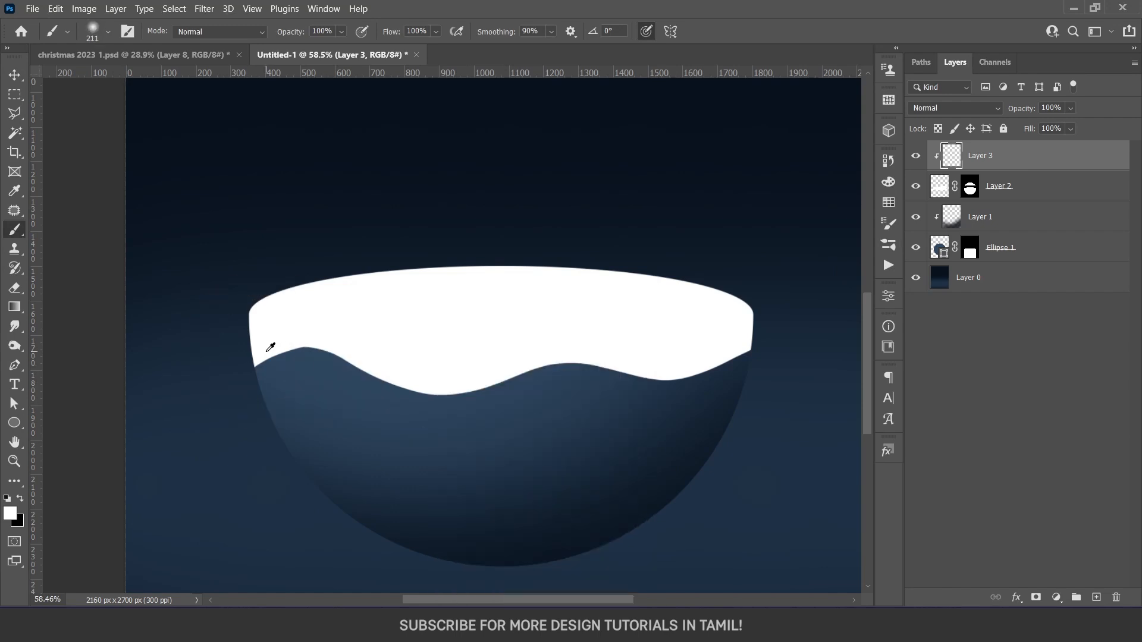
pyautogui.click(10, 513)
pyautogui.click(595, 375)
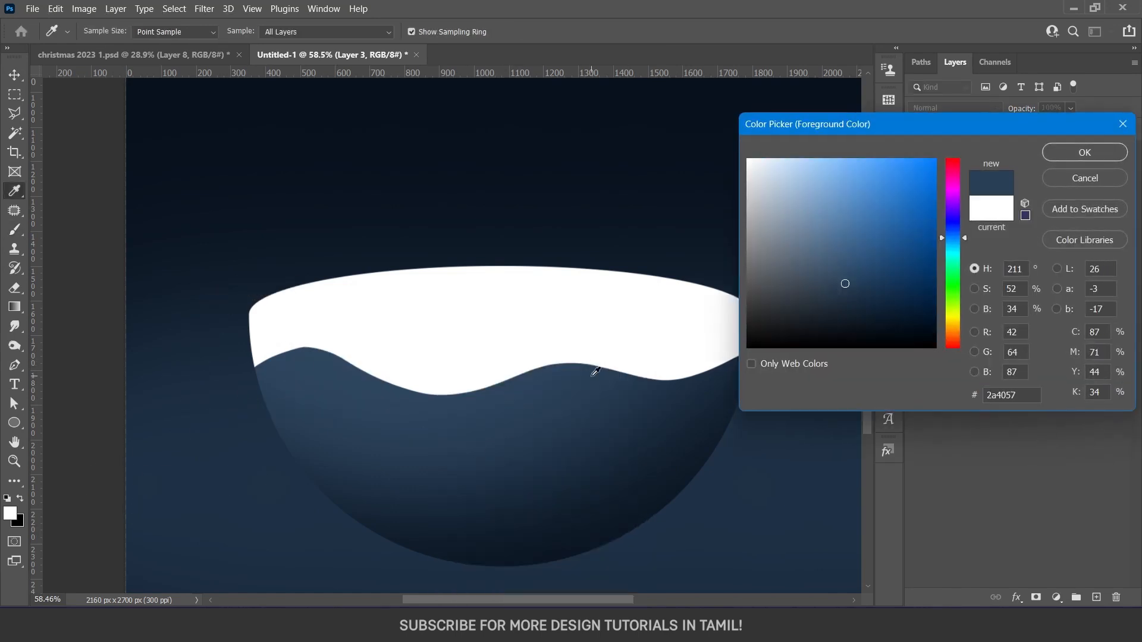
pyautogui.moveTo(849, 288); pyautogui.dragTo(840, 221)
pyautogui.press('Return')
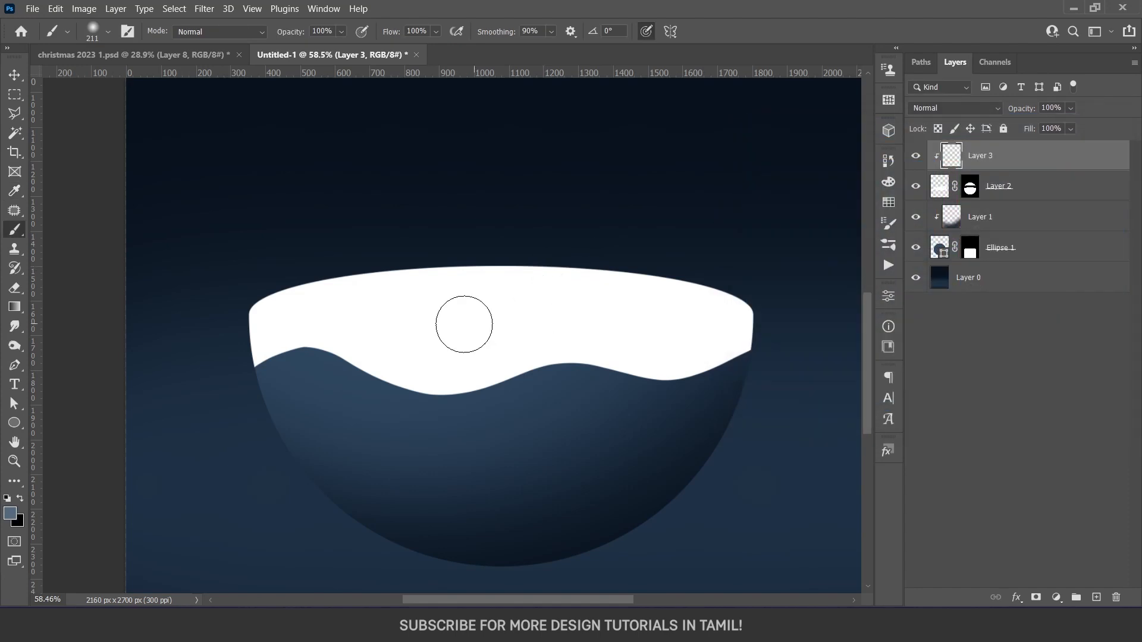
pyautogui.press('6')
pyautogui.moveTo(268, 360)
pyautogui.mouseDown()
pyautogui.moveTo(294, 349)
pyautogui.moveTo(681, 390)
pyautogui.moveTo(808, 334)
pyautogui.mouseUp()
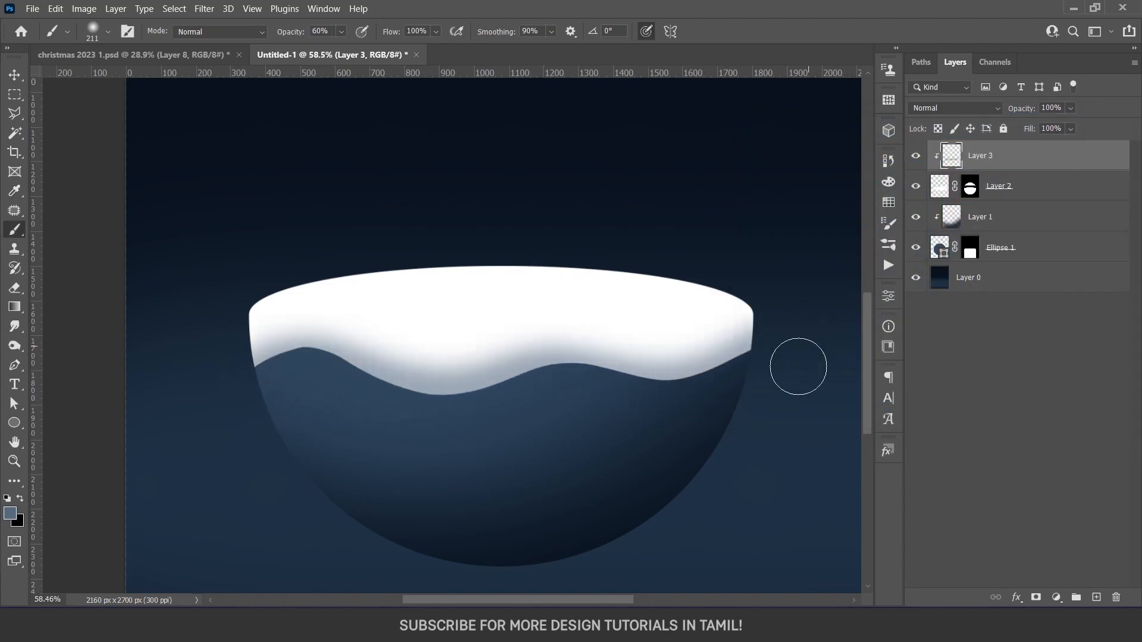
pyautogui.press('v')
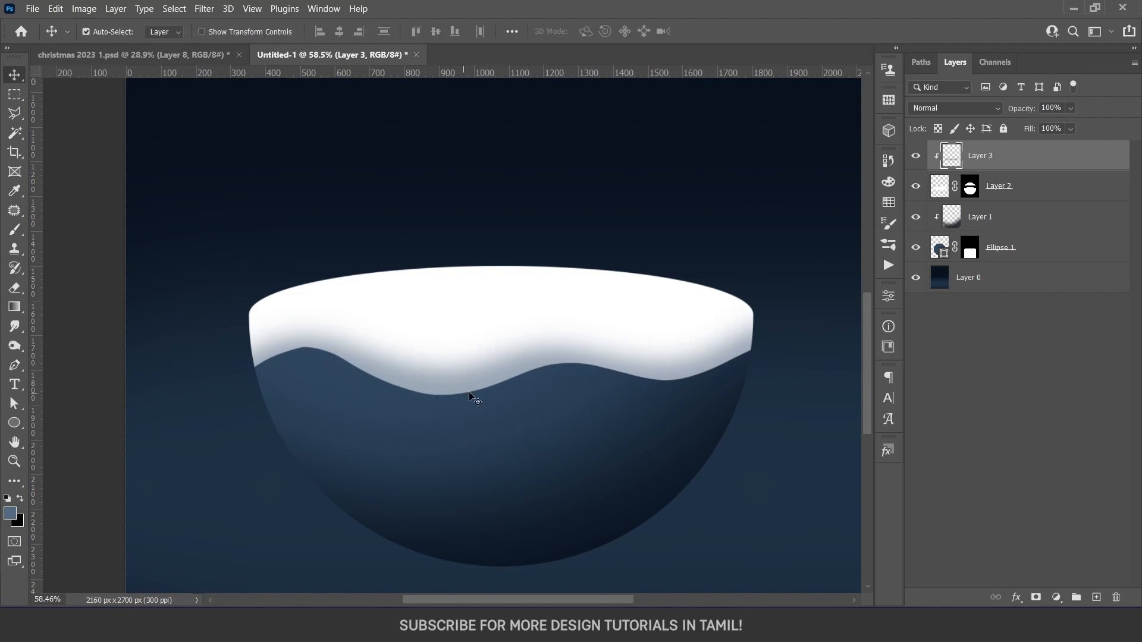
# Deepen the shading along the snow's wavy edge with a soft 139 px brush in a darker blue sampled from the bowl
pyautogui.press('b')
pyautogui.moveTo(260, 372); pyautogui.dragTo(241, 372)
pyautogui.keyDown('alt'); pyautogui.click(291, 429); pyautogui.keyUp('alt')
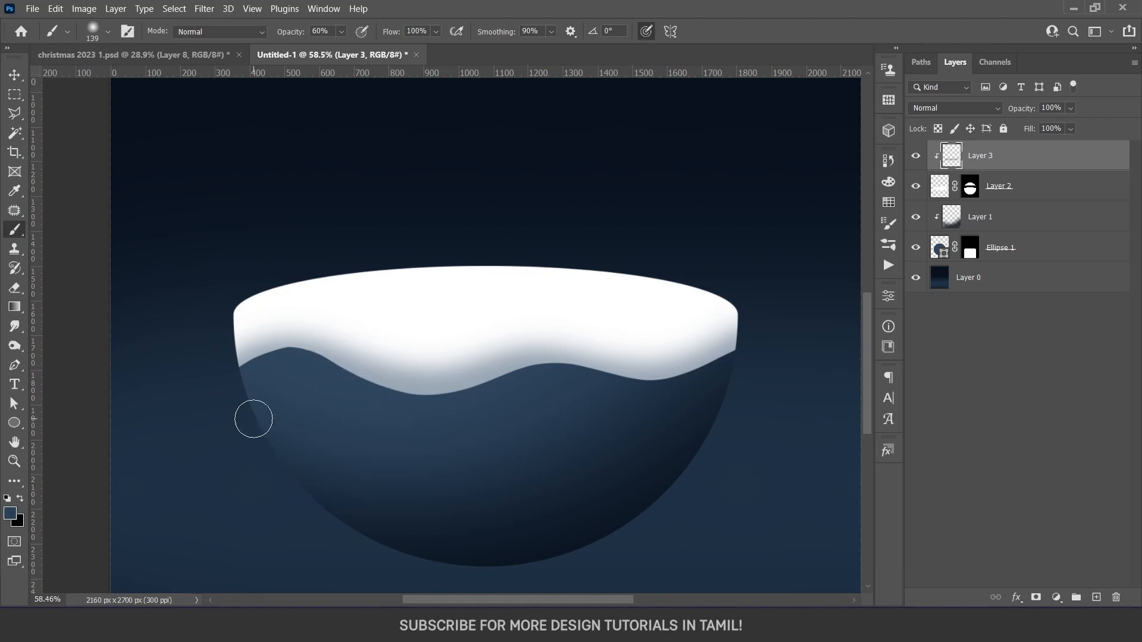
pyautogui.moveTo(342, 381)
pyautogui.mouseDown()
pyautogui.moveTo(441, 408)
pyautogui.moveTo(535, 383)
pyautogui.moveTo(614, 393)
pyautogui.moveTo(744, 379)
pyautogui.mouseUp()
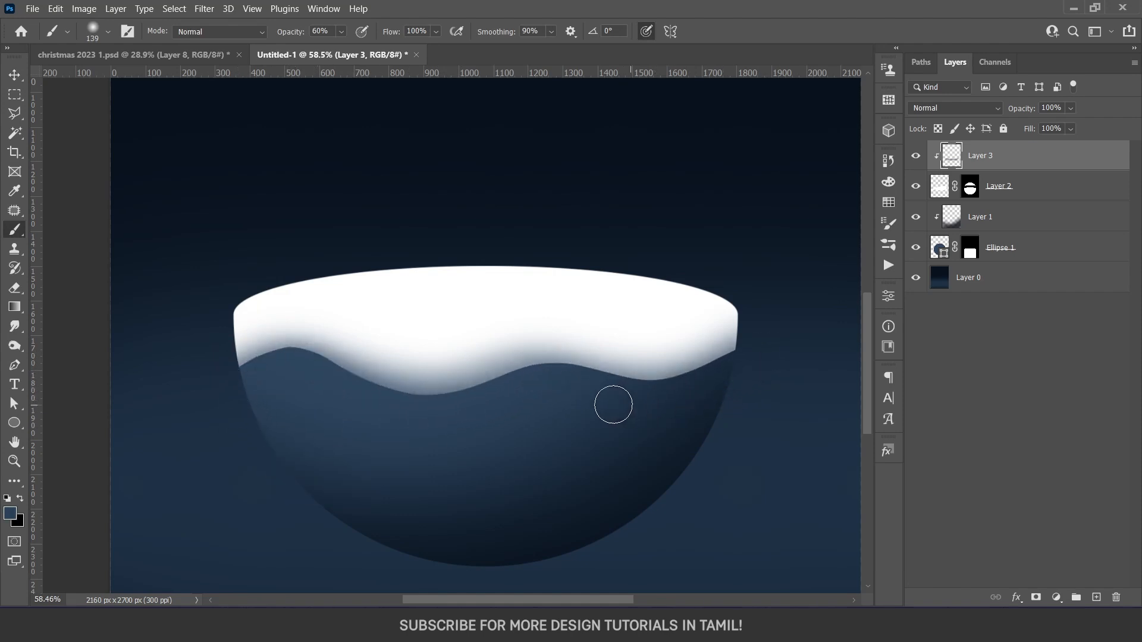
pyautogui.scroll(-3, 500, 459)
pyautogui.scroll(-1, 499, 459)
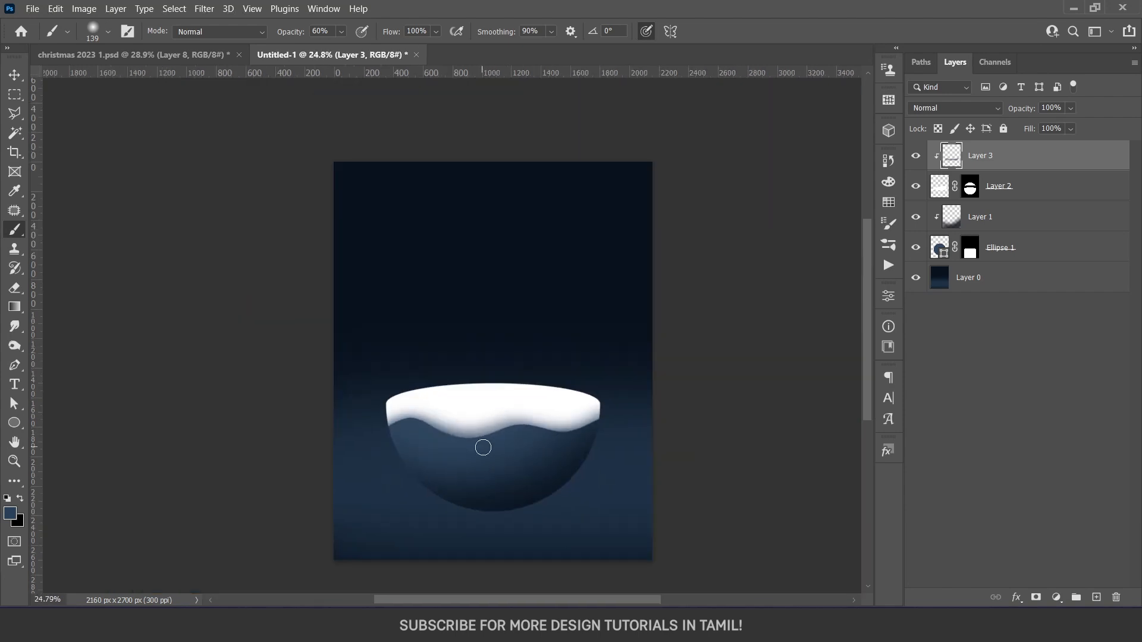
pyautogui.press('v')
# Copy the 3d-rendering-house-winter-time layer from christmas 2023 1.psd into Untitled-1 and place it above the snow bowl
pyautogui.scroll(3, 492, 441)
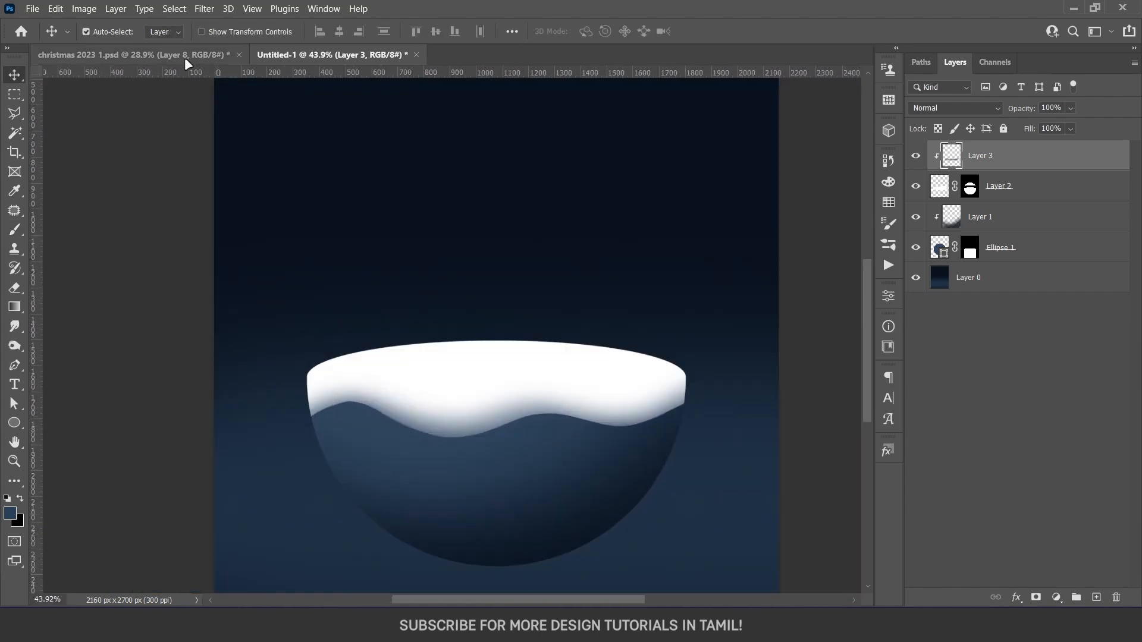
pyautogui.click(184, 55)
pyautogui.click(940, 469)
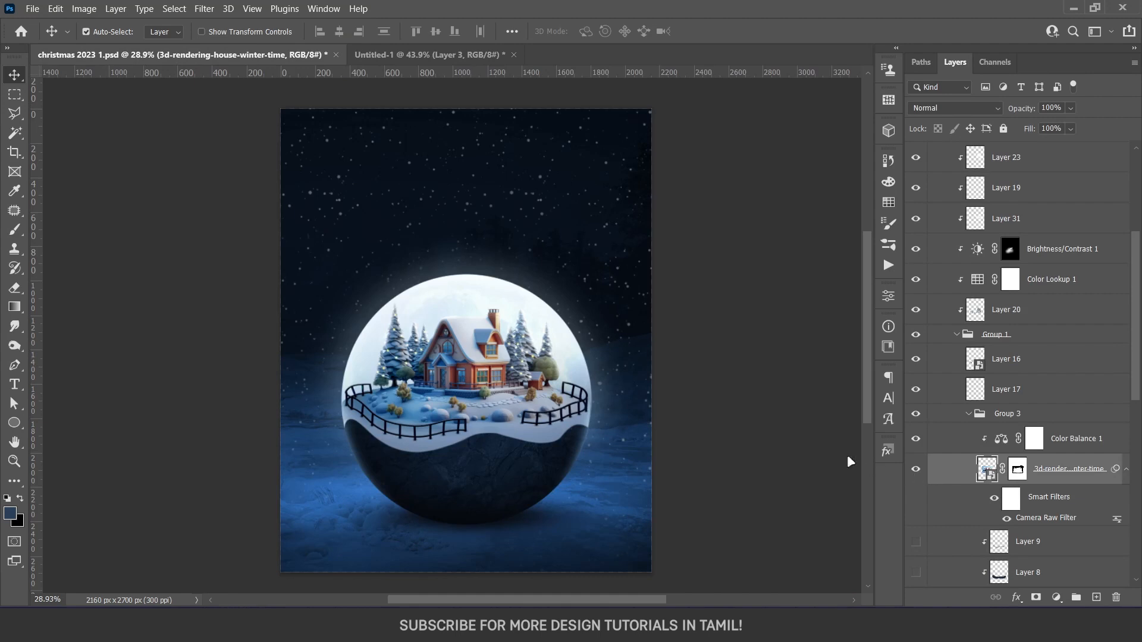
pyautogui.moveTo(476, 376); pyautogui.dragTo(433, 64)
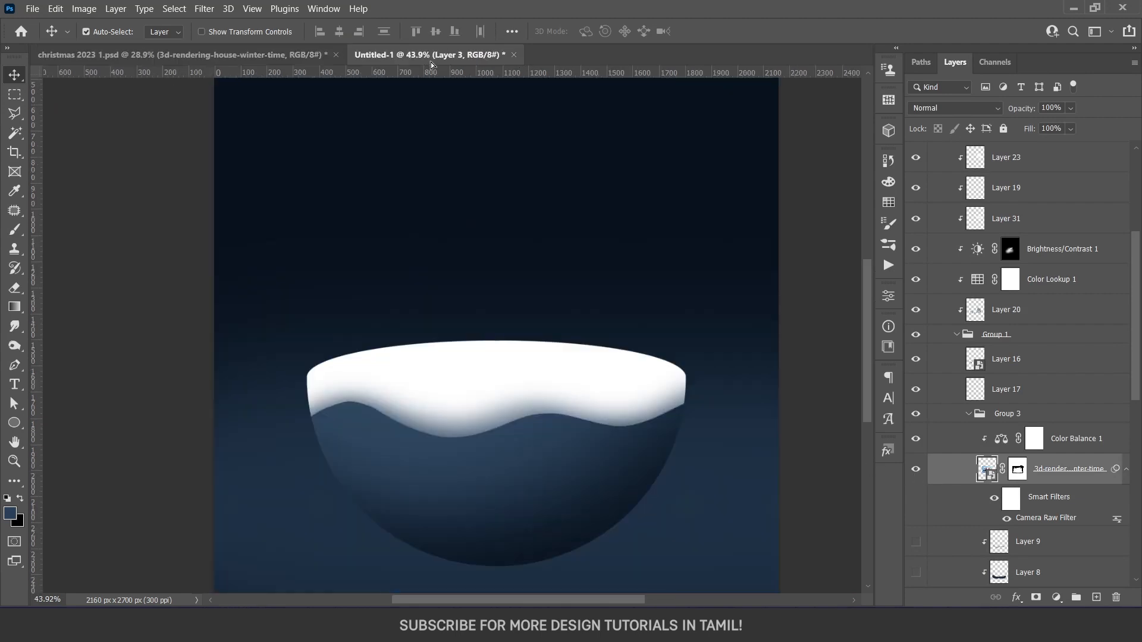
pyautogui.moveTo(484, 301); pyautogui.dragTo(484, 296)
pyautogui.scroll(-2, 550, 367)
pyautogui.moveTo(514, 422); pyautogui.dragTo(531, 388)
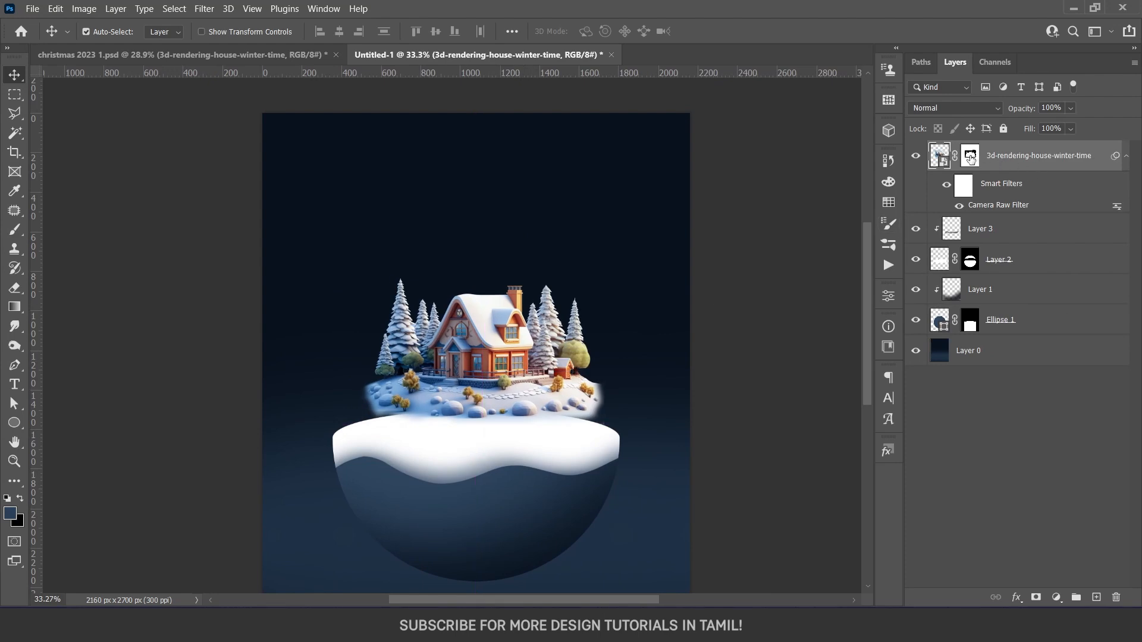
# Preview the house layer without its mask, and try a Camera Raw temperature of -9 on it
pyautogui.keyDown('shift'); pyautogui.click(971, 158); pyautogui.keyUp('shift')
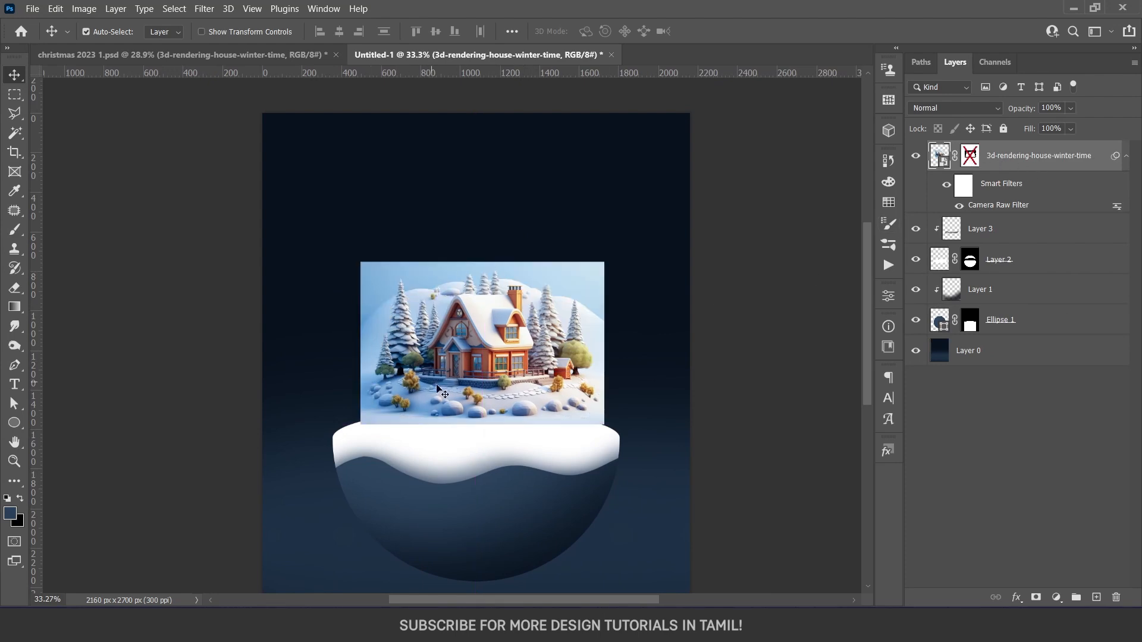
pyautogui.keyDown('shift'); pyautogui.click(964, 164); pyautogui.keyUp('shift')
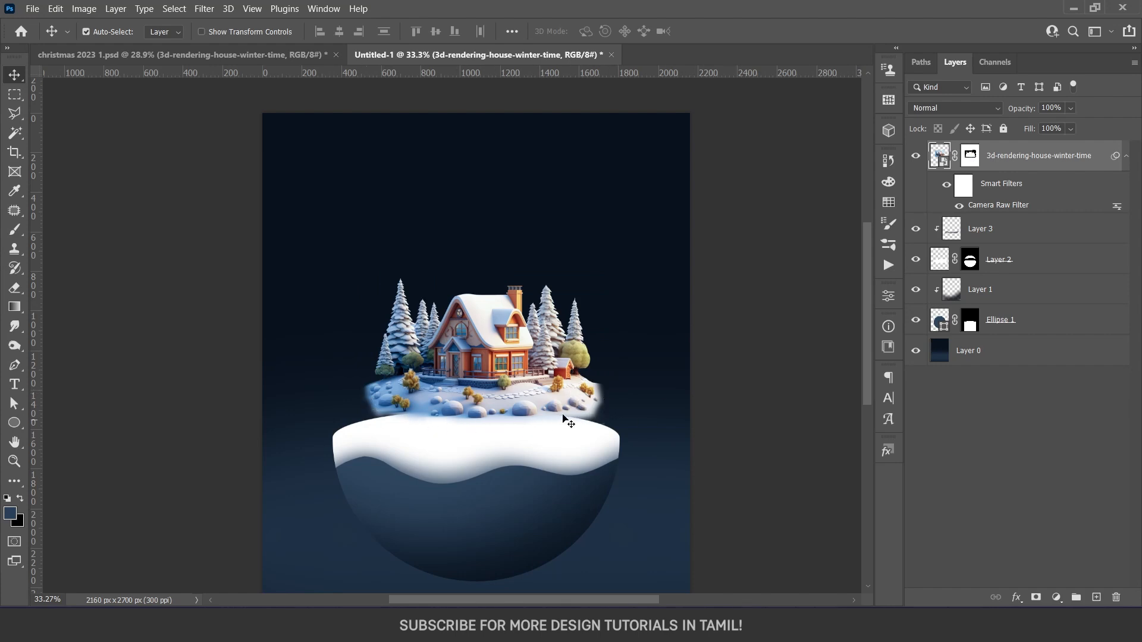
pyautogui.click(959, 206)
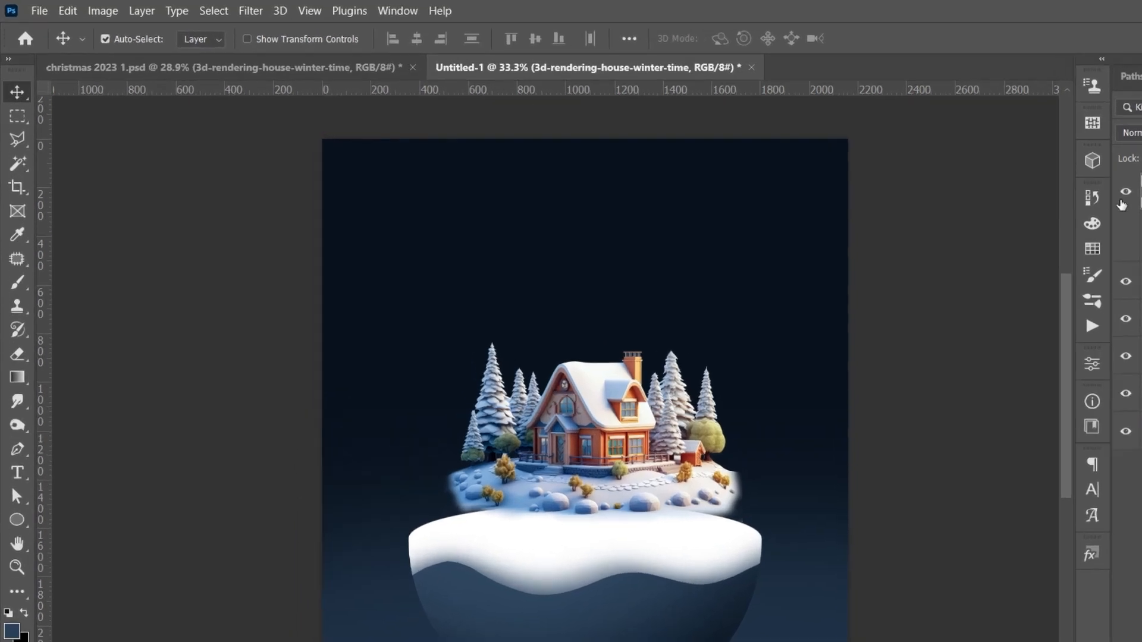
pyautogui.click(204, 9)
pyautogui.click(239, 115)
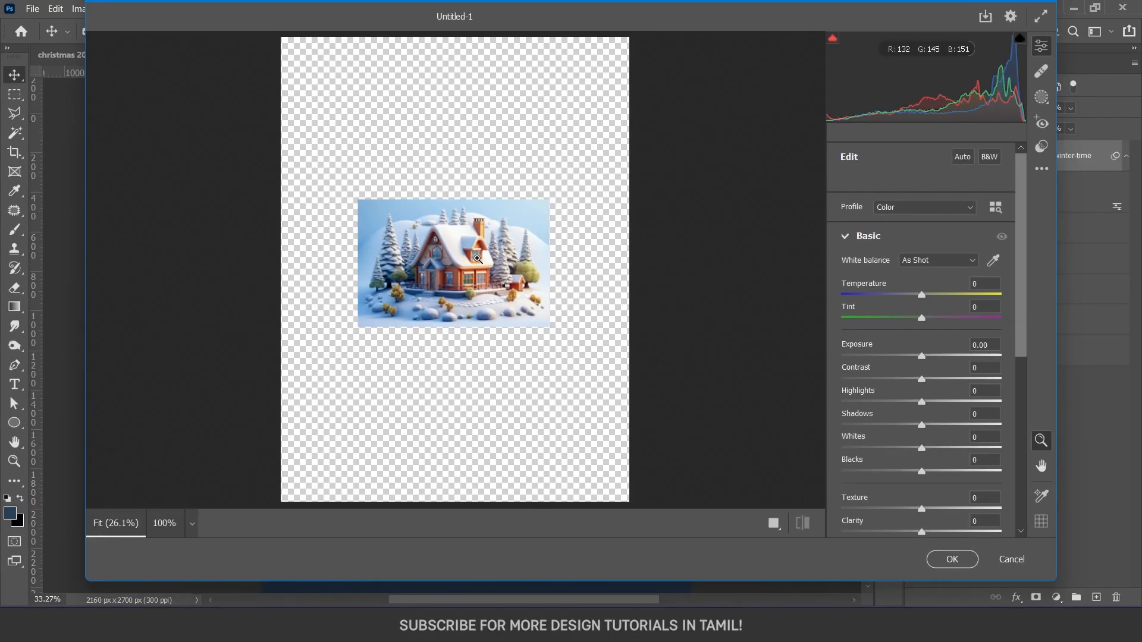
pyautogui.click(477, 259)
pyautogui.moveTo(921, 294)
pyautogui.mouseDown()
pyautogui.moveTo(898, 295)
pyautogui.moveTo(942, 301)
pyautogui.moveTo(916, 299)
pyautogui.mouseUp()
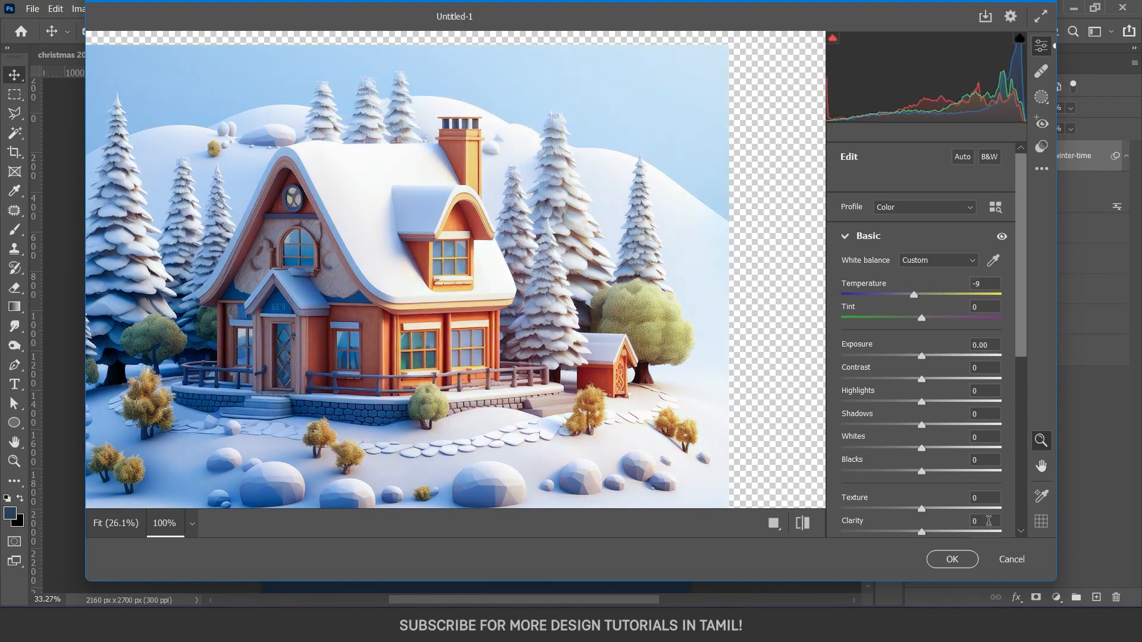
pyautogui.click(1012, 559)
pyautogui.click(611, 269)
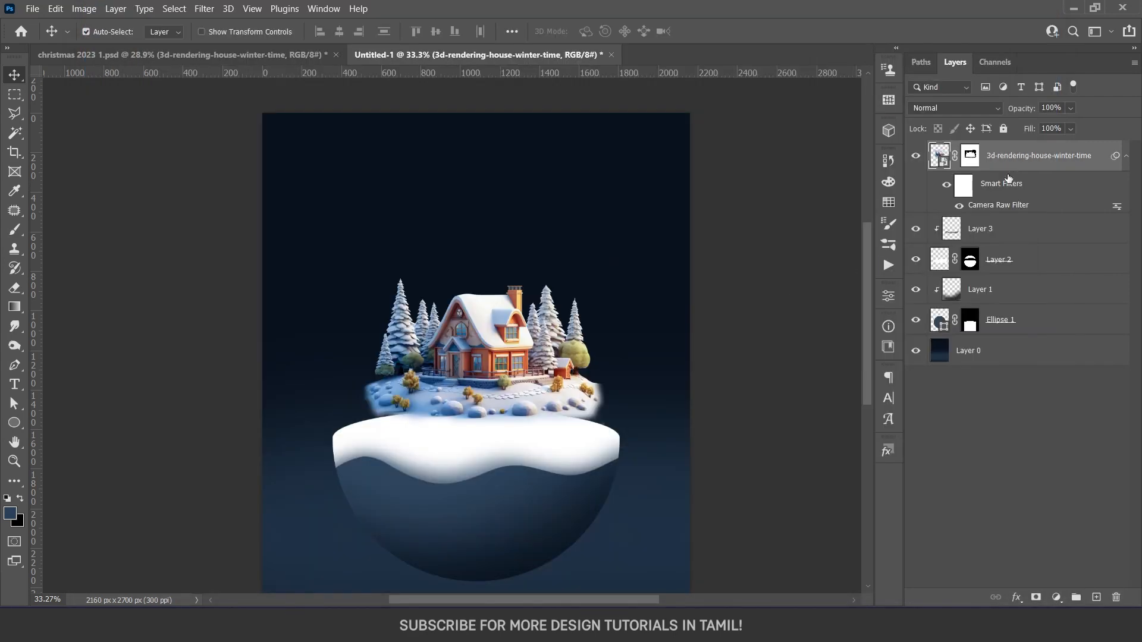
# Move the house down onto the snow, then unlink Layer 2 from its mask and shift the snow slightly lower
pyautogui.moveTo(452, 375); pyautogui.dragTo(474, 382)
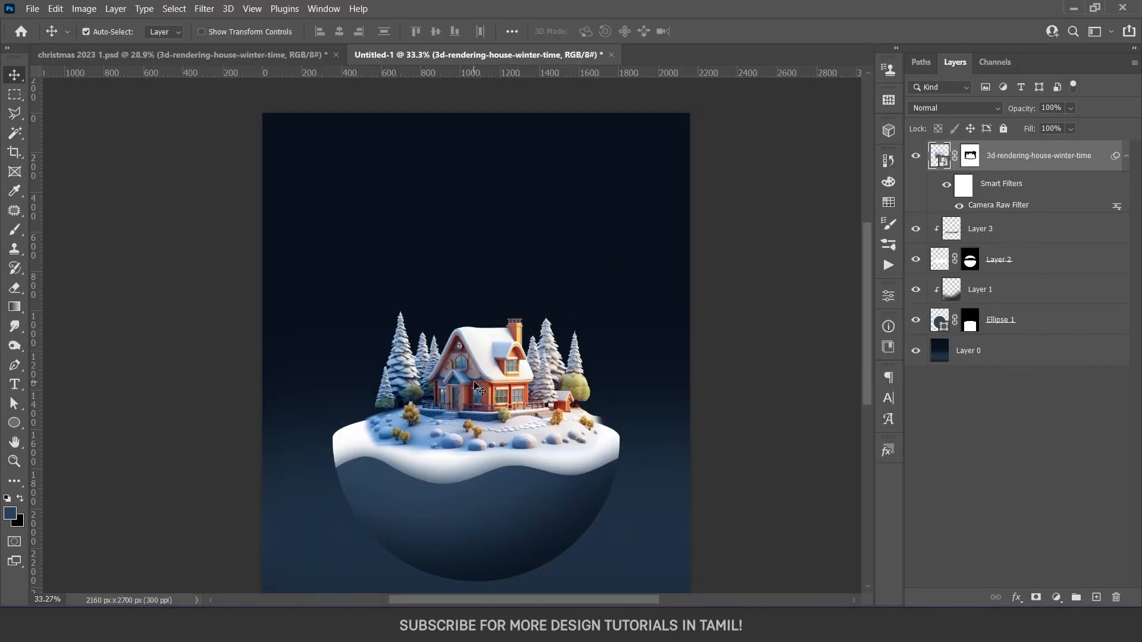
pyautogui.click(952, 235)
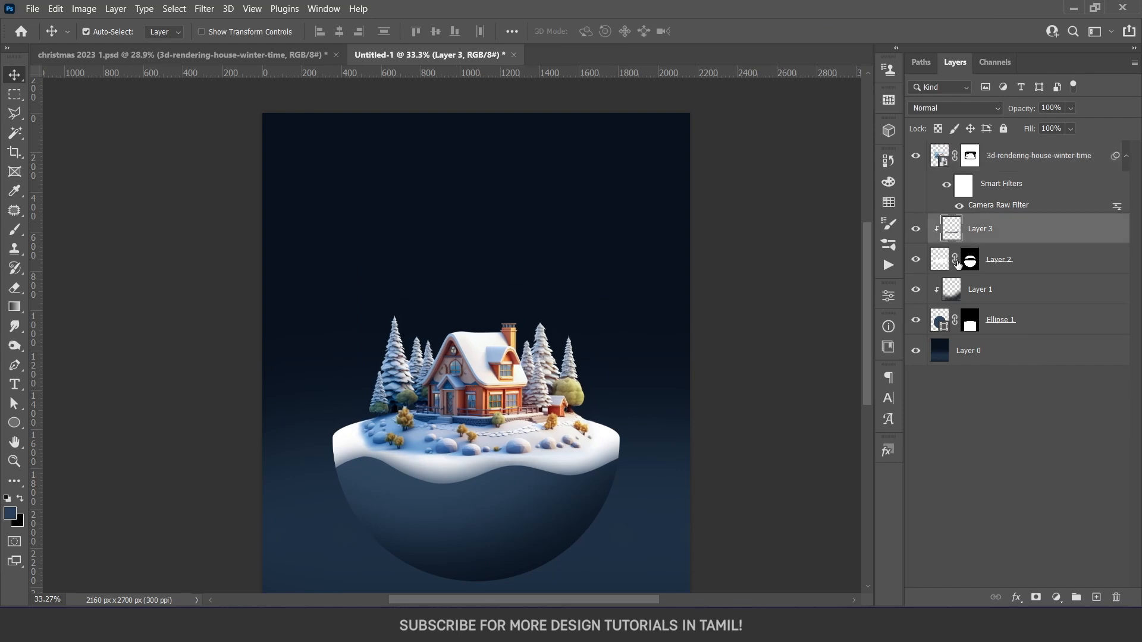
pyautogui.click(943, 259)
pyautogui.hotkey('ctrl', 't')
pyautogui.moveTo(563, 439); pyautogui.dragTo(564, 450)
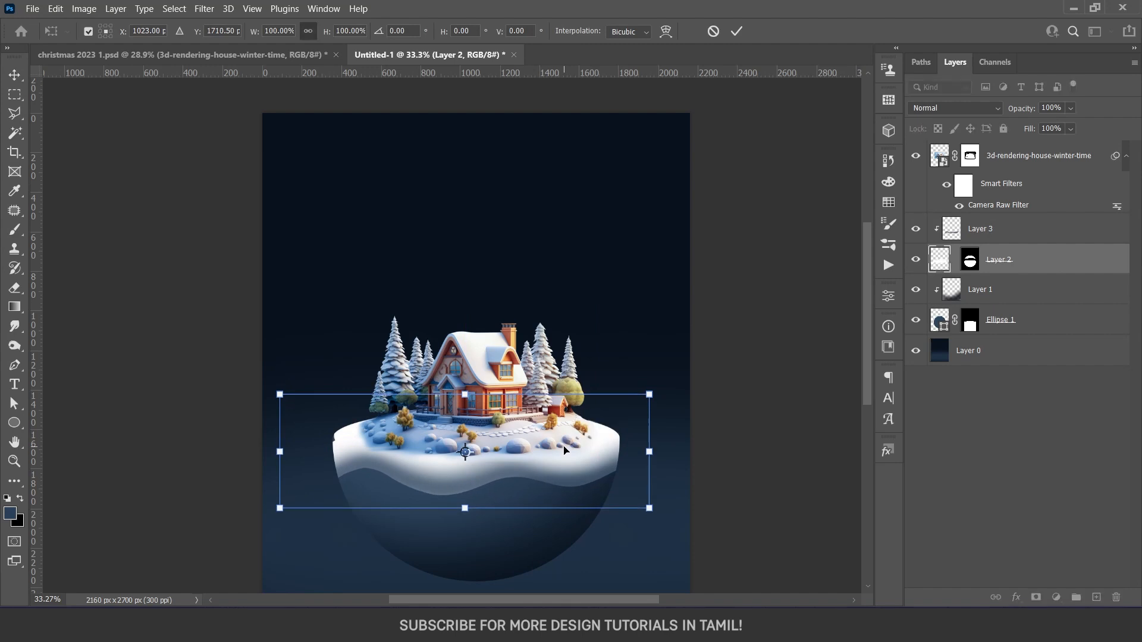
pyautogui.press('Return')
# Paint white over the gap at the snow's left edge on Layer 2, and select the shading on Layer 3
pyautogui.press('b')
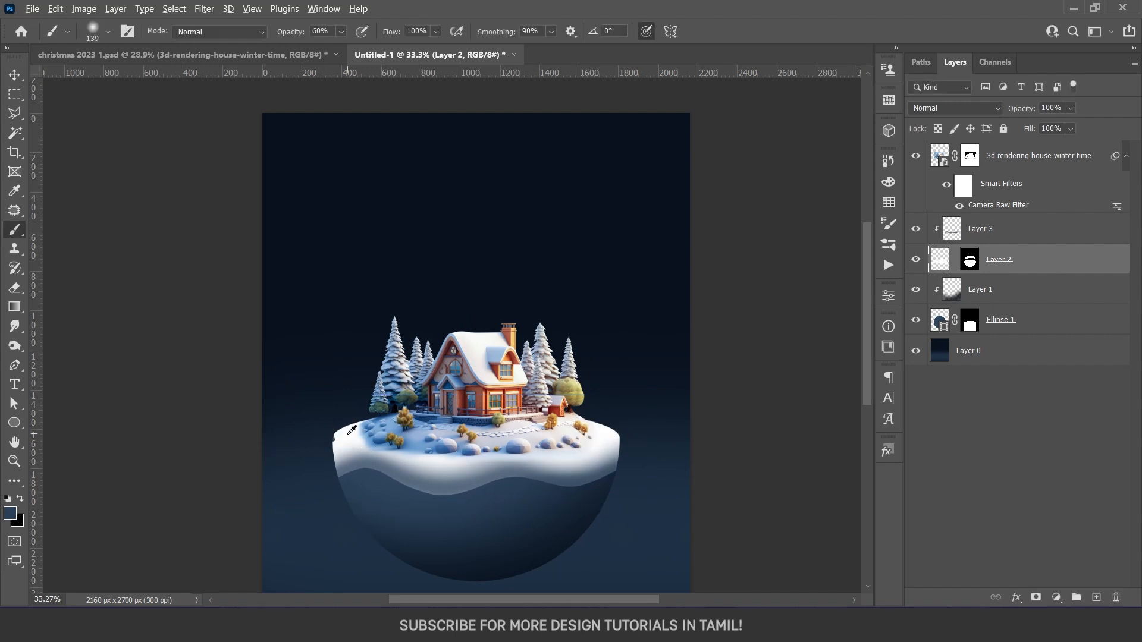
pyautogui.keyDown('alt'); pyautogui.click(351, 431); pyautogui.keyUp('alt')
pyautogui.press('v')
pyautogui.scroll(2, 485, 491)
pyautogui.click(571, 481)
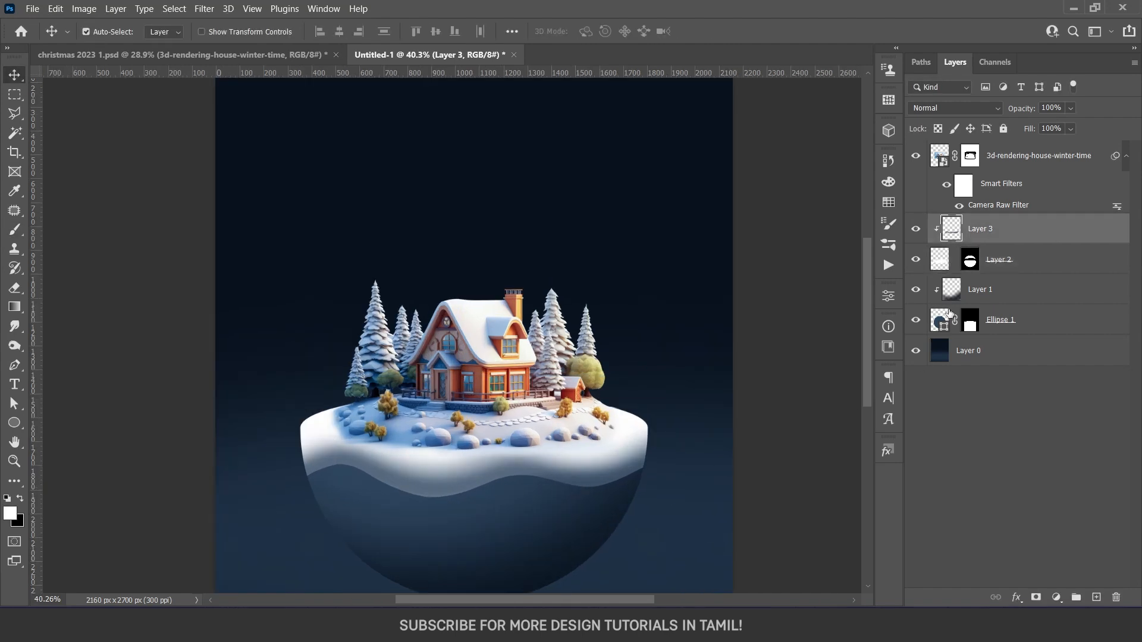
# Set the blend mode of the snow shading on Layer 3 to Multiply and nudge it slightly lower
pyautogui.click(913, 230)
pyautogui.click(913, 230)
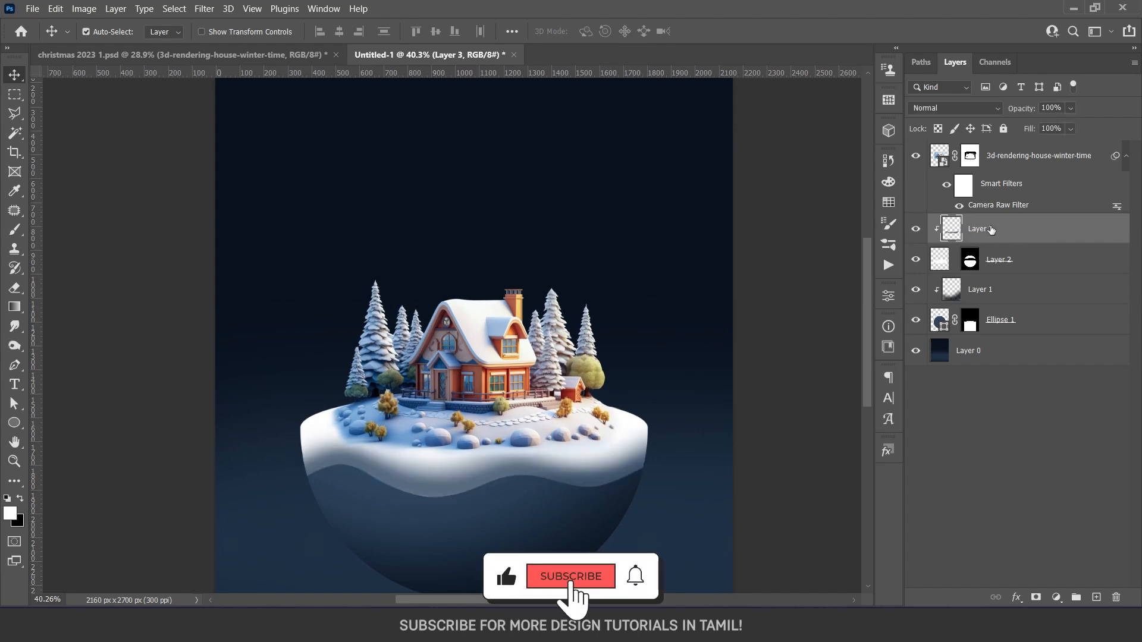
pyautogui.click(942, 107)
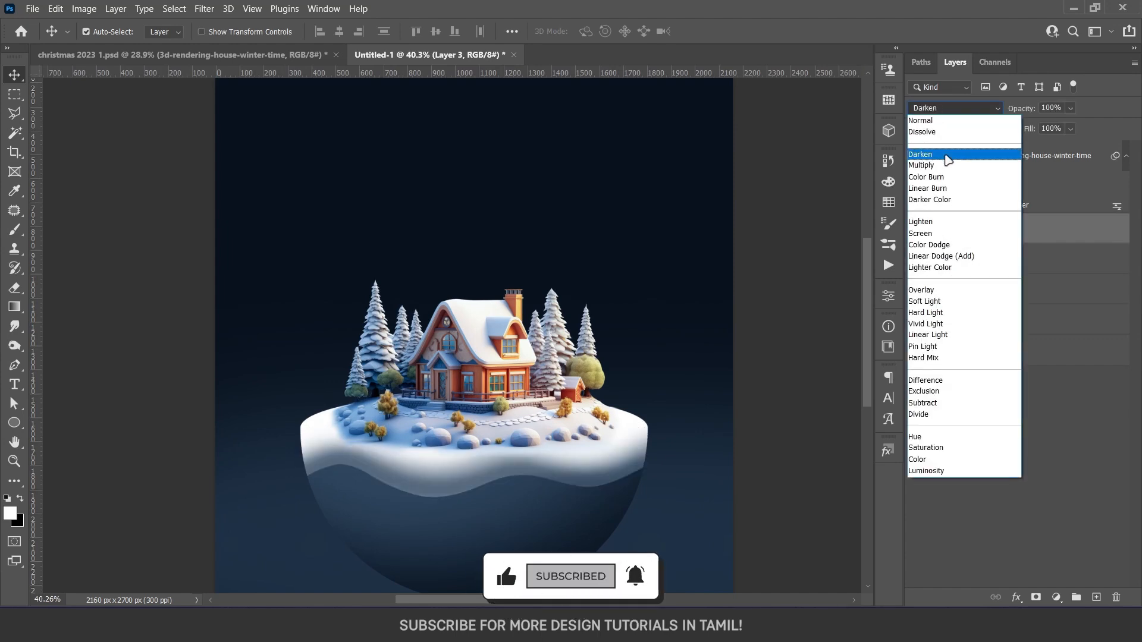
pyautogui.click(933, 166)
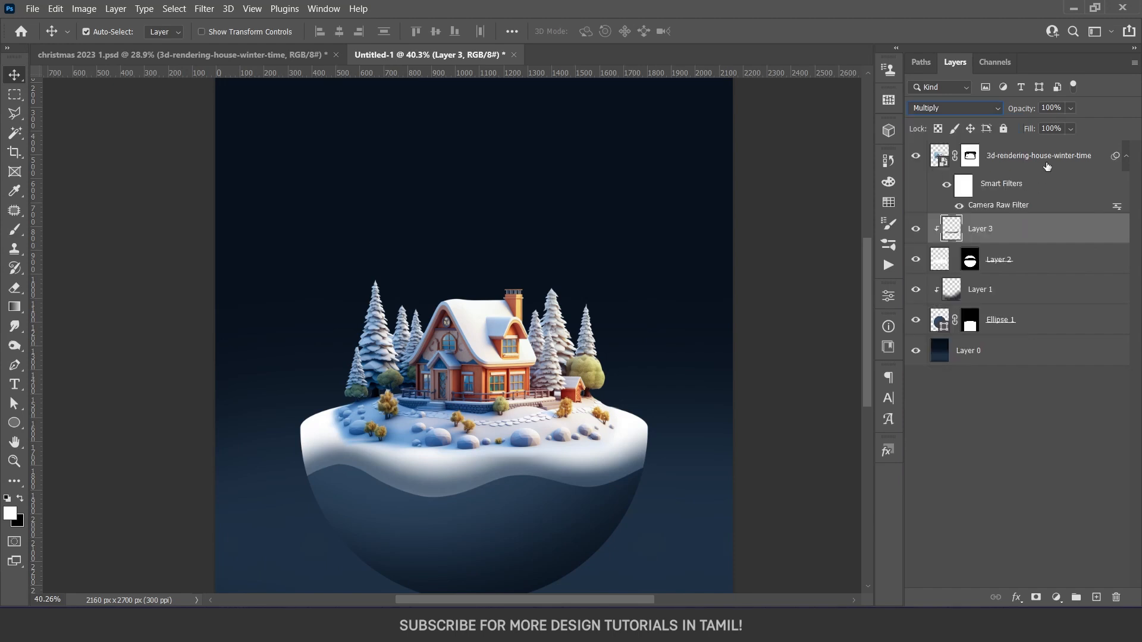
pyautogui.press('Down')
pyautogui.press('Down')
pyautogui.press('Up')
pyautogui.press('Up')
pyautogui.hotkey('alt', 'v')
pyautogui.press('Escape')
pyautogui.press('Escape')
pyautogui.moveTo(480, 473); pyautogui.dragTo(481, 480)
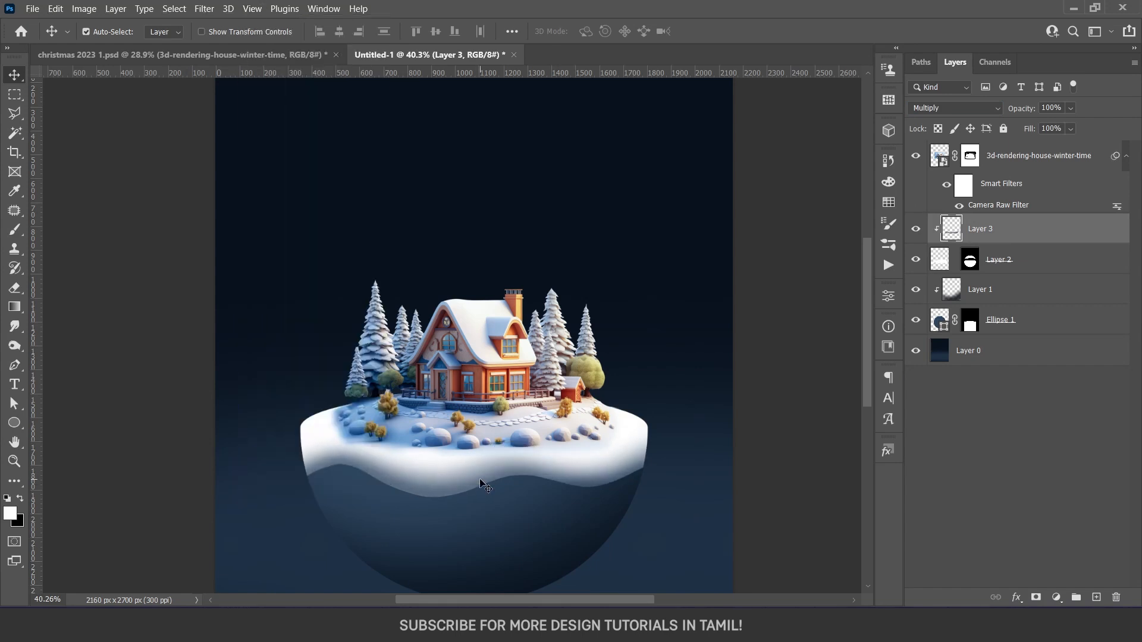
# Select Layer 2, sample a pale blue from the house scene's snow for the brush, and lock the layer's transparent pixels
pyautogui.moveTo(1018, 146); pyautogui.dragTo(1069, 151)
pyautogui.click(1011, 259)
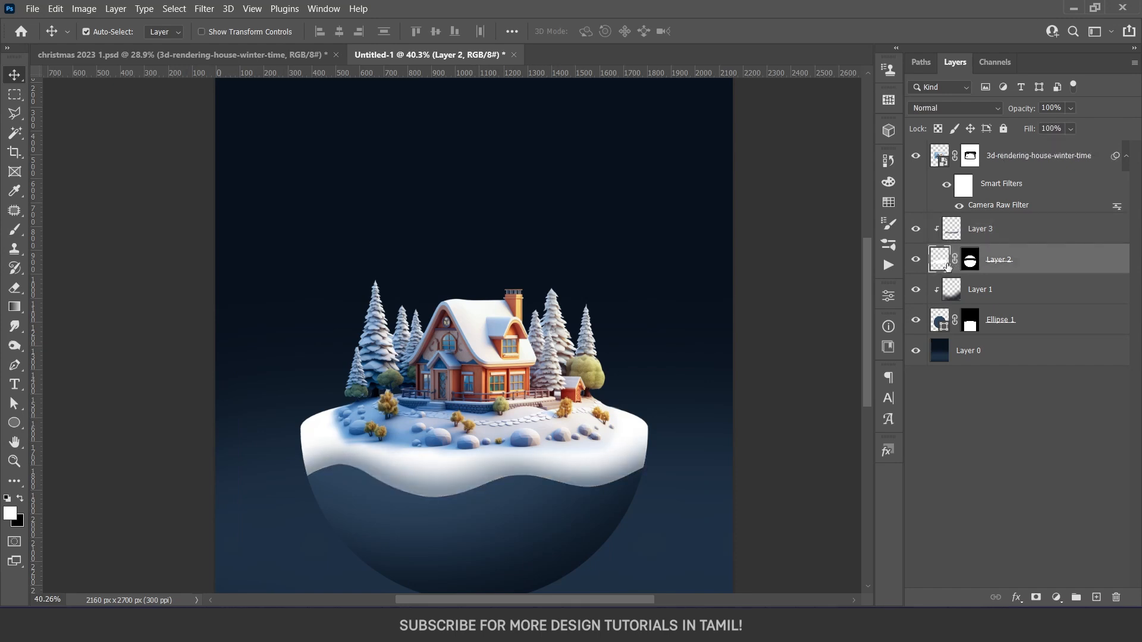
pyautogui.click(915, 260)
pyautogui.click(915, 260)
pyautogui.press('b')
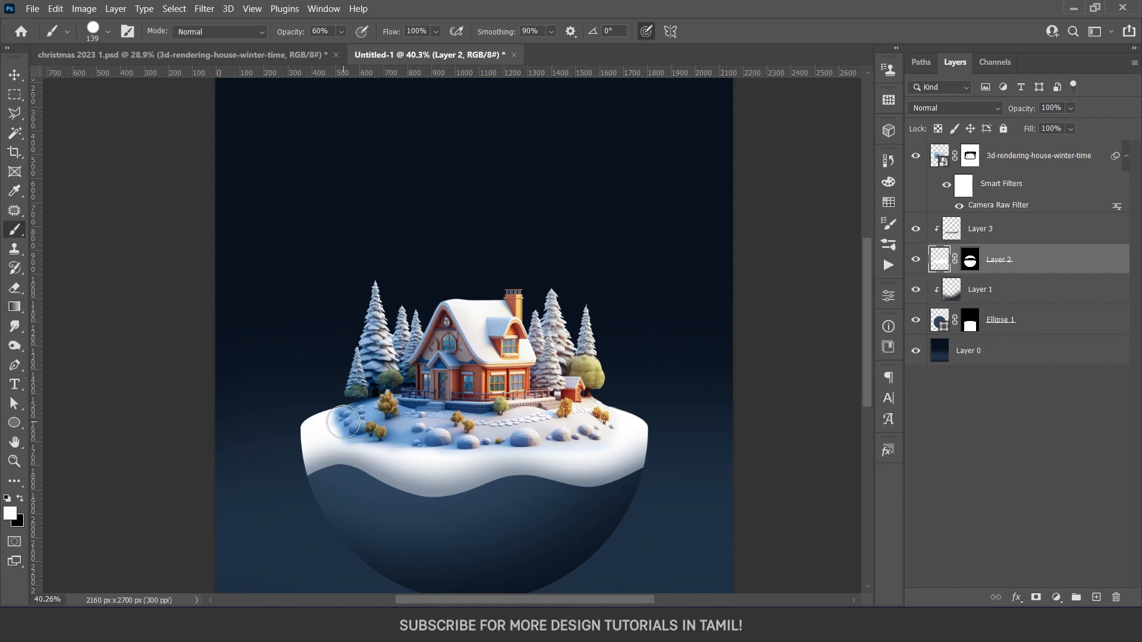
pyautogui.keyDown('alt'); pyautogui.click(419, 433); pyautogui.keyUp('alt')
pyautogui.moveTo(403, 476); pyautogui.dragTo(354, 436)
pyautogui.scroll(4, 354, 436)
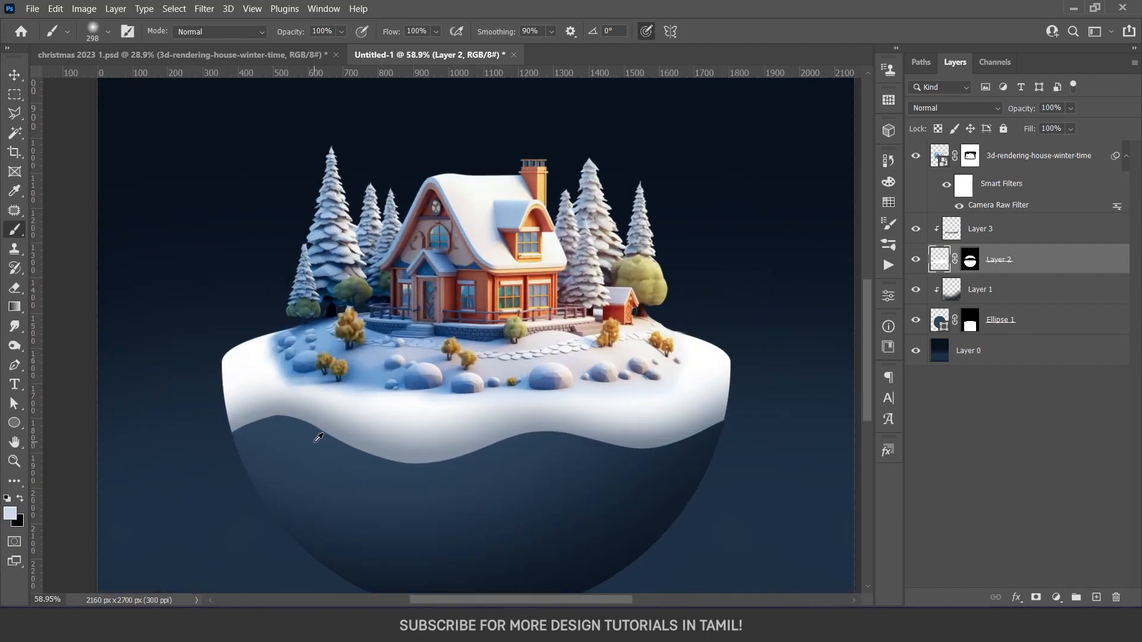
pyautogui.click(918, 262)
pyautogui.click(918, 262)
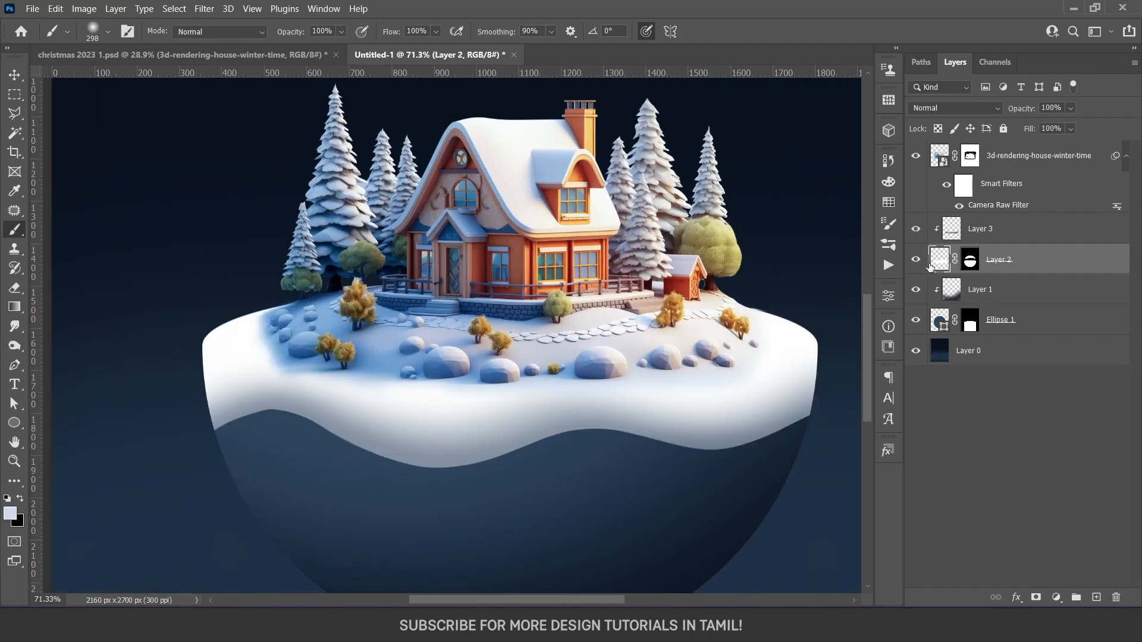
pyautogui.click(939, 129)
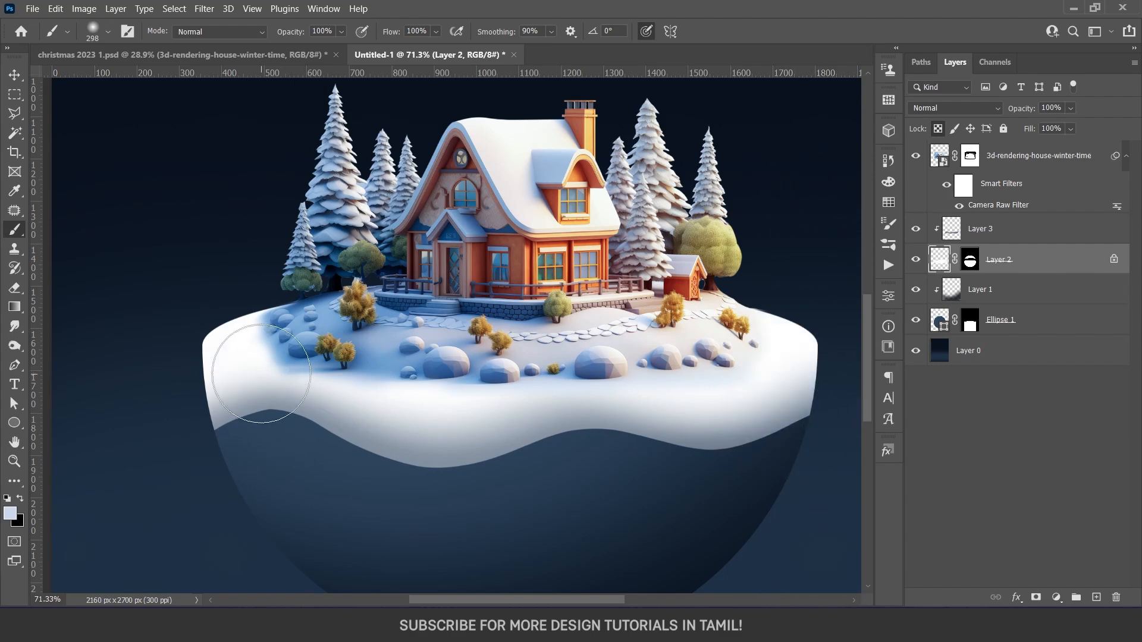
# Paint pale blue tones over the white snow on Layer 2 around the house scene, using a soft 298 px brush
pyautogui.keyDown('alt'); pyautogui.click(267, 313); pyautogui.keyUp('alt')
pyautogui.moveTo(263, 300)
pyautogui.mouseDown()
pyautogui.moveTo(232, 305)
pyautogui.moveTo(286, 342)
pyautogui.moveTo(395, 365)
pyautogui.moveTo(409, 387)
pyautogui.moveTo(454, 408)
pyautogui.moveTo(492, 382)
pyautogui.moveTo(549, 397)
pyautogui.moveTo(575, 388)
pyautogui.moveTo(542, 391)
pyautogui.mouseUp()
pyautogui.keyDown('alt'); pyautogui.click(377, 357); pyautogui.keyUp('alt')
pyautogui.keyDown('alt'); pyautogui.click(476, 379); pyautogui.keyUp('alt')
pyautogui.keyDown('alt'); pyautogui.click(562, 382); pyautogui.keyUp('alt')
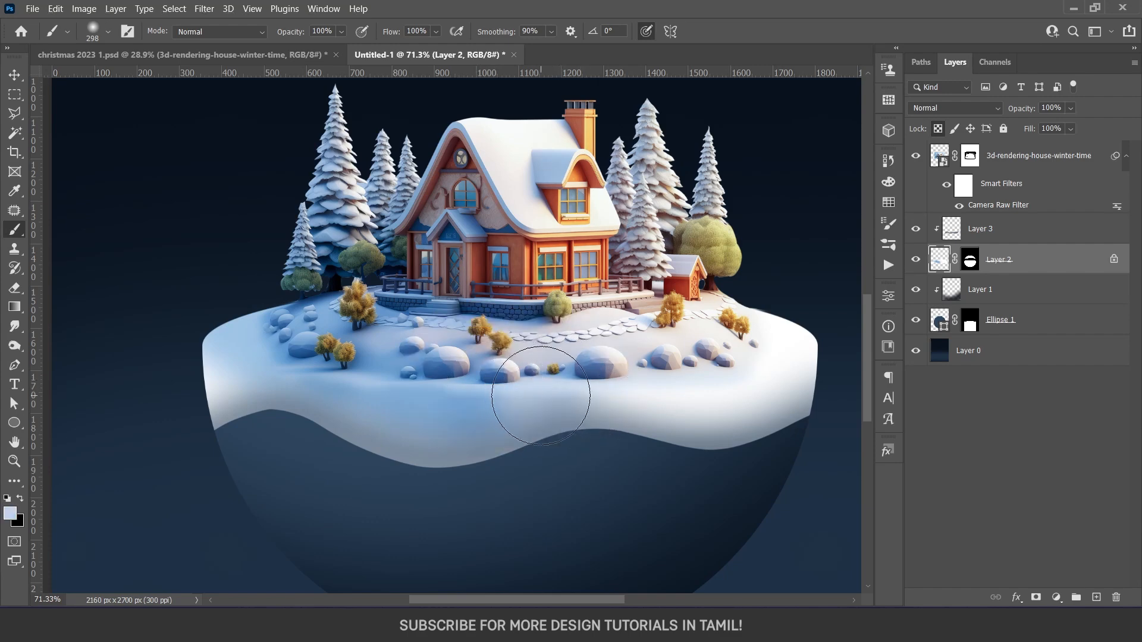
pyautogui.keyDown('alt'); pyautogui.click(645, 383); pyautogui.keyUp('alt')
pyautogui.moveTo(629, 384); pyautogui.dragTo(711, 379)
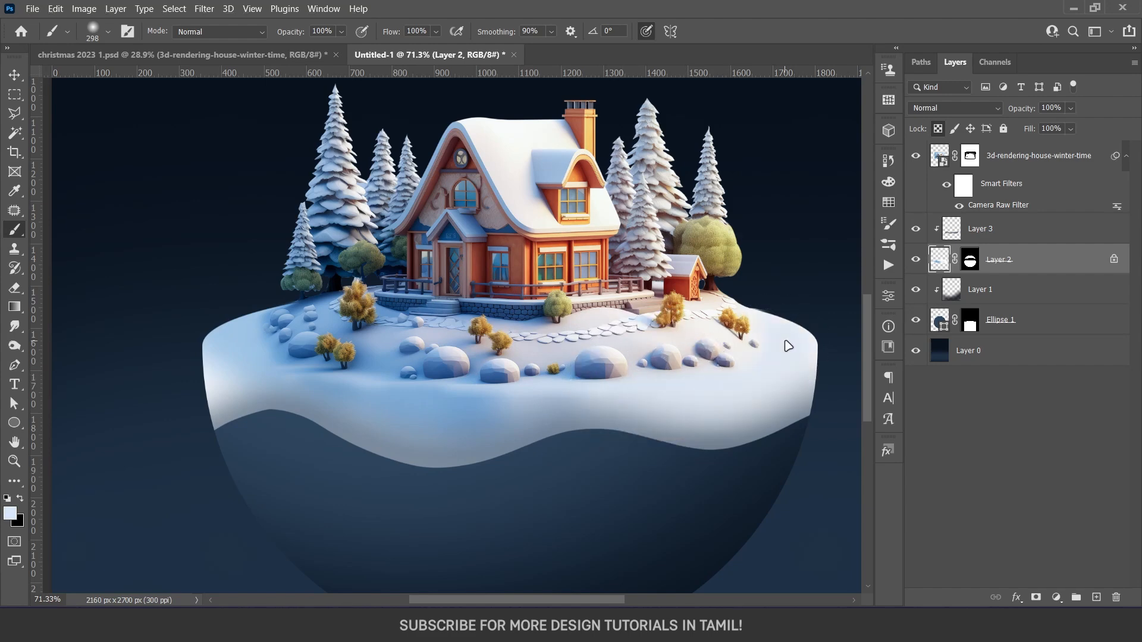
# Examine the tinted snow and its blend with the house scene across the whole composition
pyautogui.hotkey('ctrl', '0')
pyautogui.press('v')
pyautogui.scroll(2, 537, 460)
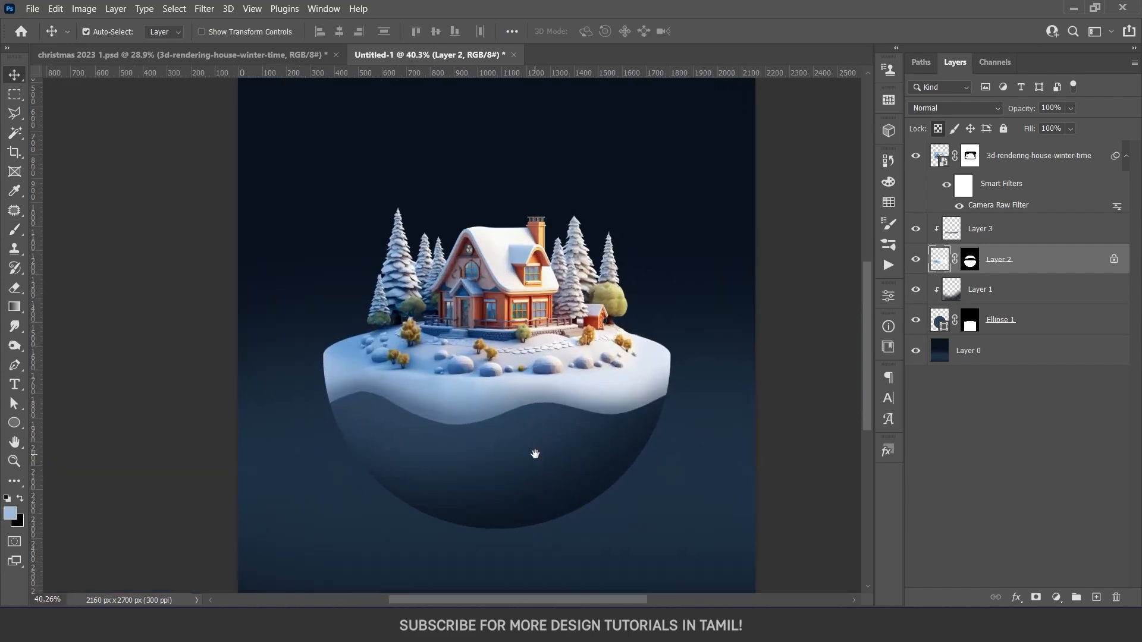
pyautogui.scroll(2, 534, 454)
pyautogui.click(634, 437)
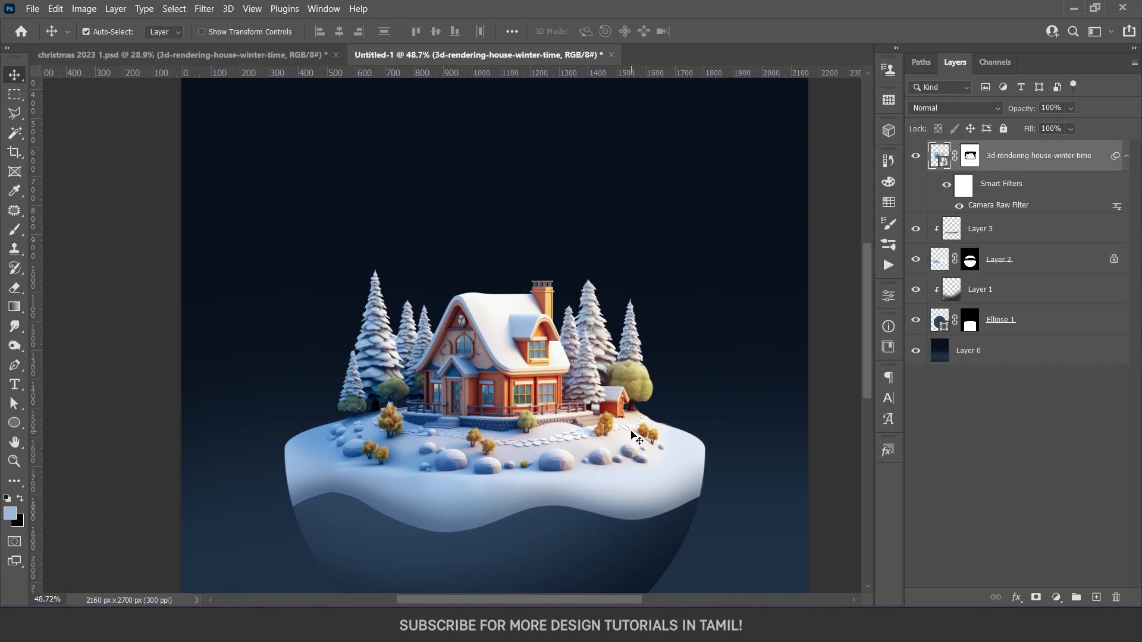
pyautogui.scroll(-3, 521, 434)
pyautogui.scroll(2, 524, 439)
pyautogui.moveTo(537, 433); pyautogui.dragTo(527, 393)
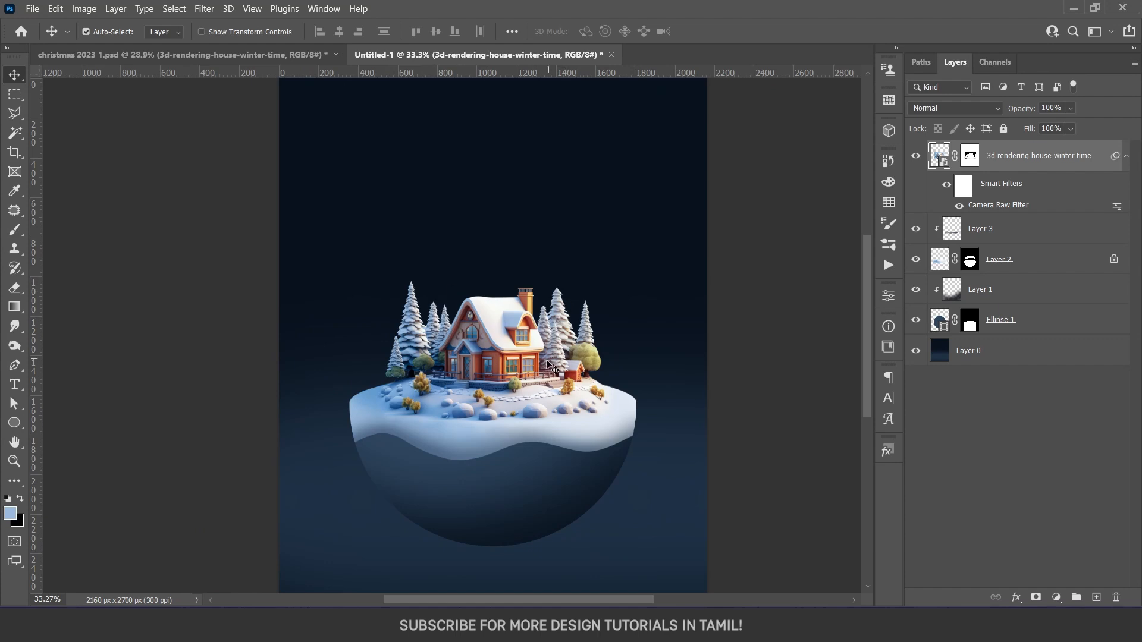
pyautogui.scroll(-1, 525, 376)
pyautogui.scroll(2, 523, 376)
pyautogui.scroll(-1, 513, 452)
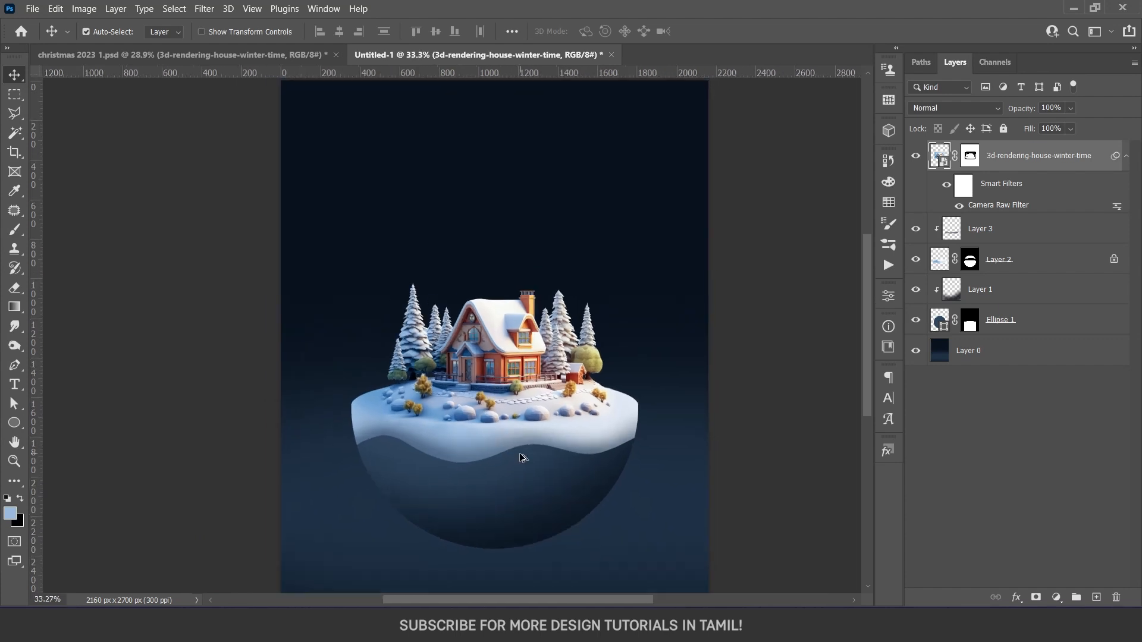
# Add a new empty layer directly above the Layer 0 background
pyautogui.click(517, 506)
pyautogui.click(996, 331)
pyautogui.click(1000, 352)
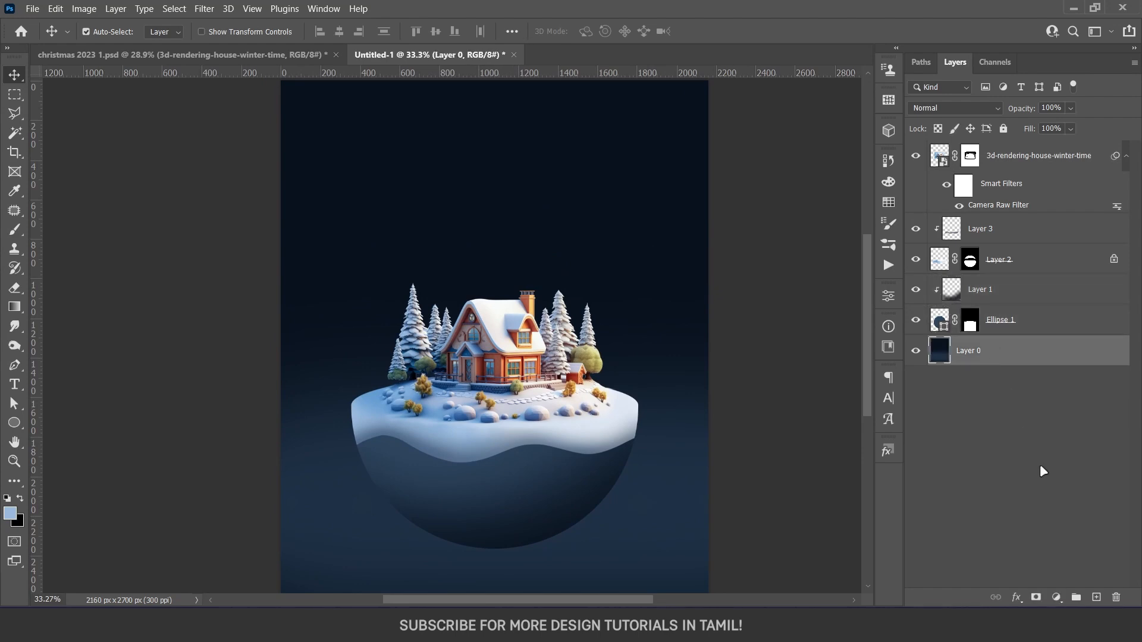
pyautogui.click(1096, 599)
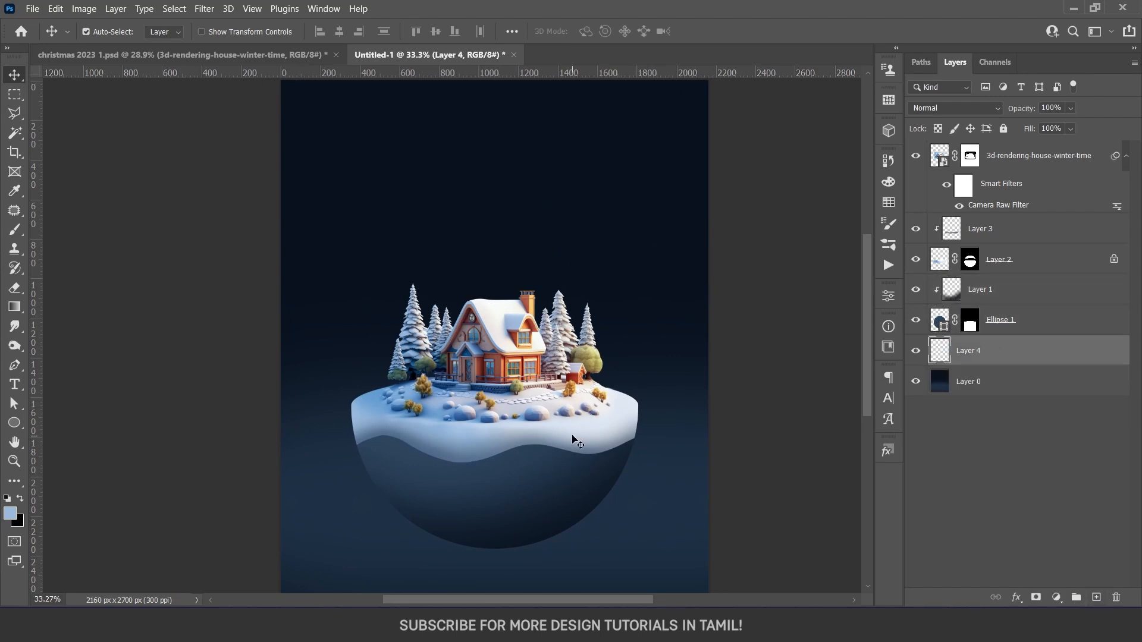
# Stamp a black ground shadow beneath the bowl with a Soft Round 1433 px brush flattened to a thin horizontal ellipse
pyautogui.press('b')
pyautogui.moveTo(496, 375); pyautogui.dragTo(584, 375)
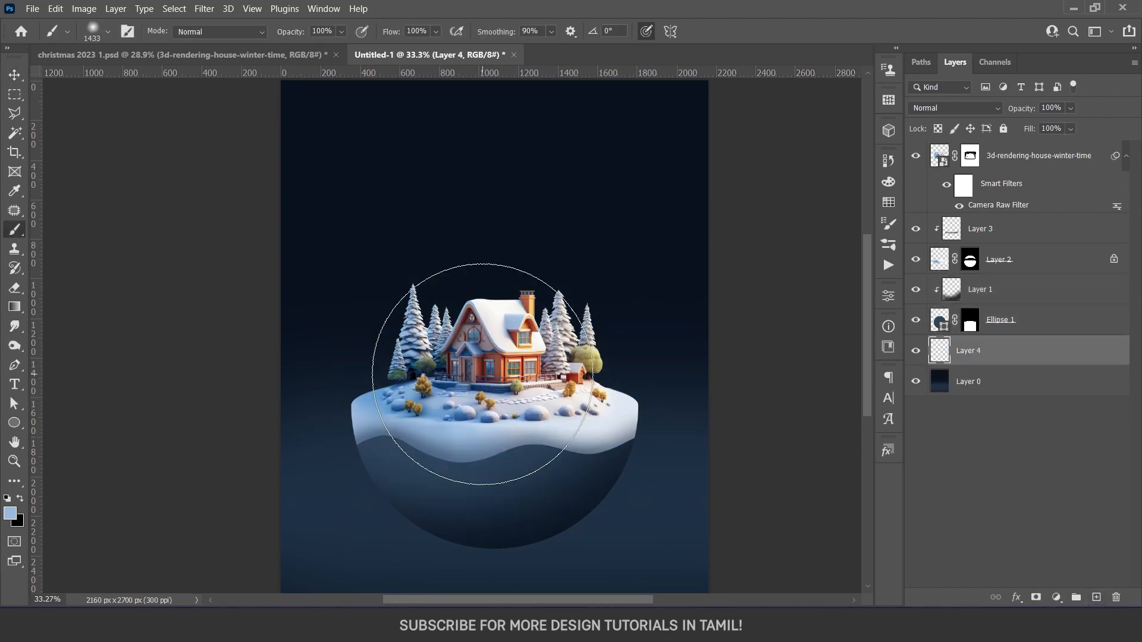
pyautogui.rightClick(488, 380)
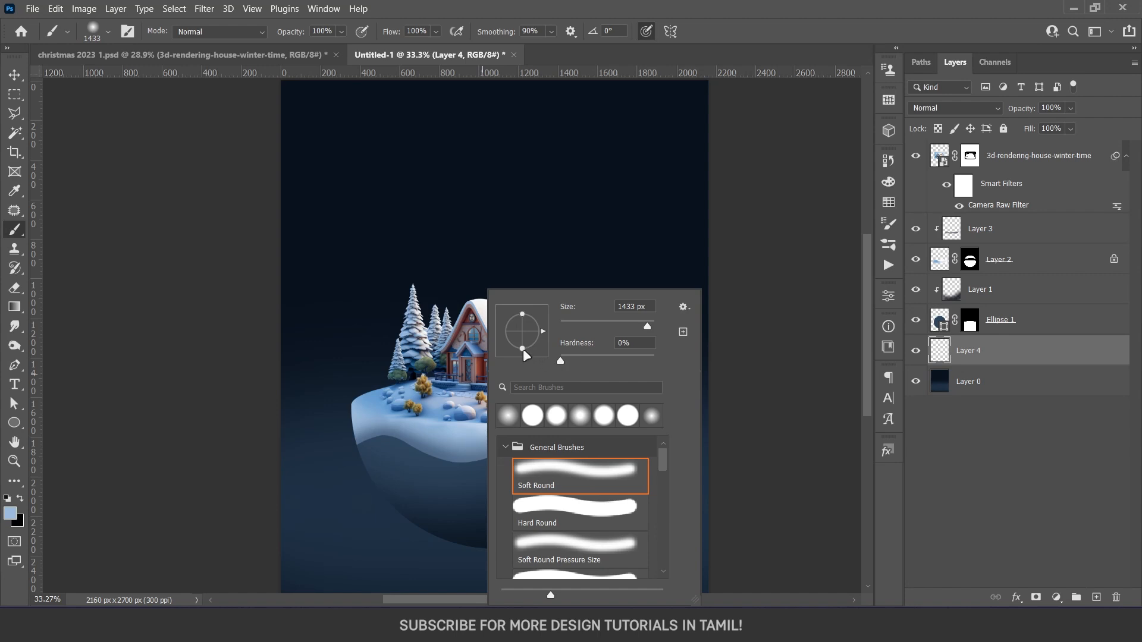
pyautogui.moveTo(526, 353); pyautogui.dragTo(523, 332)
pyautogui.click(397, 563)
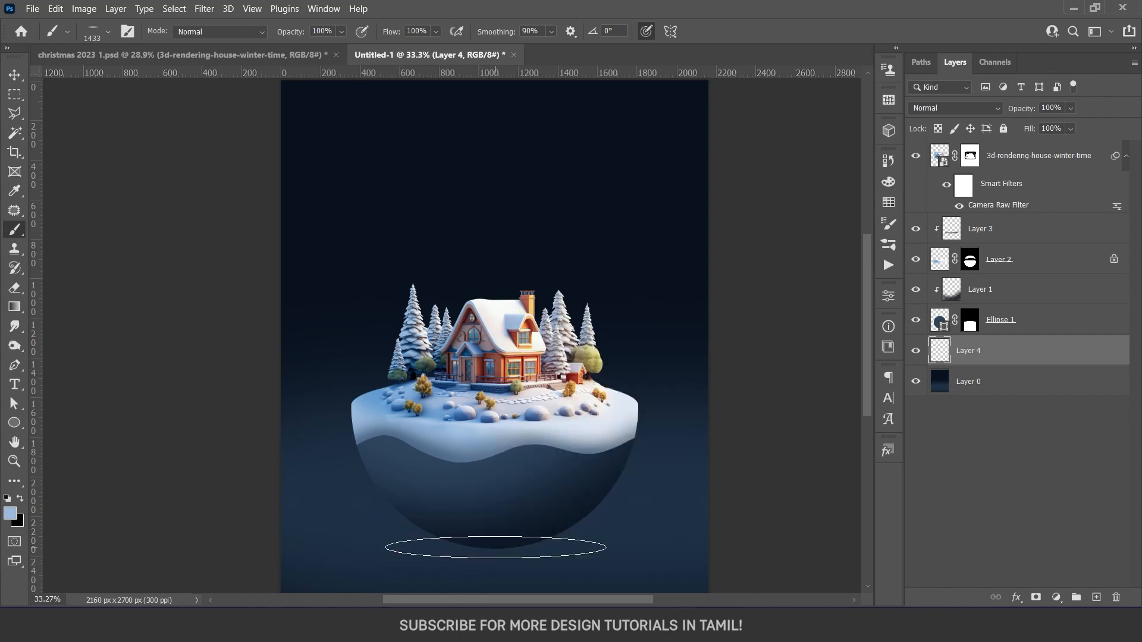
pyautogui.press('d')
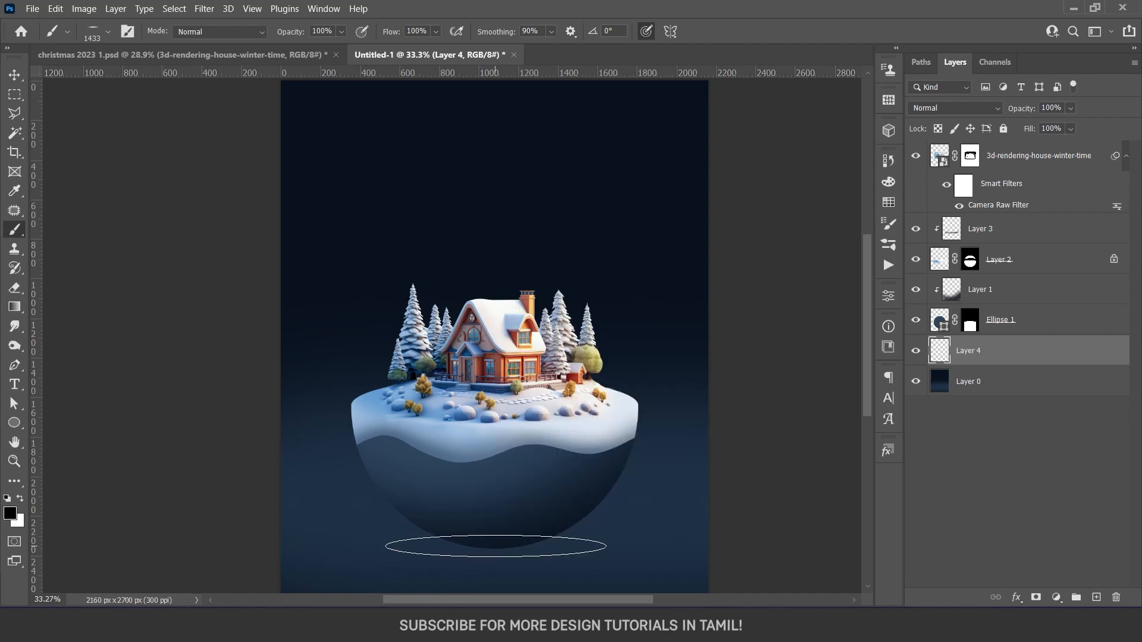
pyautogui.click(496, 546)
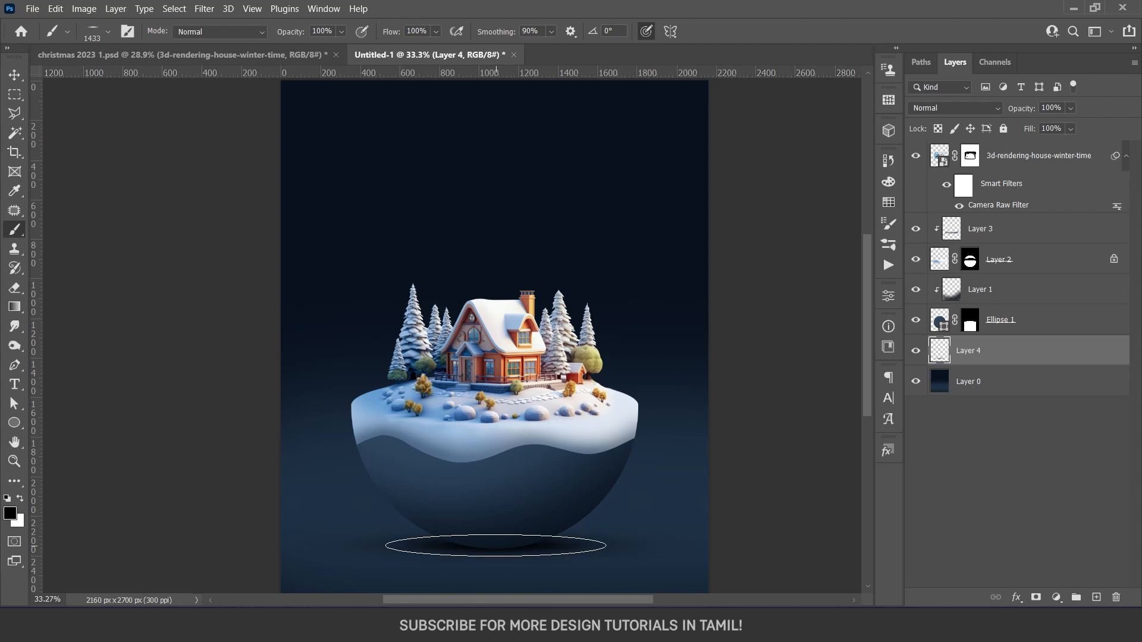
pyautogui.hotkey('ctrl', 'z')
pyautogui.click(494, 545)
pyautogui.scroll(2, 494, 545)
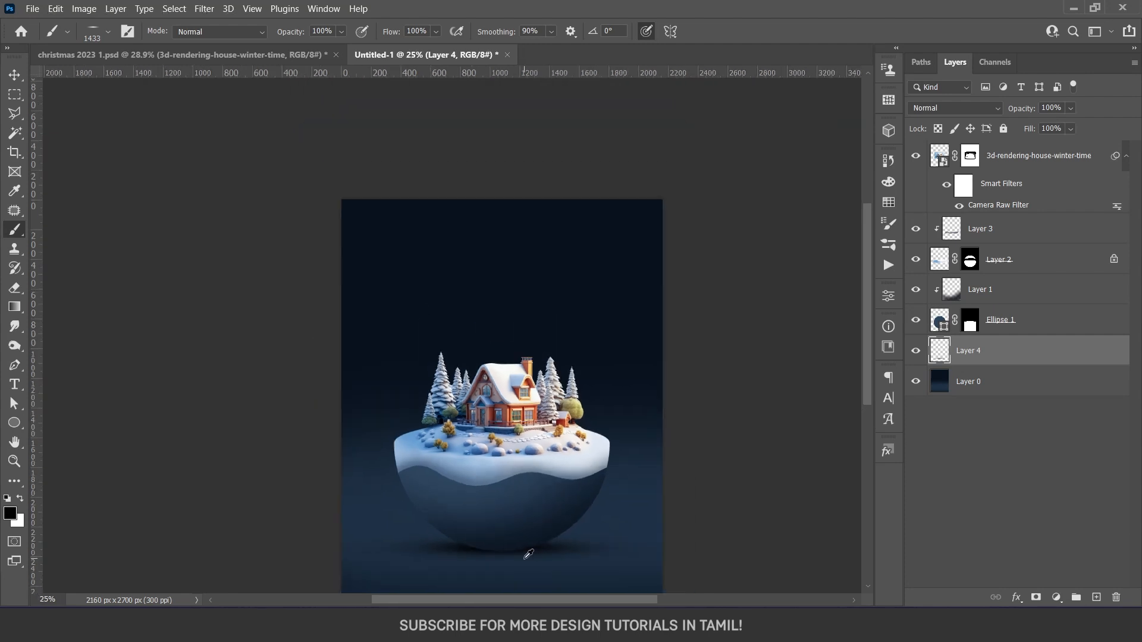
pyautogui.hotkey('ctrl', 'z')
# Add a clipped layer above Layer 1 and paint soft black shading along the bowl's bottom edge
pyautogui.press('v')
pyautogui.click(490, 540)
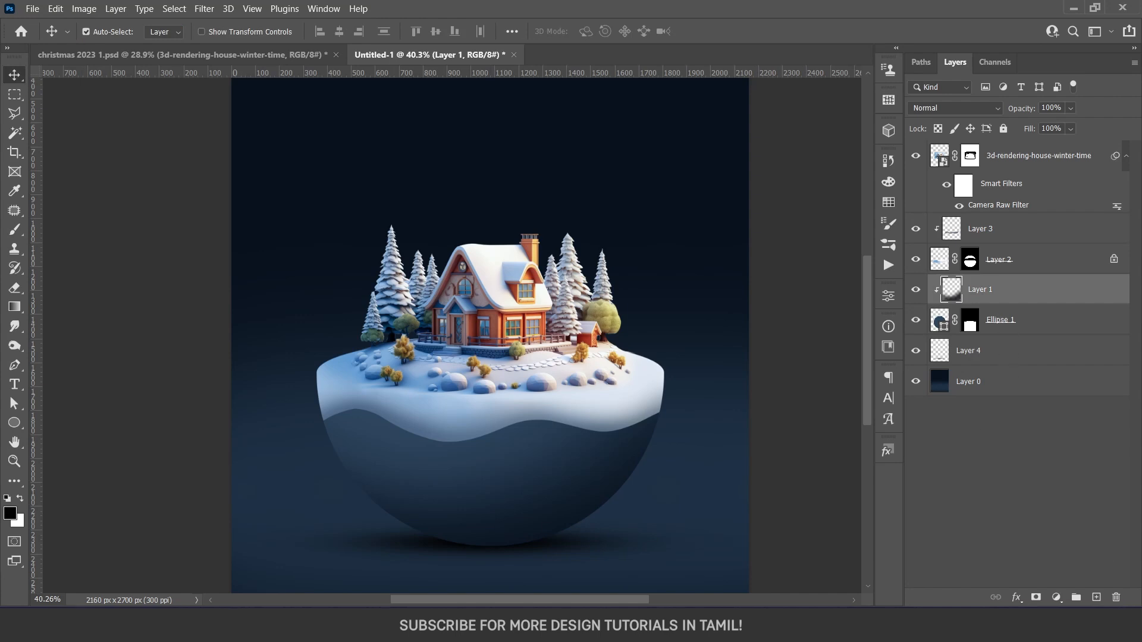
pyautogui.click(1096, 598)
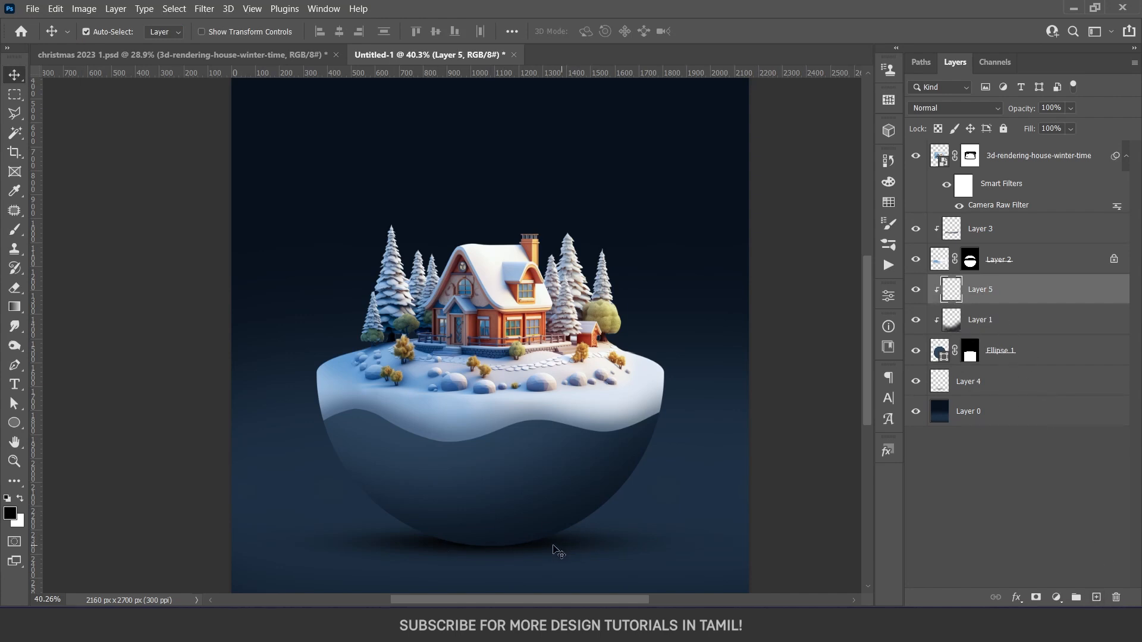
pyautogui.press('b')
pyautogui.rightClick(479, 548)
pyautogui.click(559, 472)
pyautogui.moveTo(435, 495); pyautogui.dragTo(379, 398)
pyautogui.moveTo(475, 456); pyautogui.dragTo(300, 470)
pyautogui.moveTo(616, 492)
pyautogui.mouseDown()
pyautogui.moveTo(300, 499)
pyautogui.moveTo(151, 465)
pyautogui.moveTo(238, 477)
pyautogui.mouseUp()
pyautogui.moveTo(657, 423)
pyautogui.mouseDown()
pyautogui.moveTo(329, 568)
pyautogui.moveTo(244, 449)
pyautogui.mouseUp()
pyautogui.scroll(-3, 456, 550)
pyautogui.moveTo(481, 528); pyautogui.dragTo(488, 566)
# Select the ground shadow layer, then examine the fence around the snow in christmas 2023 1.psd and return to Untitled-1
pyautogui.press('v')
pyautogui.click(530, 540)
pyautogui.scroll(-1, 494, 548)
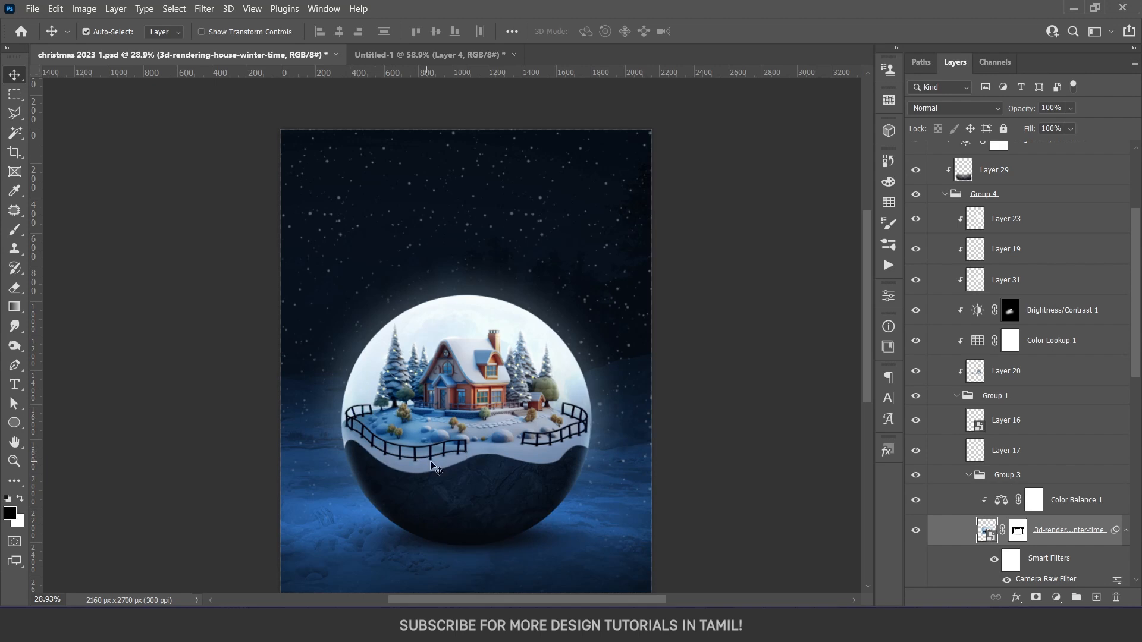
pyautogui.click(393, 55)
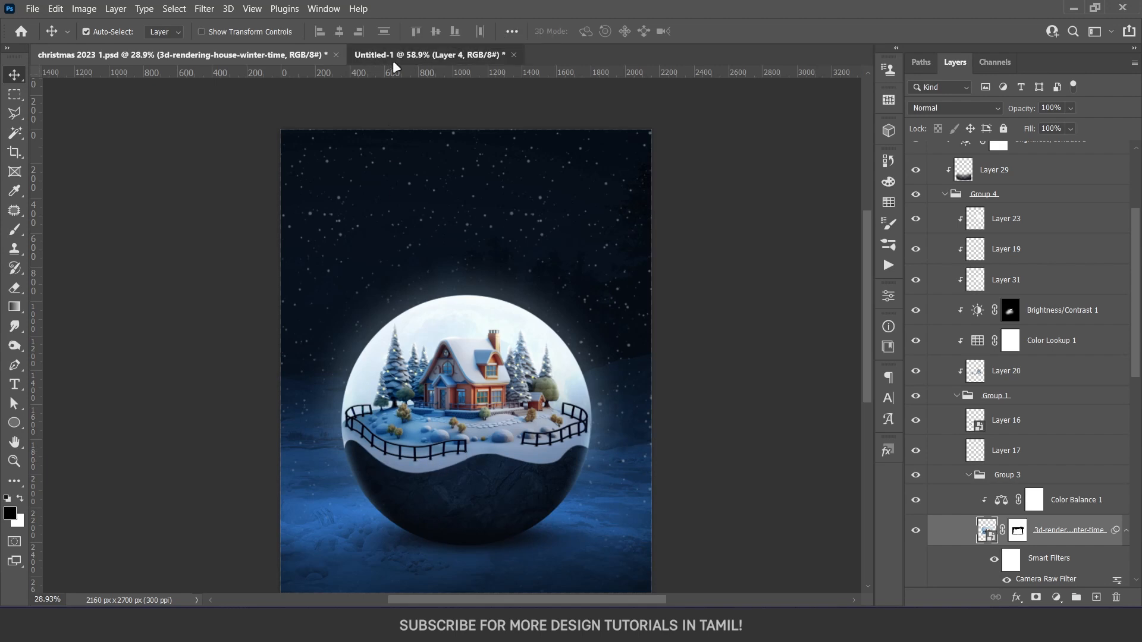
# Reduce the brush size and add a new layer above the 3d-rendering-house-winter-time layer
pyautogui.press('b')
pyautogui.rightClick(359, 386)
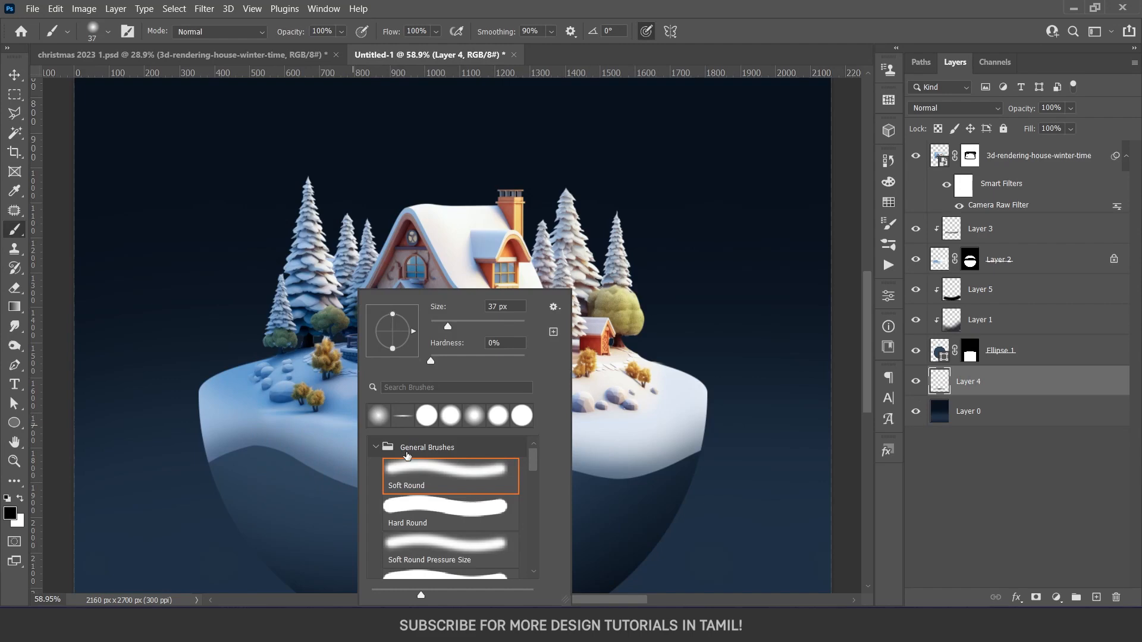
pyautogui.moveTo(292, 421); pyautogui.dragTo(277, 423)
pyautogui.click(1030, 156)
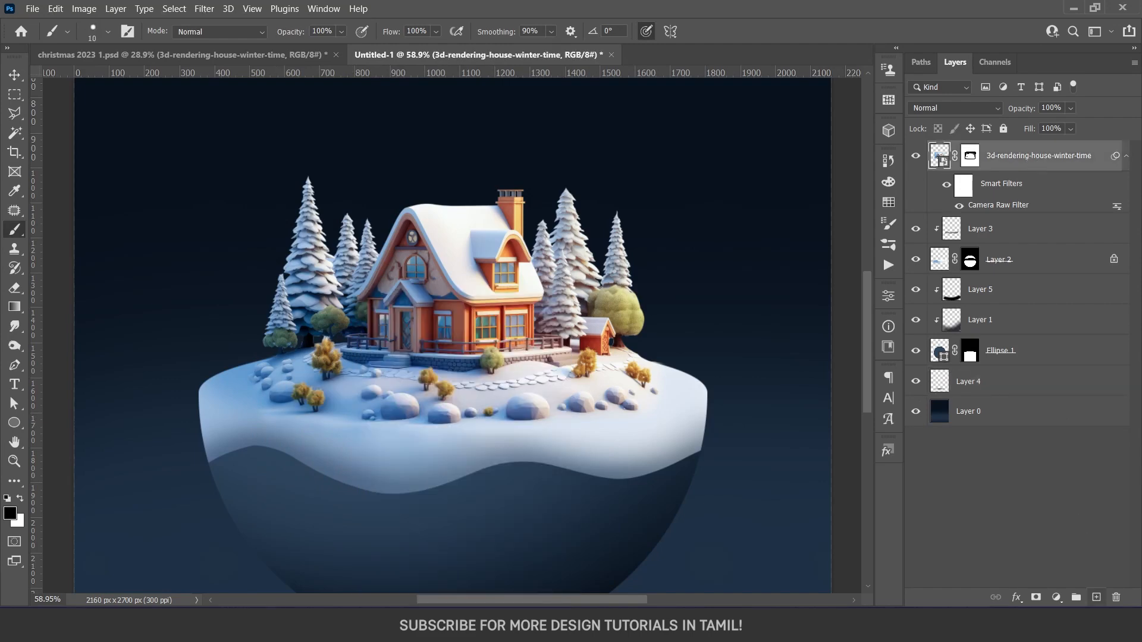
pyautogui.click(1096, 598)
# Draw a curved dark navy fence rail along the snow's front left edge with a hard 12 px brush
pyautogui.scroll(3, 215, 393)
pyautogui.moveTo(224, 382); pyautogui.dragTo(226, 384)
pyautogui.keyDown('alt'); pyautogui.click(215, 186); pyautogui.keyUp('alt')
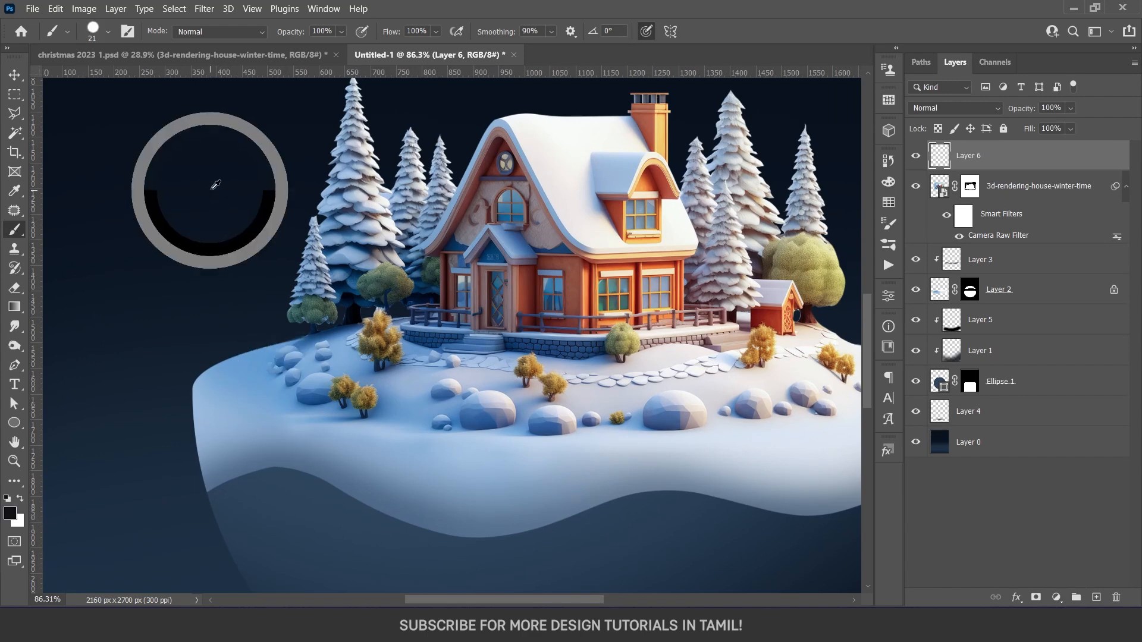
pyautogui.moveTo(259, 358)
pyautogui.mouseDown()
pyautogui.moveTo(194, 379)
pyautogui.moveTo(187, 403)
pyautogui.moveTo(236, 437)
pyautogui.moveTo(335, 439)
pyautogui.moveTo(435, 496)
pyautogui.moveTo(496, 501)
pyautogui.moveTo(636, 466)
pyautogui.mouseUp()
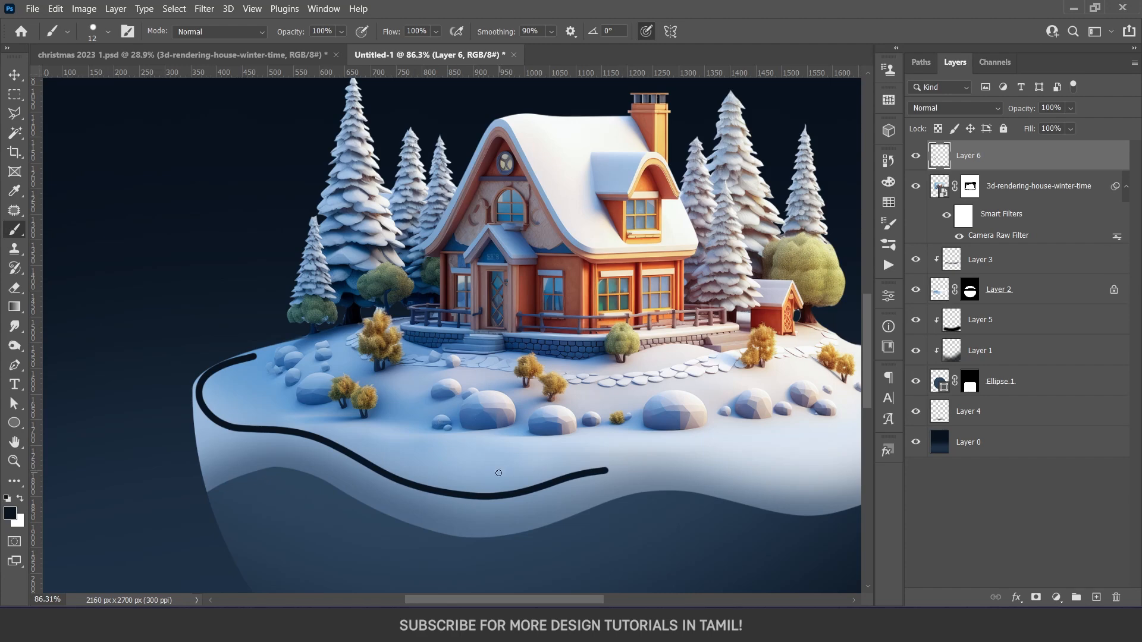
pyautogui.press('v')
pyautogui.moveTo(387, 480); pyautogui.dragTo(388, 436)
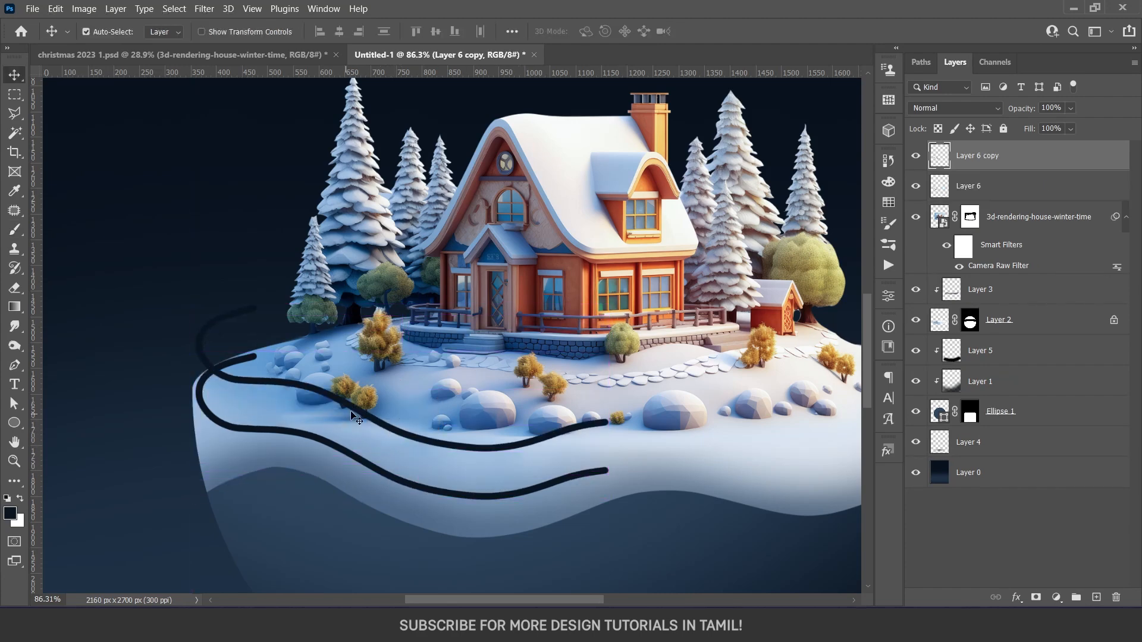
pyautogui.press('b')
pyautogui.hotkey('ctrl', 'z')
# Duplicate the curved fence rail straight upward as a second rail, and get the brush ready on the copy
pyautogui.press('v')
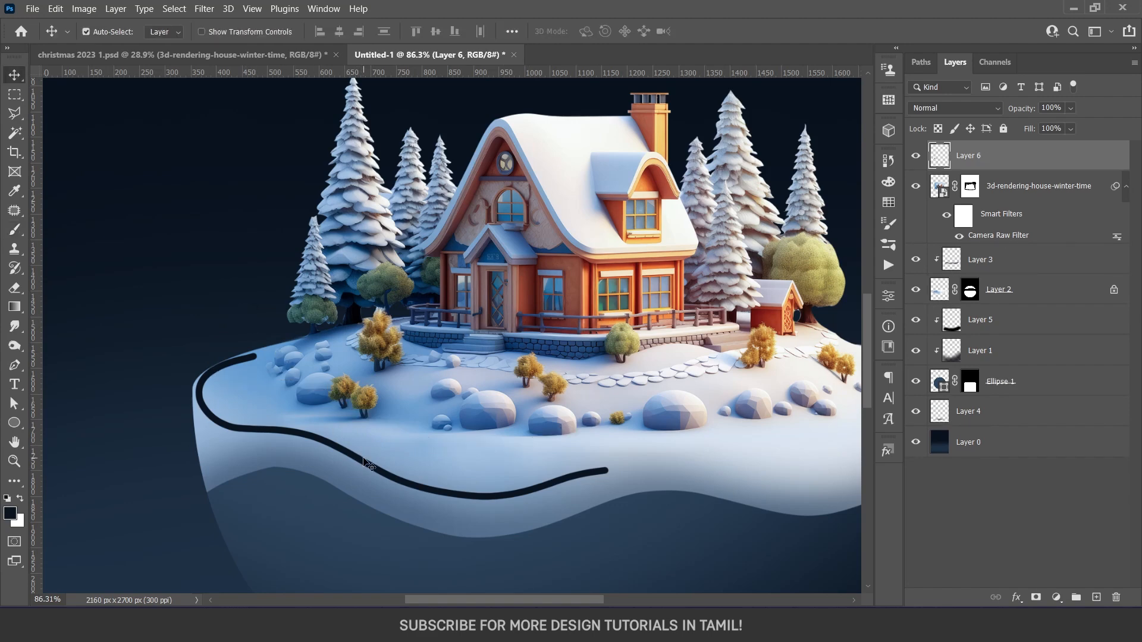
pyautogui.moveTo(363, 465); pyautogui.dragTo(363, 426)
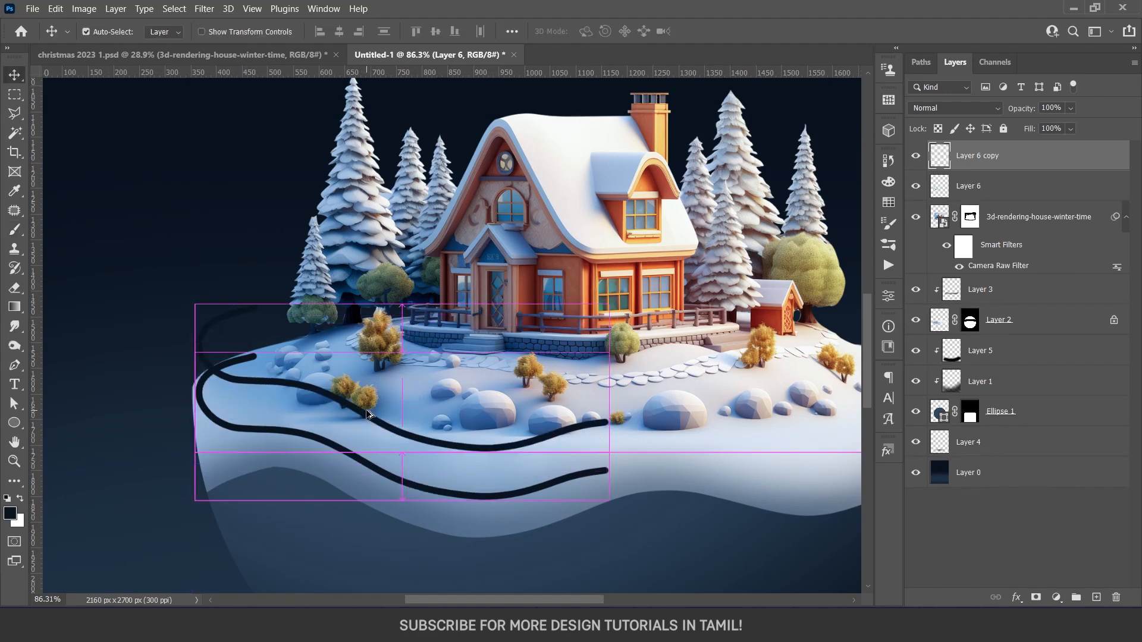
pyautogui.press('b')
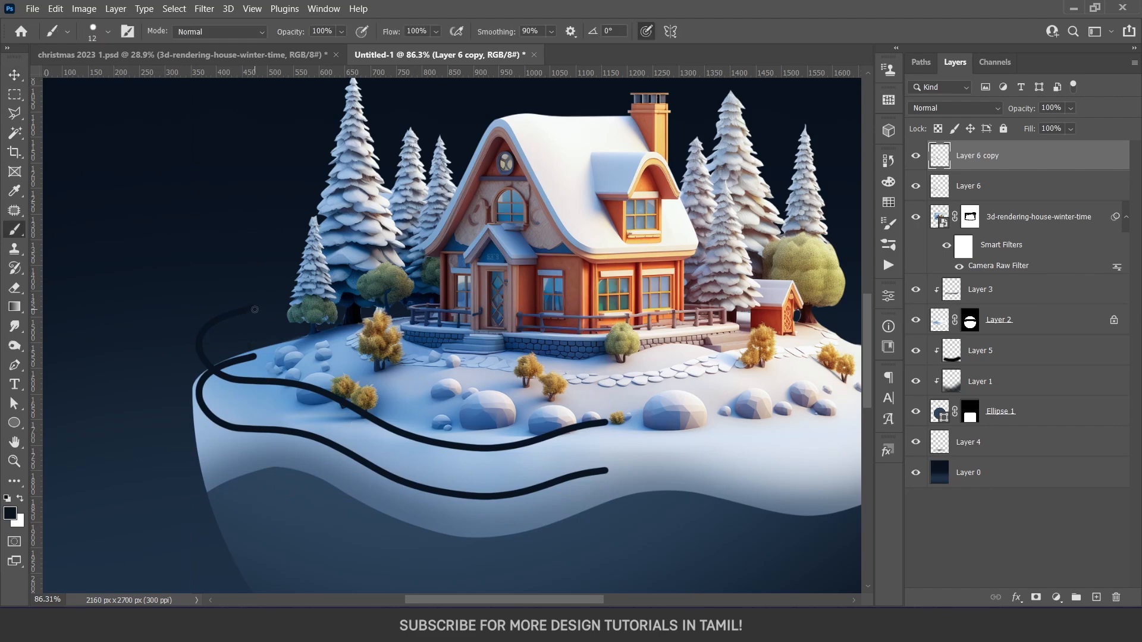
# Draw vertical fence posts joining the two curved rails along the left rail's full length, including both ends
pyautogui.moveTo(254, 310); pyautogui.dragTo(254, 356)
pyautogui.moveTo(219, 320)
pyautogui.mouseDown()
pyautogui.moveTo(219, 365)
pyautogui.moveTo(199, 391)
pyautogui.mouseUp()
pyautogui.moveTo(227, 378); pyautogui.dragTo(226, 424)
pyautogui.moveTo(263, 383); pyautogui.dragTo(262, 429)
pyautogui.moveTo(304, 388)
pyautogui.mouseDown()
pyautogui.moveTo(304, 434)
pyautogui.moveTo(349, 453)
pyautogui.mouseUp()
pyautogui.moveTo(386, 427); pyautogui.dragTo(385, 473)
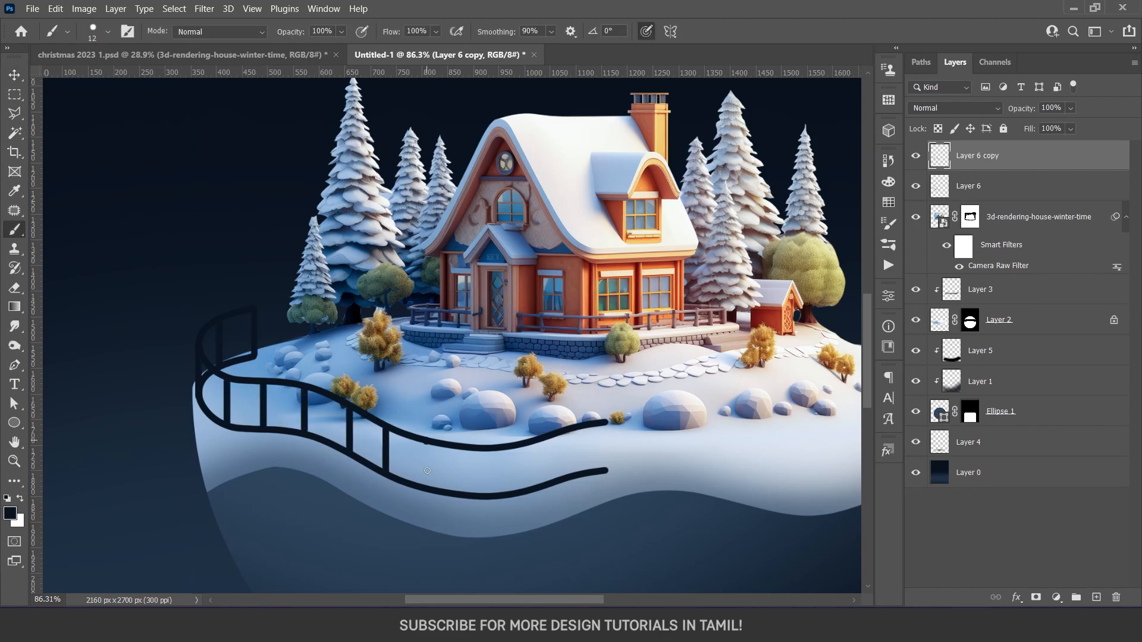
pyautogui.moveTo(549, 437); pyautogui.dragTo(549, 479)
pyautogui.moveTo(604, 427); pyautogui.dragTo(605, 457)
# Compare the fence with and without its lower rail, and nudge that rail slightly upward so the post ends extend below it
pyautogui.press('v')
pyautogui.scroll(-2, 517, 415)
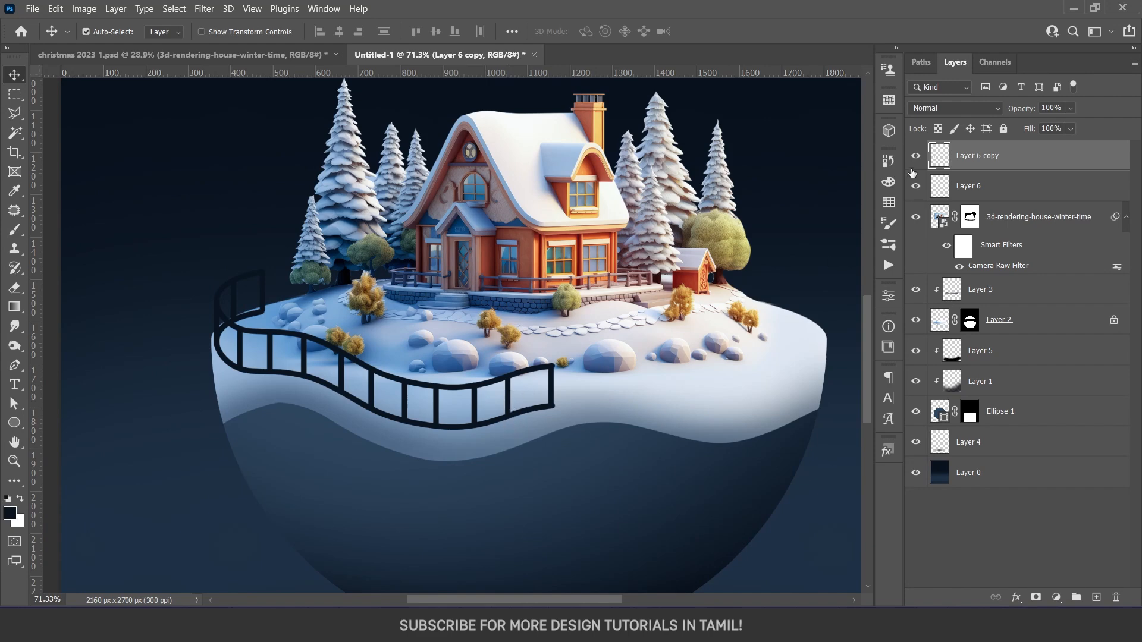
pyautogui.click(916, 187)
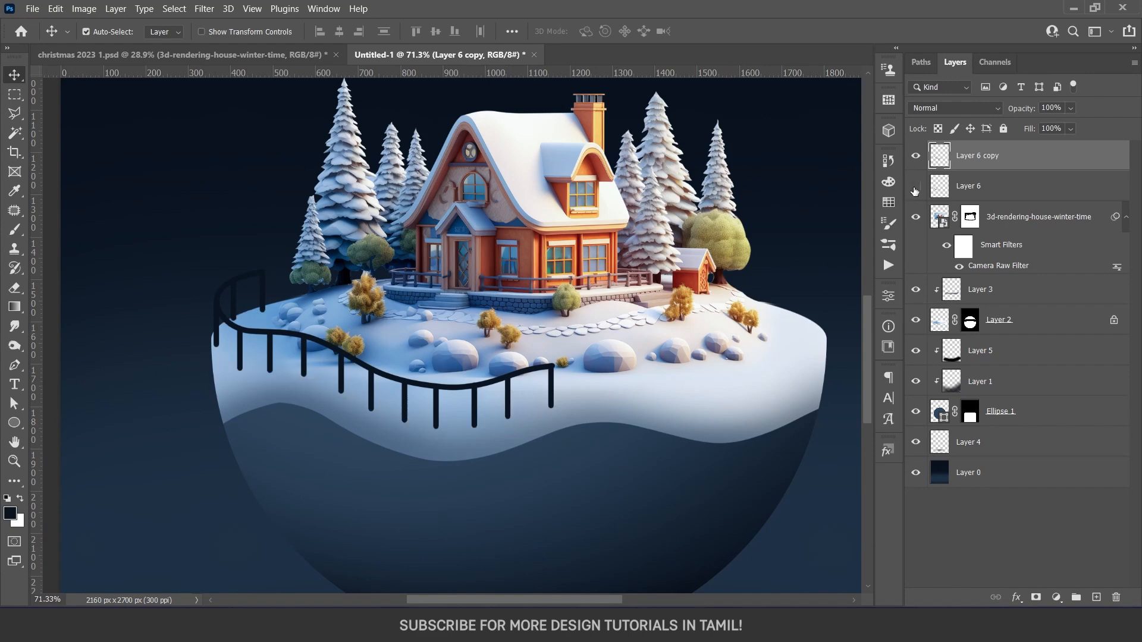
pyautogui.click(916, 187)
pyautogui.click(969, 191)
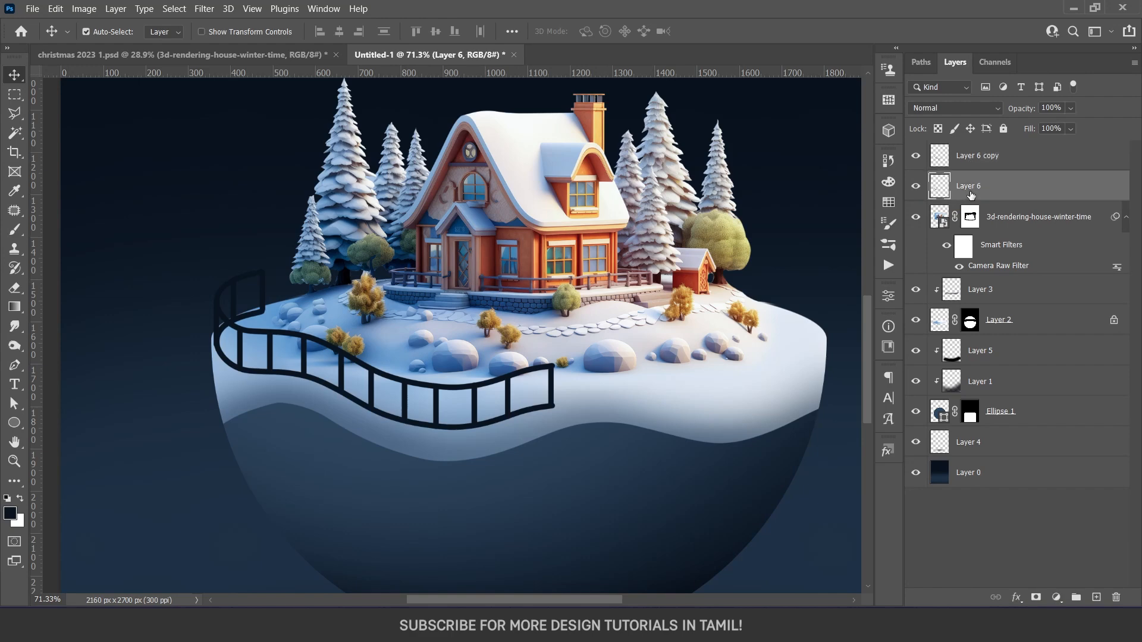
pyautogui.hotkey('shift', 'Up')
pyautogui.press('Up')
pyautogui.press('Up')
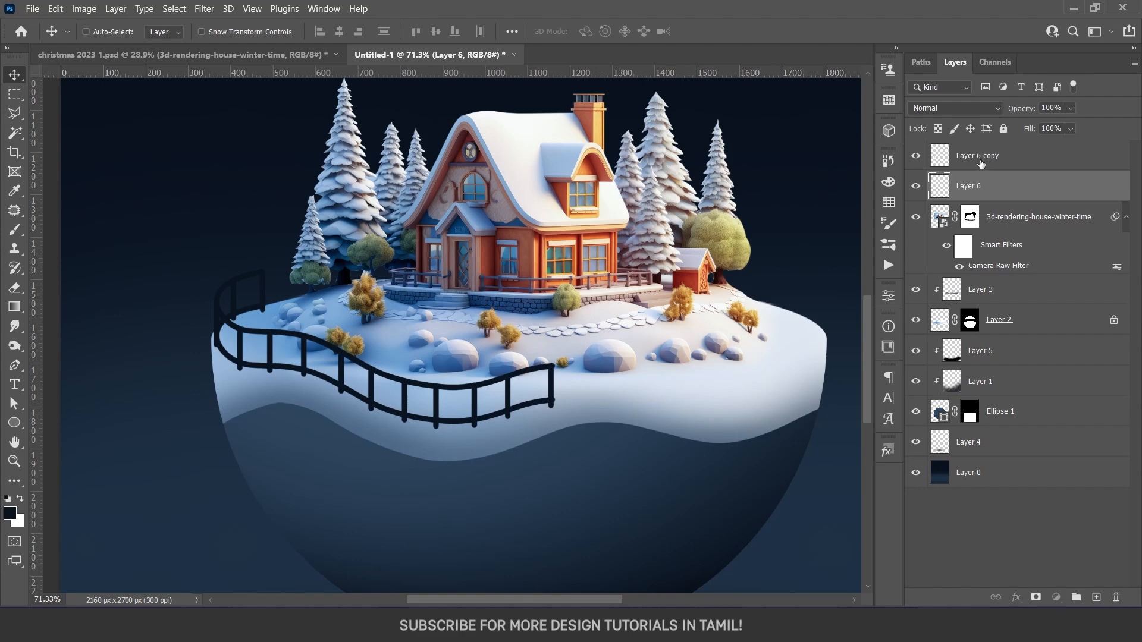
# Convert the two fence layers into one smart object and rename it fence
pyautogui.keyDown('ctrl'); pyautogui.click(981, 164); pyautogui.keyUp('ctrl')
pyautogui.rightClick(982, 166)
pyautogui.click(952, 190)
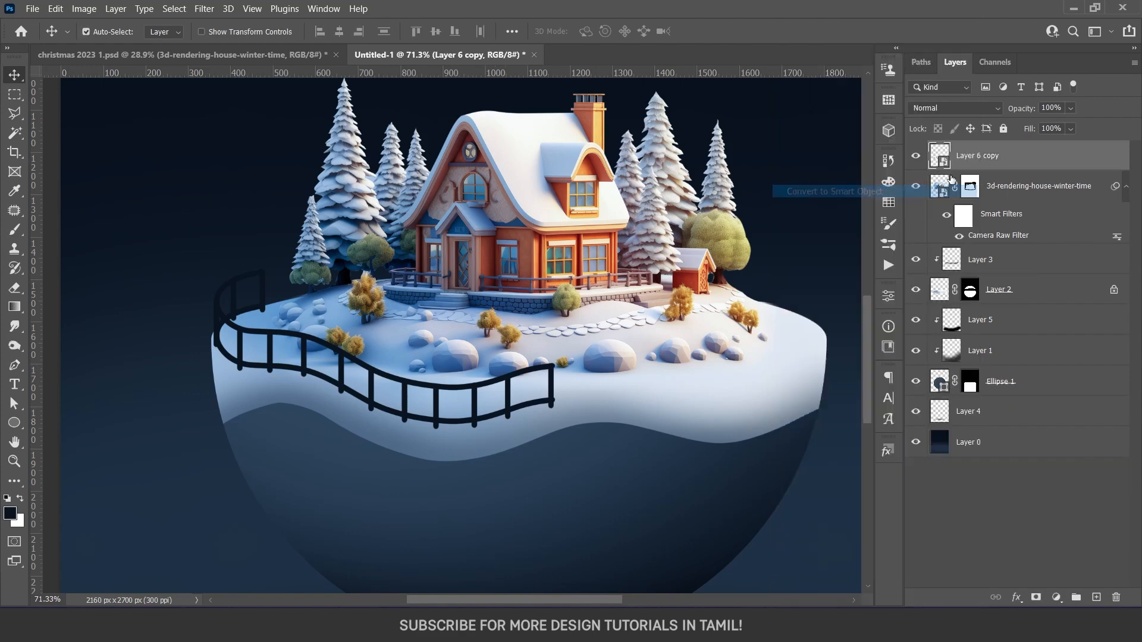
pyautogui.doubleClick(973, 156)
pyautogui.write('fence')
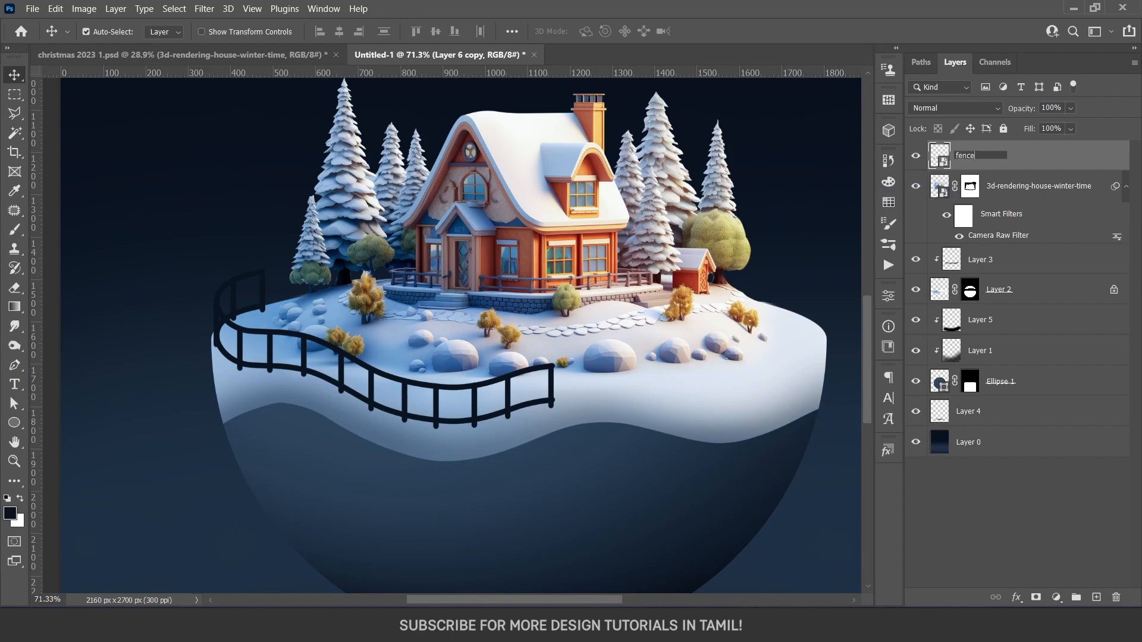
pyautogui.press('Return')
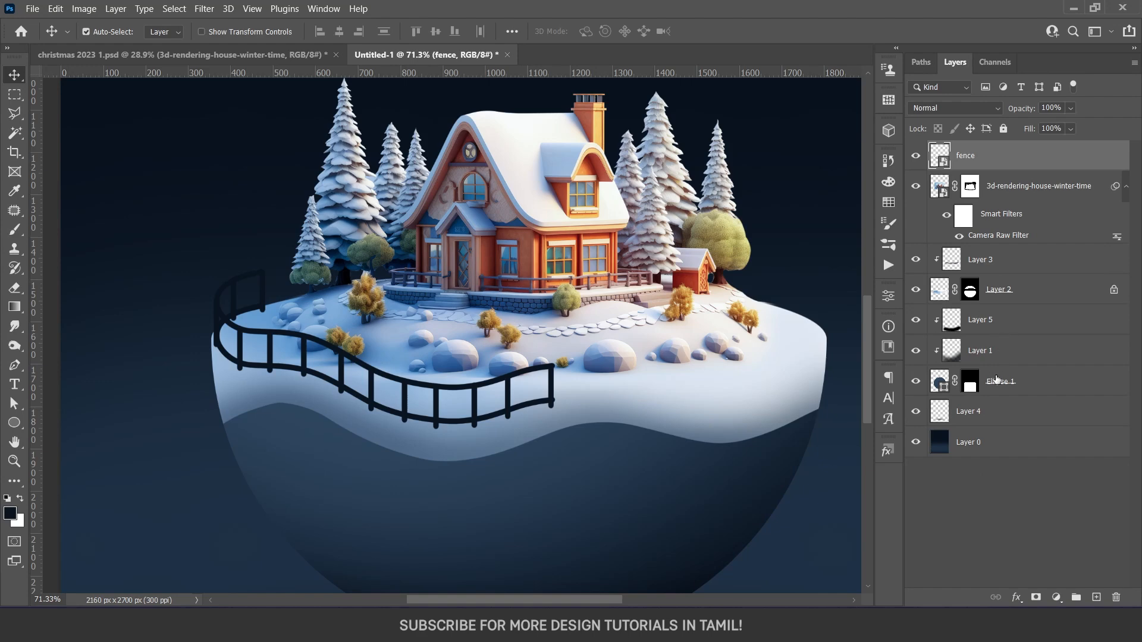
# Apply a Bevel & Emboss effect to the fence layer with the Inner Bevel style and 53% depth
pyautogui.scroll(-4, 486, 388)
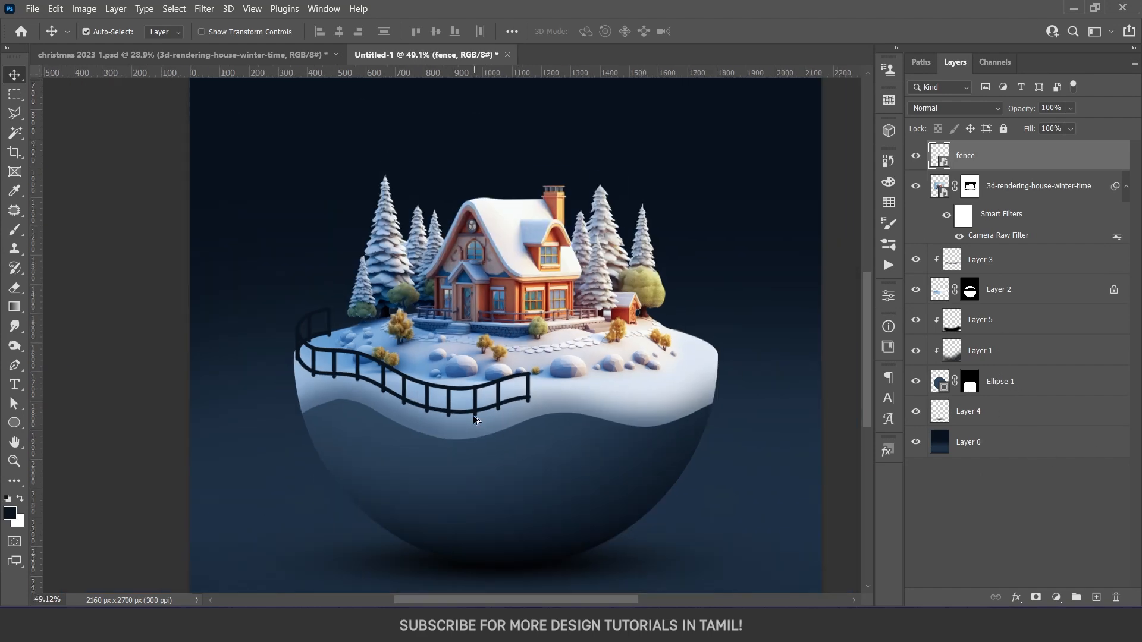
pyautogui.scroll(3, 474, 417)
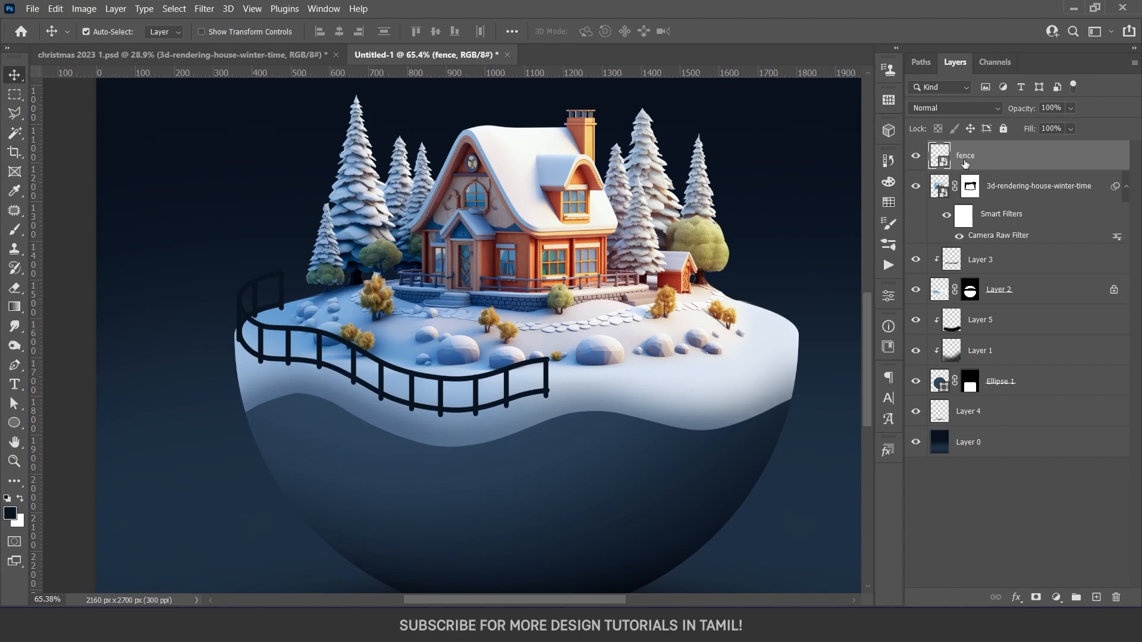
pyautogui.click(1017, 597)
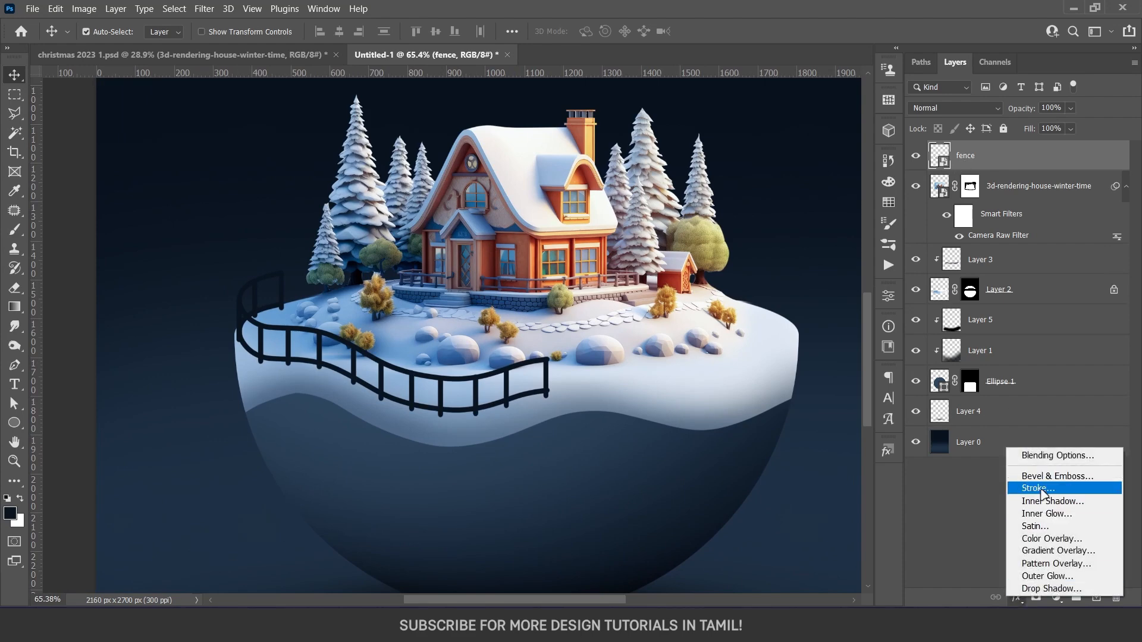
pyautogui.click(1015, 602)
pyautogui.click(1015, 602)
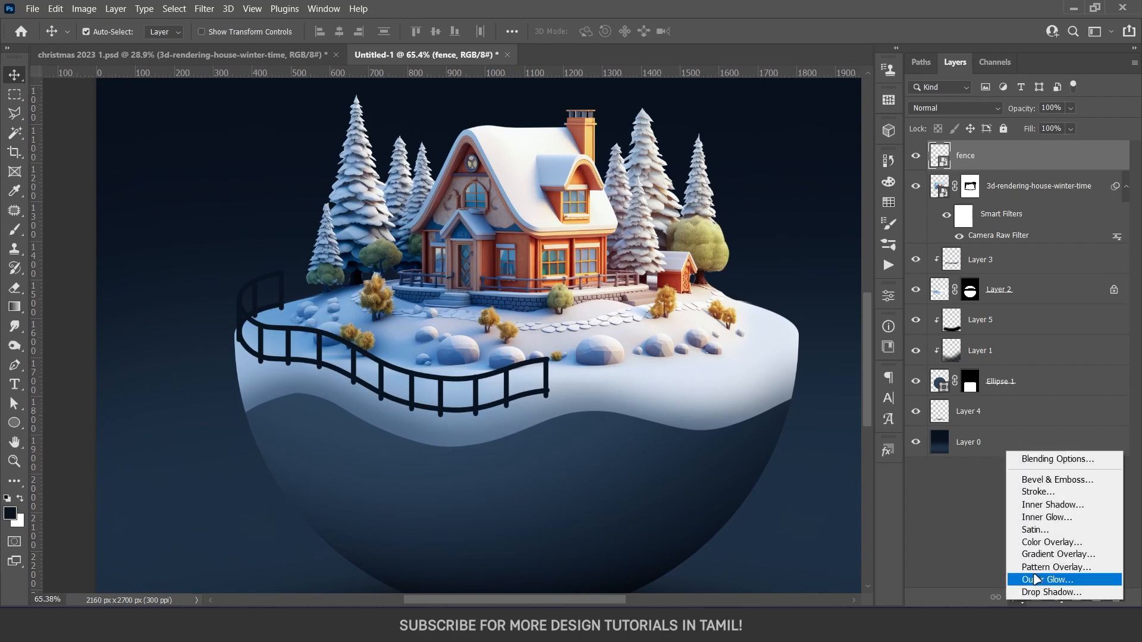
pyautogui.click(1042, 483)
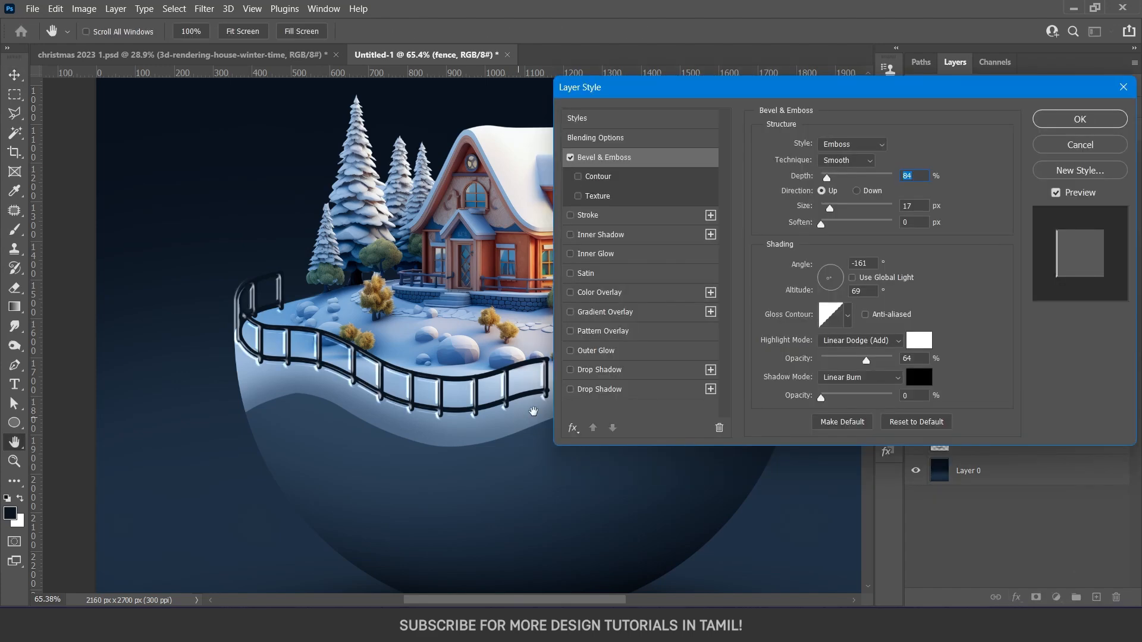
pyautogui.moveTo(745, 96); pyautogui.dragTo(756, 80)
pyautogui.click(851, 127)
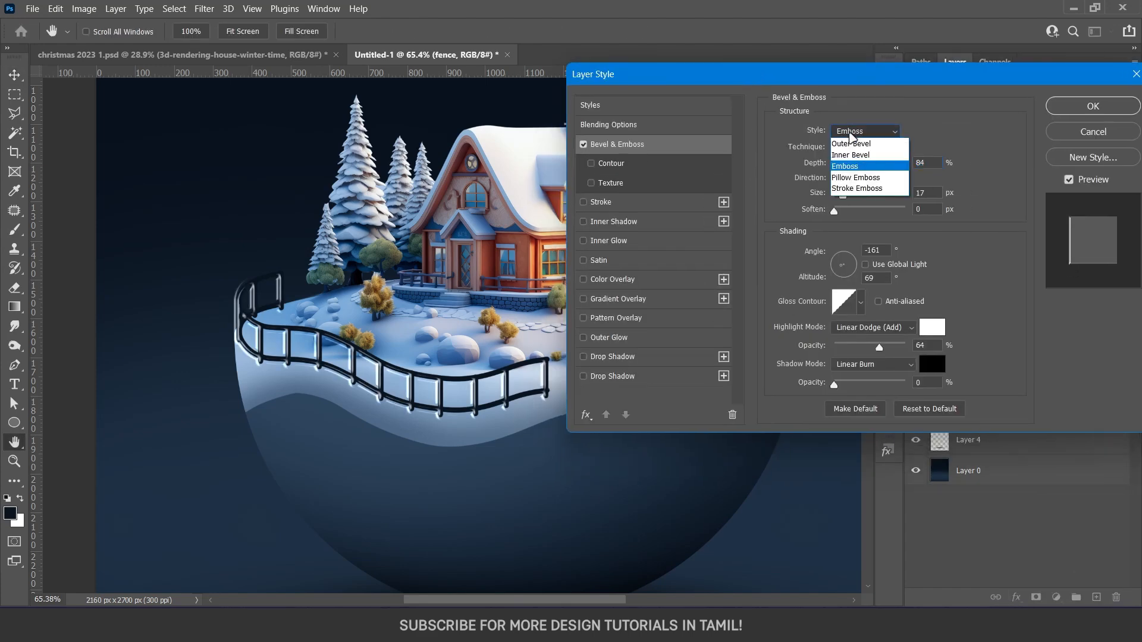
pyautogui.click(854, 153)
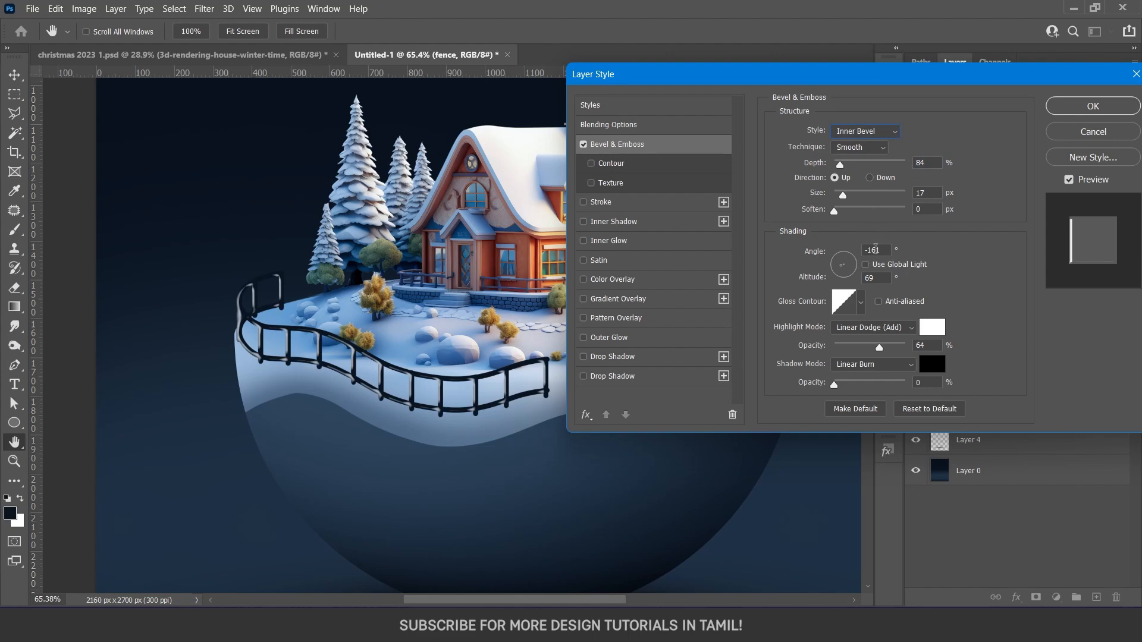
pyautogui.moveTo(840, 164)
pyautogui.mouseDown()
pyautogui.moveTo(853, 169)
pyautogui.moveTo(839, 167)
pyautogui.mouseUp()
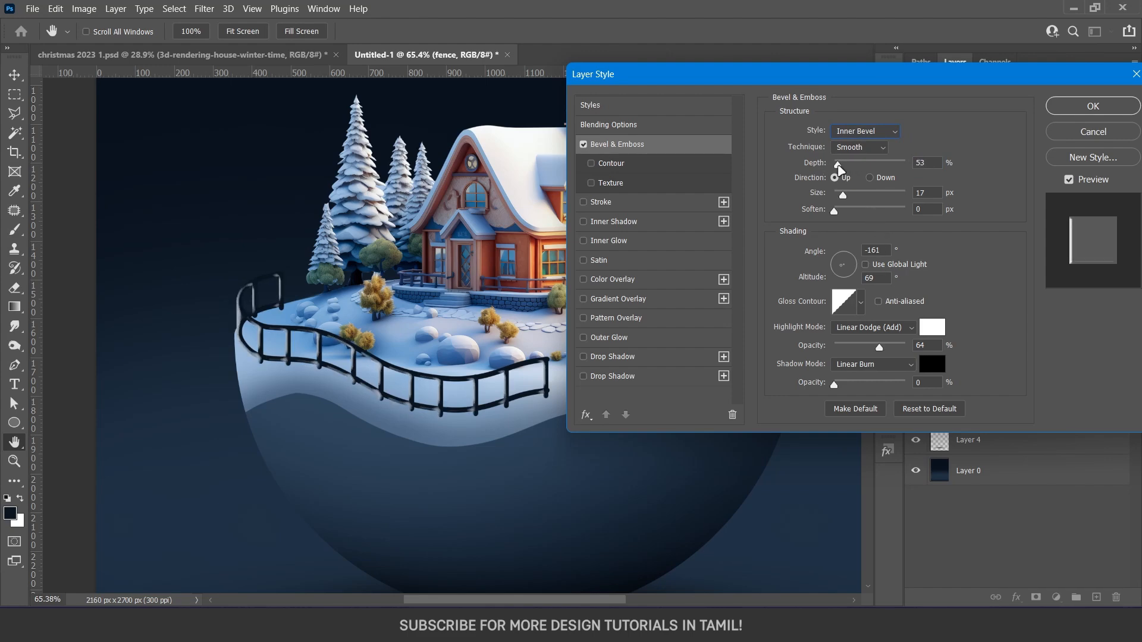
# Set the fence bevel's size to 8 px, angle to 91° and altitude to 58°, and raise the Linear Burn shadow opacity
pyautogui.moveTo(912, 80); pyautogui.dragTo(811, 78)
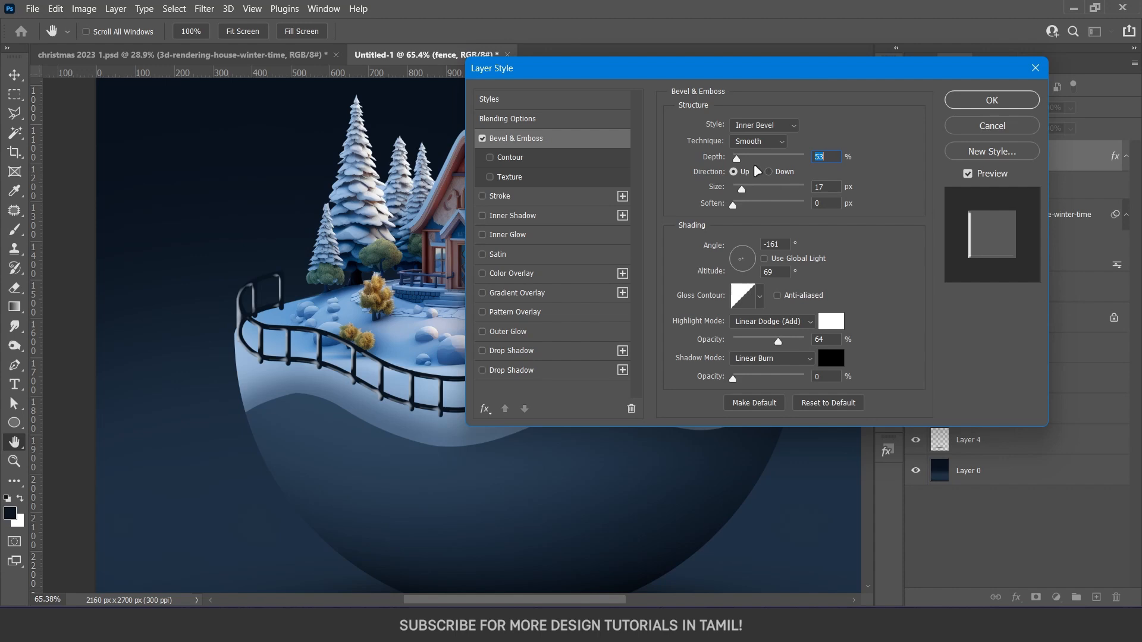
pyautogui.moveTo(742, 189); pyautogui.dragTo(745, 192)
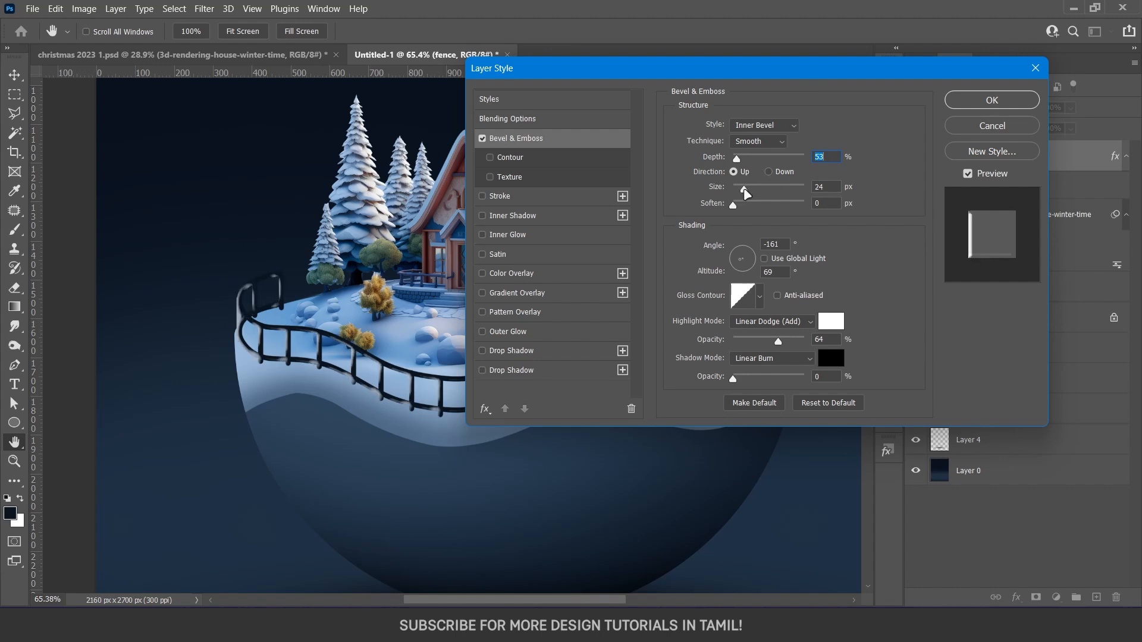
pyautogui.moveTo(742, 272); pyautogui.dragTo(744, 253)
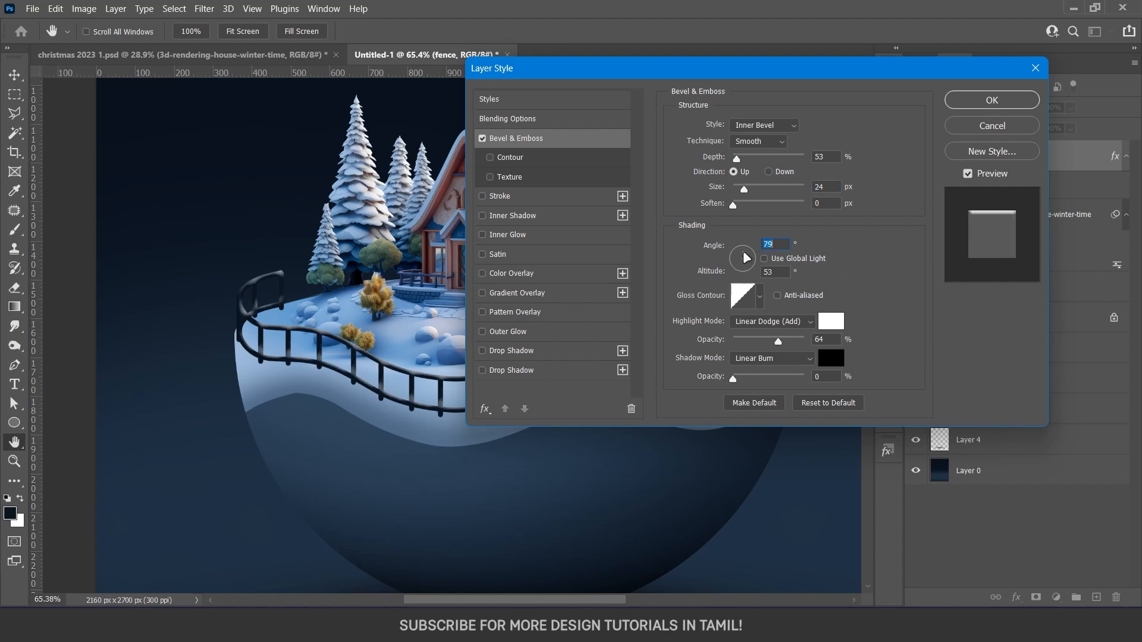
pyautogui.moveTo(743, 257); pyautogui.dragTo(742, 254)
pyautogui.moveTo(744, 189); pyautogui.dragTo(739, 189)
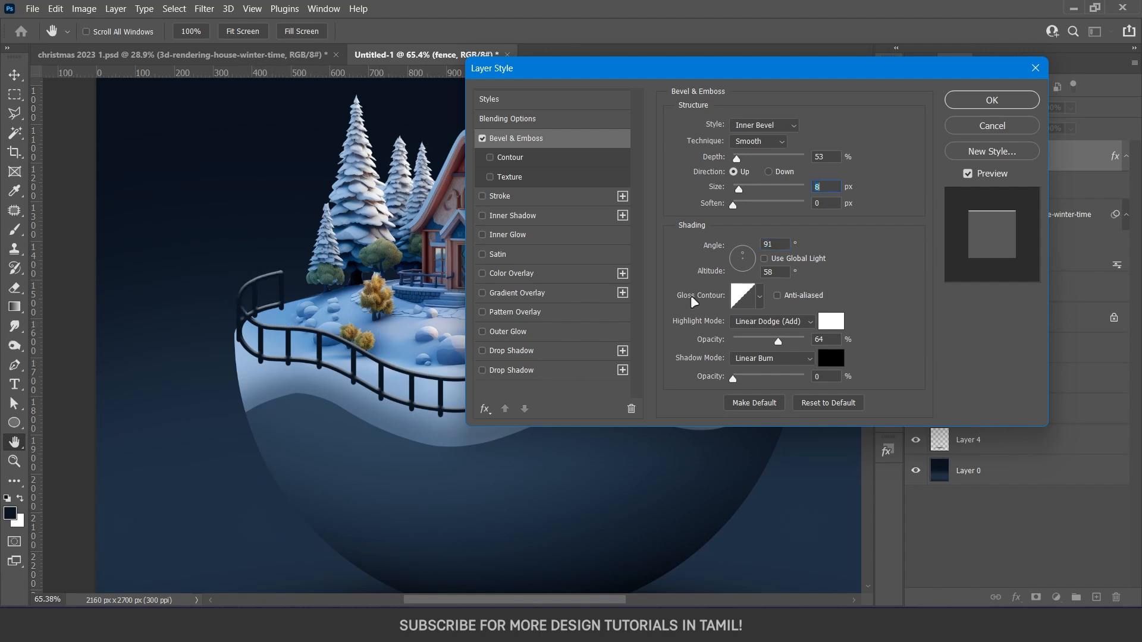
pyautogui.click(755, 360)
pyautogui.moveTo(735, 381); pyautogui.dragTo(765, 381)
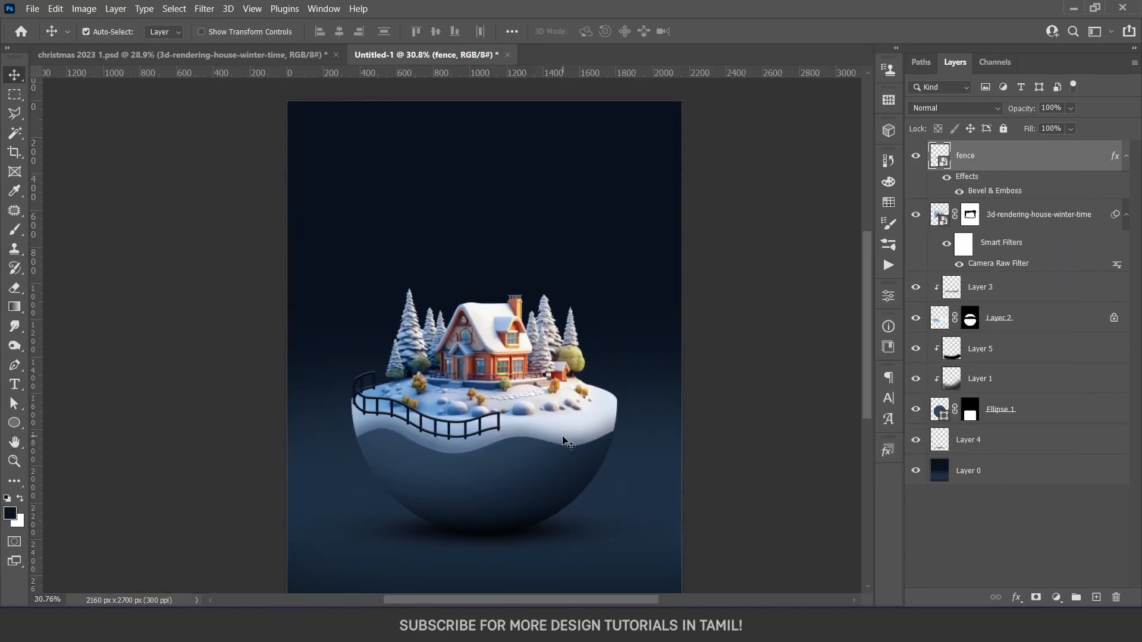
# Add a new layer directly above the 3d-rendering-house-winter-time layer
pyautogui.scroll(3, 560, 433)
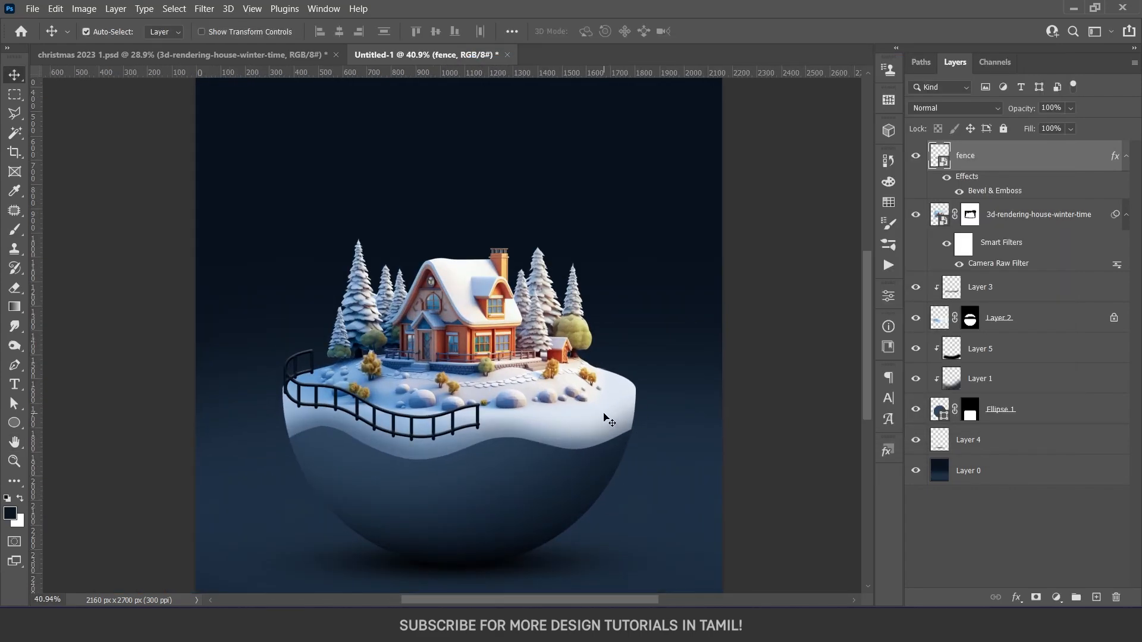
pyautogui.scroll(2, 607, 420)
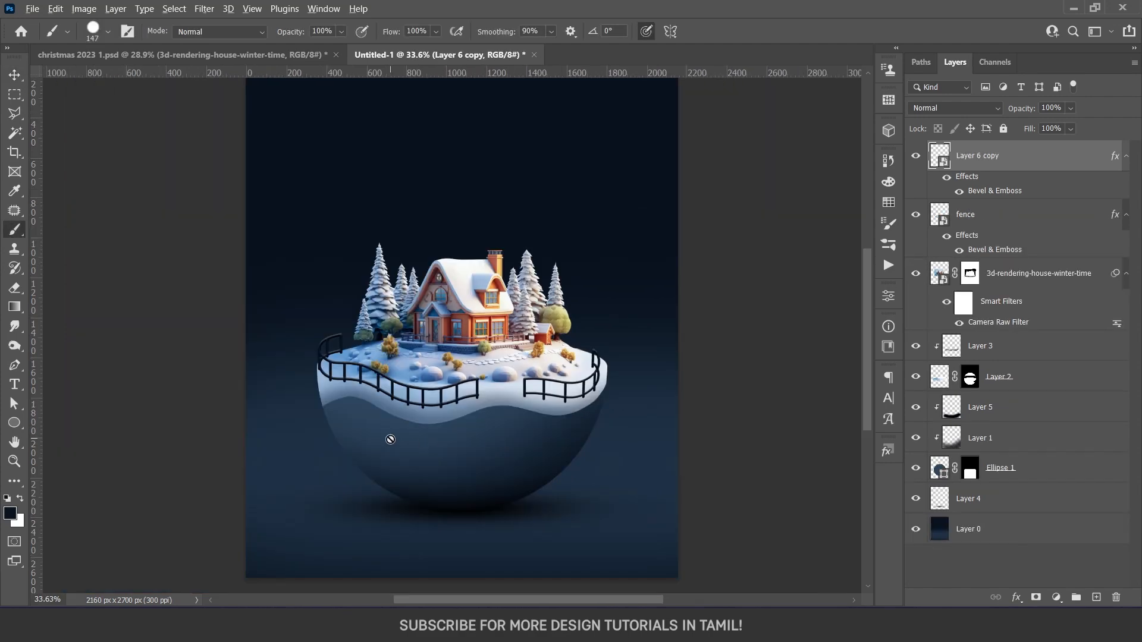
pyautogui.scroll(1, 388, 439)
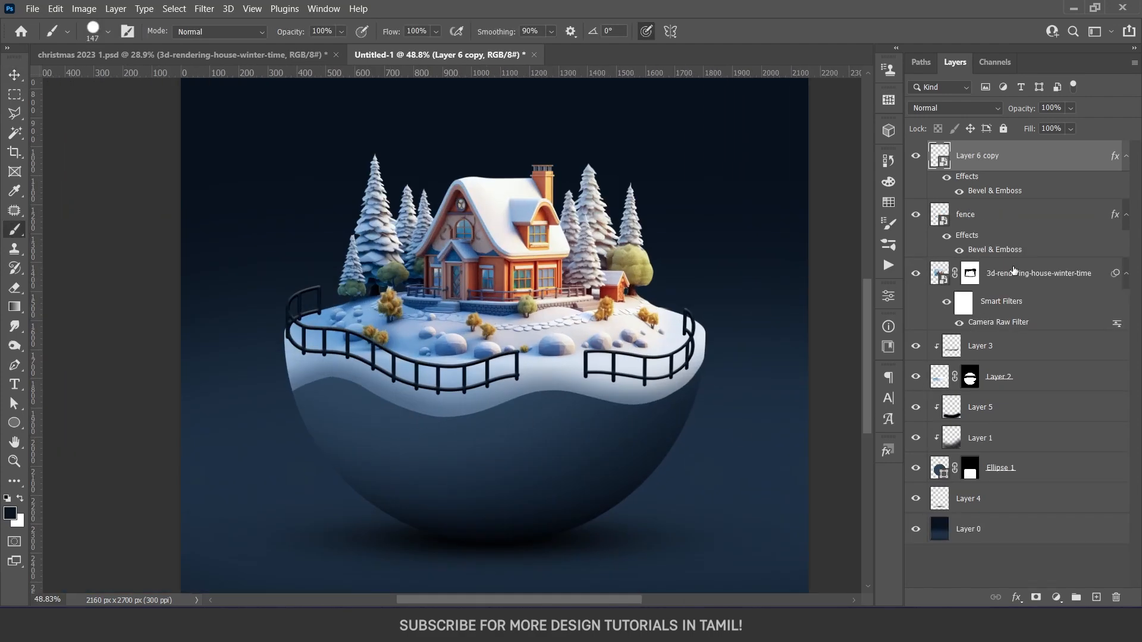
pyautogui.click(1015, 273)
pyautogui.click(1096, 598)
# Set up a 24 px Soft Round brush with 60% hardness and a flattened horizontal elliptical tip
pyautogui.scroll(5, 424, 383)
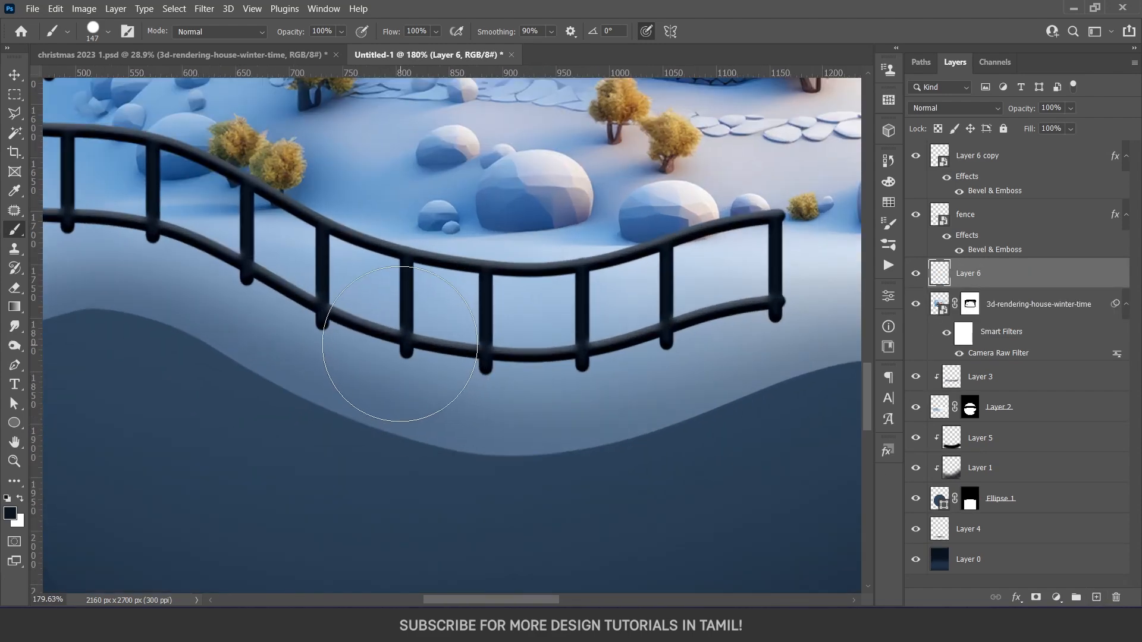
pyautogui.moveTo(280, 331)
pyautogui.mouseDown()
pyautogui.moveTo(671, 449)
pyautogui.moveTo(601, 470)
pyautogui.mouseUp()
pyautogui.moveTo(379, 250); pyautogui.dragTo(293, 259)
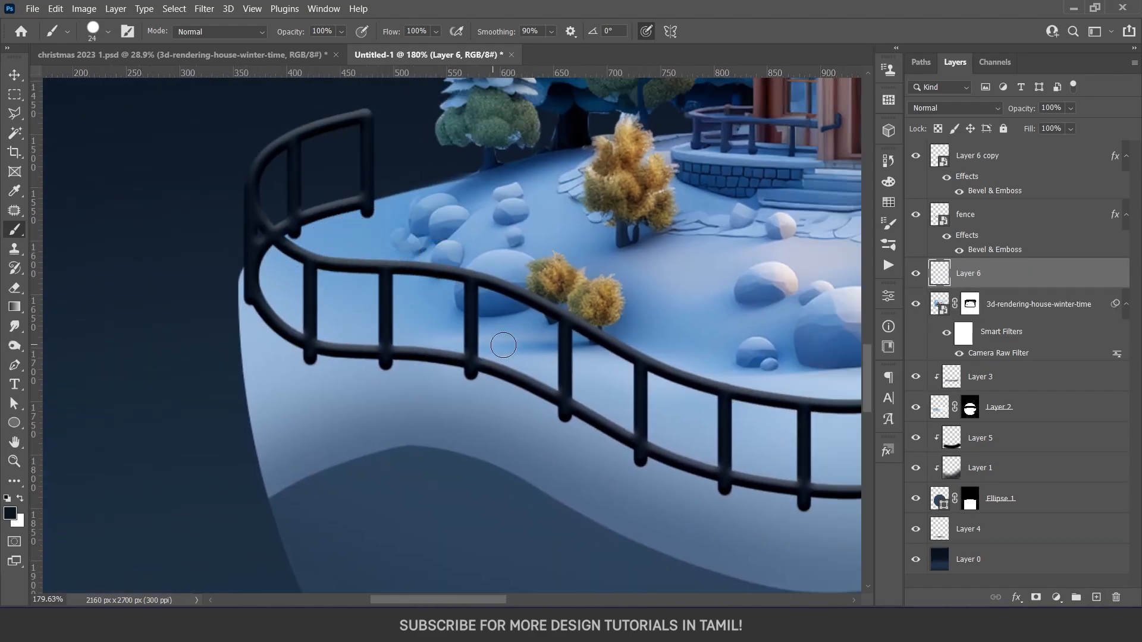
pyautogui.rightClick(504, 345)
pyautogui.click(609, 477)
pyautogui.moveTo(597, 364); pyautogui.dragTo(638, 364)
pyautogui.moveTo(545, 350); pyautogui.dragTo(554, 337)
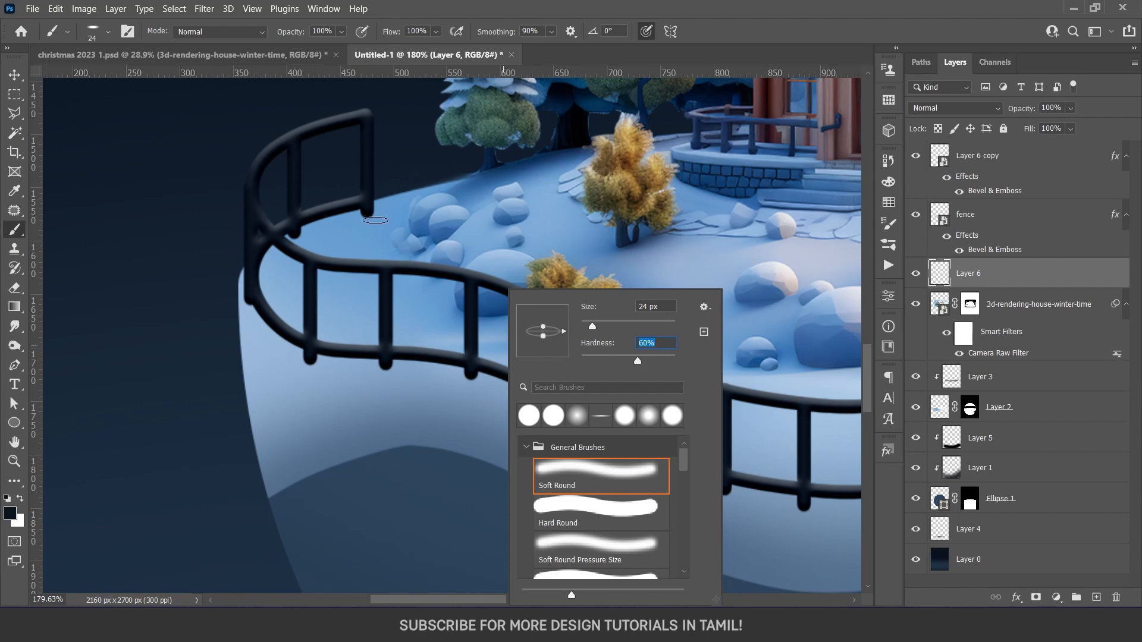
# Paint soft black contact shadows at 40% brush opacity beneath the left fence's posts, and compare the result with the shadow layer hidden
pyautogui.keyDown('alt'); pyautogui.rightClick(375, 219); pyautogui.keyUp('alt')
pyautogui.keyDown('alt'); pyautogui.click(375, 211); pyautogui.keyUp('alt')
pyautogui.moveTo(376, 210); pyautogui.dragTo(367, 215)
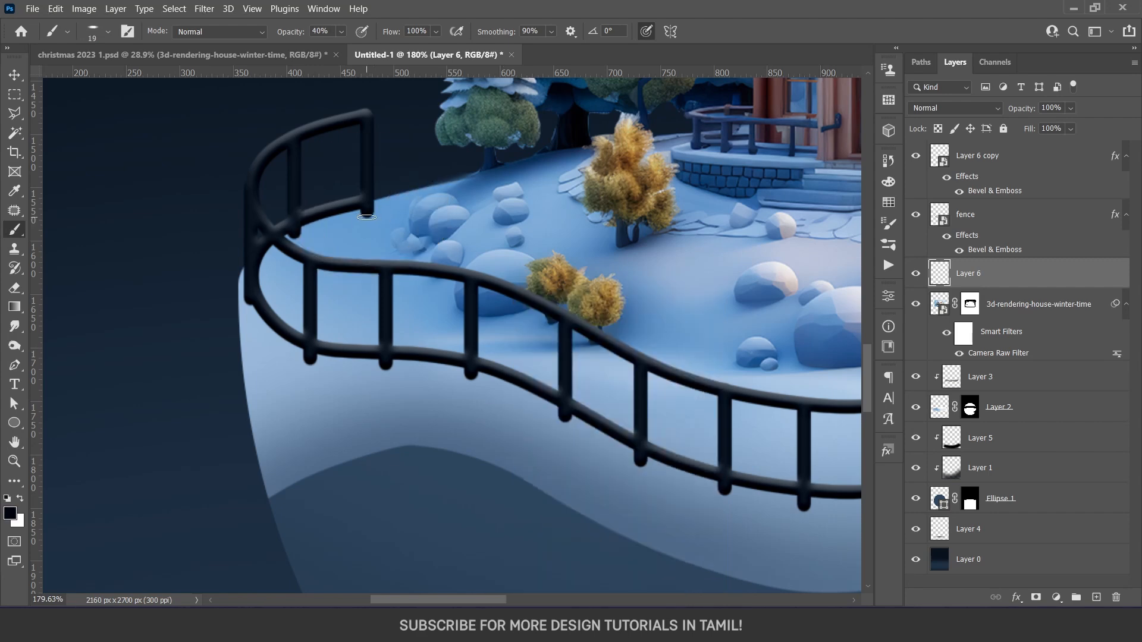
pyautogui.keyDown('alt'); pyautogui.rightClick(368, 220); pyautogui.keyUp('alt')
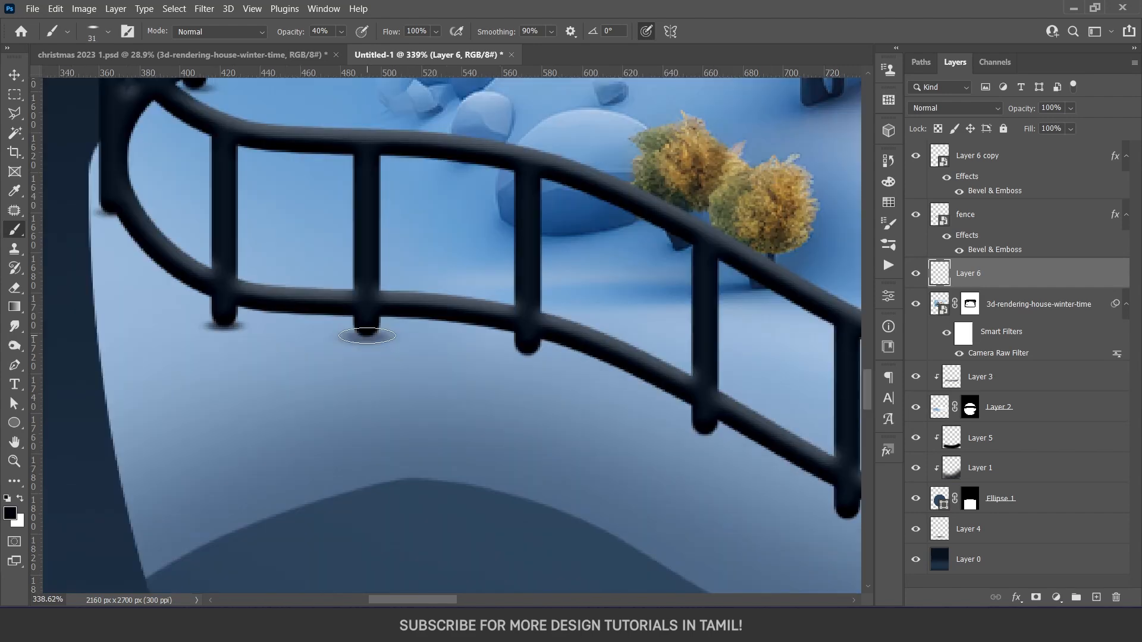
pyautogui.click(367, 335)
pyautogui.click(528, 353)
pyautogui.click(703, 432)
pyautogui.moveTo(783, 509); pyautogui.dragTo(393, 403)
pyautogui.click(458, 412)
pyautogui.click(617, 463)
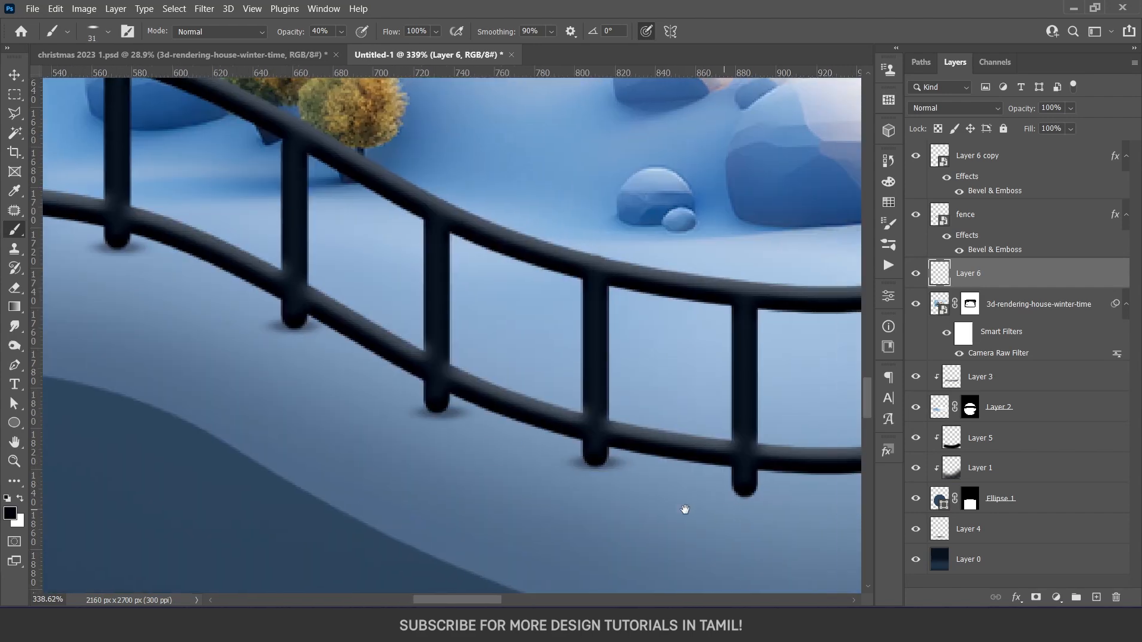
pyautogui.scroll(-8, 746, 510)
pyautogui.click(916, 273)
pyautogui.click(916, 274)
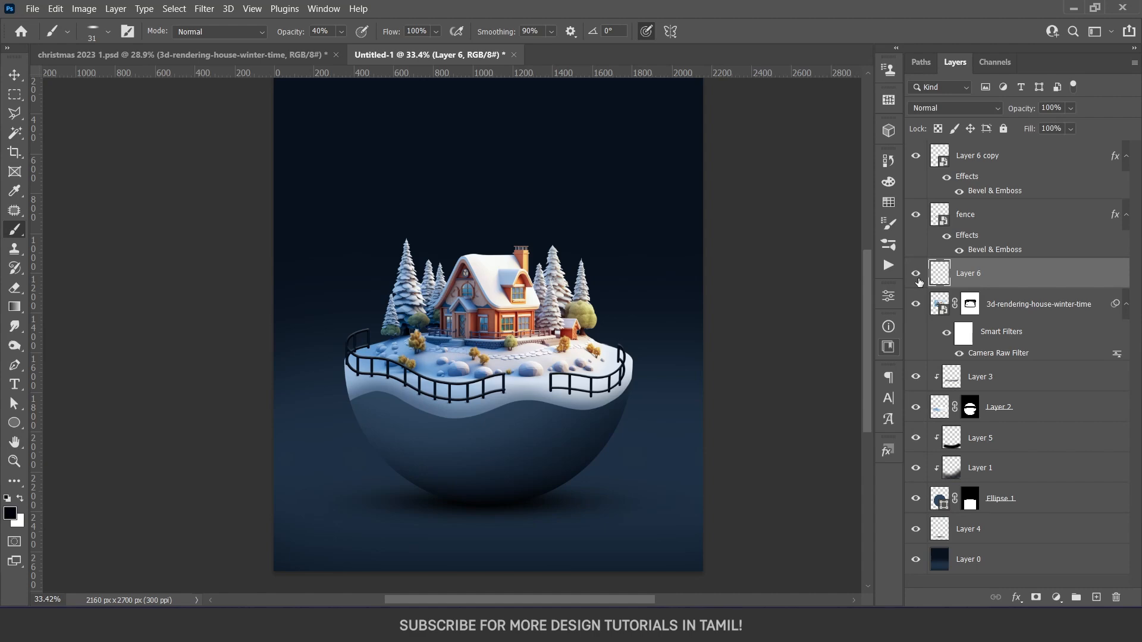
# Select the winter house layer and add a Color Balance adjustment layer directly above it
pyautogui.scroll(5, 608, 400)
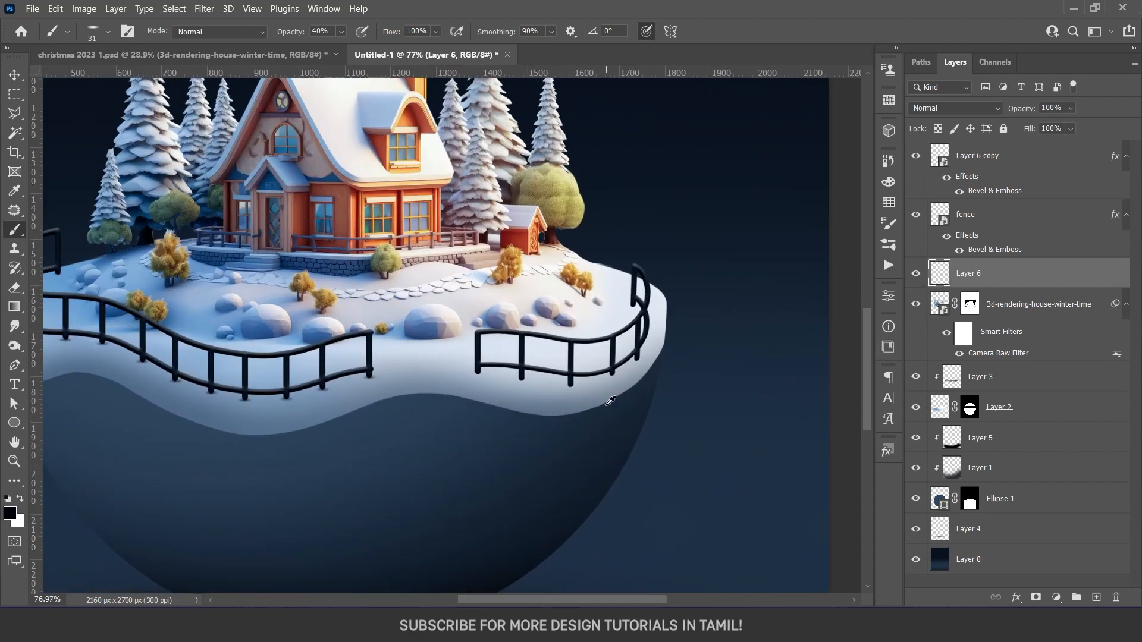
pyautogui.scroll(-6, 618, 406)
pyautogui.press('v')
pyautogui.scroll(2, 529, 455)
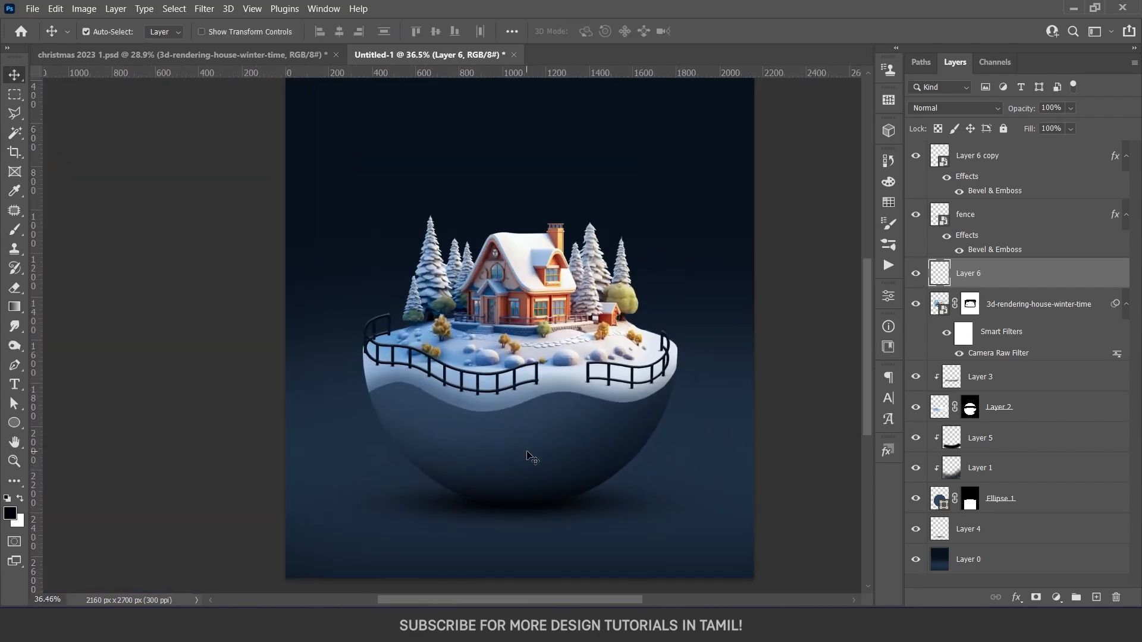
pyautogui.moveTo(562, 315); pyautogui.dragTo(560, 346)
pyautogui.click(540, 326)
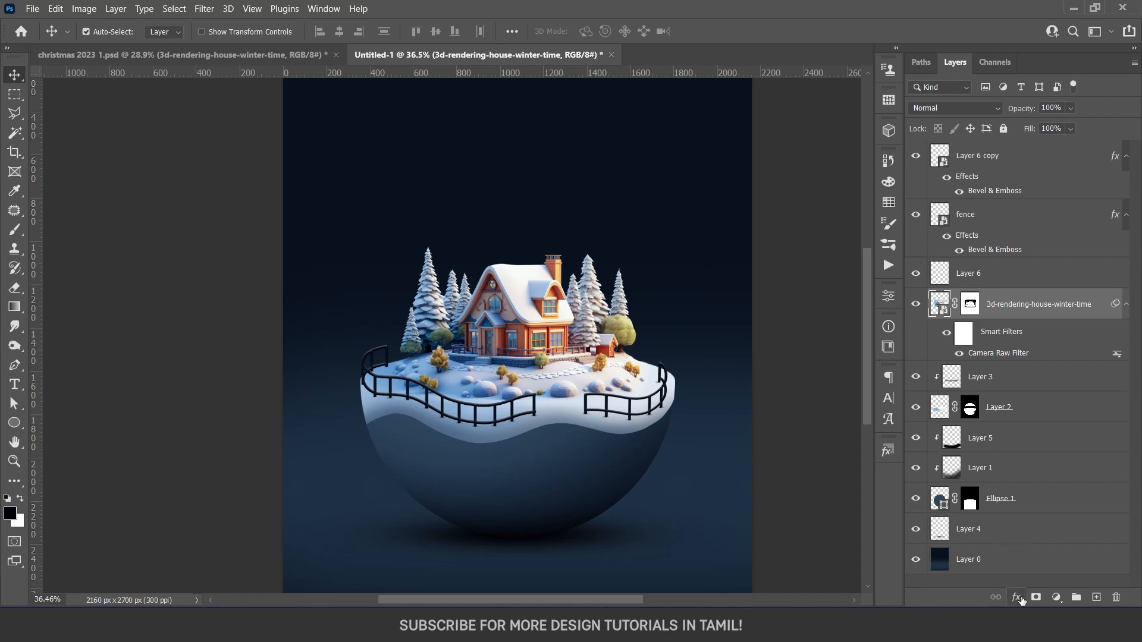
pyautogui.click(1057, 597)
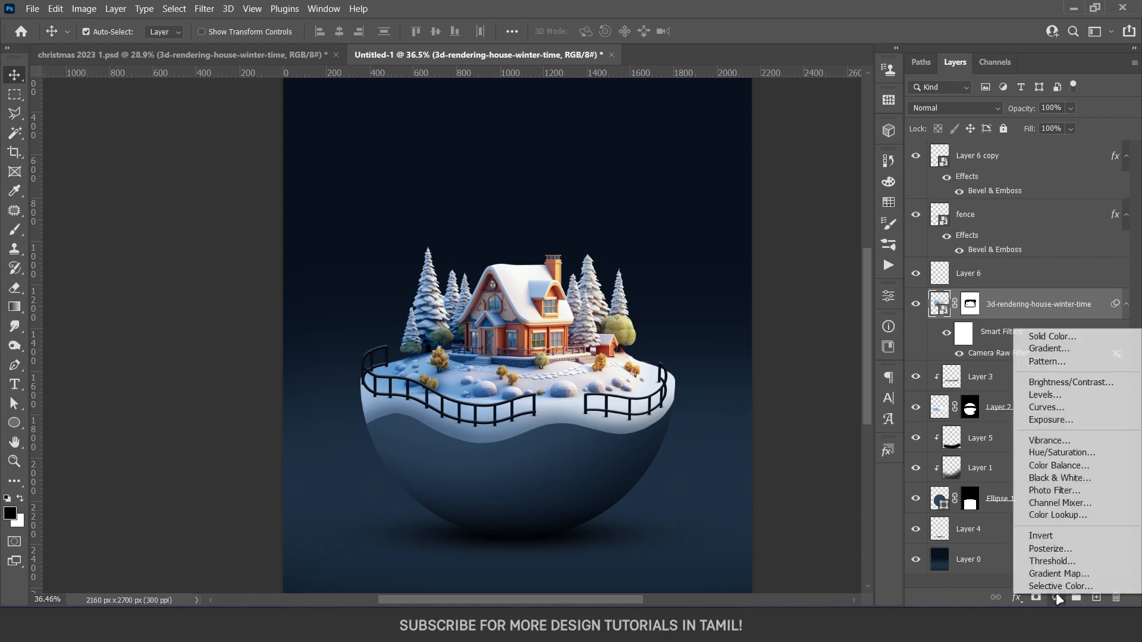
pyautogui.click(1065, 466)
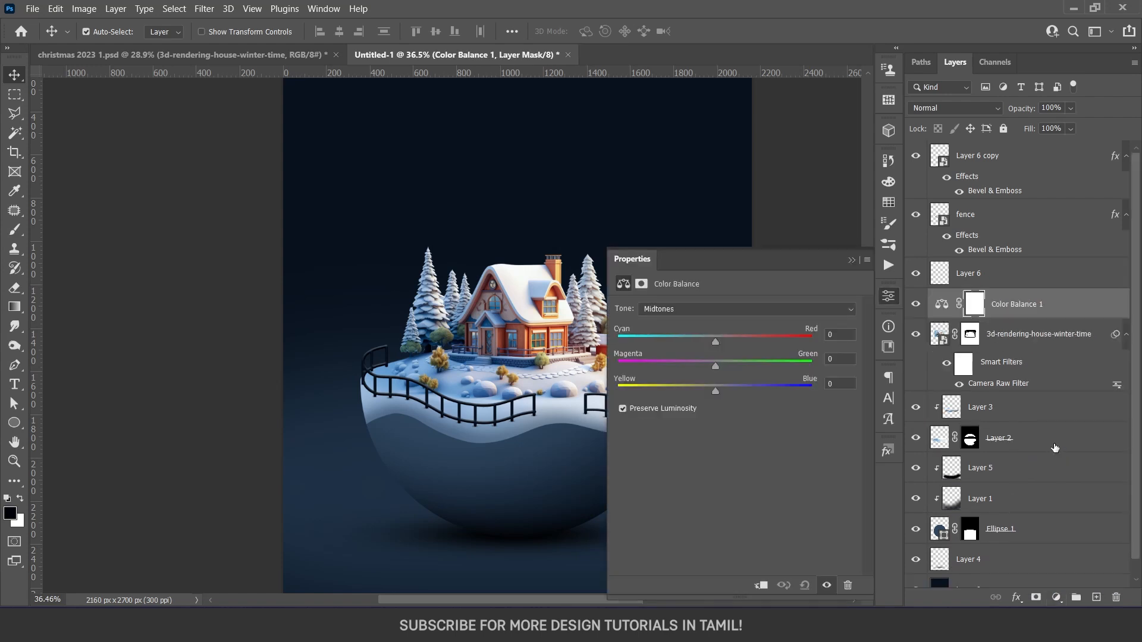
# Clip the Color Balance adjustment to the winter house layer, shift its midtones toward blue and slightly toward cyan, and compare before and after
pyautogui.click(761, 587)
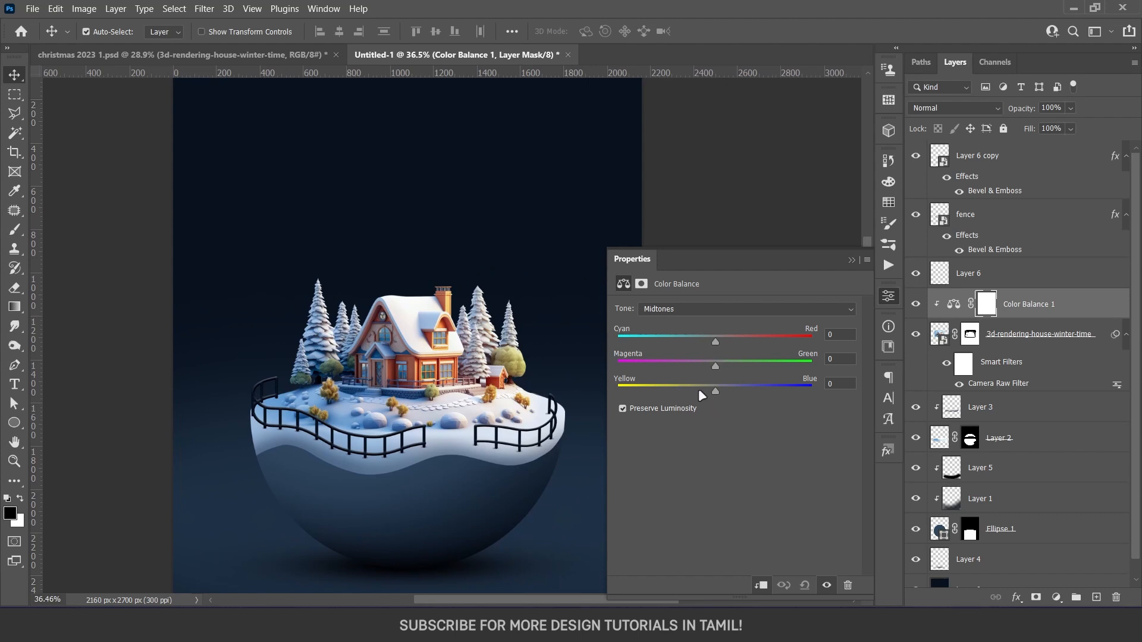
pyautogui.moveTo(714, 389); pyautogui.dragTo(738, 370)
pyautogui.moveTo(714, 341); pyautogui.dragTo(700, 341)
pyautogui.moveTo(743, 389); pyautogui.dragTo(748, 389)
pyautogui.click(880, 297)
pyautogui.click(915, 305)
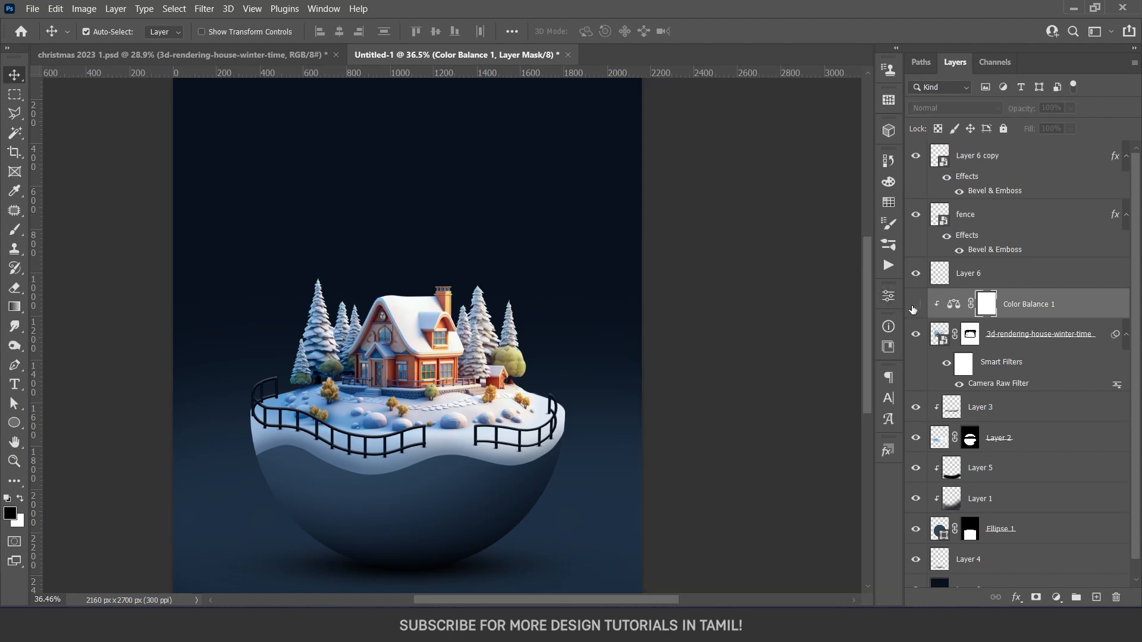
pyautogui.click(915, 305)
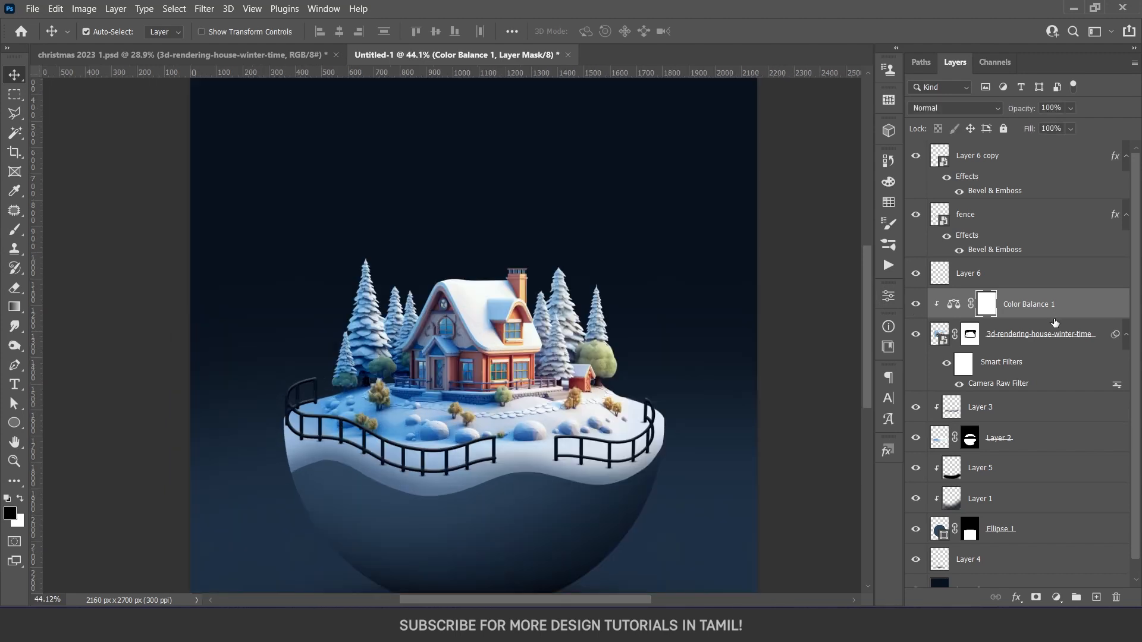
# Lower the Color Balance layer's opacity to 85% and compare the scene with the finished christmas 2023 1.psd poster
pyautogui.click(1071, 107)
pyautogui.moveTo(1077, 124); pyautogui.dragTo(1079, 129)
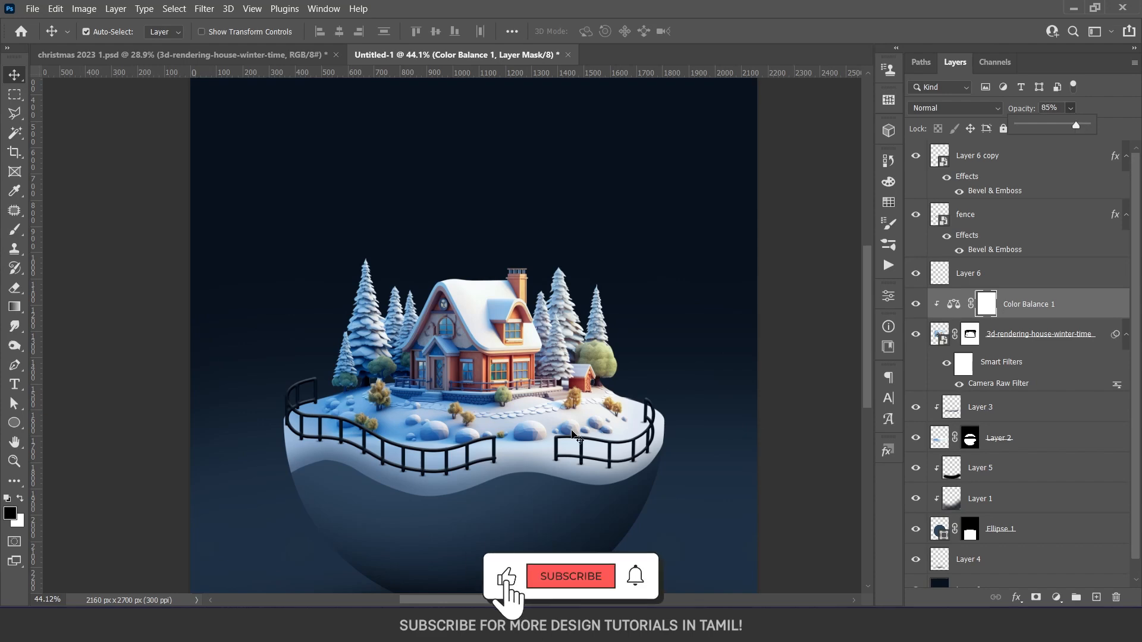
pyautogui.scroll(-3, 431, 363)
pyautogui.hotkey('ctrl', 'Tab')
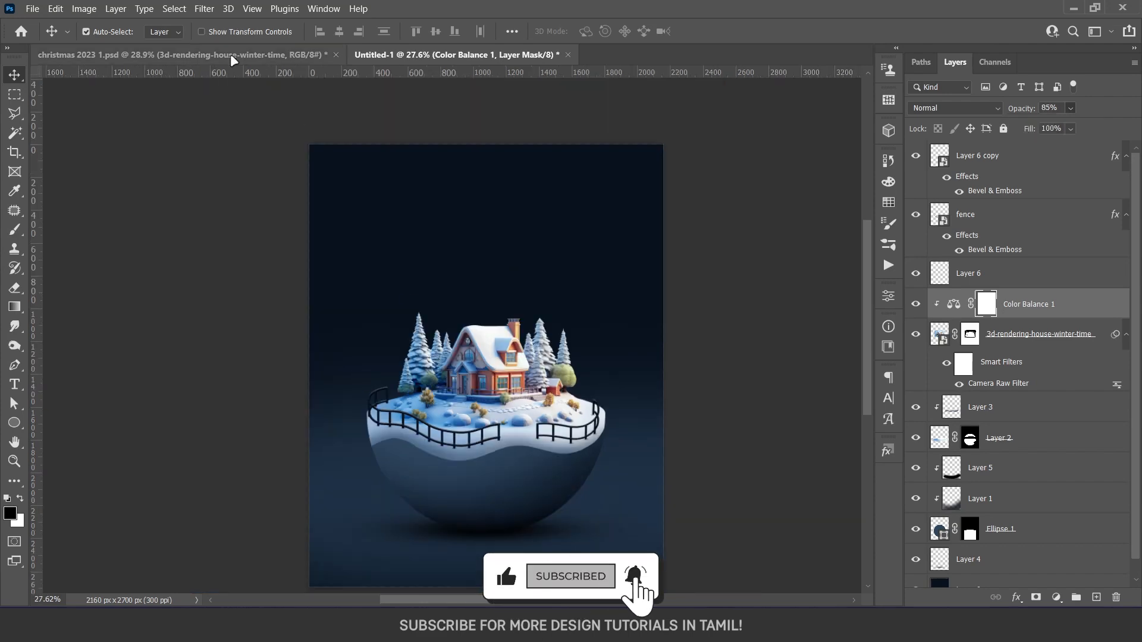
pyautogui.scroll(3, 416, 387)
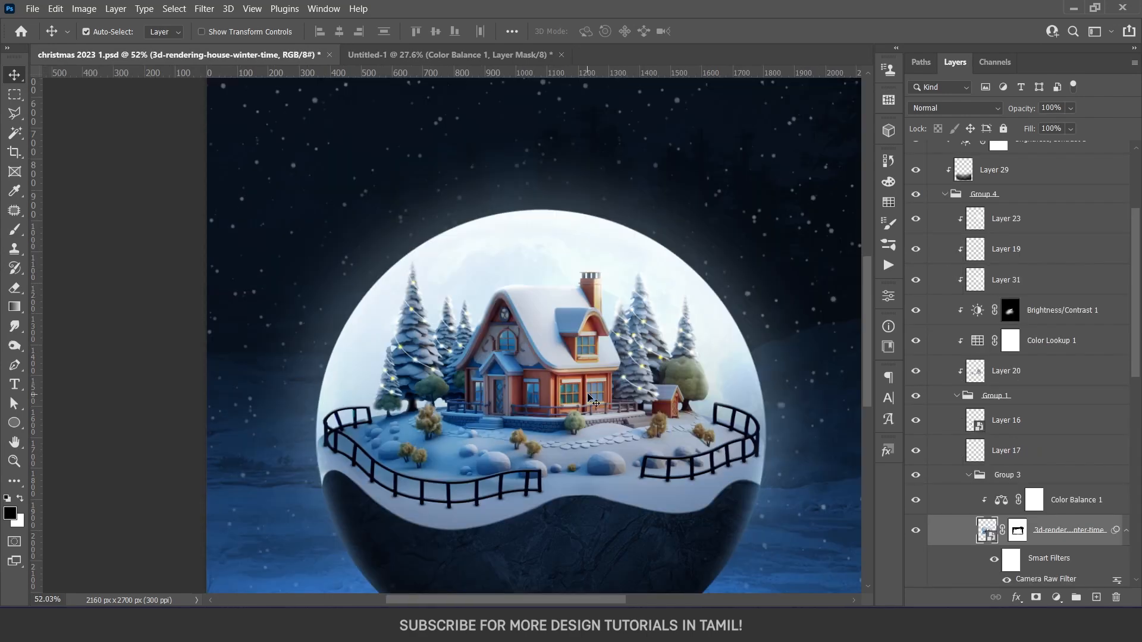
pyautogui.scroll(-2, 592, 401)
pyautogui.click(395, 56)
pyautogui.press('8')
pyautogui.press('5')
pyautogui.scroll(3, 502, 415)
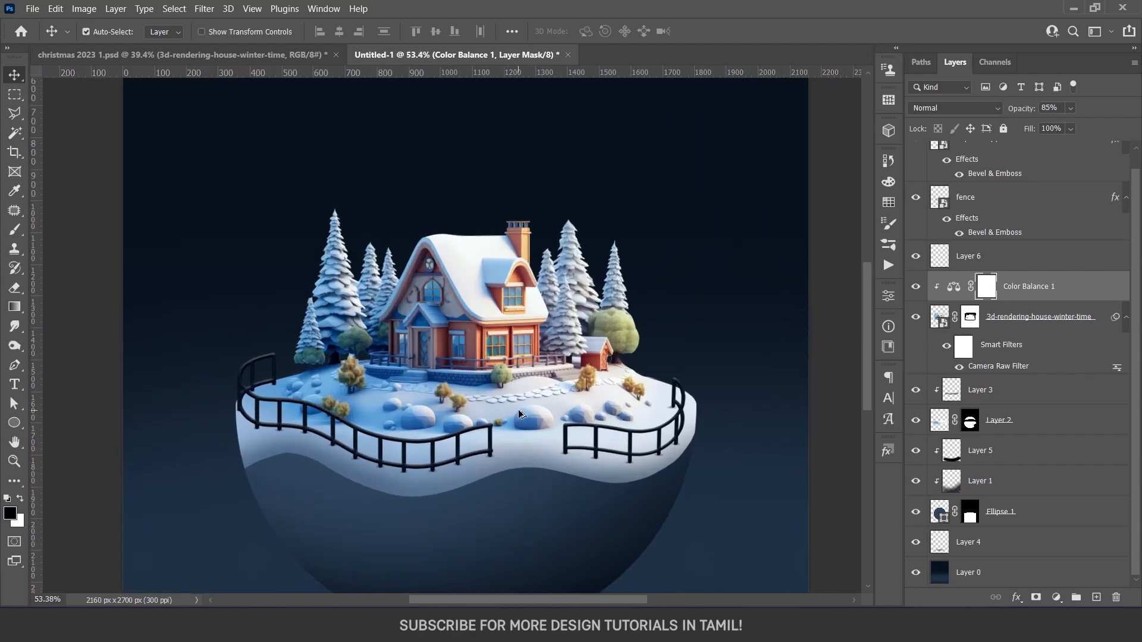
pyautogui.scroll(-1, 519, 414)
# Add a clipped Brightness/Contrast adjustment above Color Balance 1 with brightness -28 and contrast 12
pyautogui.click(997, 316)
pyautogui.click(1071, 294)
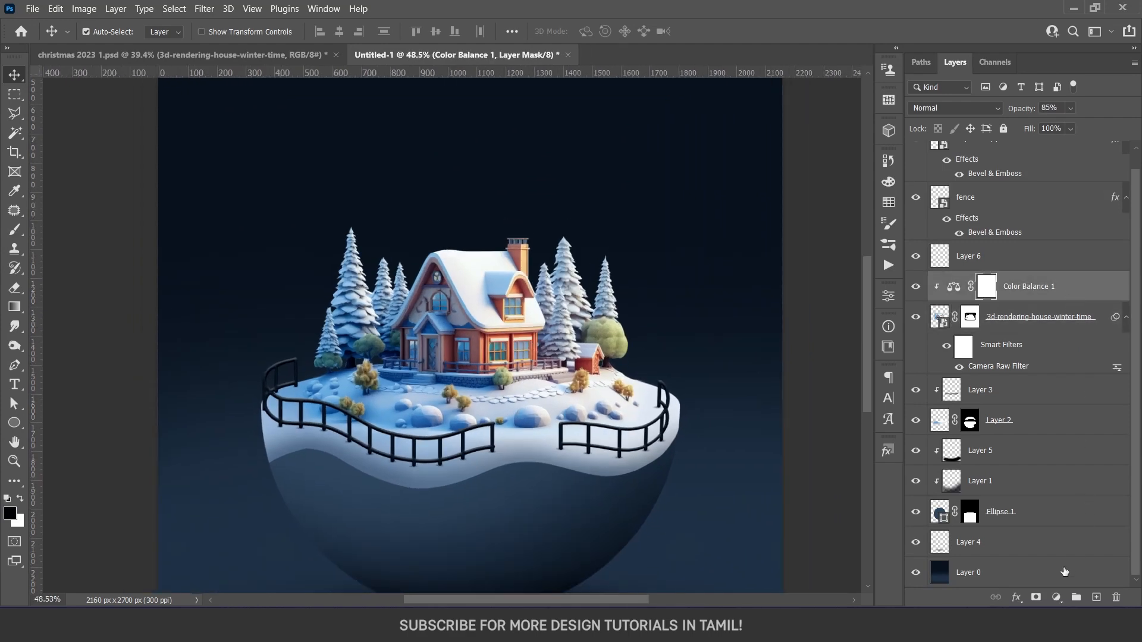
pyautogui.click(1058, 598)
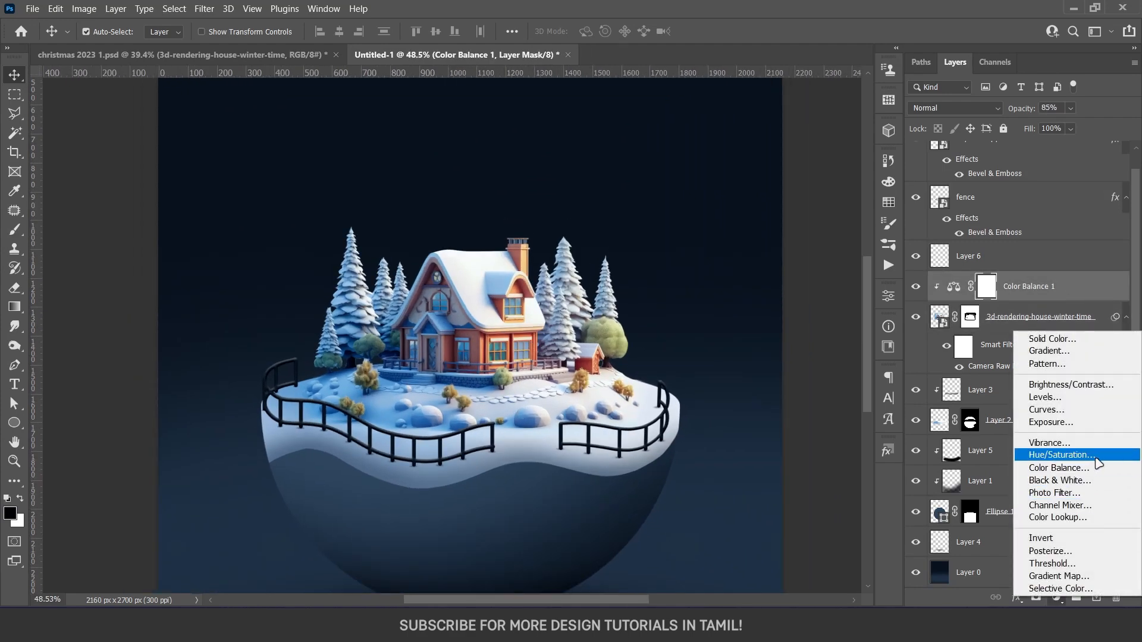
pyautogui.click(1080, 386)
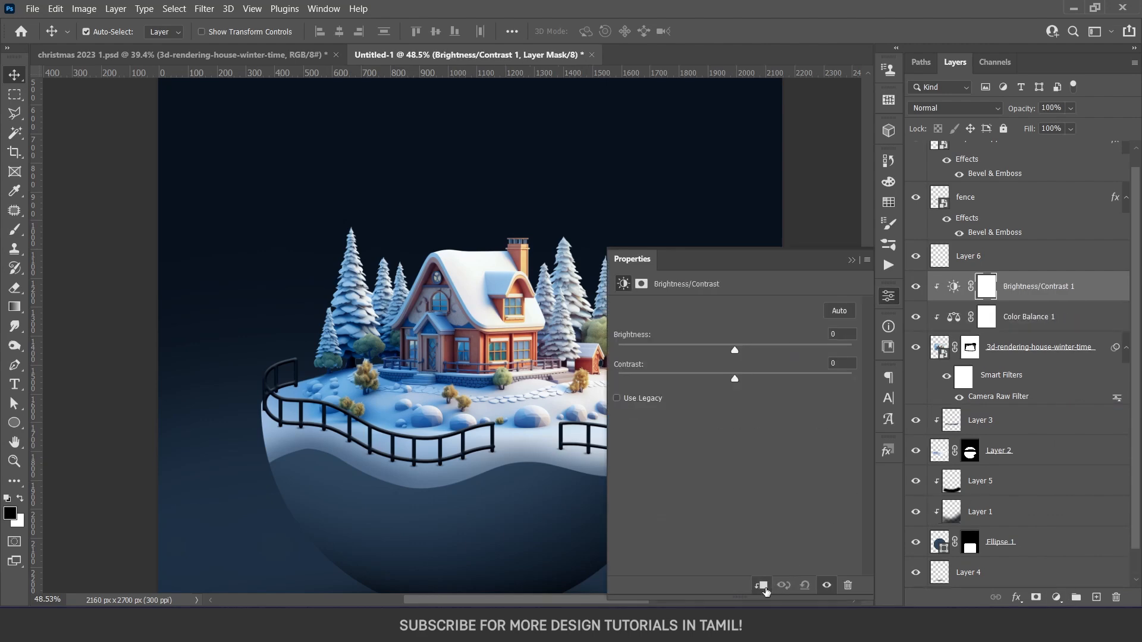
pyautogui.moveTo(737, 355); pyautogui.dragTo(749, 380)
pyautogui.moveTo(714, 353); pyautogui.dragTo(712, 353)
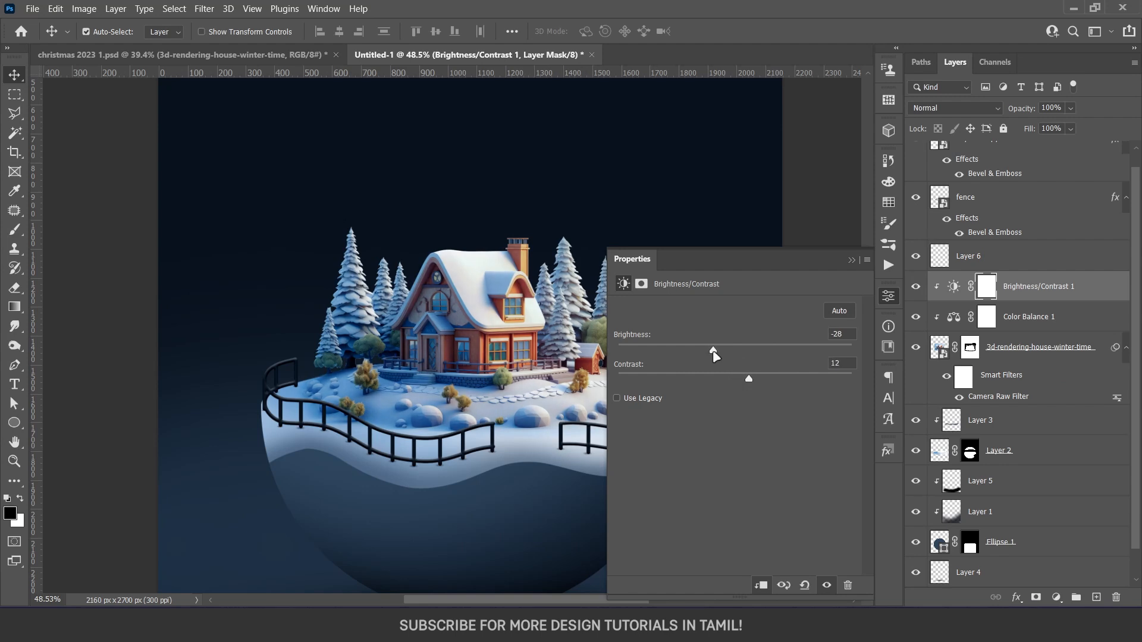
pyautogui.click(852, 260)
# Add a second clipped Brightness/Contrast adjustment above the first, with brightness -35 and contrast 15
pyautogui.scroll(-3, 476, 353)
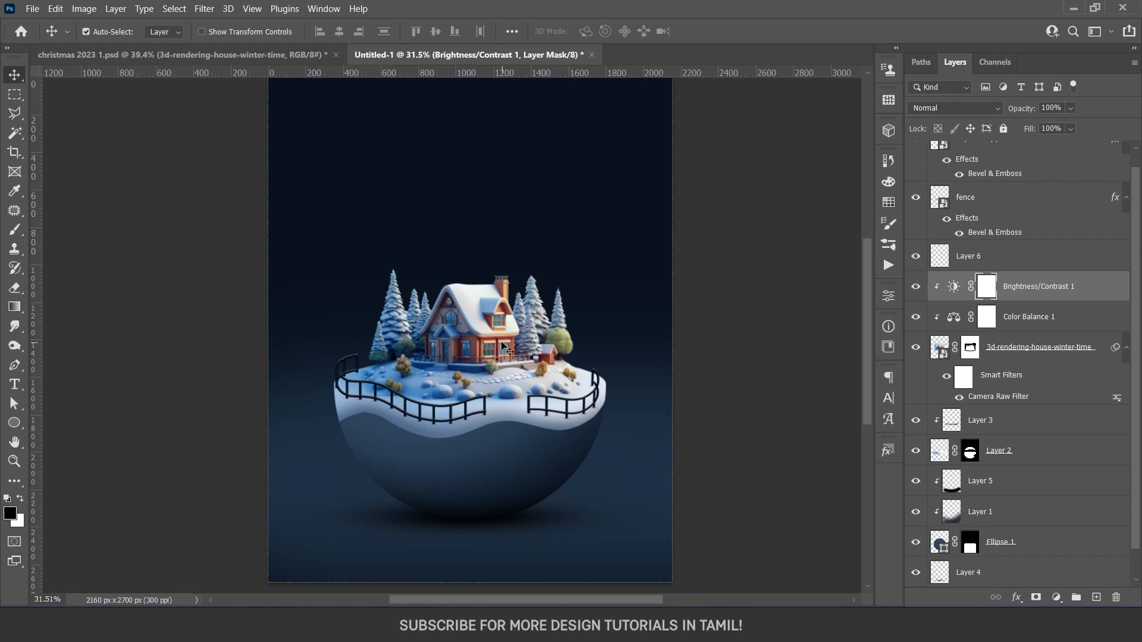
pyautogui.scroll(3, 503, 357)
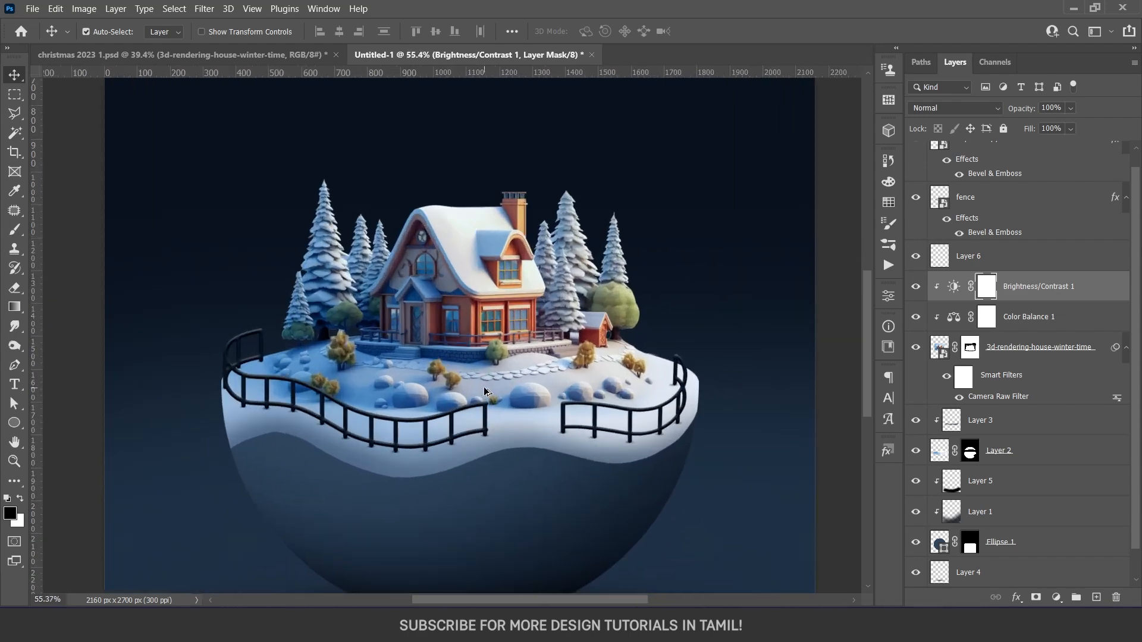
pyautogui.scroll(1, 485, 391)
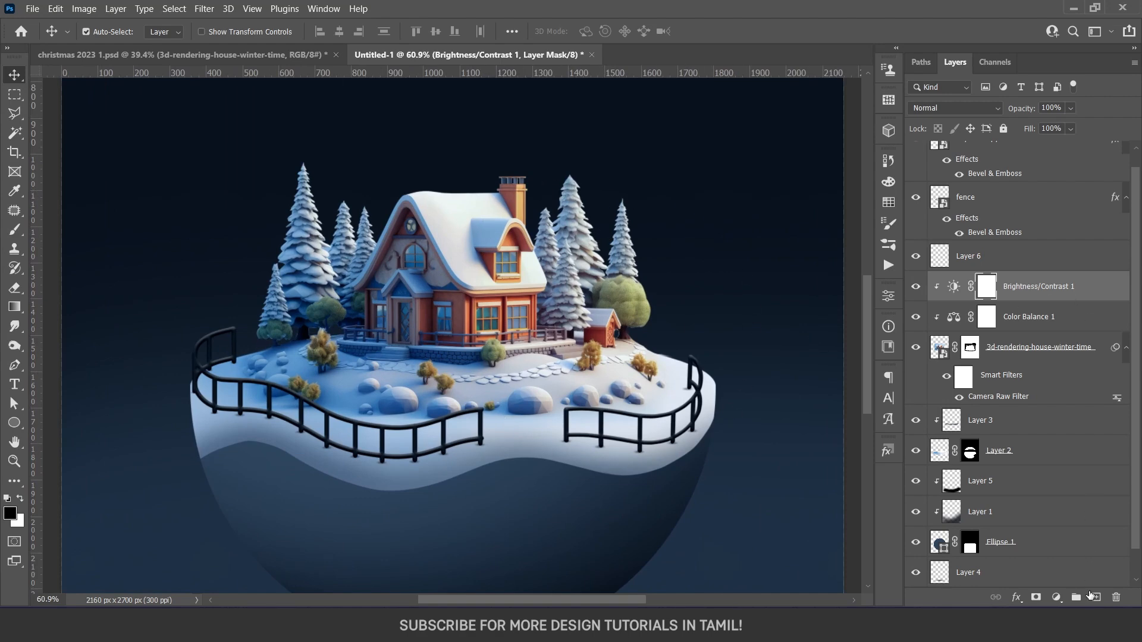
pyautogui.click(1057, 598)
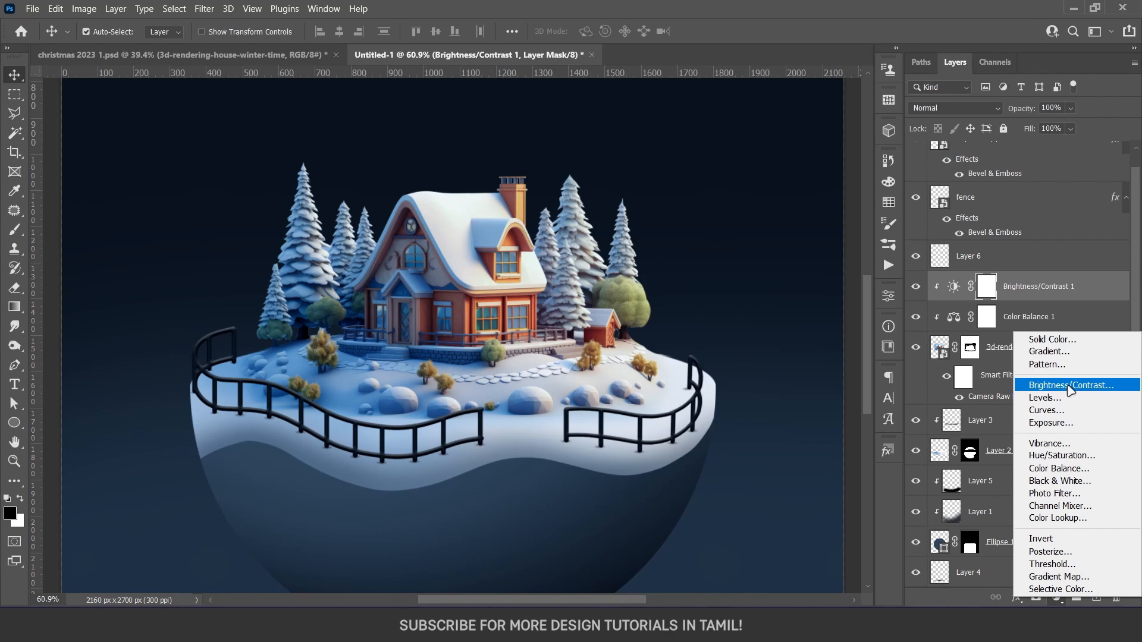
pyautogui.click(1068, 388)
pyautogui.click(762, 585)
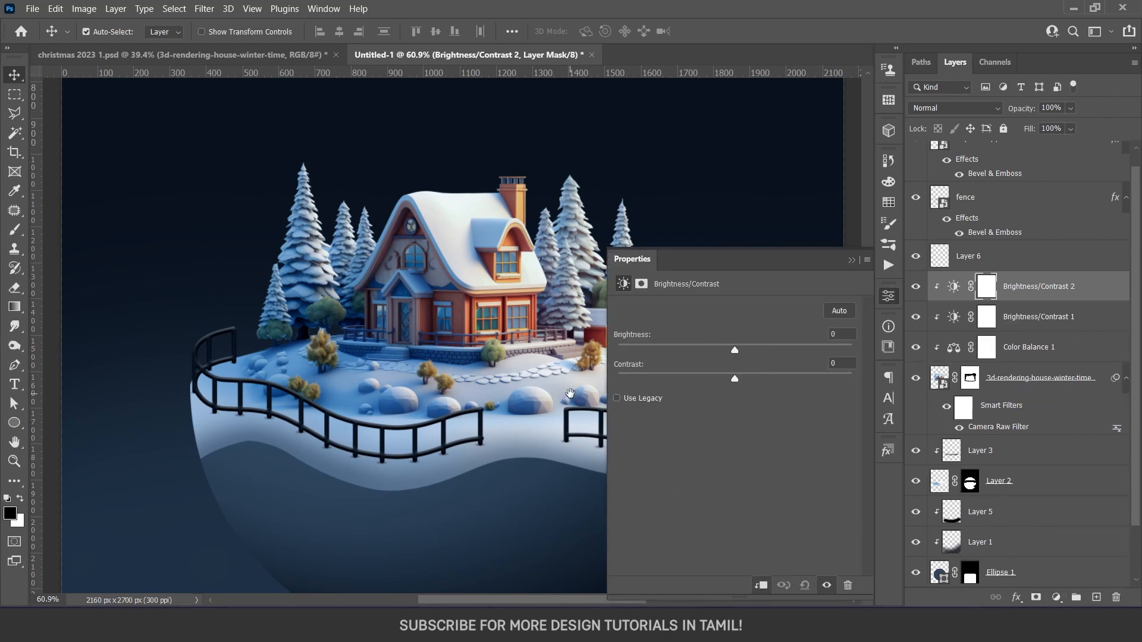
pyautogui.hscroll(5, 295, 201)
pyautogui.moveTo(734, 351); pyautogui.dragTo(709, 354)
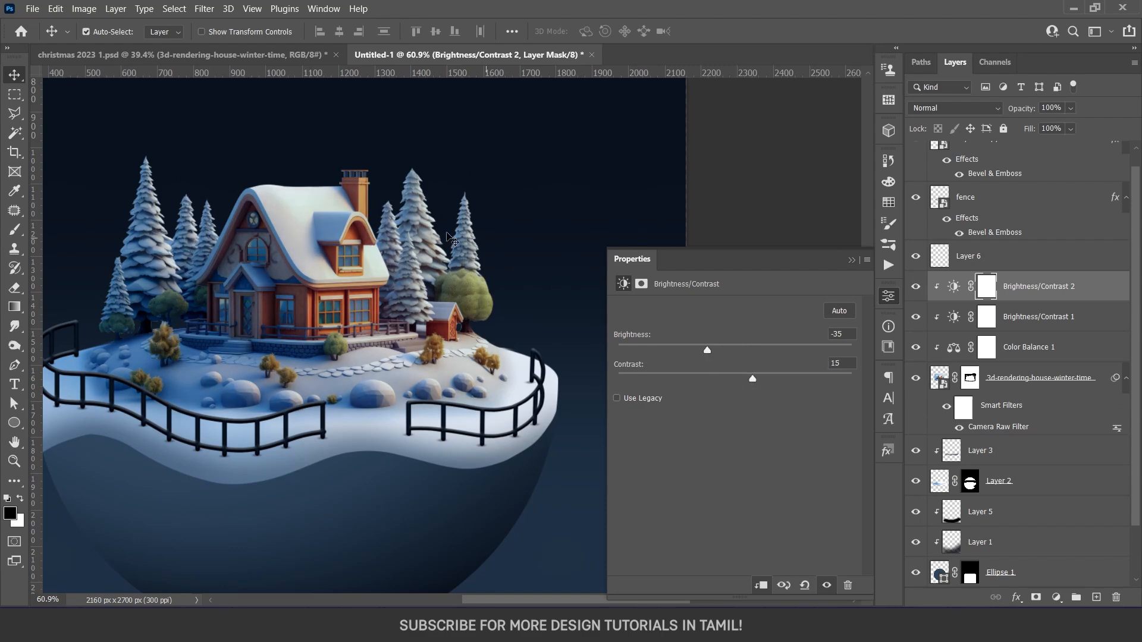
pyautogui.click(852, 261)
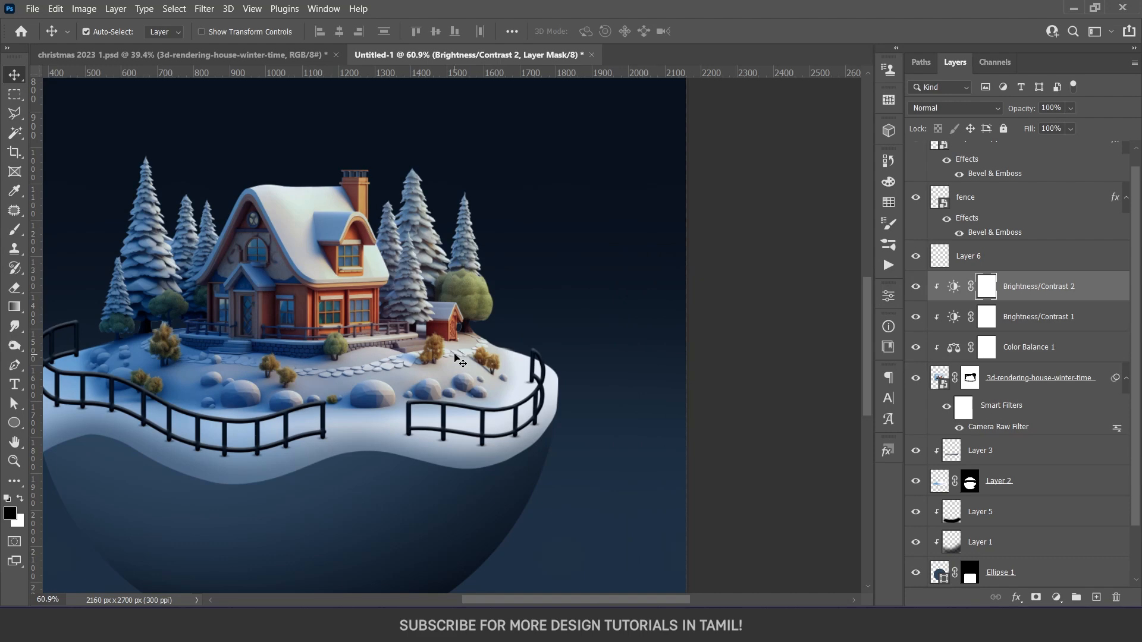
# Invert the Brightness/Contrast 2 mask and paint white with a large soft brush at 80% opacity over the house's right side and the snow before it
pyautogui.moveTo(407, 373); pyautogui.dragTo(511, 387)
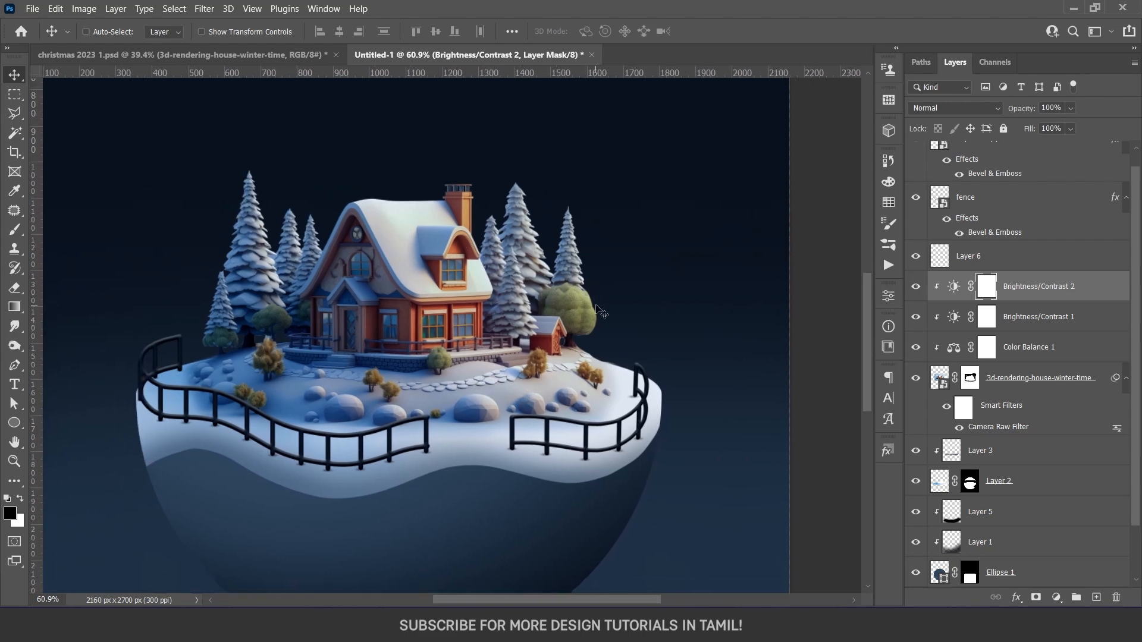
pyautogui.hotkey('ctrl', 'i')
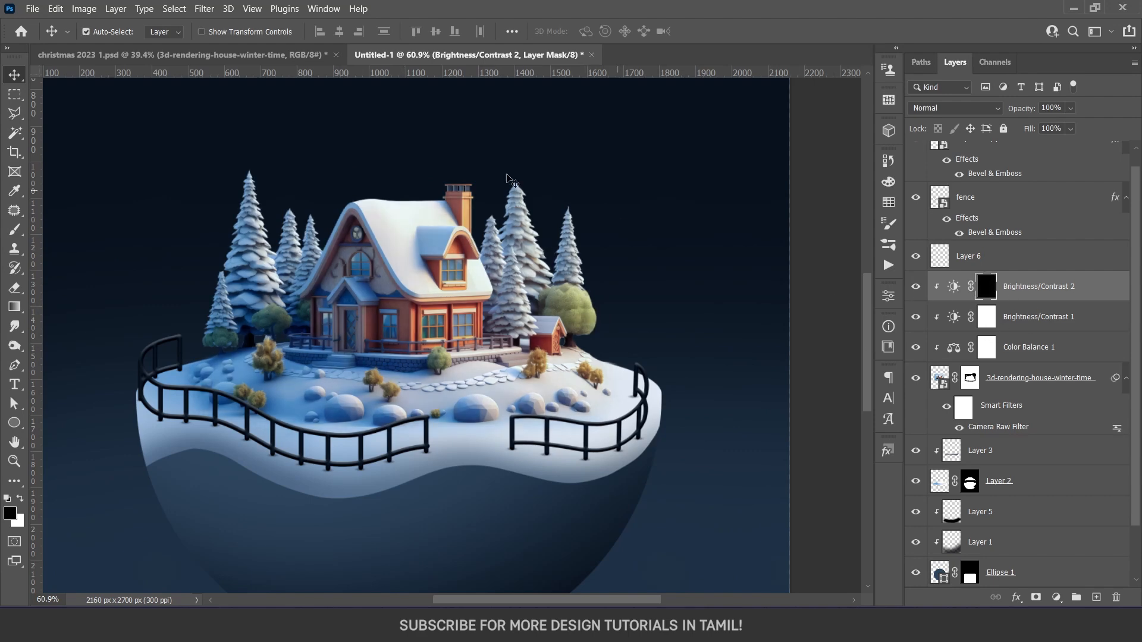
pyautogui.press('b')
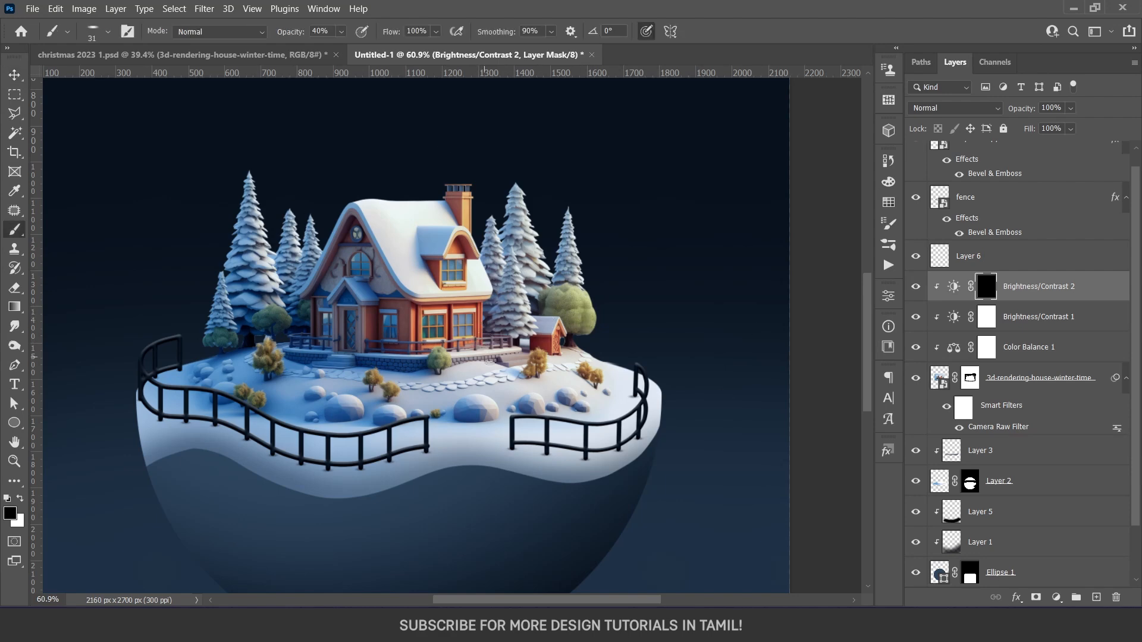
pyautogui.rightClick(500, 374)
pyautogui.moveTo(469, 338); pyautogui.dragTo(520, 339)
pyautogui.press('8')
pyautogui.click(18, 496)
pyautogui.click(515, 372)
pyautogui.moveTo(496, 384)
pyautogui.mouseDown()
pyautogui.moveTo(565, 375)
pyautogui.moveTo(601, 304)
pyautogui.moveTo(559, 286)
pyautogui.moveTo(528, 295)
pyautogui.moveTo(500, 324)
pyautogui.moveTo(464, 297)
pyautogui.moveTo(452, 256)
pyautogui.moveTo(429, 380)
pyautogui.moveTo(528, 412)
pyautogui.moveTo(610, 416)
pyautogui.moveTo(642, 388)
pyautogui.moveTo(424, 449)
pyautogui.moveTo(650, 311)
pyautogui.moveTo(619, 357)
pyautogui.moveTo(660, 428)
pyautogui.moveTo(494, 426)
pyautogui.mouseUp()
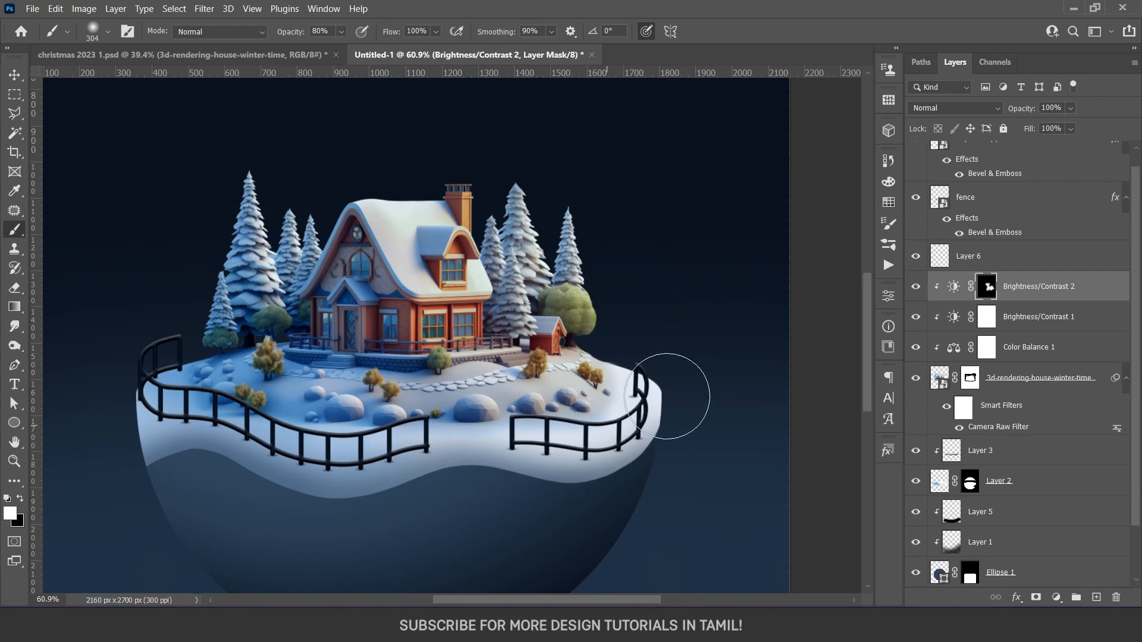
pyautogui.press('v')
# Move the Color Balance 1 layer above Brightness/Contrast 2 in the clipped adjustment stack
pyautogui.scroll(-5, 453, 370)
pyautogui.moveTo(499, 416); pyautogui.dragTo(540, 450)
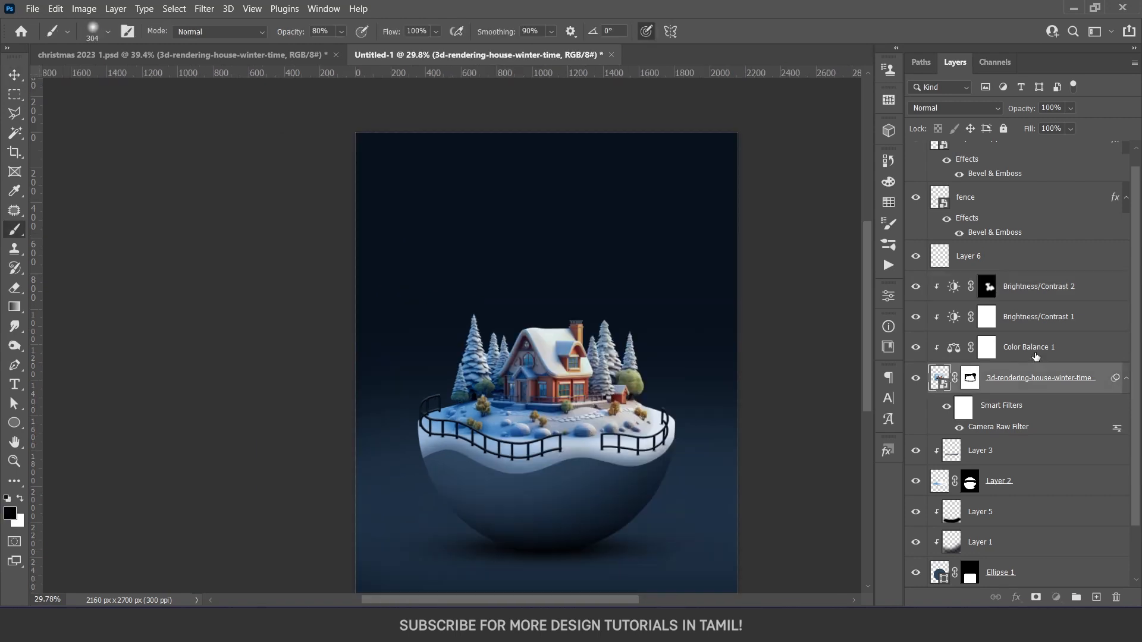
pyautogui.click(1010, 355)
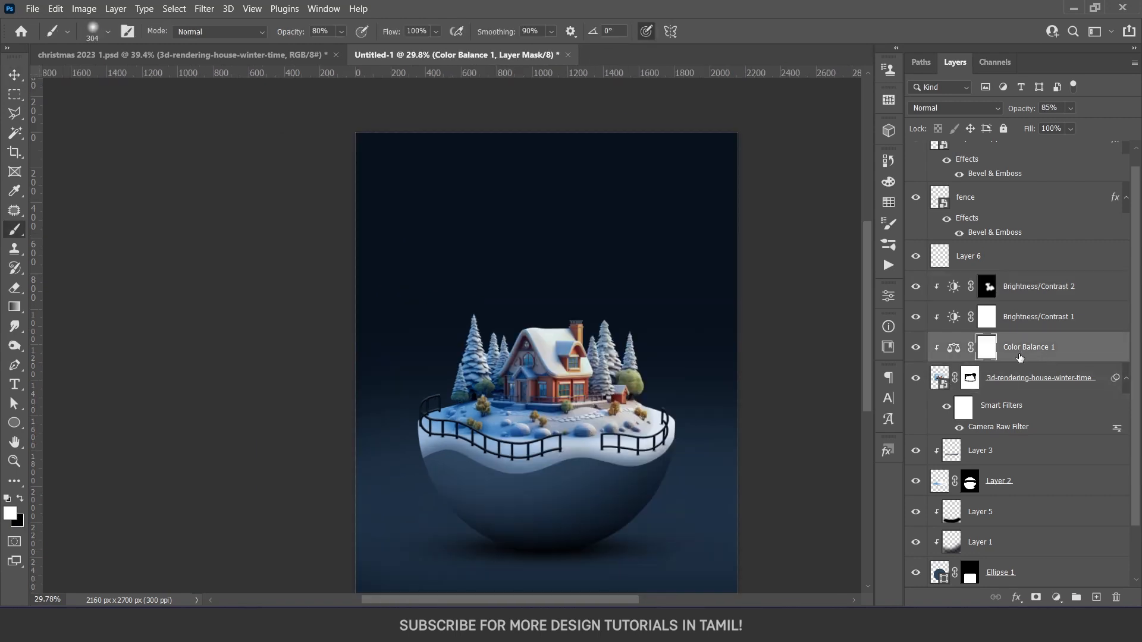
pyautogui.moveTo(1020, 357); pyautogui.dragTo(1018, 285)
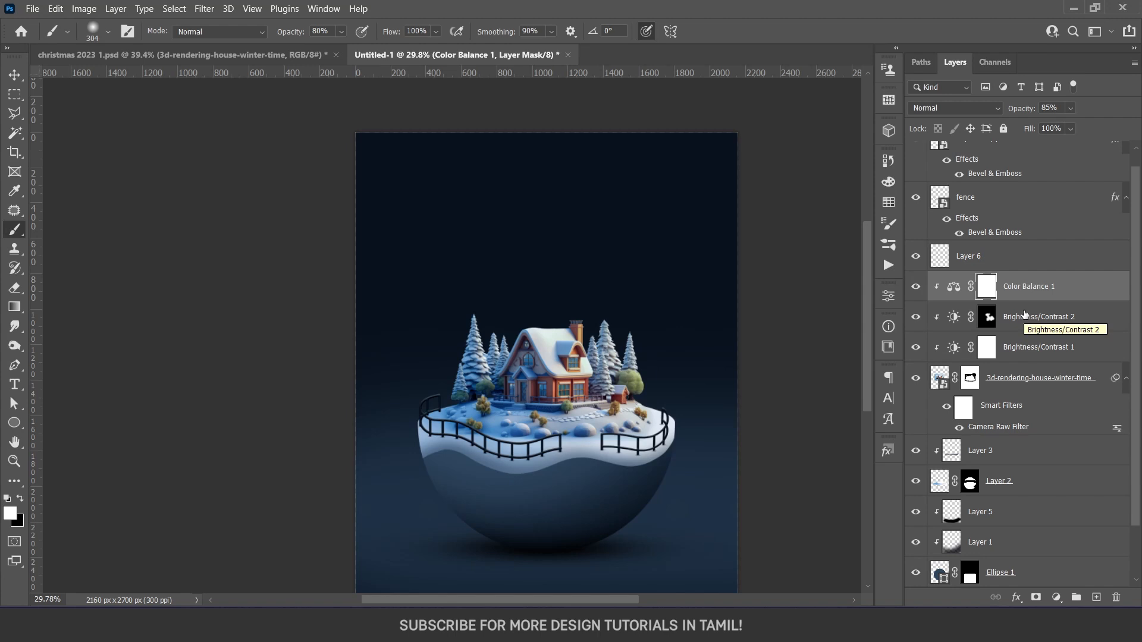
# Add a new layer directly above Color Balance 1 and clip it to the winter house layer
pyautogui.scroll(-2, 564, 381)
pyautogui.scroll(4, 564, 381)
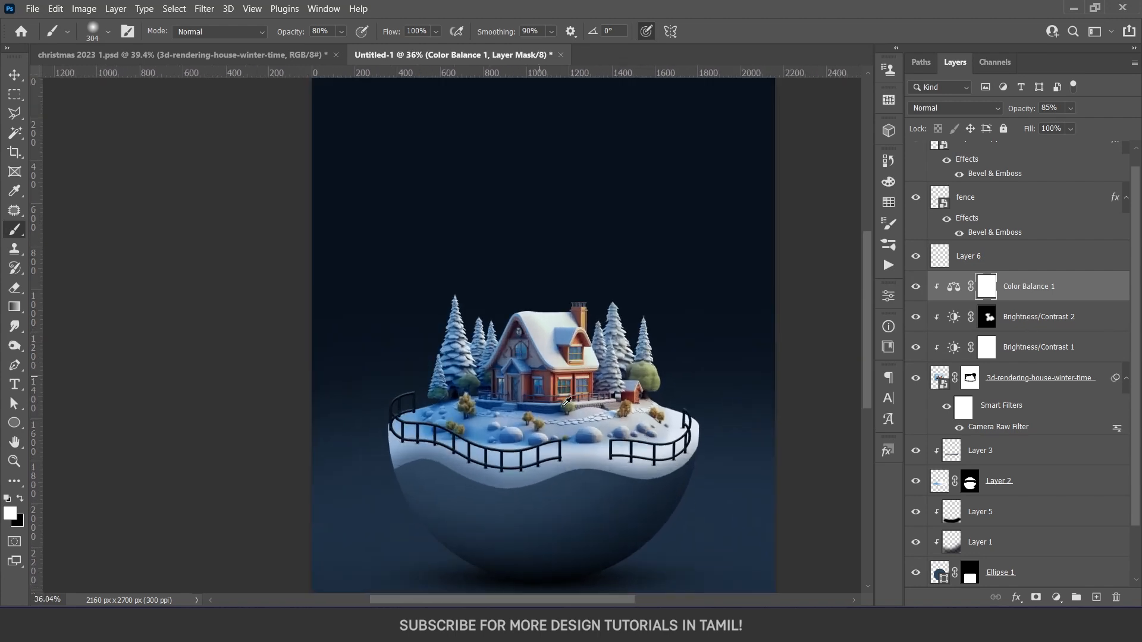
pyautogui.press('v')
pyautogui.scroll(-2, 564, 381)
pyautogui.scroll(4, 459, 348)
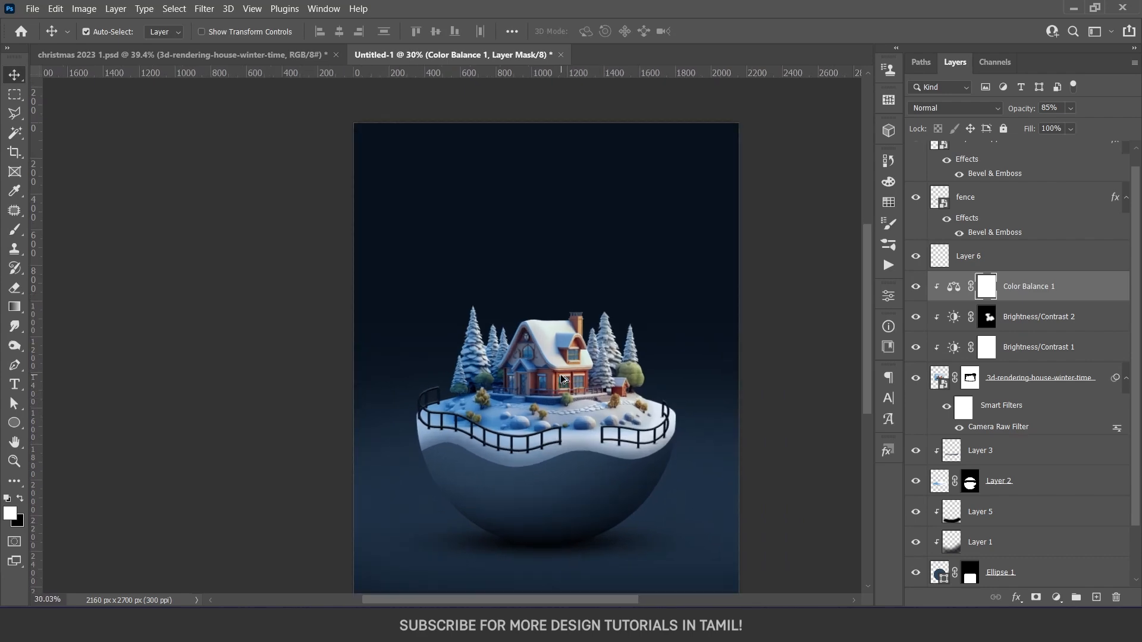
pyautogui.scroll(5, 459, 348)
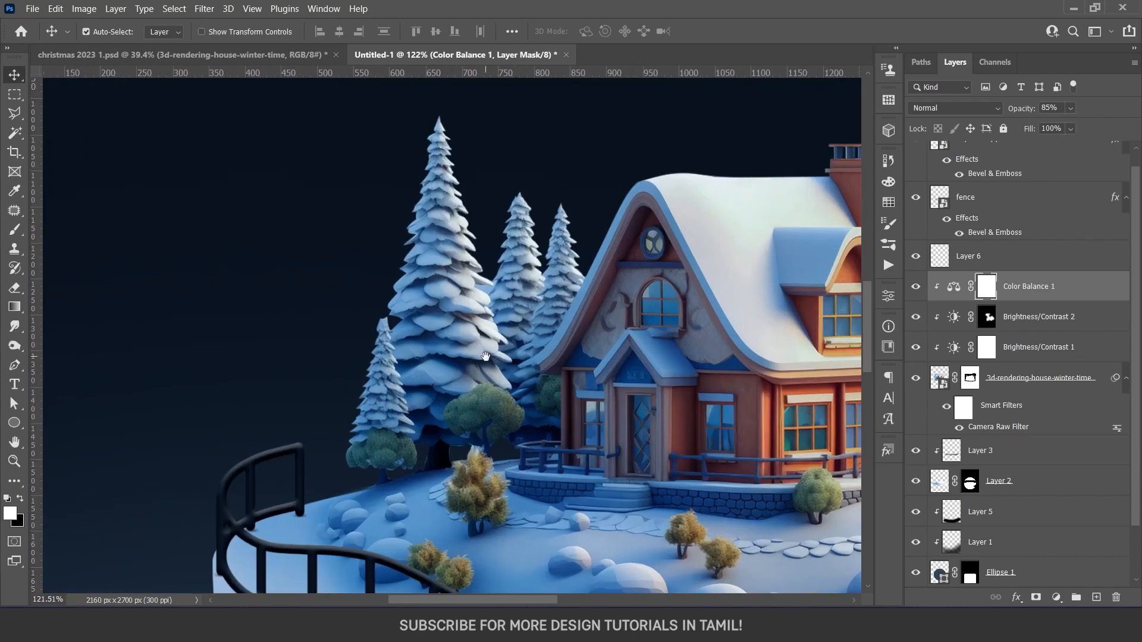
pyautogui.moveTo(492, 365); pyautogui.dragTo(492, 425)
pyautogui.click(1041, 378)
pyautogui.click(1041, 286)
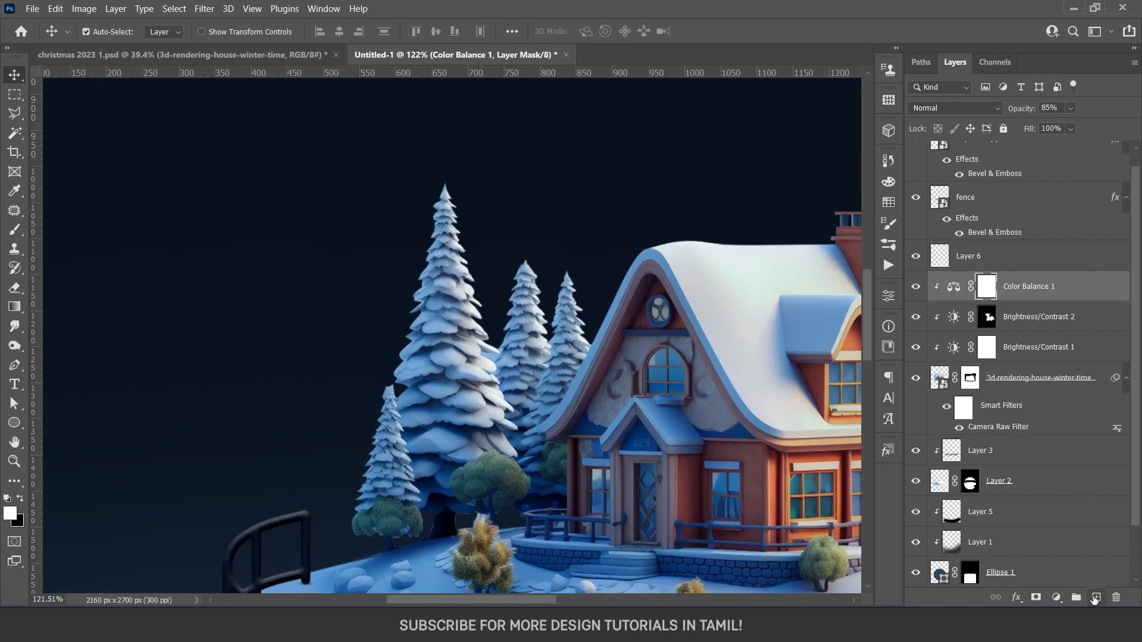
pyautogui.click(1096, 598)
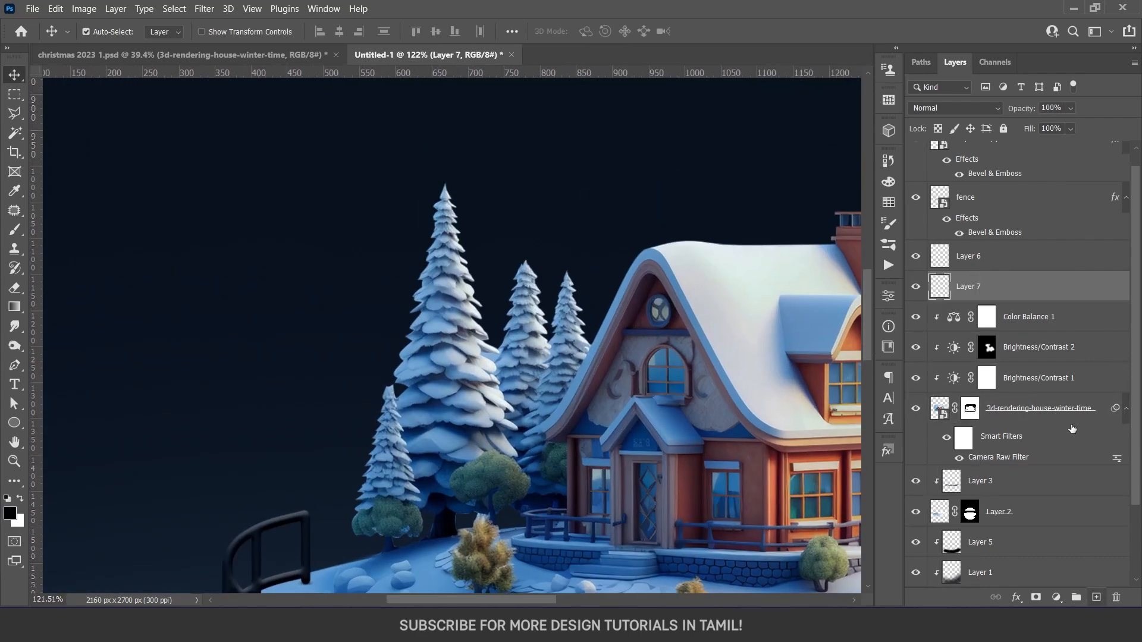
pyautogui.keyDown('alt'); pyautogui.click(1024, 301); pyautogui.keyUp('alt')
# Set up a white 4 px brush with 85% hardness and 80% opacity over the tall pine tree
pyautogui.press('b')
pyautogui.moveTo(458, 345); pyautogui.dragTo(317, 345)
pyautogui.rightClick(526, 375)
pyautogui.click(624, 509)
pyautogui.moveTo(696, 361); pyautogui.dragTo(686, 362)
pyautogui.moveTo(401, 351); pyautogui.dragTo(395, 352)
pyautogui.moveTo(405, 375); pyautogui.dragTo(402, 375)
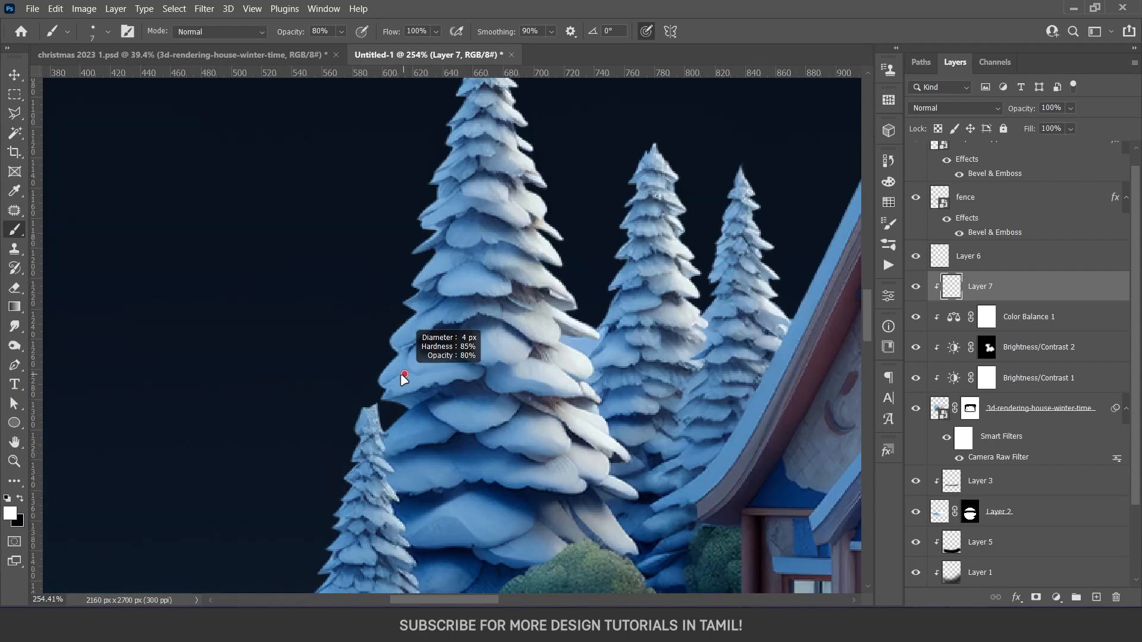
# Paint curved white light strands wrapping around the snowy pine trees on the left side of the house
pyautogui.scroll(-3, 406, 373)
pyautogui.moveTo(420, 234)
pyautogui.mouseDown()
pyautogui.moveTo(416, 345)
pyautogui.moveTo(479, 292)
pyautogui.moveTo(461, 254)
pyautogui.moveTo(473, 235)
pyautogui.mouseUp()
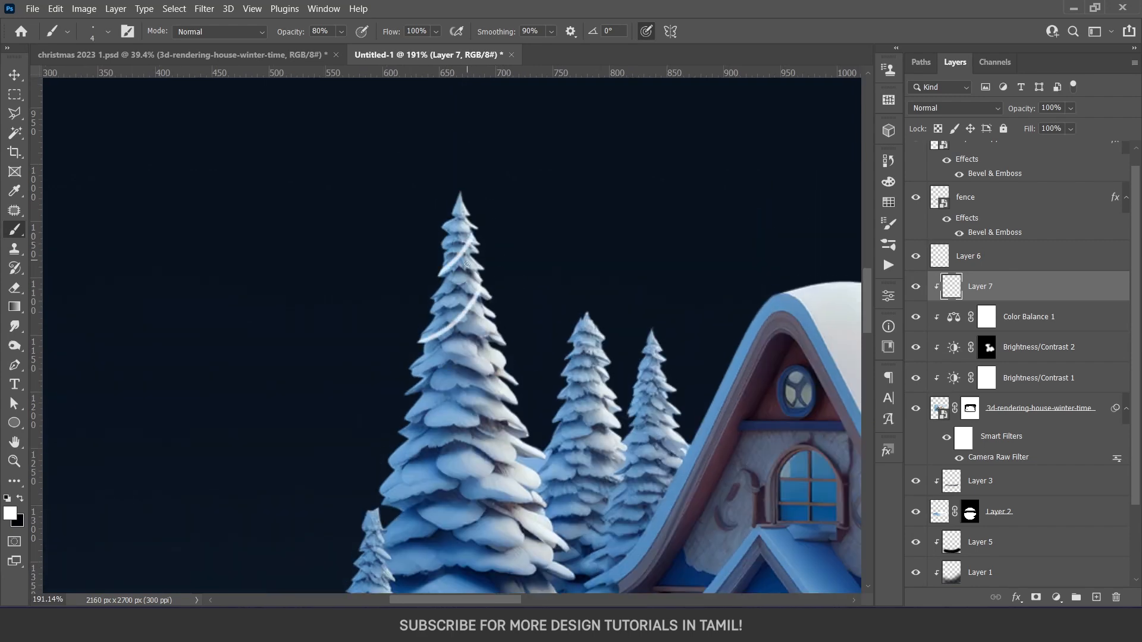
pyautogui.moveTo(399, 426)
pyautogui.mouseDown()
pyautogui.moveTo(461, 394)
pyautogui.moveTo(496, 351)
pyautogui.mouseUp()
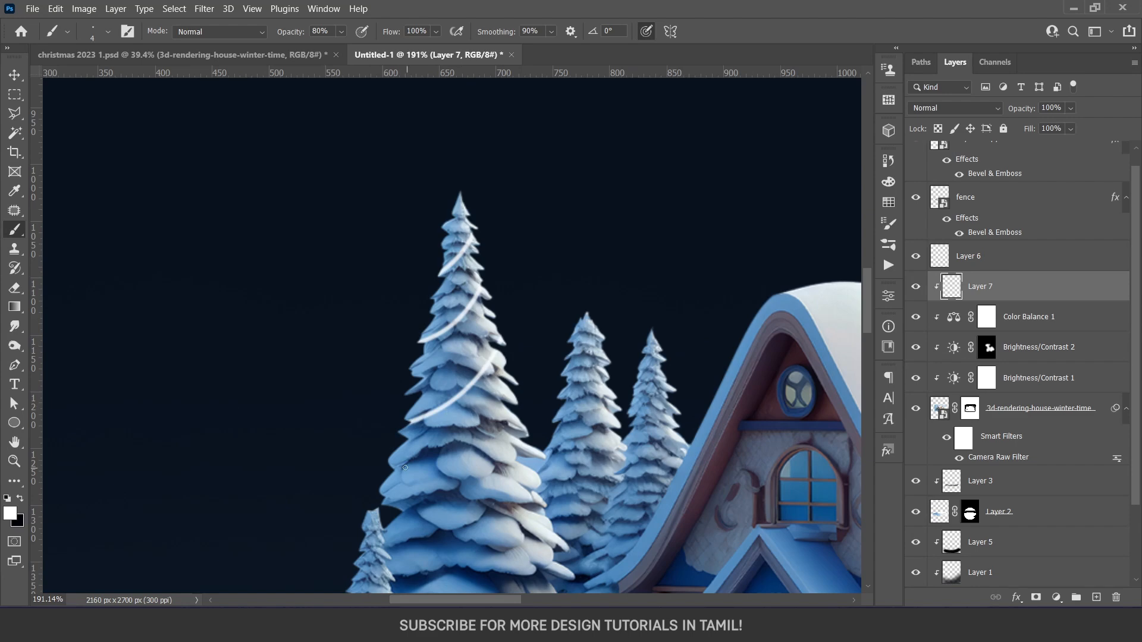
pyautogui.moveTo(381, 493)
pyautogui.mouseDown()
pyautogui.moveTo(468, 463)
pyautogui.moveTo(509, 420)
pyautogui.mouseUp()
pyautogui.moveTo(529, 484); pyautogui.dragTo(538, 350)
pyautogui.moveTo(401, 441)
pyautogui.mouseDown()
pyautogui.moveTo(502, 399)
pyautogui.moveTo(541, 361)
pyautogui.mouseUp()
pyautogui.moveTo(424, 516)
pyautogui.mouseDown()
pyautogui.moveTo(550, 448)
pyautogui.moveTo(571, 421)
pyautogui.mouseUp()
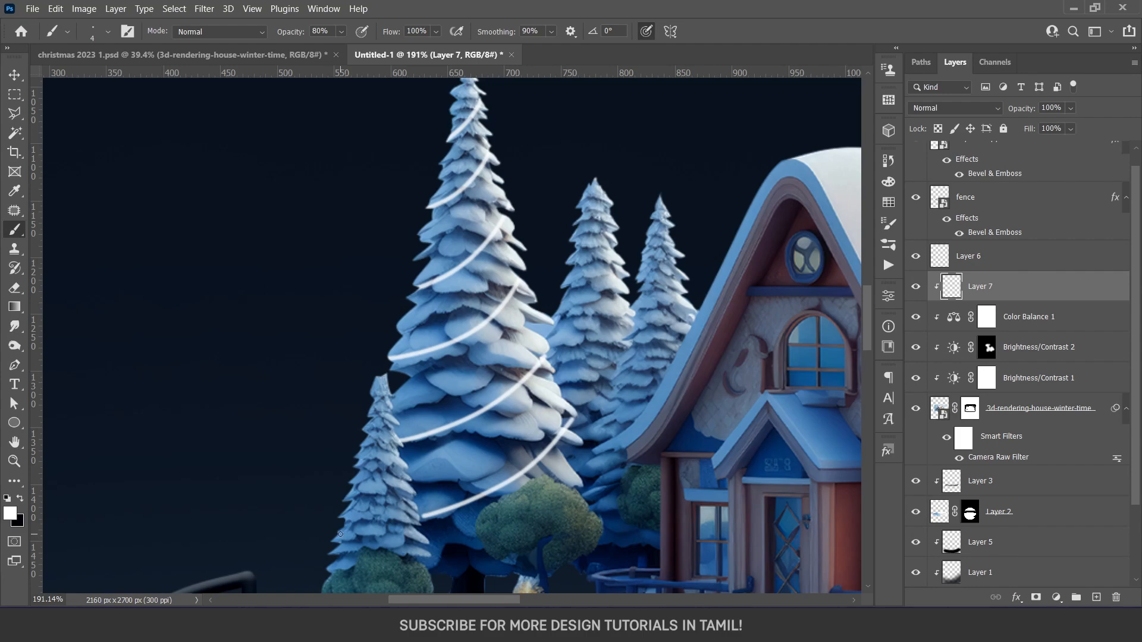
pyautogui.scroll(-5, 340, 534)
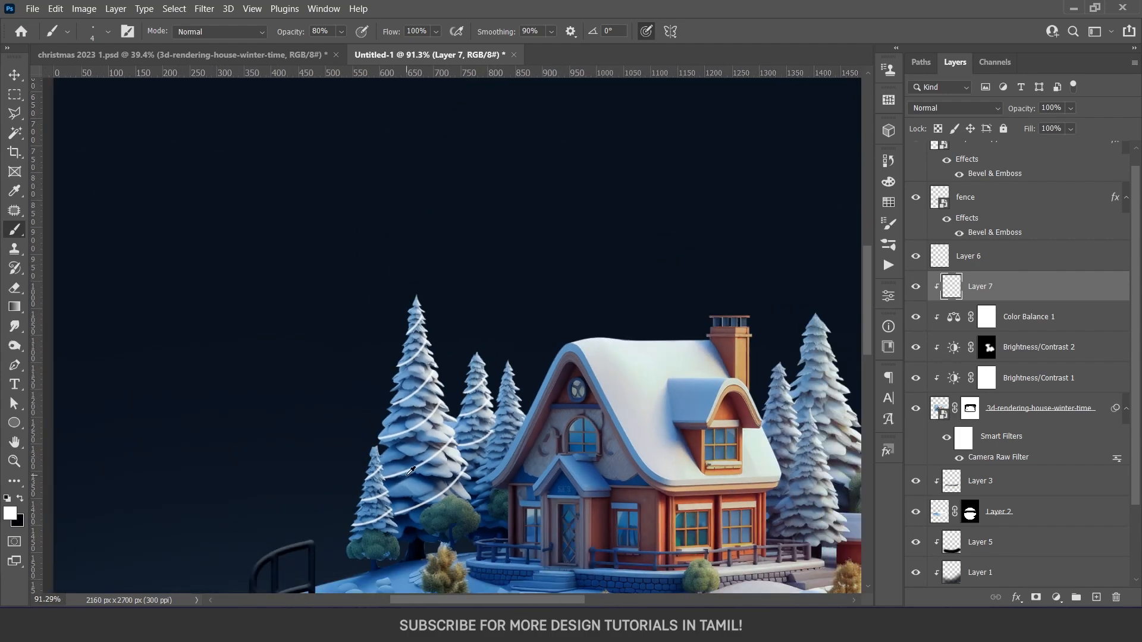
# Dab white light spots along the strand across the middle of the tall pine tree with a 15 px brush
pyautogui.scroll(5, 411, 471)
pyautogui.keyDown('alt'); pyautogui.rightClick(414, 365); pyautogui.keyUp('alt')
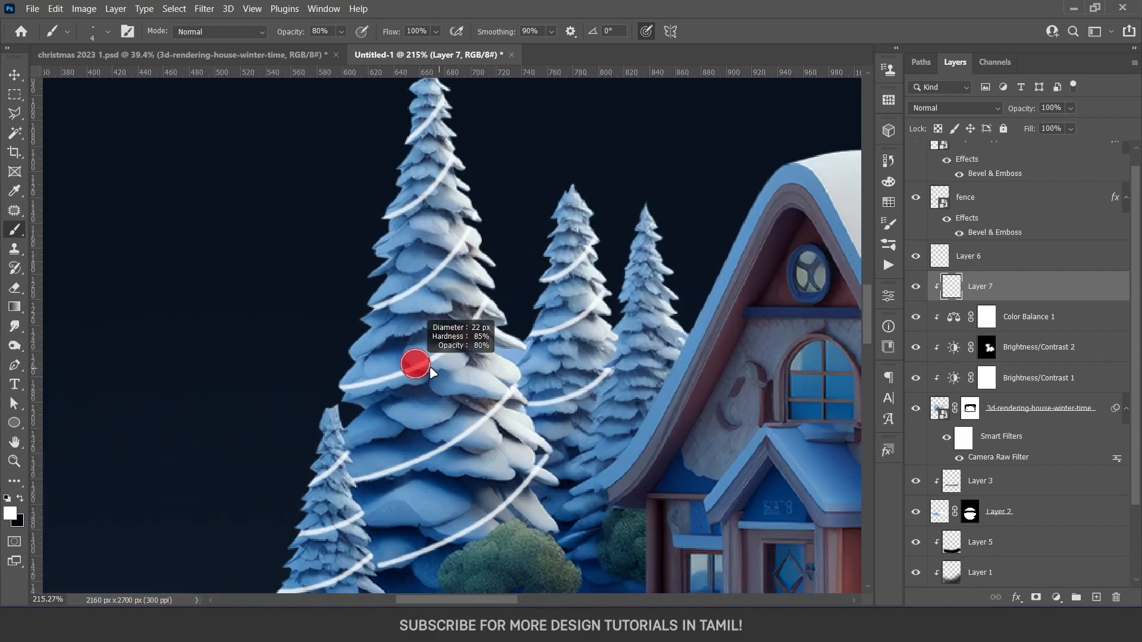
pyautogui.rightClick(417, 364)
pyautogui.keyDown('alt'); pyautogui.rightClick(407, 376); pyautogui.keyUp('alt')
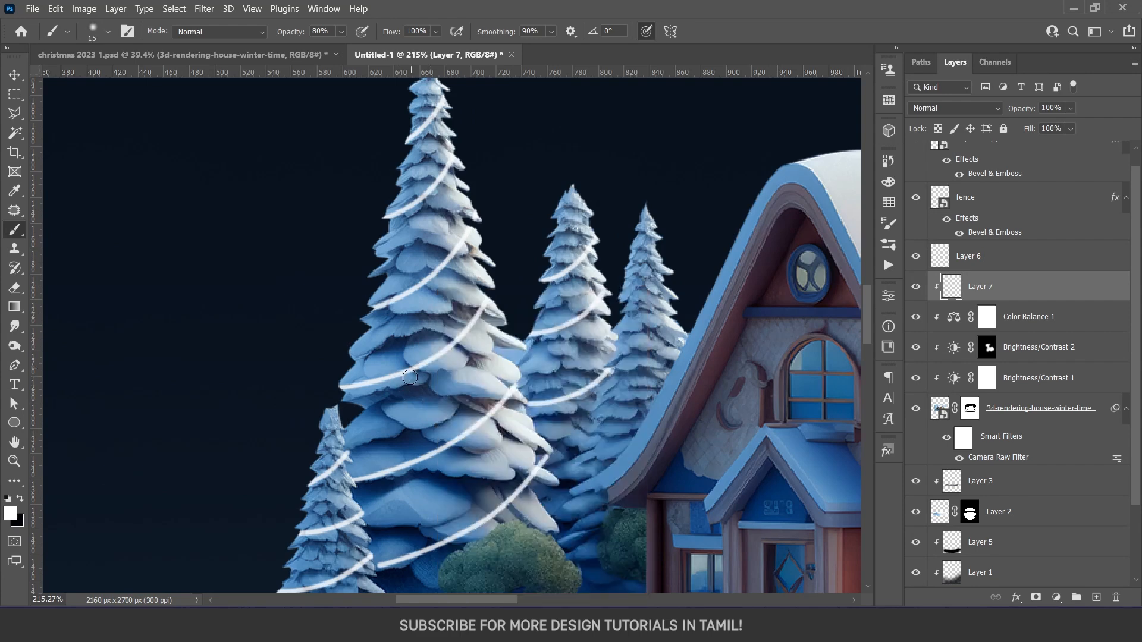
pyautogui.click(401, 373)
pyautogui.click(454, 344)
pyautogui.click(361, 383)
pyautogui.scroll(-5, 513, 441)
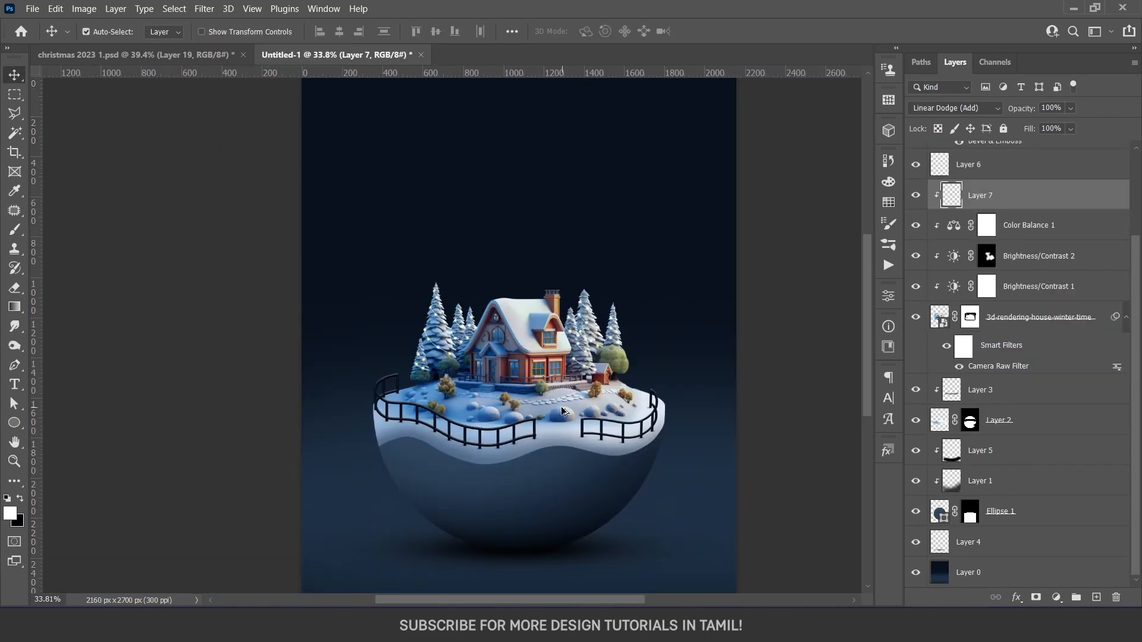
pyautogui.scroll(-1, 568, 411)
pyautogui.scroll(-2, 565, 340)
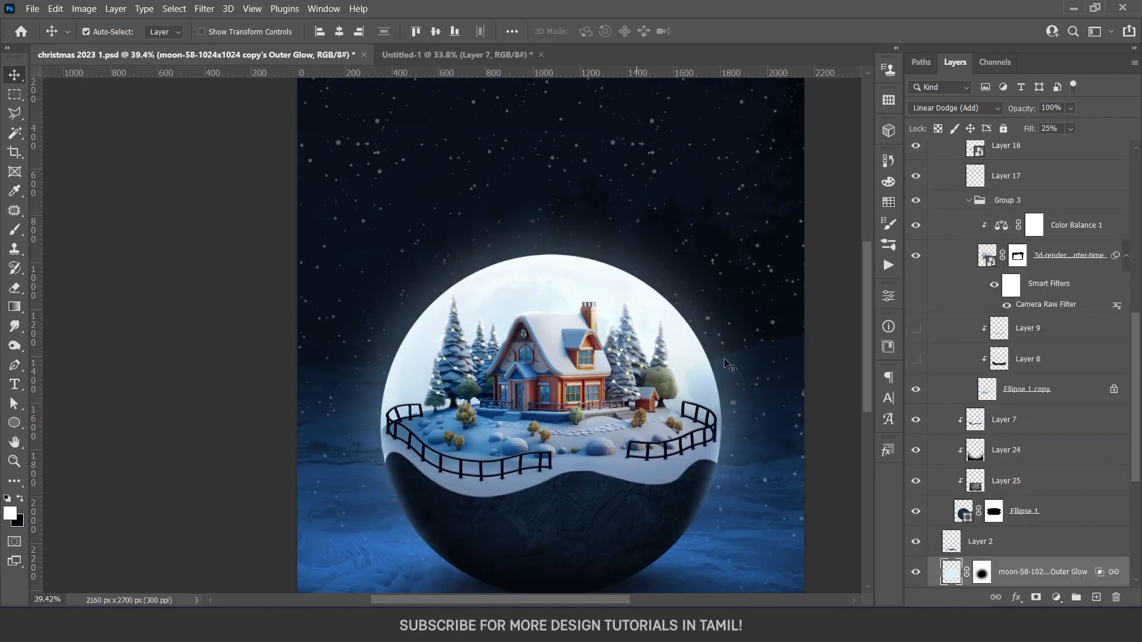
# In christmas 2023 1.psd, check the moon with and without its outer glow layer and open the moon smart object
pyautogui.click(919, 576)
pyautogui.click(920, 576)
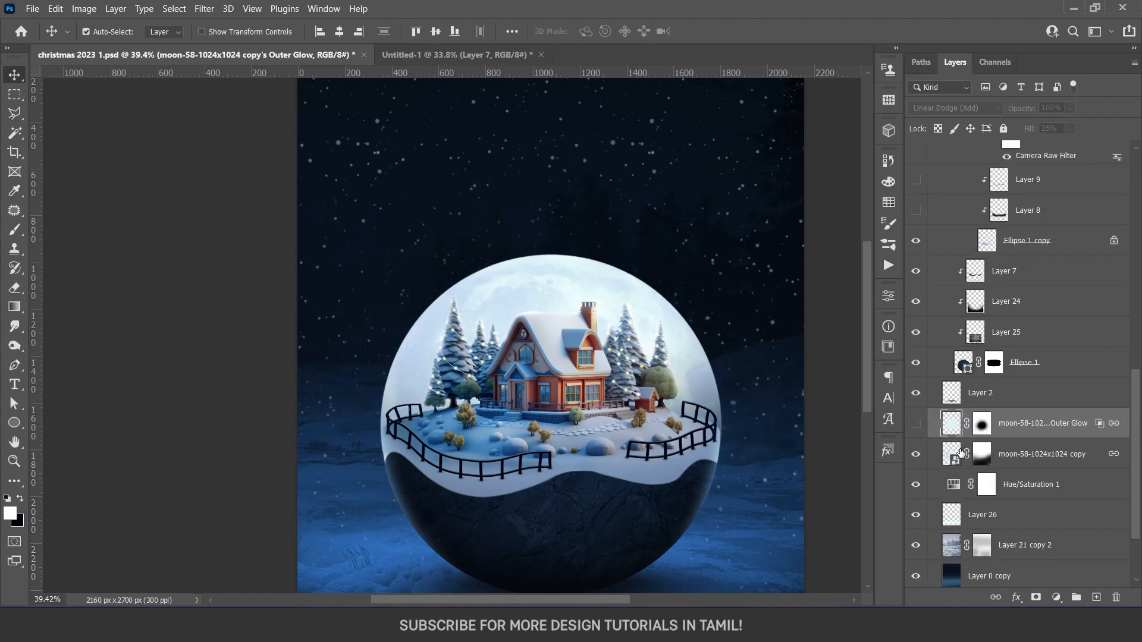
pyautogui.doubleClick(953, 454)
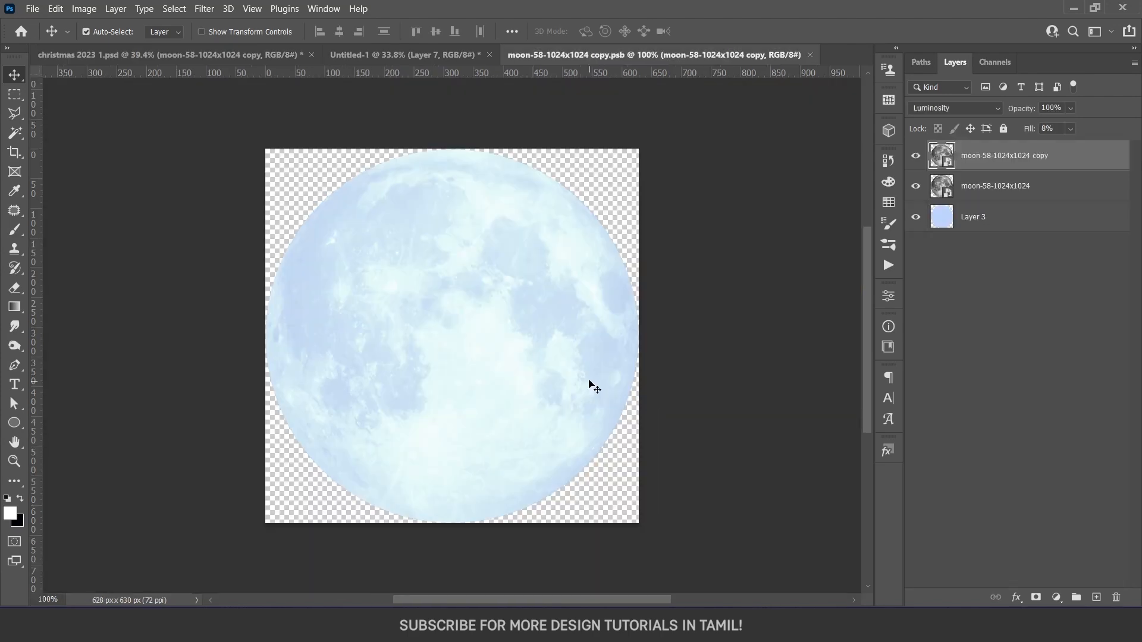
# Examine how the two moon texture layers blend over the light blue base, including the upper copy's blend mode and fill
pyautogui.click(924, 224)
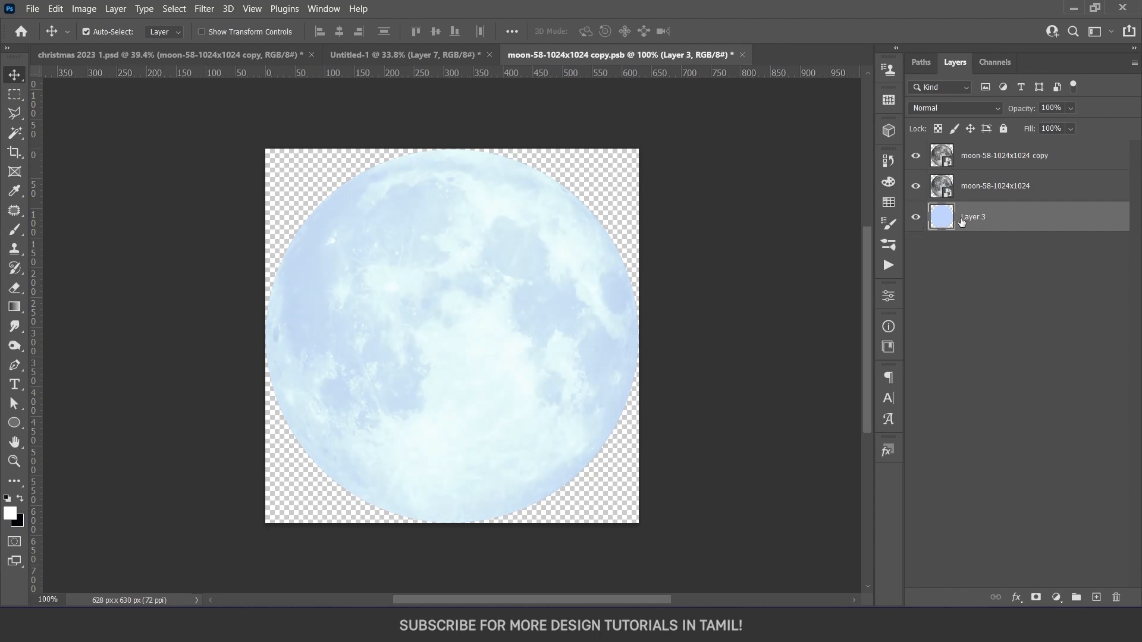
pyautogui.moveTo(916, 185); pyautogui.dragTo(916, 155)
pyautogui.click(916, 186)
pyautogui.click(971, 198)
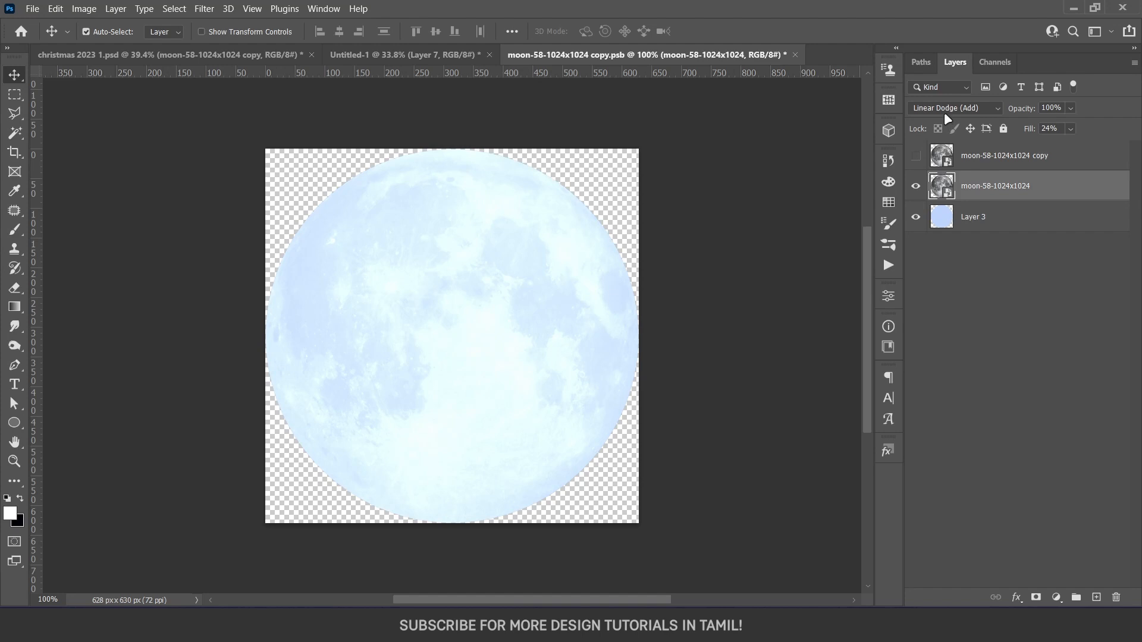
pyautogui.click(939, 158)
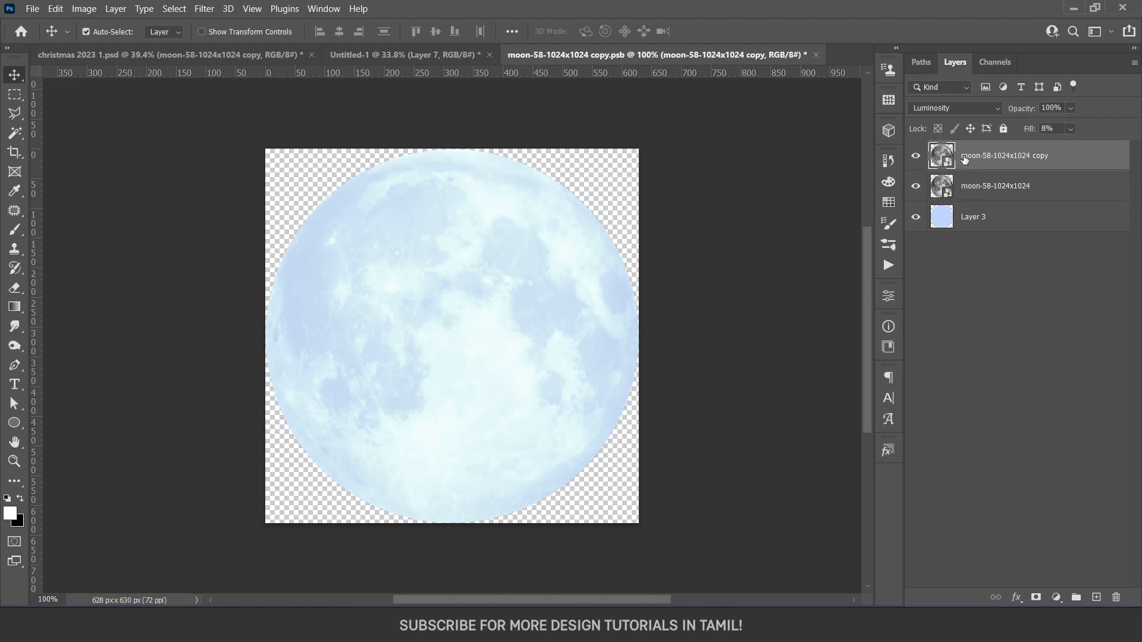
pyautogui.click(916, 157)
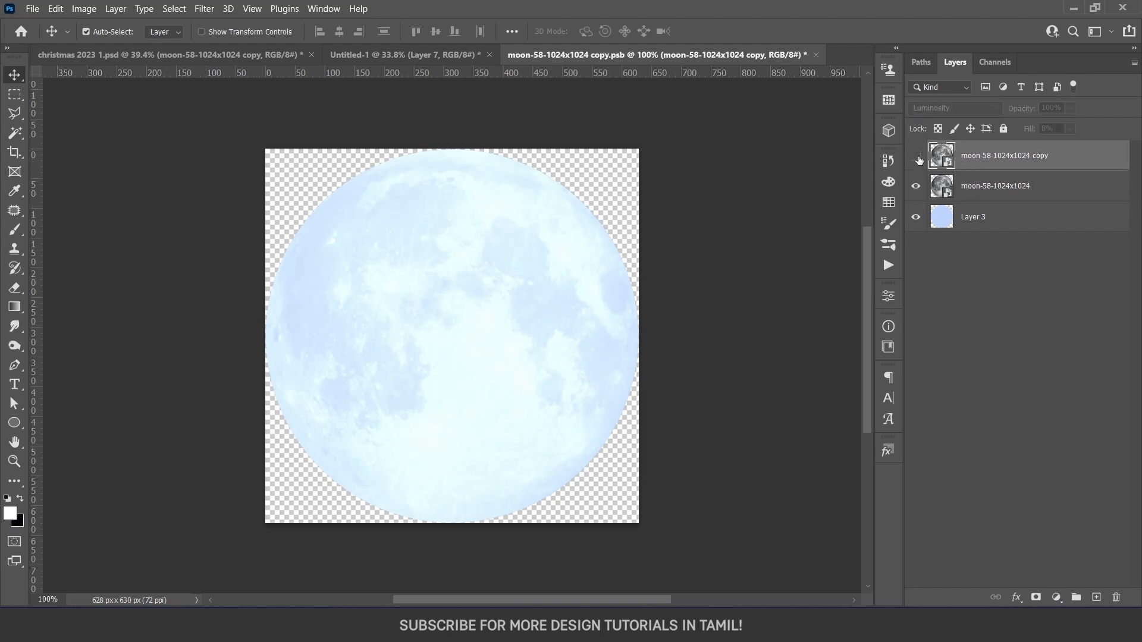
pyautogui.click(917, 158)
pyautogui.click(1070, 130)
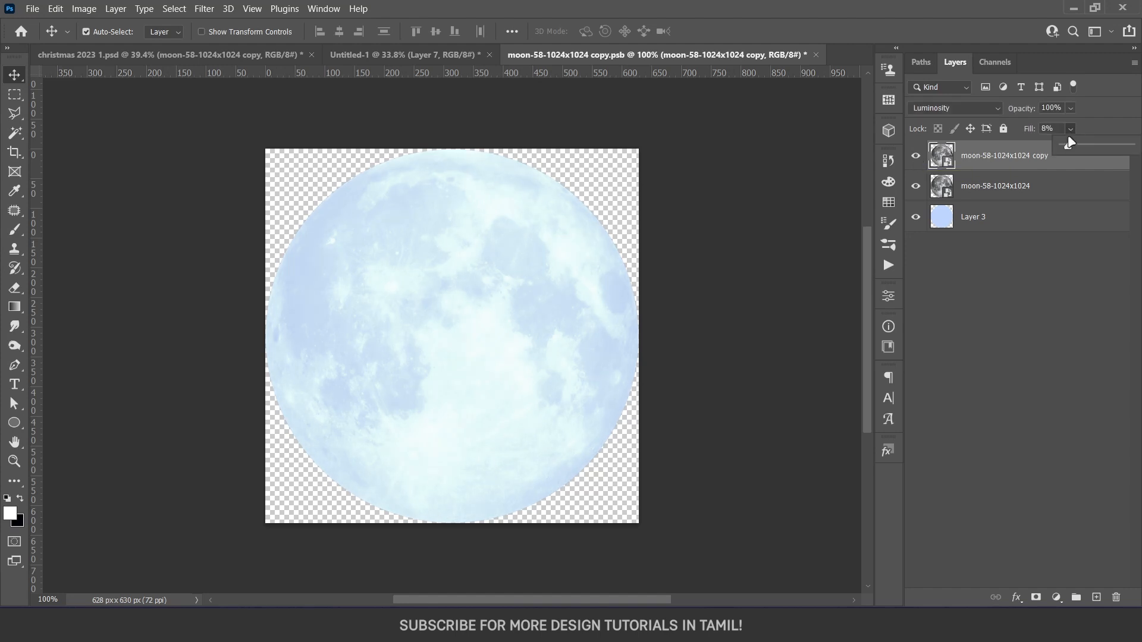
pyautogui.moveTo(1066, 145)
pyautogui.mouseDown()
pyautogui.moveTo(1086, 149)
pyautogui.moveTo(1066, 147)
pyautogui.mouseUp()
# Compare the blue base disc with and without the lower moon texture, show both textures again and close the smart object
pyautogui.click(996, 183)
pyautogui.click(917, 157)
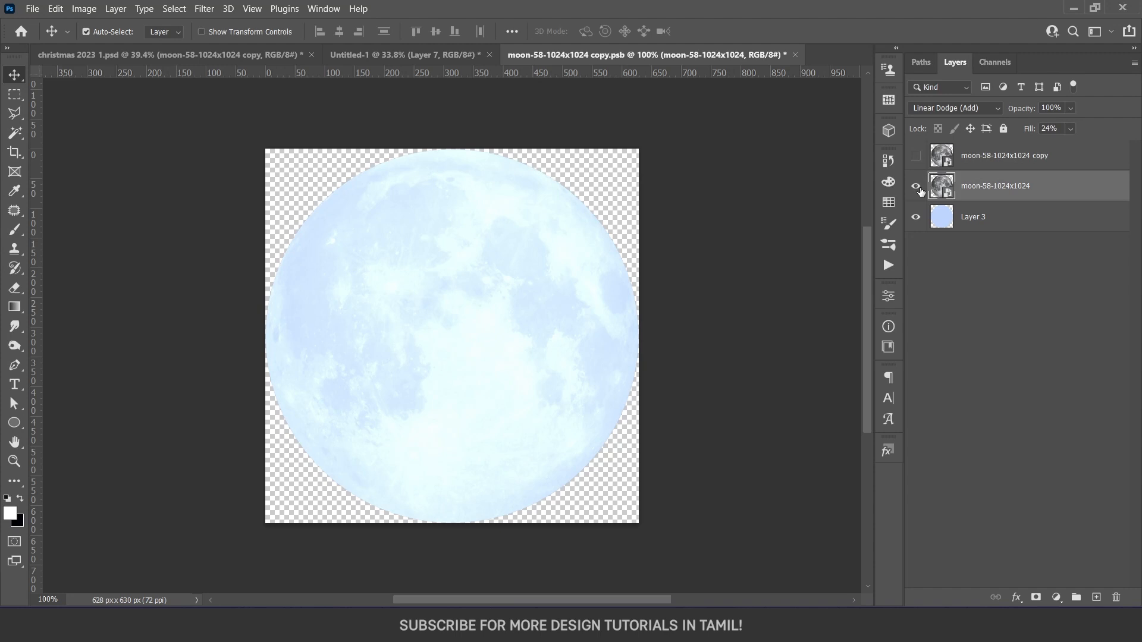
pyautogui.click(917, 188)
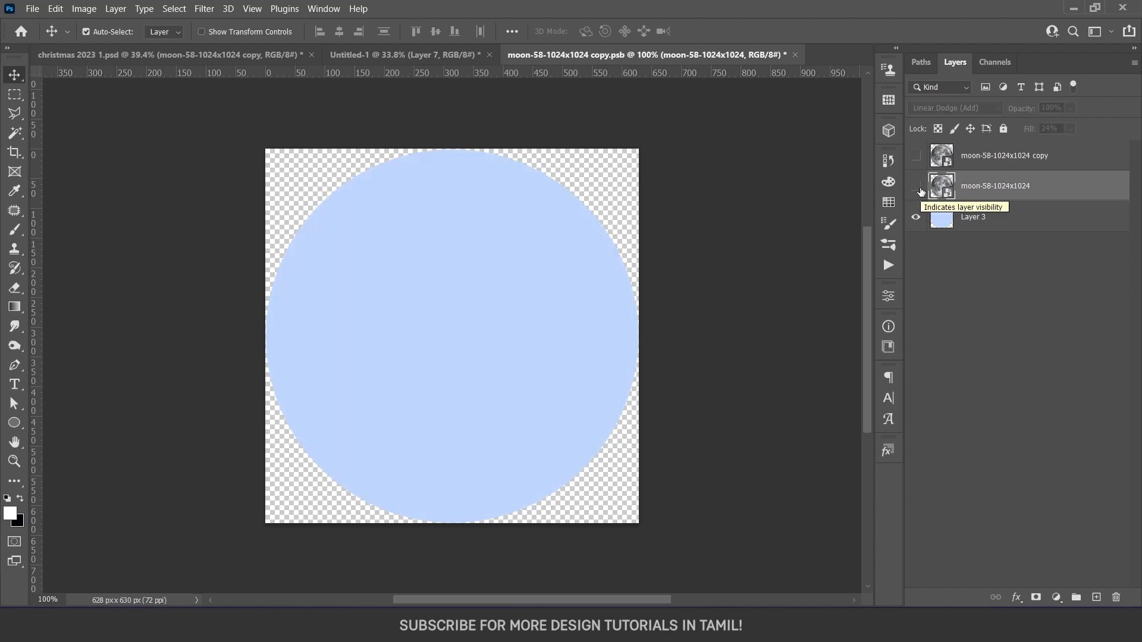
pyautogui.click(917, 187)
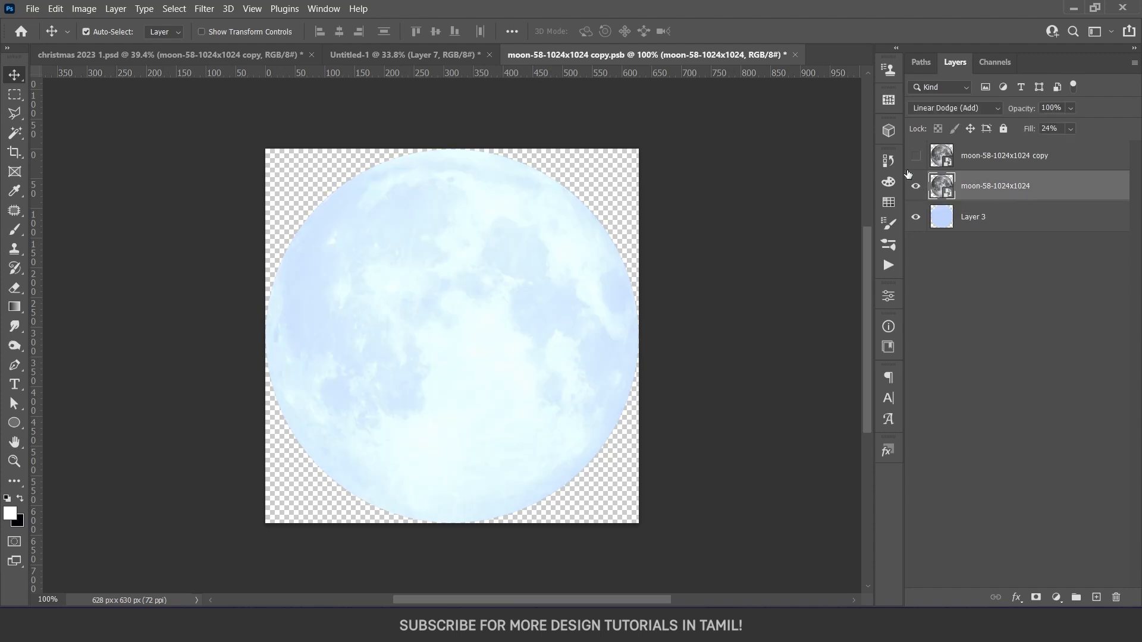
pyautogui.click(916, 159)
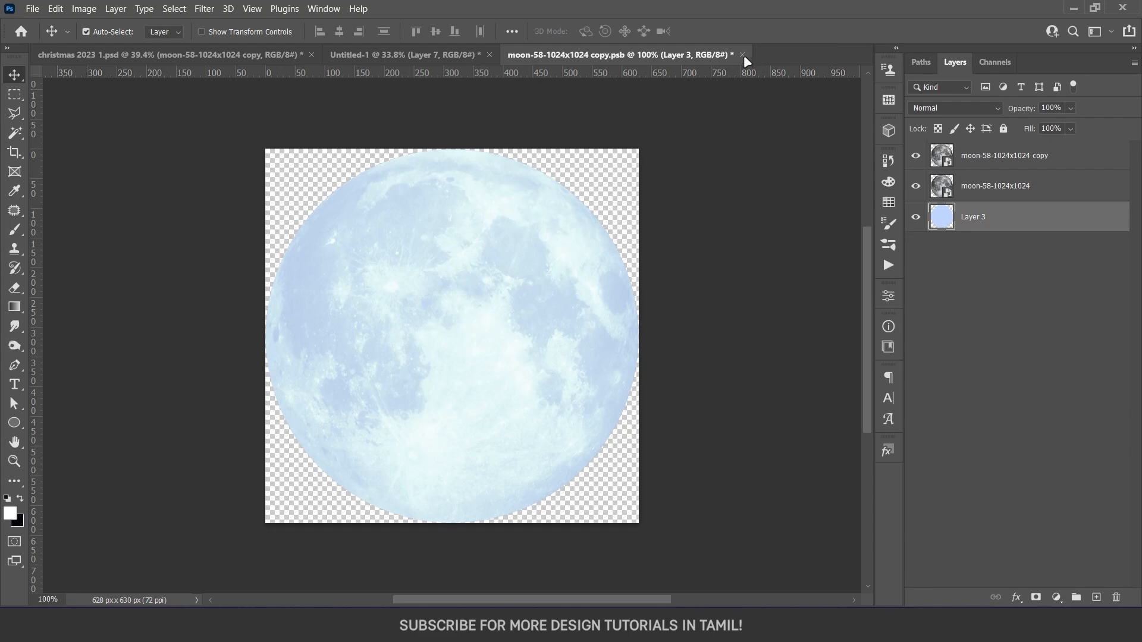
pyautogui.click(743, 55)
# Delete the moon's layer mask in christmas 2023 1.psd and bring the unmasked moon into Untitled-1
pyautogui.click(594, 244)
pyautogui.moveTo(582, 298); pyautogui.dragTo(545, 188)
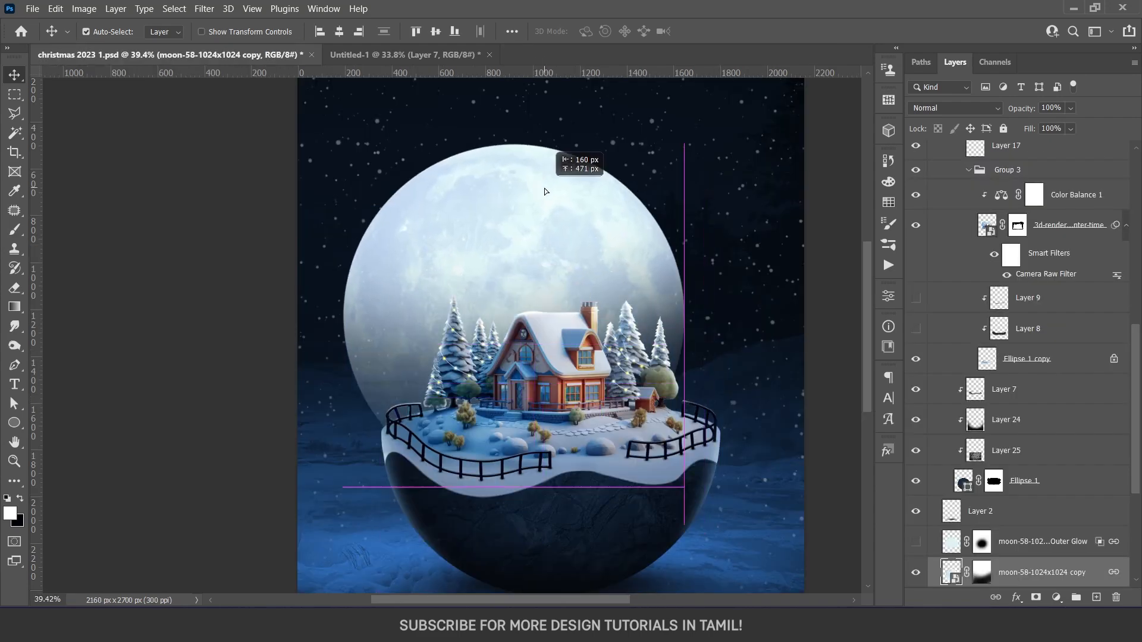
pyautogui.rightClick(982, 573)
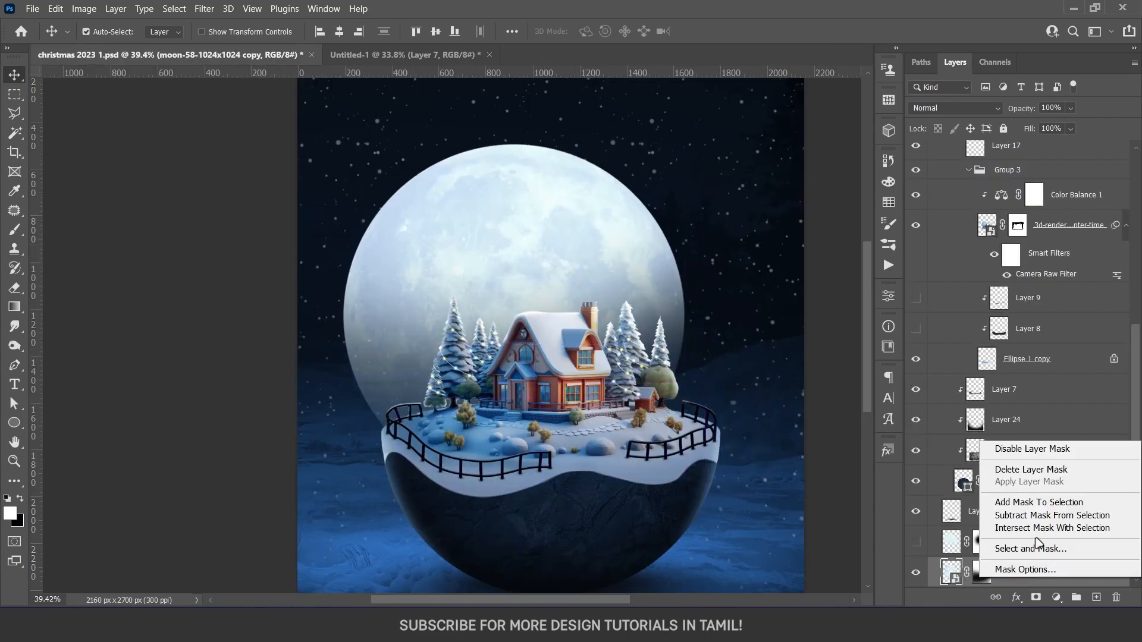
pyautogui.click(1026, 469)
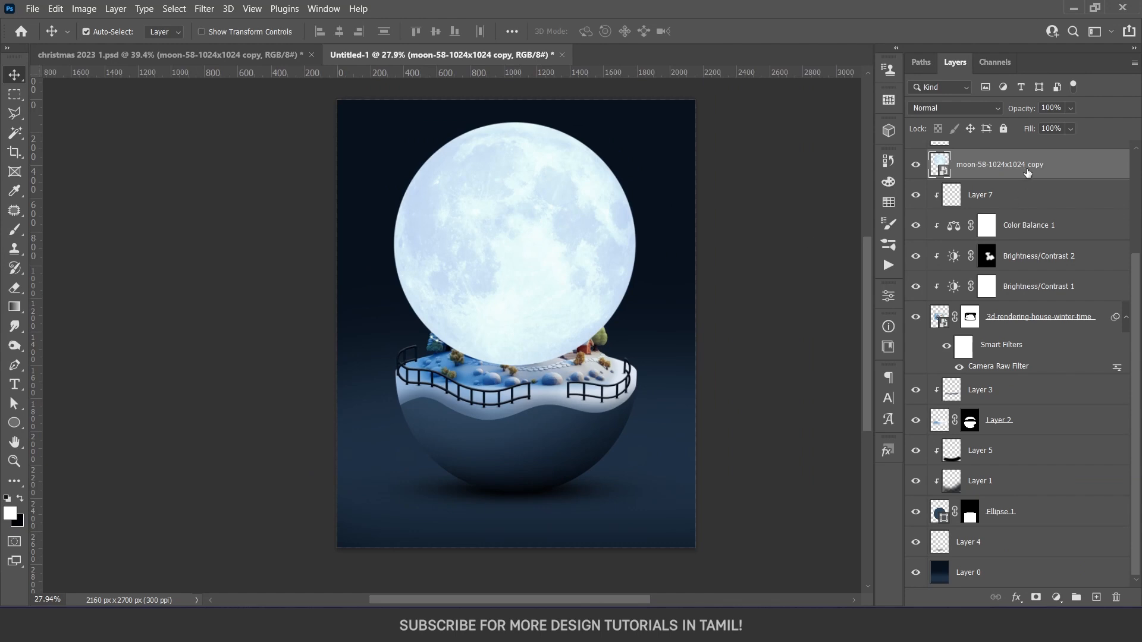
# Place the moon behind the house and bowl, directly below Ellipse 1, and align its outline with the globe
pyautogui.hotkey('ctrl', 't')
pyautogui.moveTo(560, 316); pyautogui.dragTo(564, 425)
pyautogui.moveTo(550, 443); pyautogui.dragTo(551, 451)
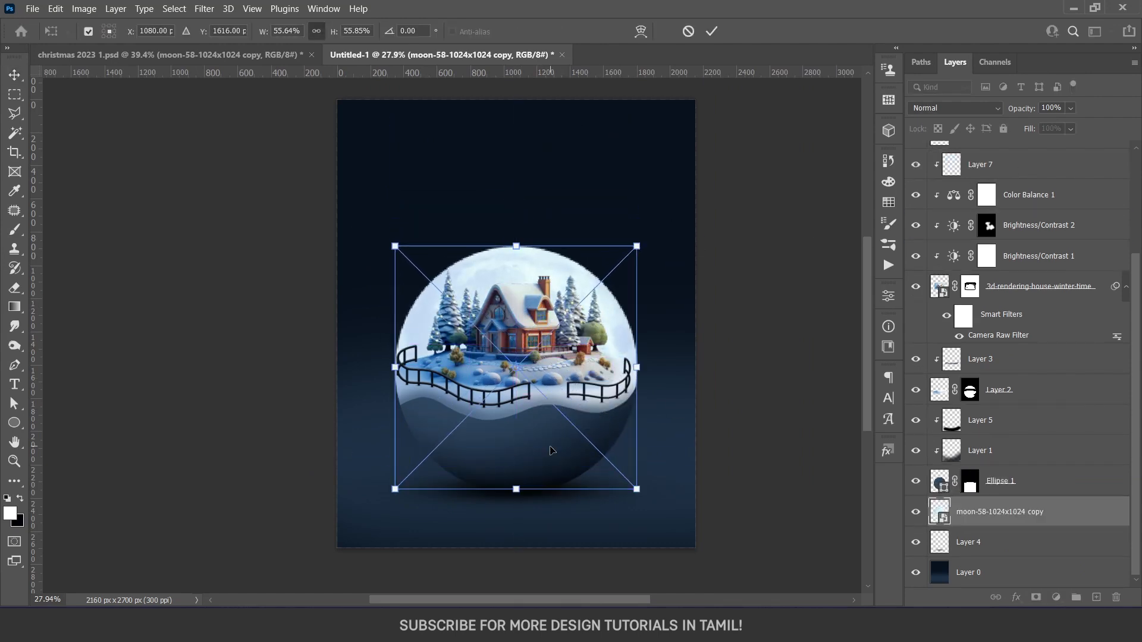
pyautogui.press('Return')
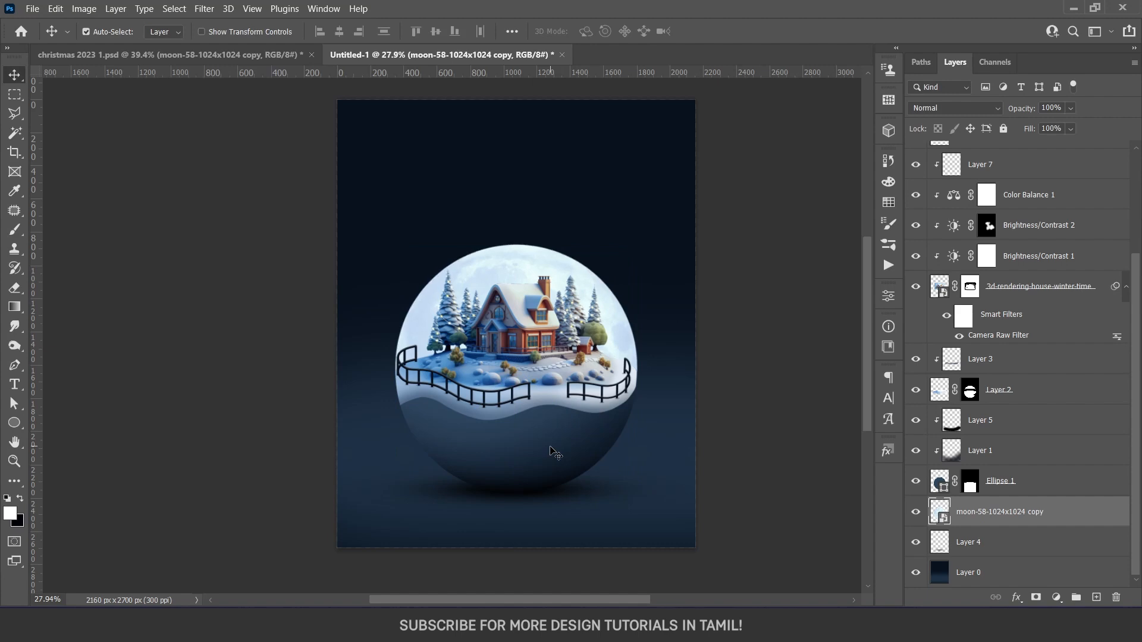
# Add an Outer Glow effect to the moon layer with the pale blue Linear Dodge (Add) settings
pyautogui.scroll(5, 555, 453)
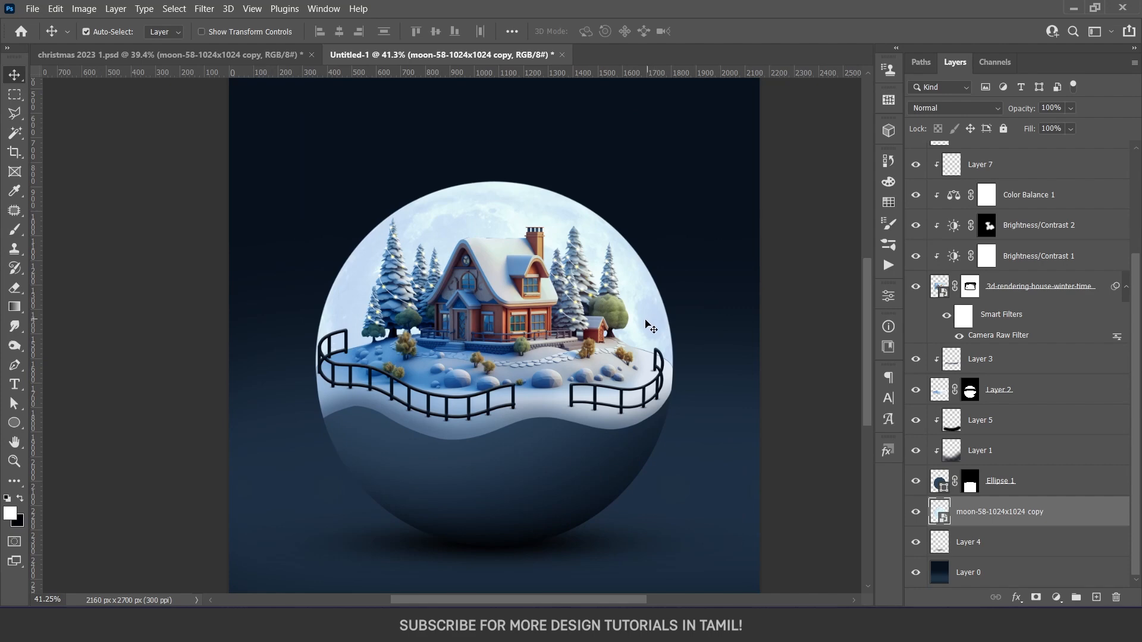
pyautogui.scroll(-3, 655, 326)
pyautogui.click(1016, 597)
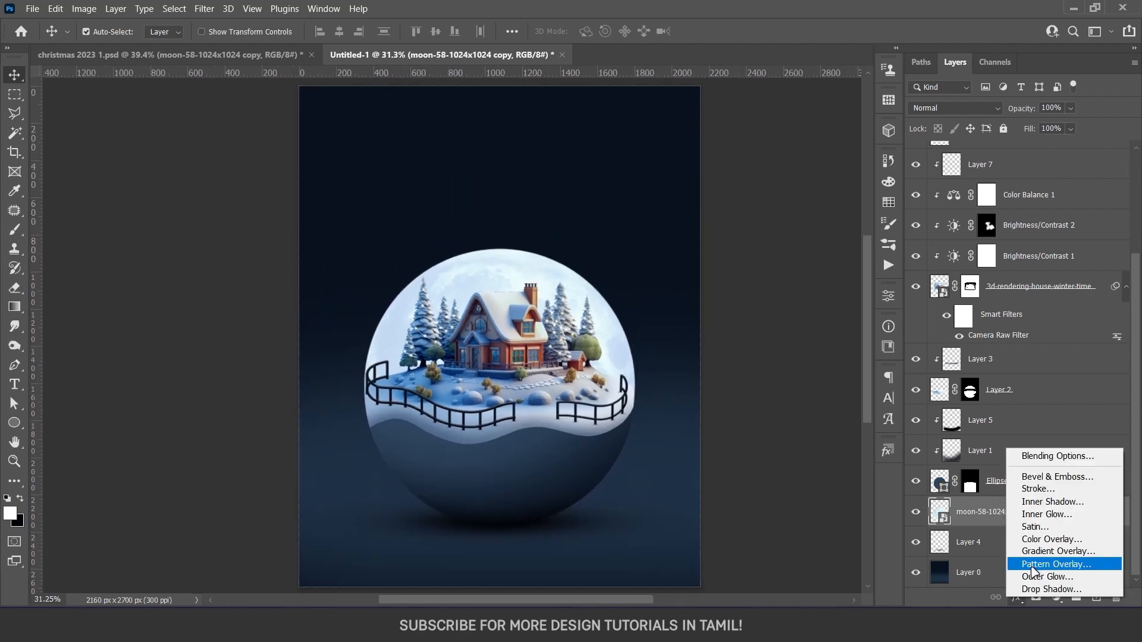
pyautogui.click(1038, 576)
pyautogui.moveTo(872, 86); pyautogui.dragTo(811, 56)
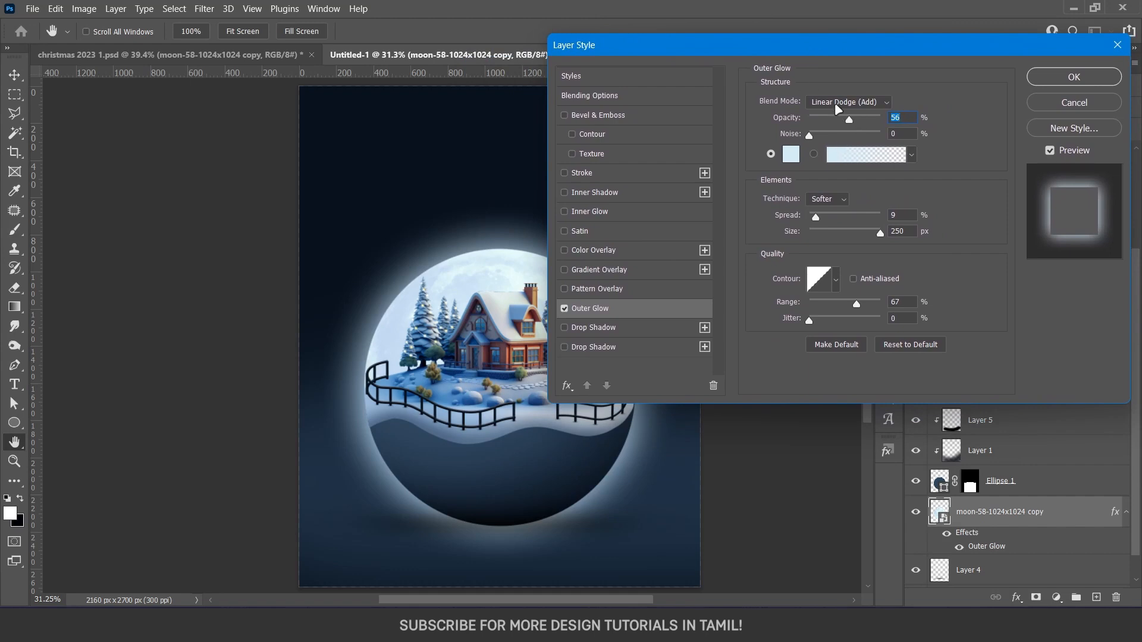
# Try Color Dodge as the outer glow's blend mode and return it to Linear Dodge (Add)
pyautogui.click(835, 103)
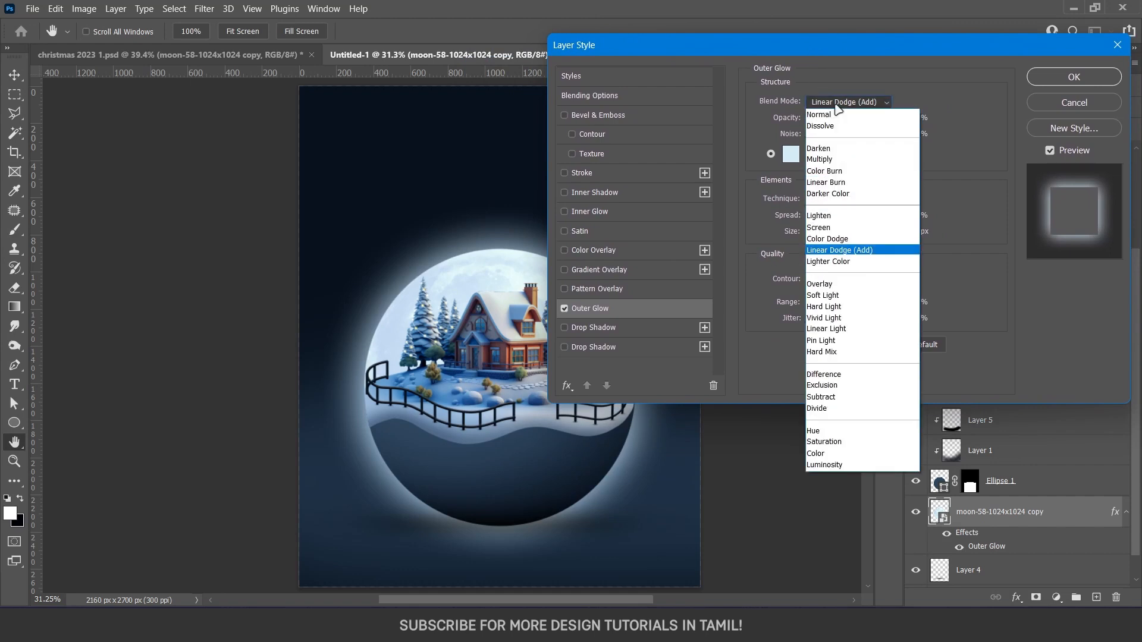
pyautogui.click(826, 246)
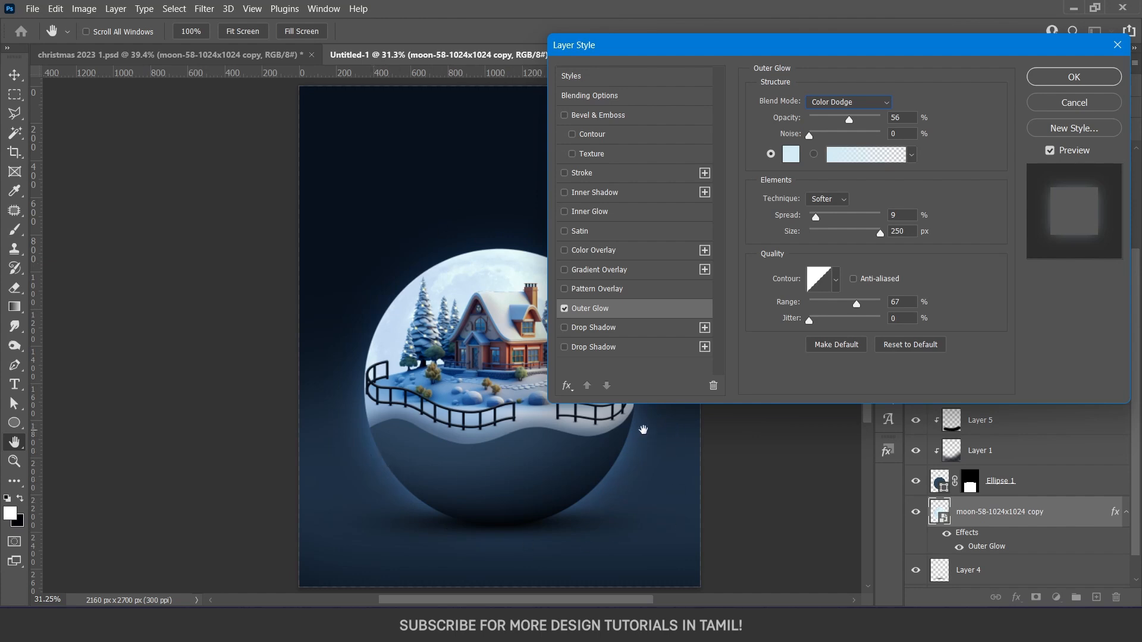
pyautogui.click(849, 104)
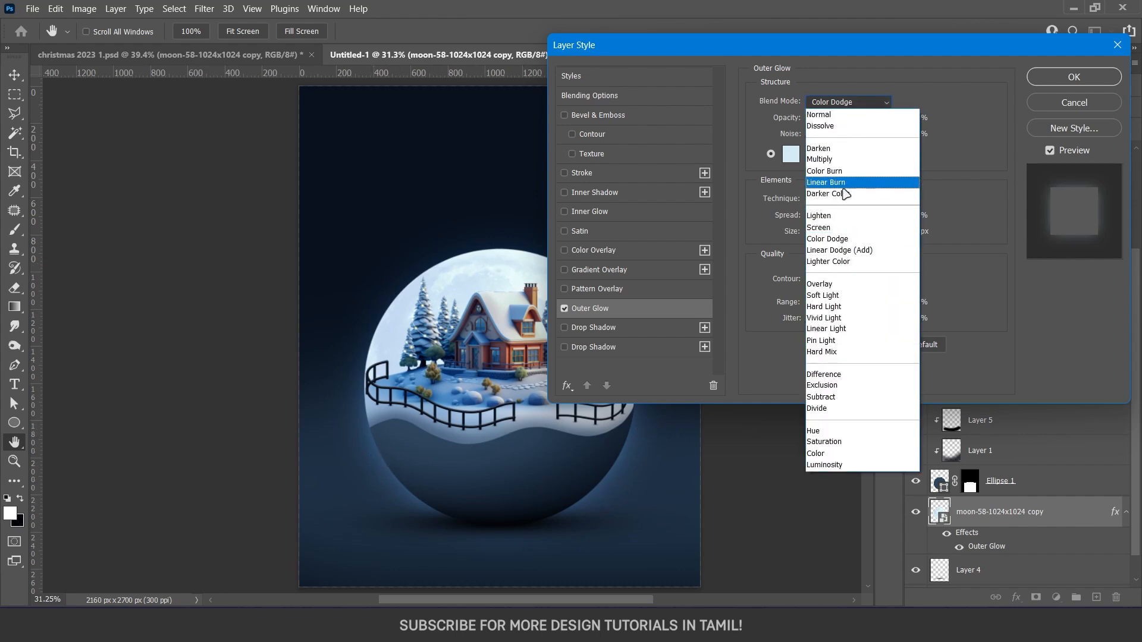
pyautogui.click(834, 248)
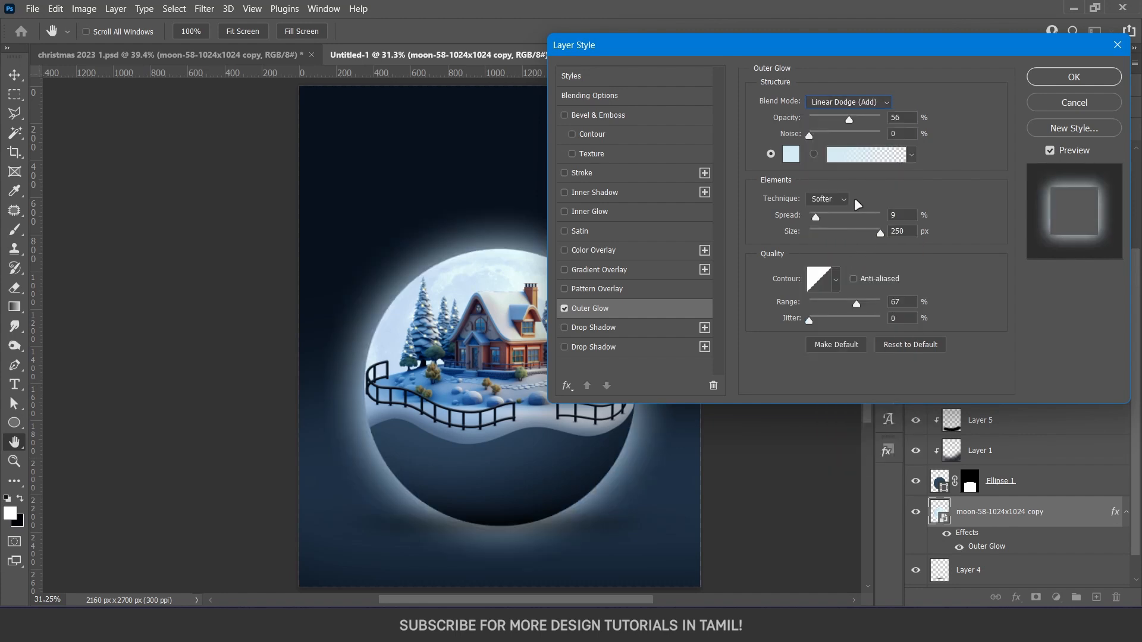
# Set the moon's outer glow opacity to 32%, reduce its size slightly and apply the effect
pyautogui.moveTo(849, 119); pyautogui.dragTo(837, 128)
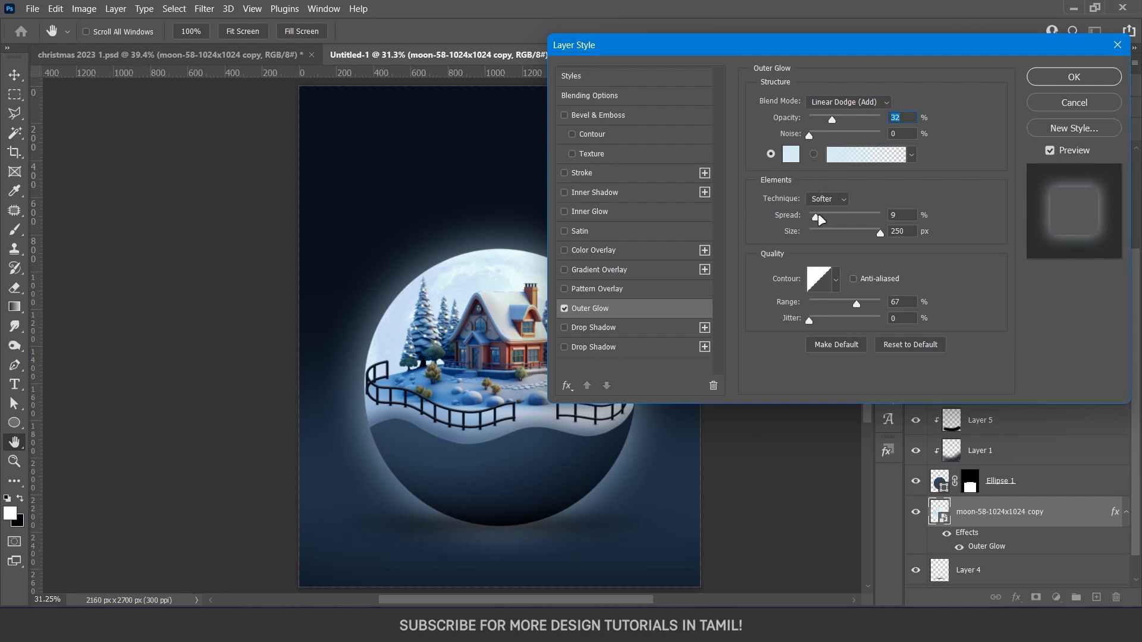
pyautogui.moveTo(881, 236)
pyautogui.mouseDown()
pyautogui.moveTo(809, 238)
pyautogui.moveTo(874, 234)
pyautogui.mouseUp()
pyautogui.click(1056, 84)
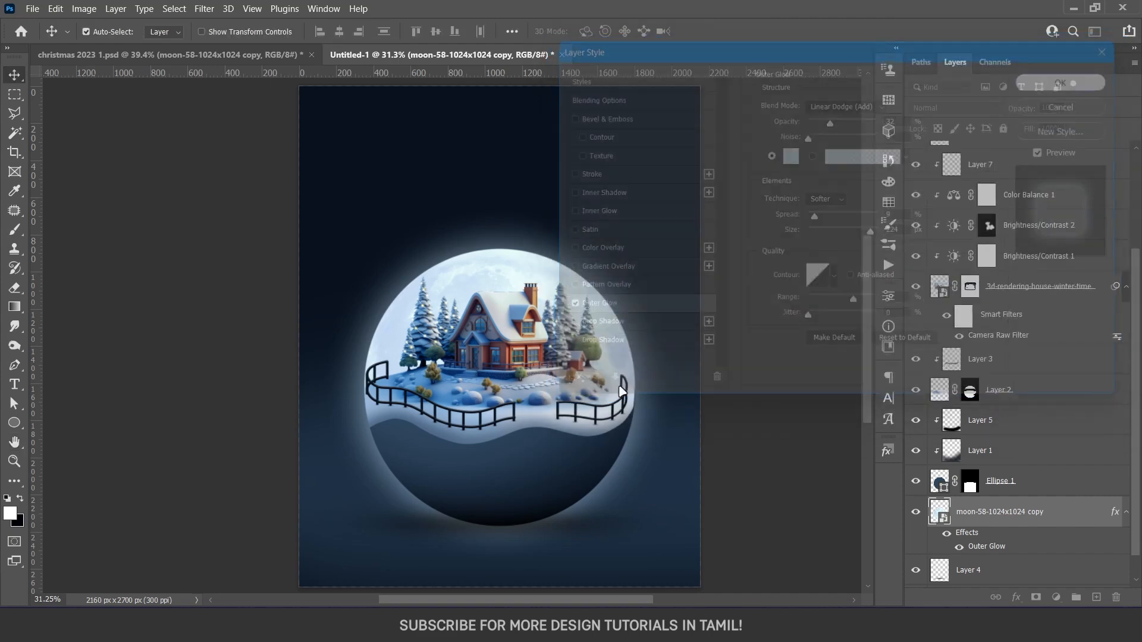
# Add a layer mask to the moon and paint its lower part black with a large soft brush at 80% opacity
pyautogui.scroll(-1, 1009, 538)
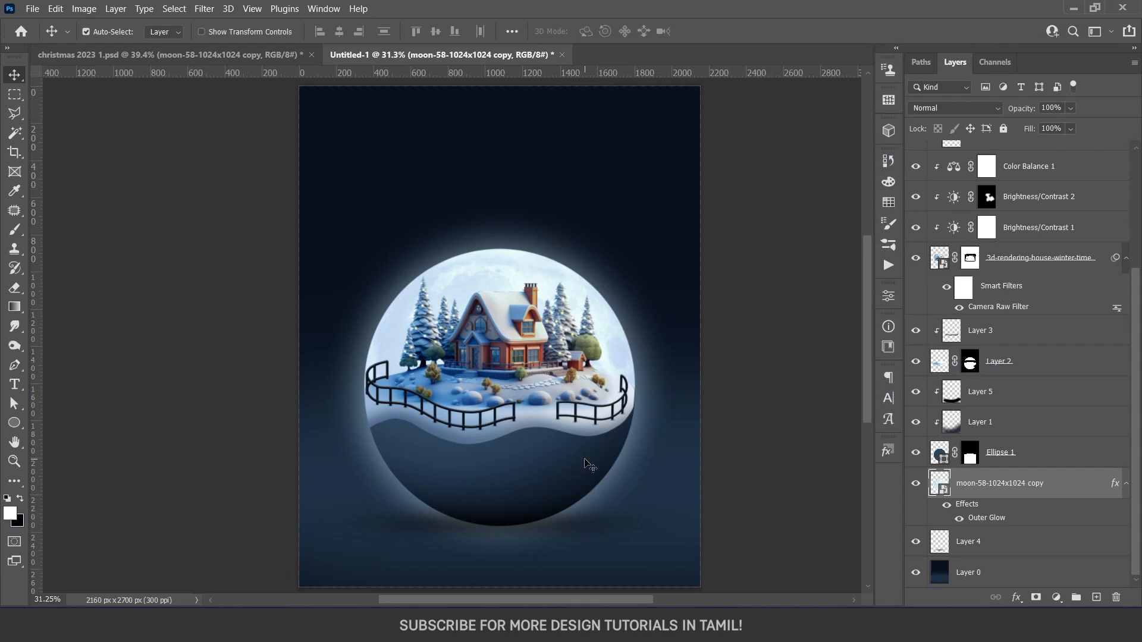
pyautogui.click(1036, 597)
pyautogui.press('b')
pyautogui.moveTo(423, 456); pyautogui.dragTo(526, 456)
pyautogui.press('x')
pyautogui.moveTo(265, 491)
pyautogui.mouseDown()
pyautogui.moveTo(702, 498)
pyautogui.moveTo(665, 490)
pyautogui.mouseUp()
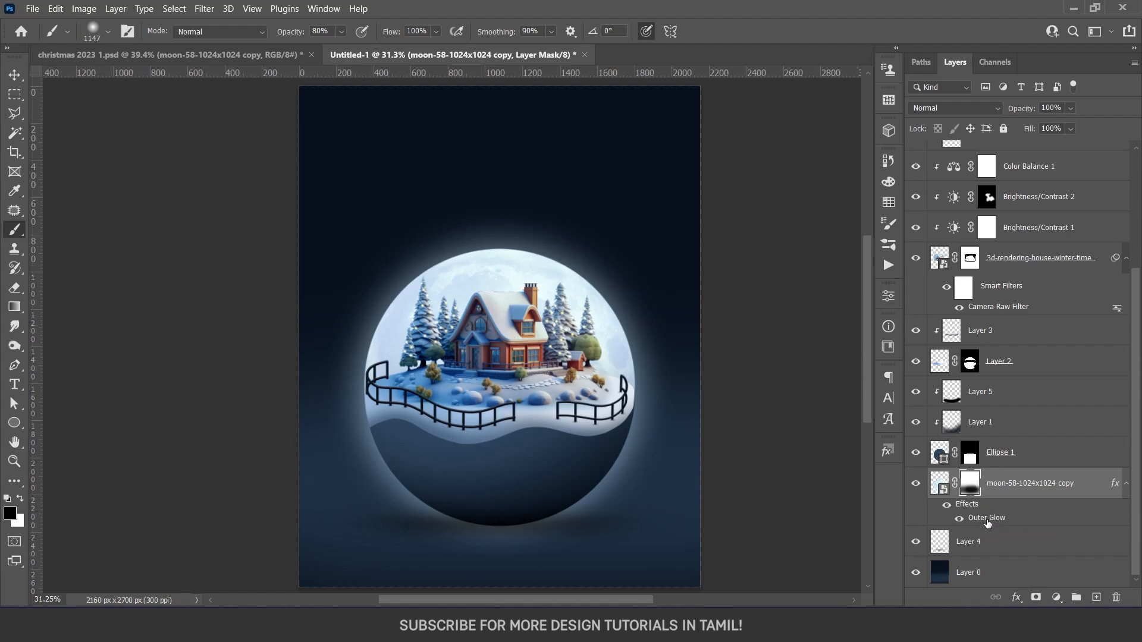
# Convert the moon's Outer Glow effect into a separate layer and check the glow by toggling its visibility
pyautogui.rightClick(986, 519)
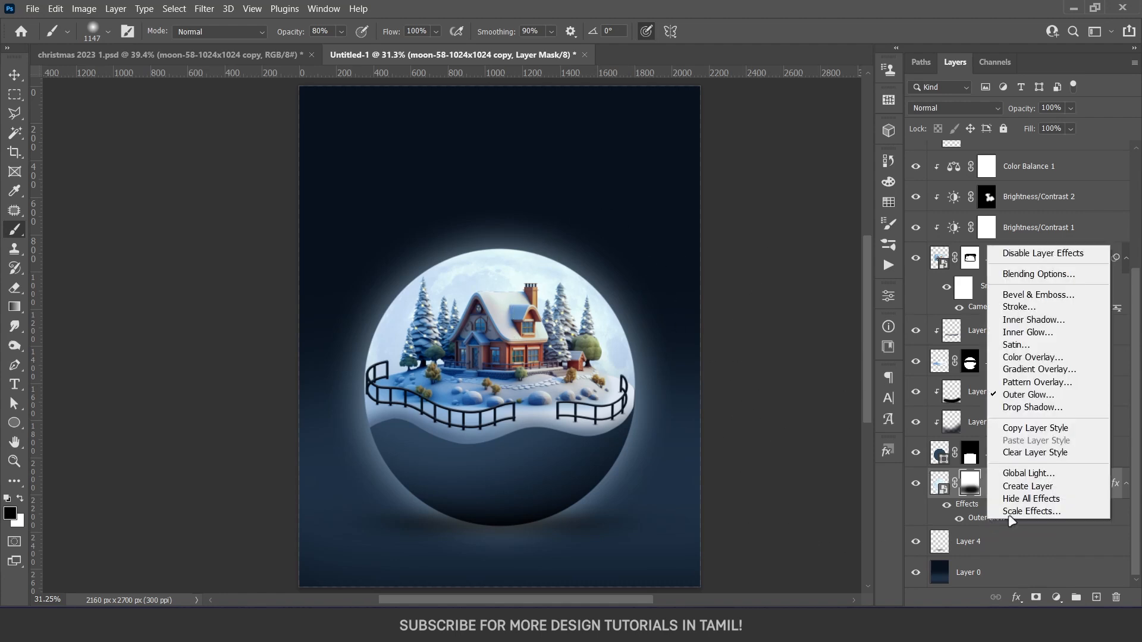
pyautogui.click(1034, 486)
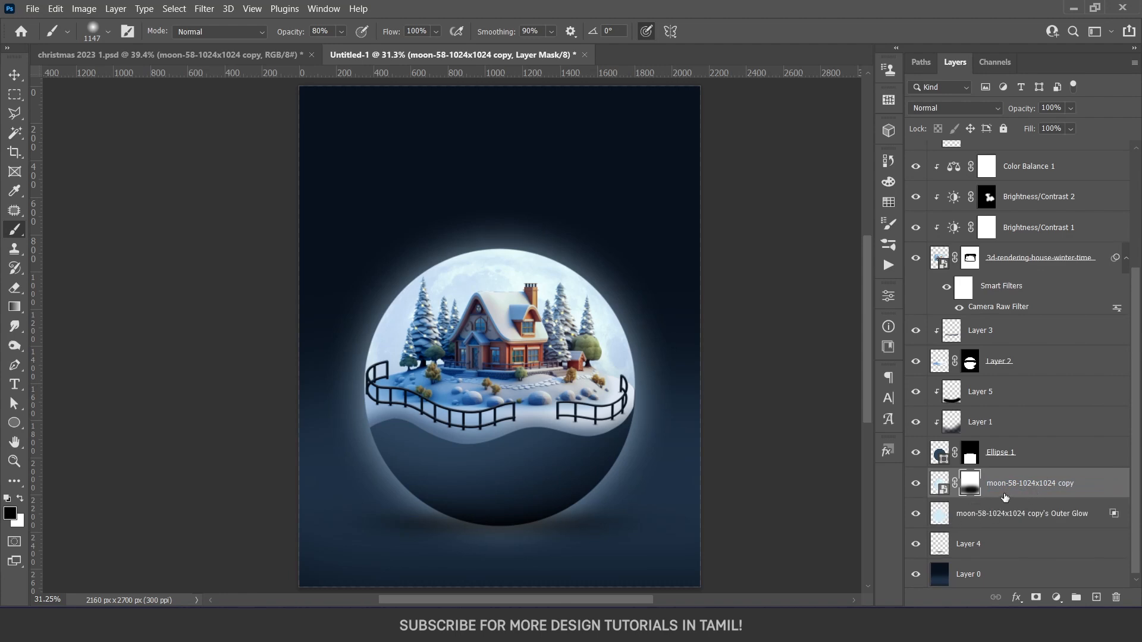
pyautogui.click(917, 514)
pyautogui.click(916, 515)
# Copy the moon's layer mask onto the separate outer glow layer to fade the glow around the lower bowl
pyautogui.click(970, 518)
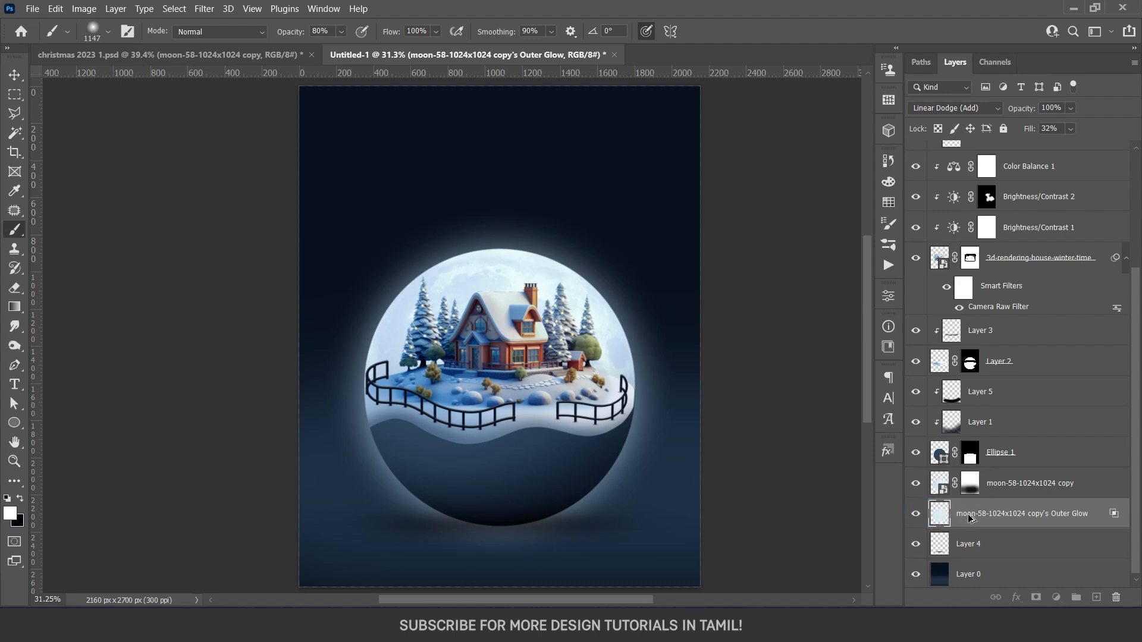
pyautogui.moveTo(970, 484); pyautogui.dragTo(969, 516)
pyautogui.press('v')
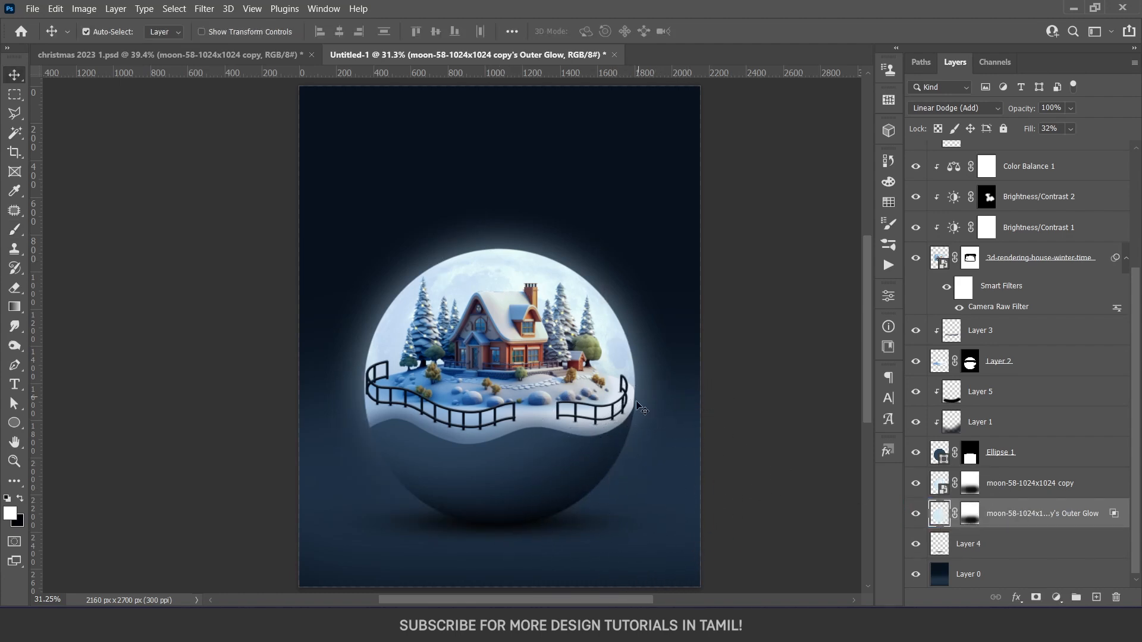
# Group the masked moon layer and its outer glow layer together as moon
pyautogui.scroll(-1, 605, 392)
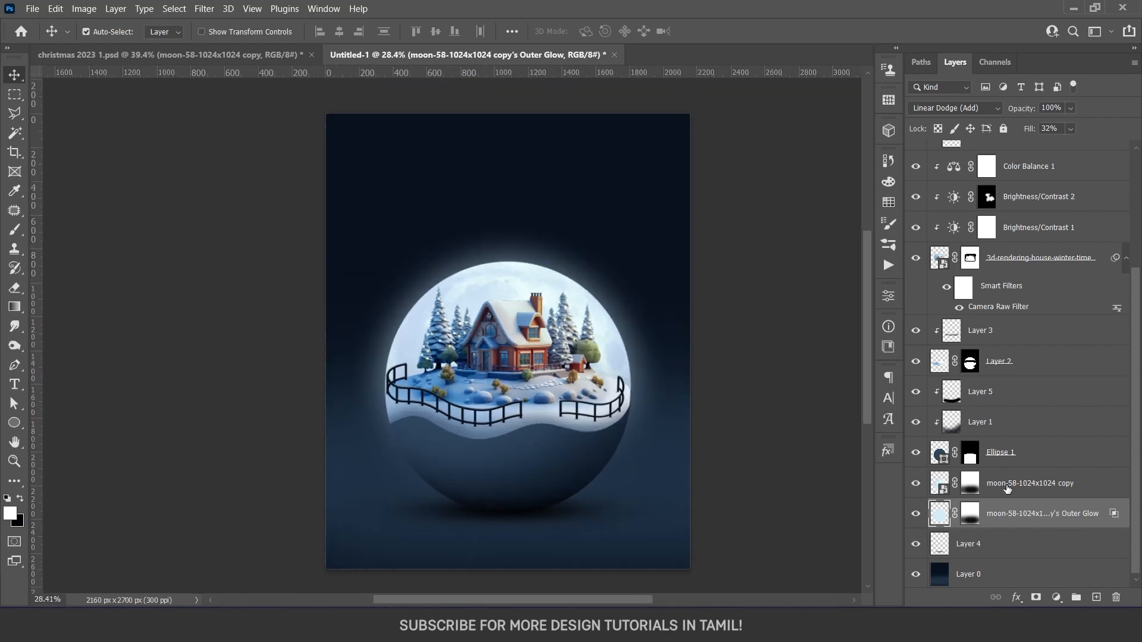
pyautogui.click(1007, 489)
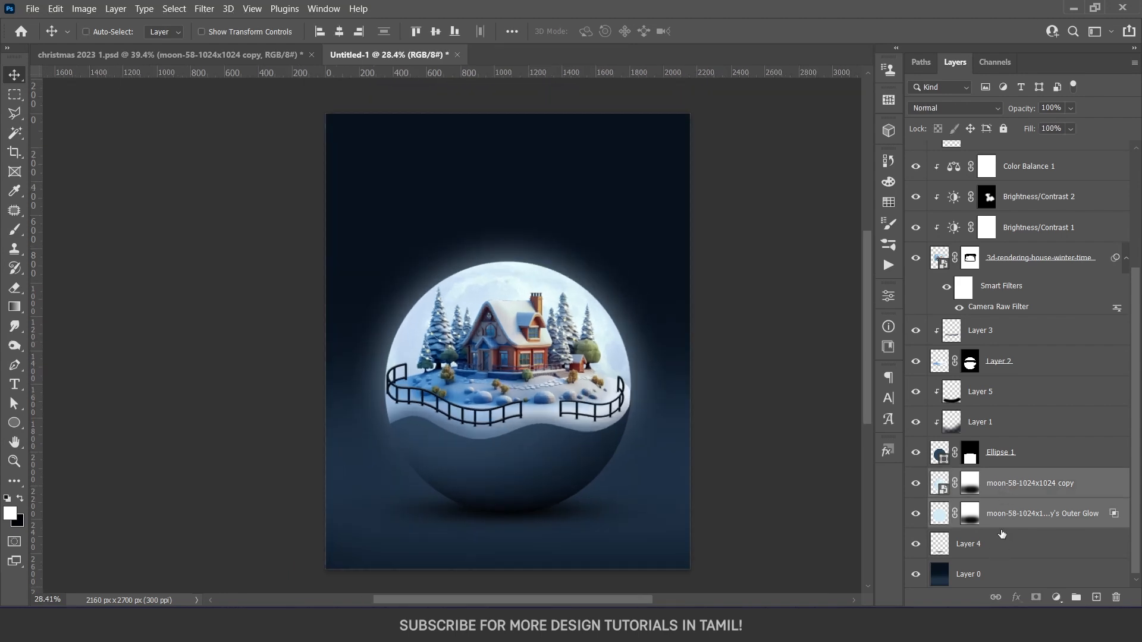
pyautogui.hotkey('ctrl', 'g')
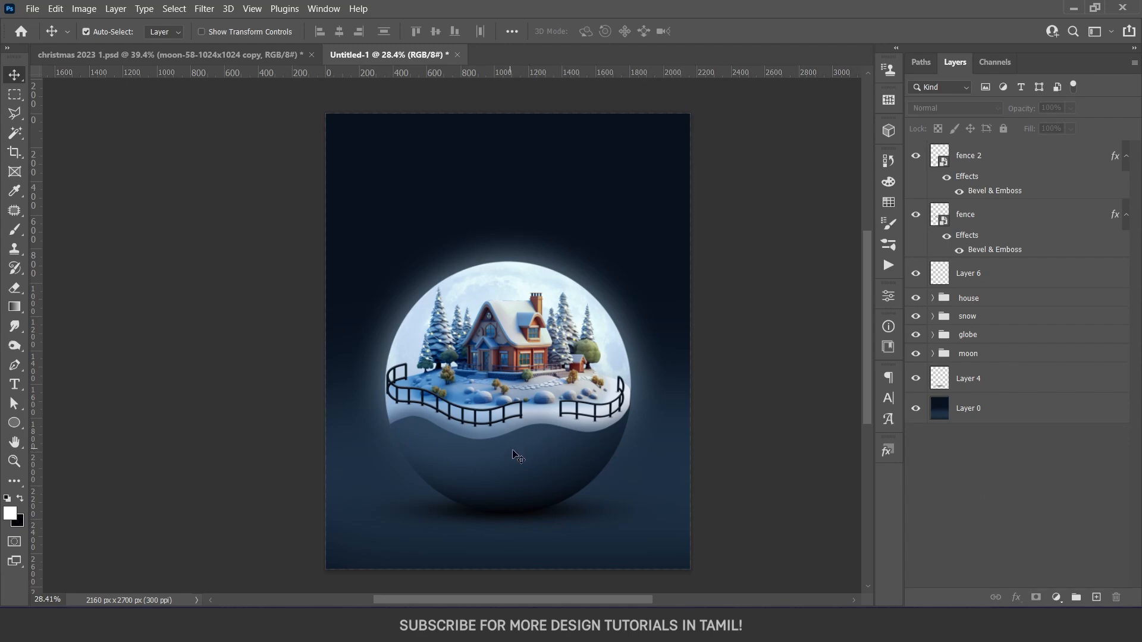
# Add a new clipped layer above Layer 5 in the globe group for shading the bowl
pyautogui.click(575, 456)
pyautogui.scroll(-2, 574, 456)
pyautogui.scroll(1, 575, 457)
pyautogui.scroll(11, 574, 457)
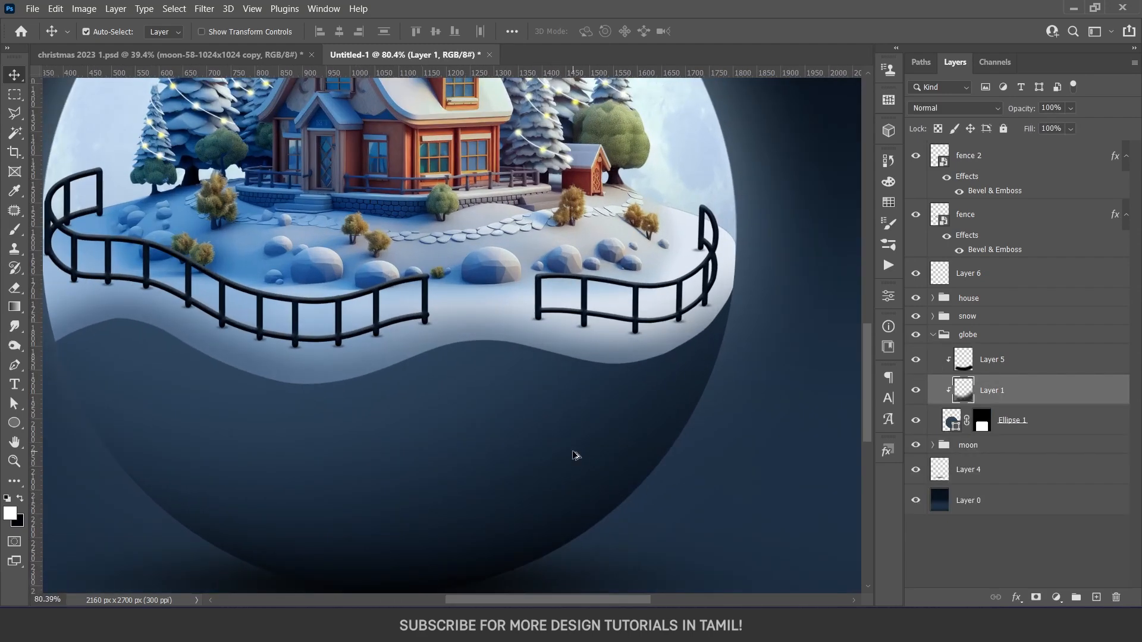
pyautogui.scroll(-3, 574, 457)
pyautogui.click(259, 401)
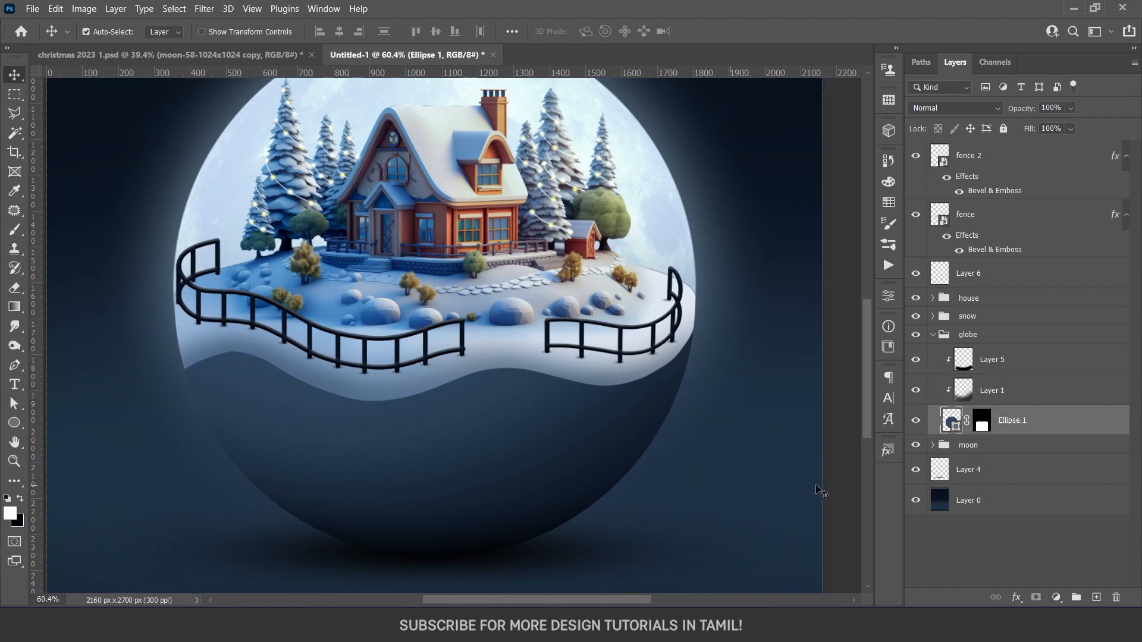
pyautogui.click(917, 422)
pyautogui.click(917, 422)
pyautogui.click(1015, 363)
pyautogui.click(1096, 597)
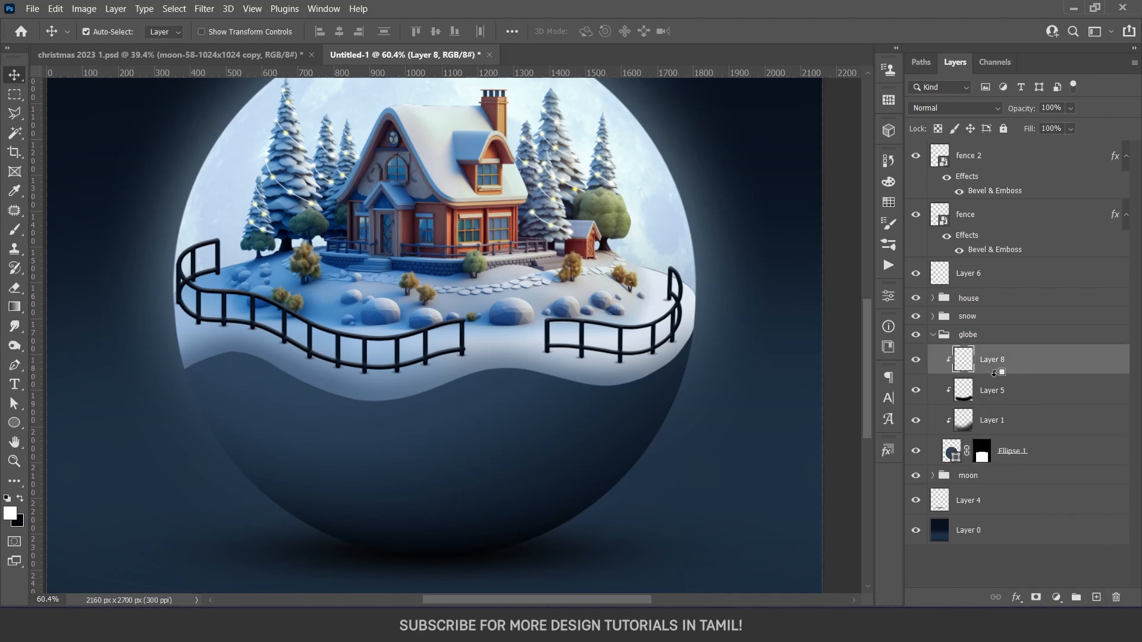
# Paint a soft dark shadow on the bowl just below the snow's wavy edge with a 233 px brush at 80% opacity
pyautogui.press('b')
pyautogui.moveTo(416, 357); pyautogui.dragTo(237, 374)
pyautogui.moveTo(512, 516); pyautogui.dragTo(554, 500)
pyautogui.moveTo(181, 347)
pyautogui.mouseDown()
pyautogui.moveTo(139, 357)
pyautogui.moveTo(333, 362)
pyautogui.moveTo(381, 383)
pyautogui.moveTo(456, 359)
pyautogui.moveTo(602, 368)
pyautogui.moveTo(684, 340)
pyautogui.moveTo(712, 297)
pyautogui.mouseUp()
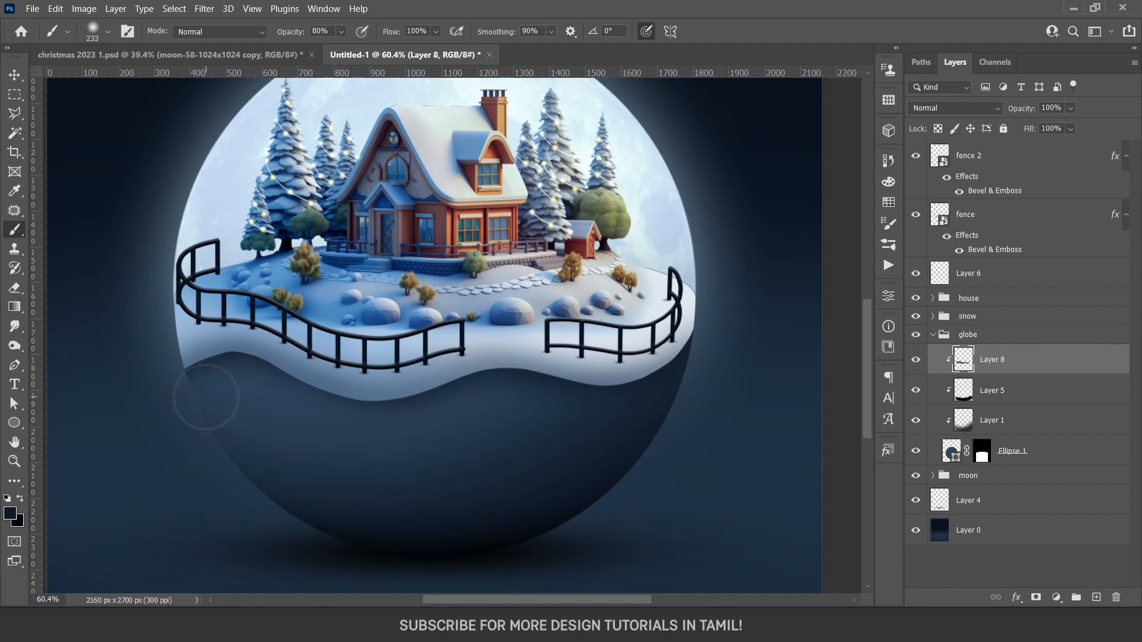
pyautogui.scroll(-5, 321, 426)
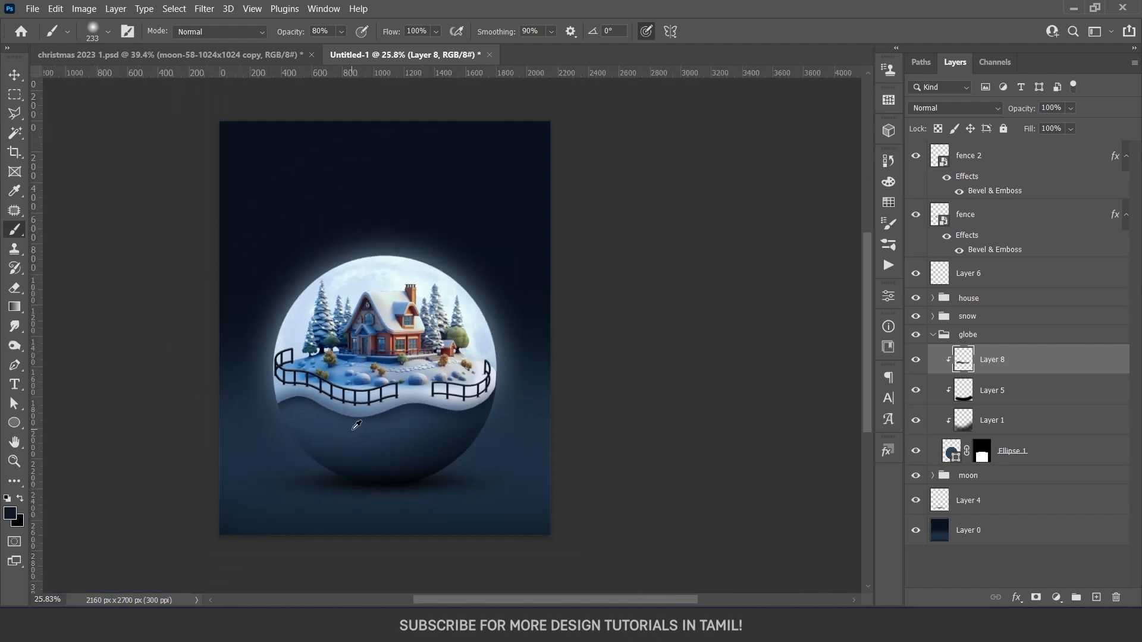
pyautogui.scroll(7, 357, 427)
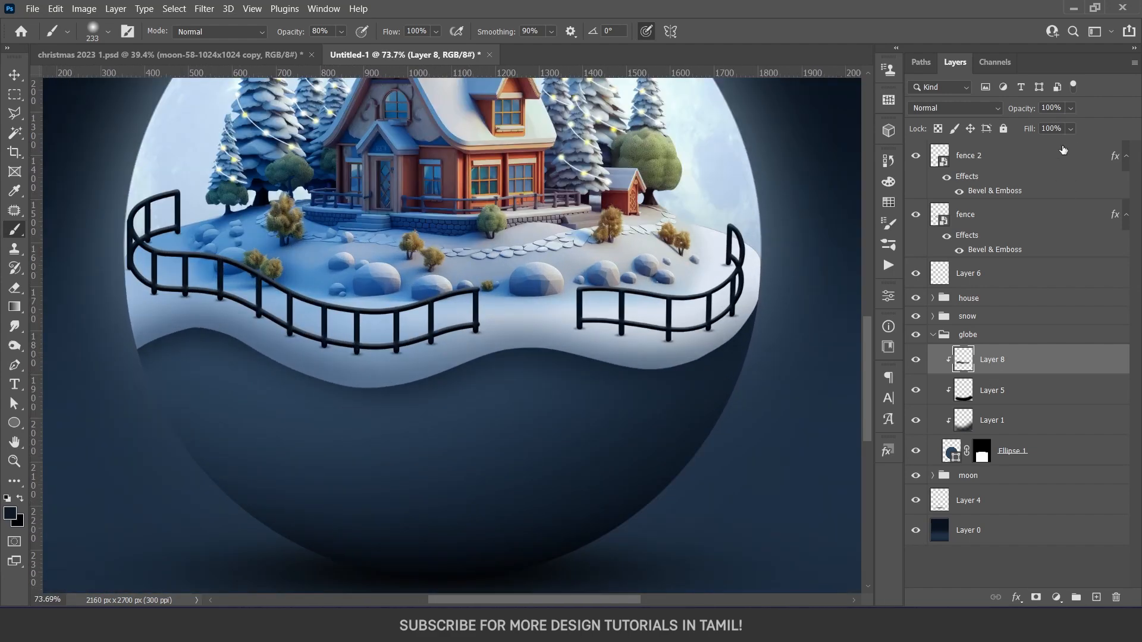
# Set the bowl shadow layer's blend mode to Multiply and its fill to 74%
pyautogui.click(975, 105)
pyautogui.click(952, 156)
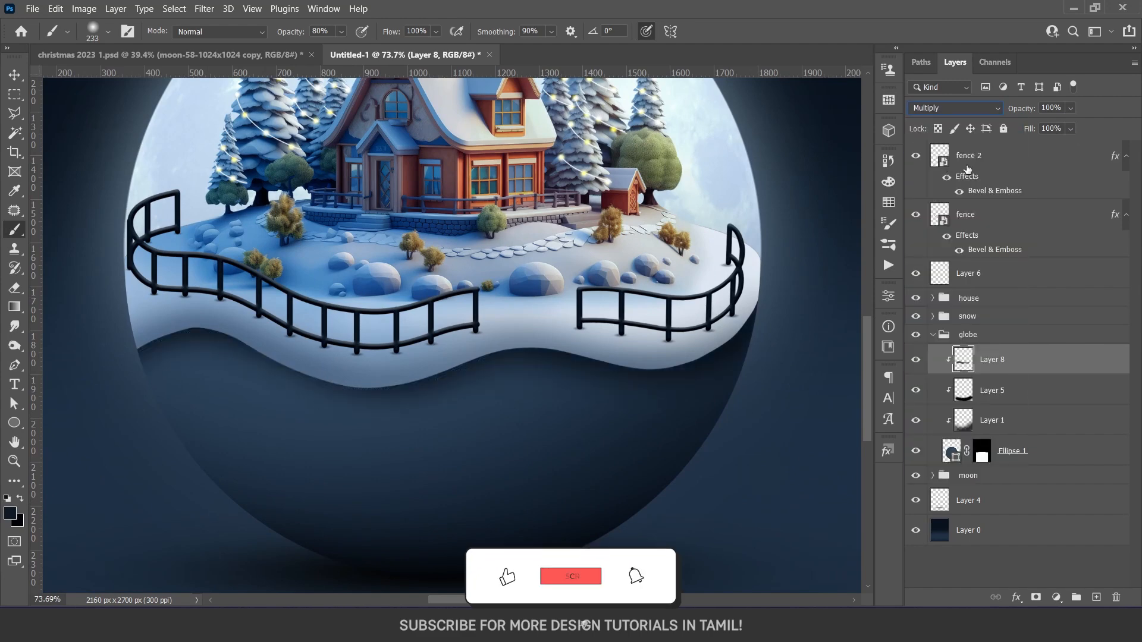
pyautogui.click(1070, 128)
pyautogui.moveTo(1062, 142)
pyautogui.mouseDown()
pyautogui.moveTo(1022, 143)
pyautogui.moveTo(1039, 148)
pyautogui.mouseUp()
# Add a clipped layer above Layer 3 in the snow group and paint dark shading along the snow's lower edge with a 92 px soft brush
pyautogui.keyDown('ctrl'); pyautogui.click(667, 362); pyautogui.keyUp('ctrl')
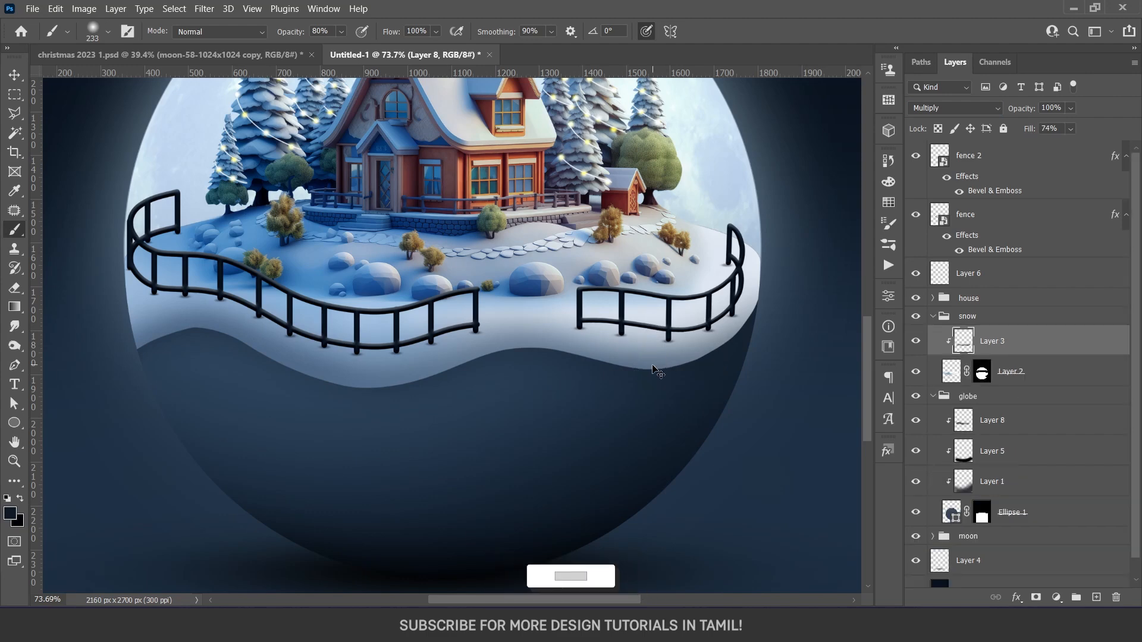
pyautogui.click(1096, 598)
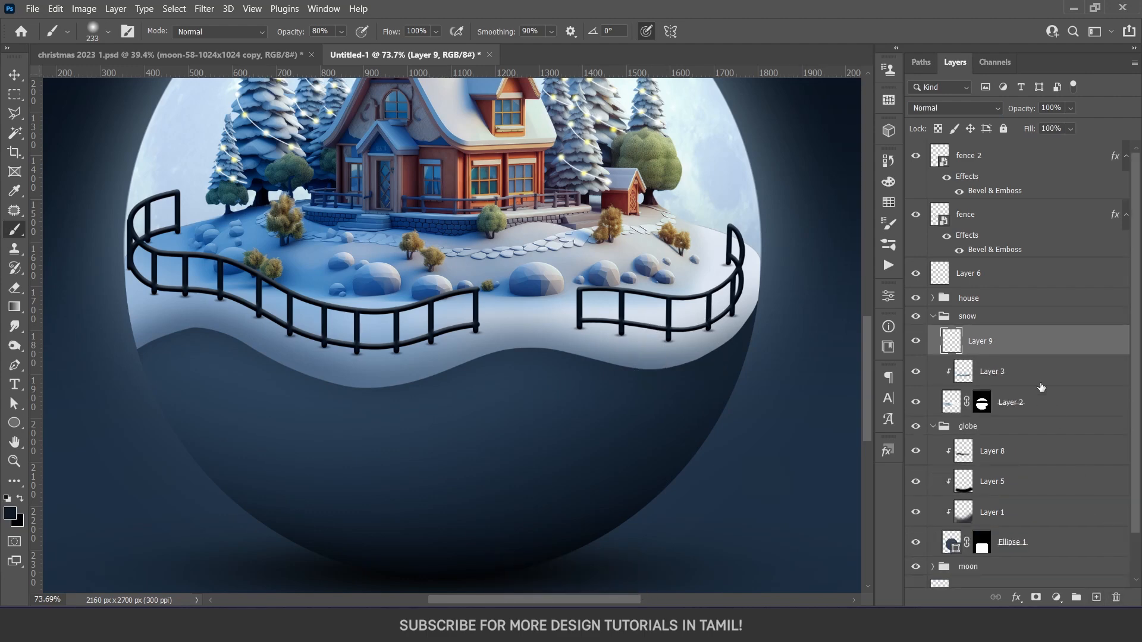
pyautogui.moveTo(438, 382)
pyautogui.mouseDown()
pyautogui.moveTo(400, 395)
pyautogui.moveTo(408, 401)
pyautogui.mouseUp()
pyautogui.moveTo(132, 382)
pyautogui.mouseDown()
pyautogui.moveTo(158, 339)
pyautogui.moveTo(748, 345)
pyautogui.mouseUp()
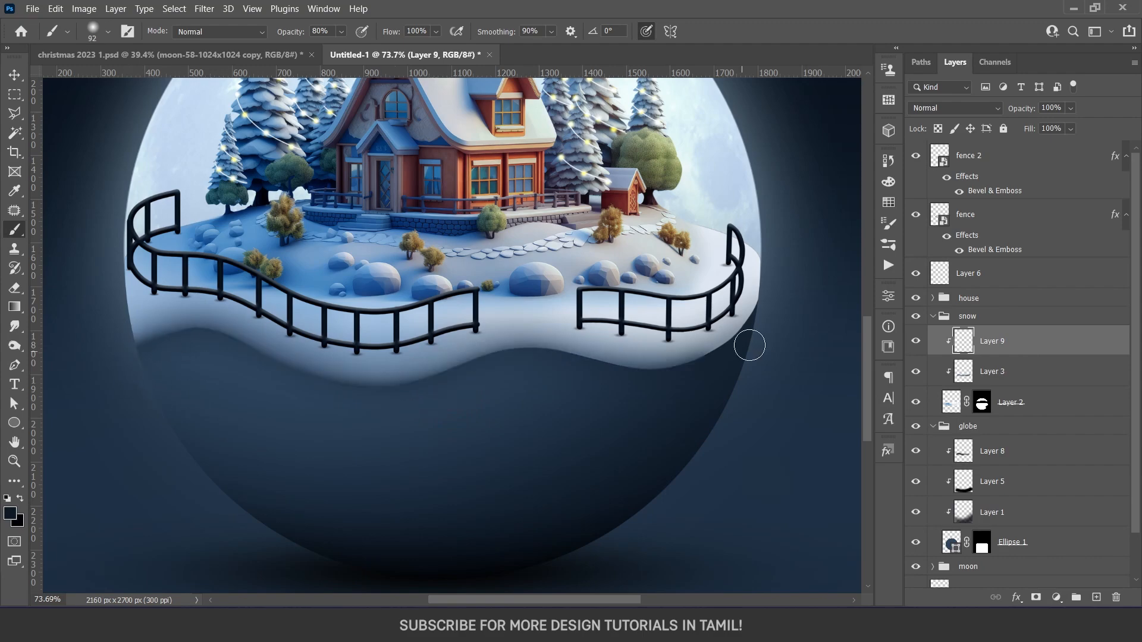
pyautogui.scroll(-5, 566, 429)
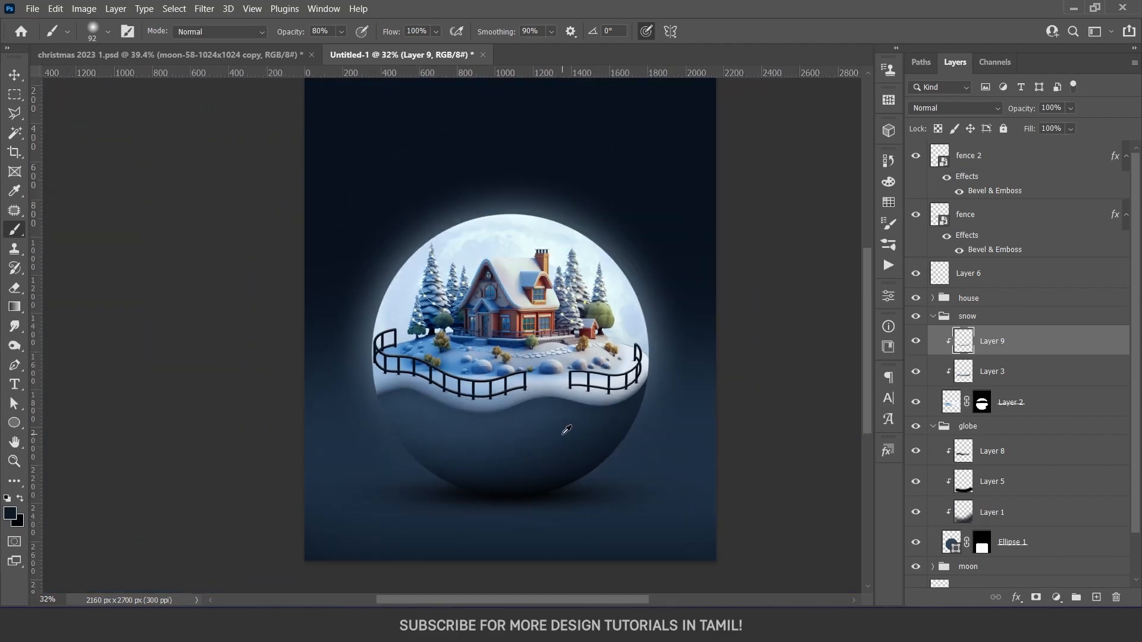
pyautogui.scroll(3, 566, 429)
pyautogui.scroll(1, 566, 429)
# Lower the snow edge shading layer's fill to 45% and the bowl shadow layer's fill to 11%
pyautogui.press('v')
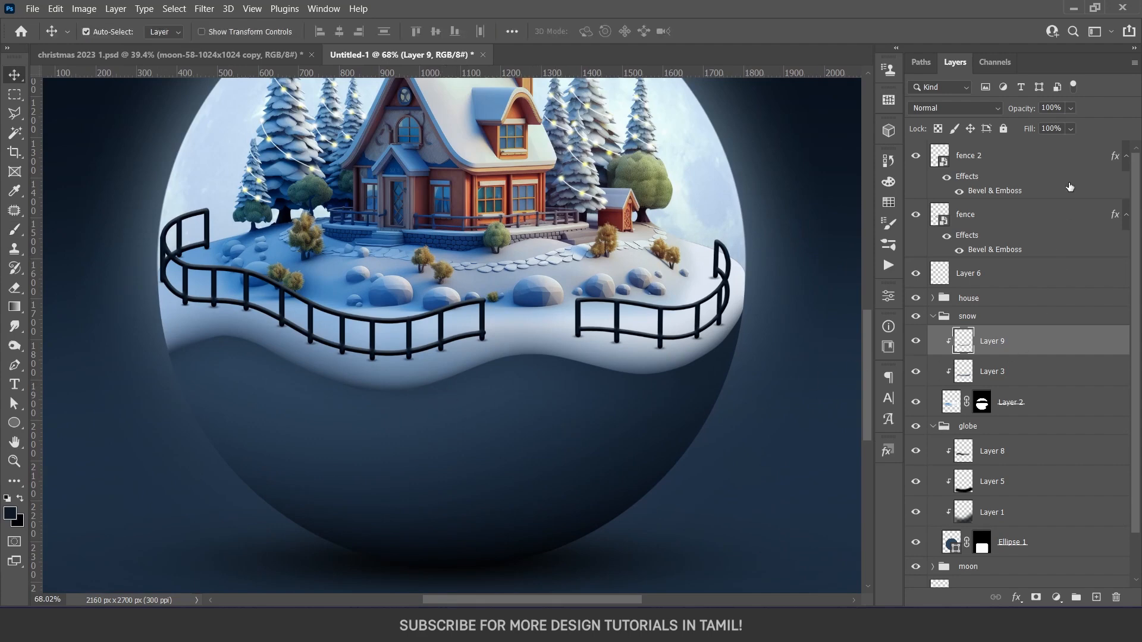
pyautogui.moveTo(1029, 144); pyautogui.dragTo(1048, 146)
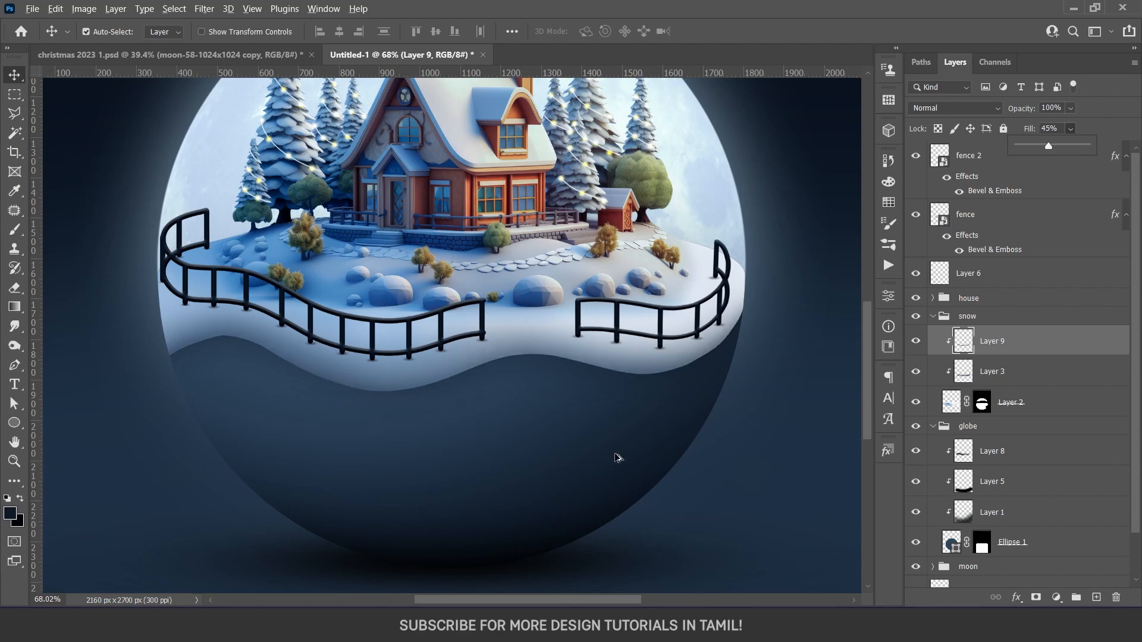
pyautogui.scroll(-5, 586, 464)
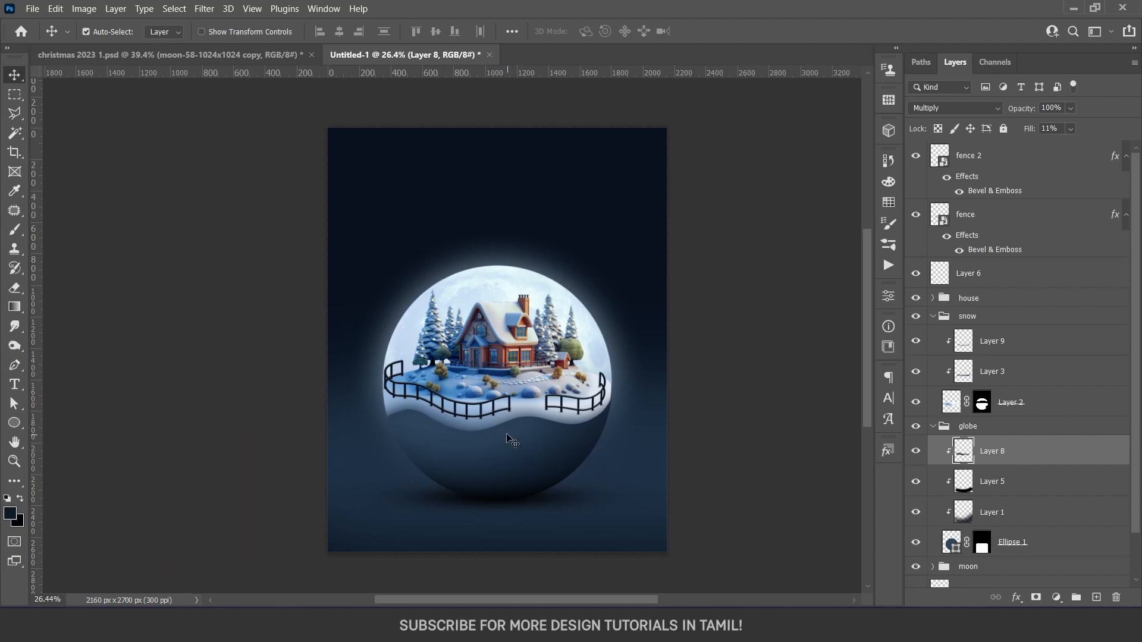
pyautogui.scroll(2, 510, 426)
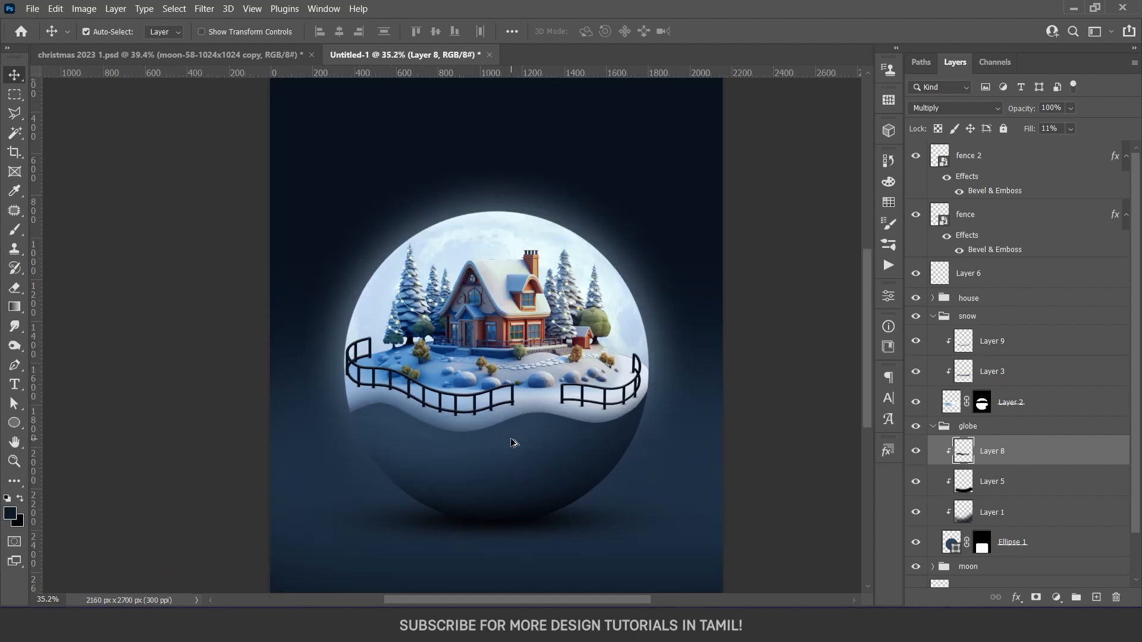
# Paint more dark shading onto the bowl on Layer 1 with a 533 px soft brush, and collapse the globe group
pyautogui.click(505, 485)
pyautogui.press('b')
pyautogui.keyDown('alt'); pyautogui.rightClick(455, 477); pyautogui.keyUp('alt')
pyautogui.moveTo(454, 473); pyautogui.dragTo(513, 495)
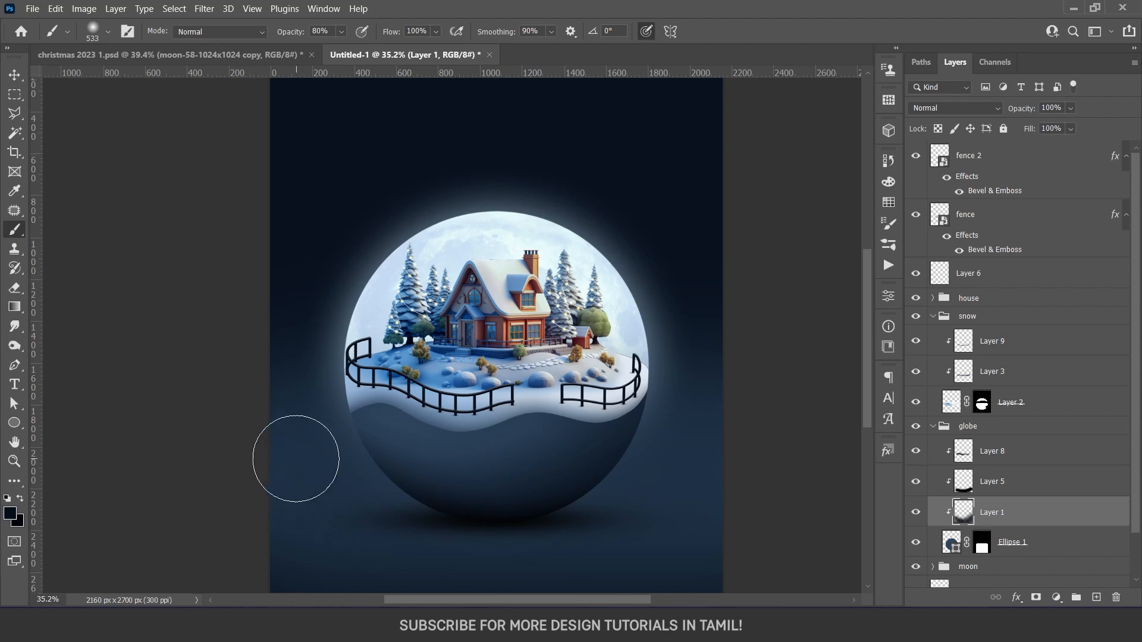
pyautogui.press('v')
pyautogui.click(933, 426)
pyautogui.click(991, 429)
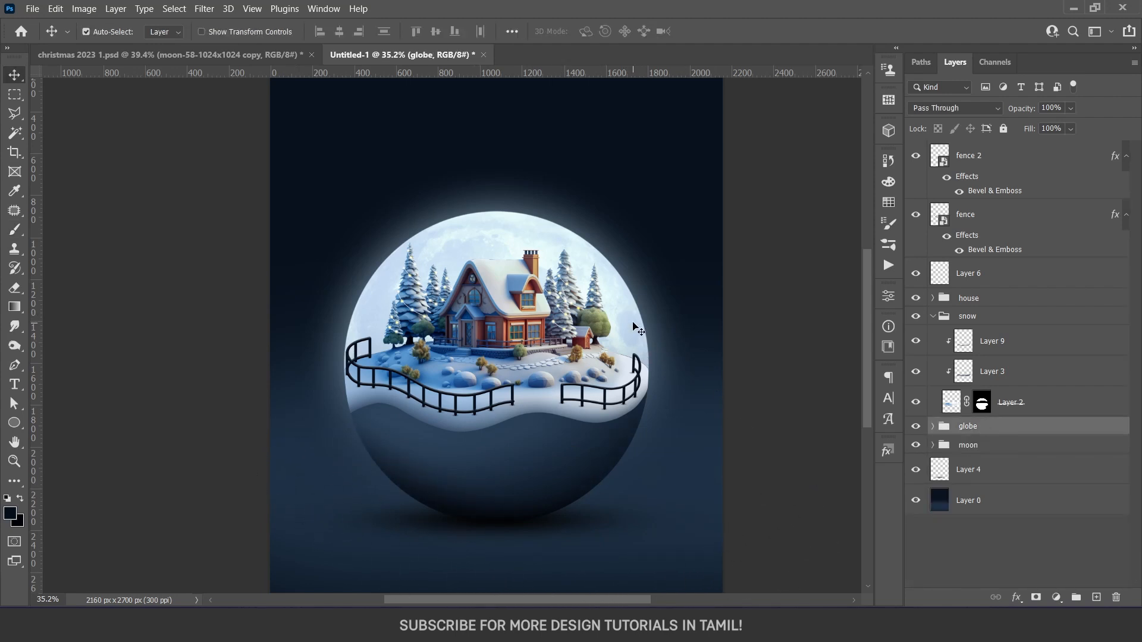
# Add a new layer above the house group and clip it to the group
pyautogui.scroll(8, 601, 321)
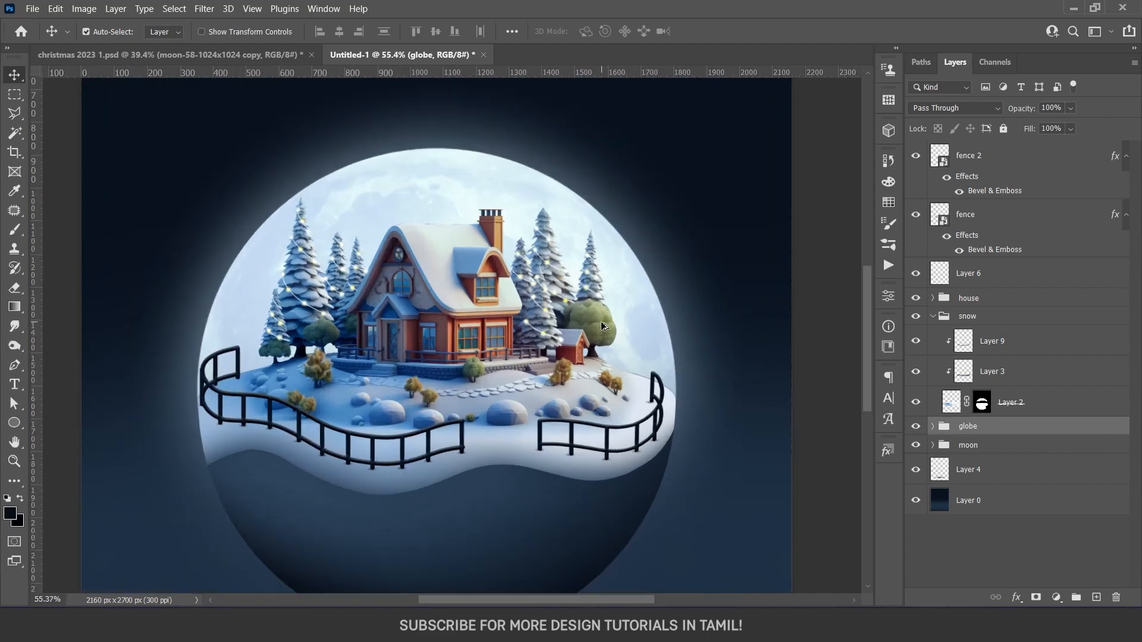
pyautogui.moveTo(618, 366); pyautogui.dragTo(662, 403)
pyautogui.scroll(3, 182, 354)
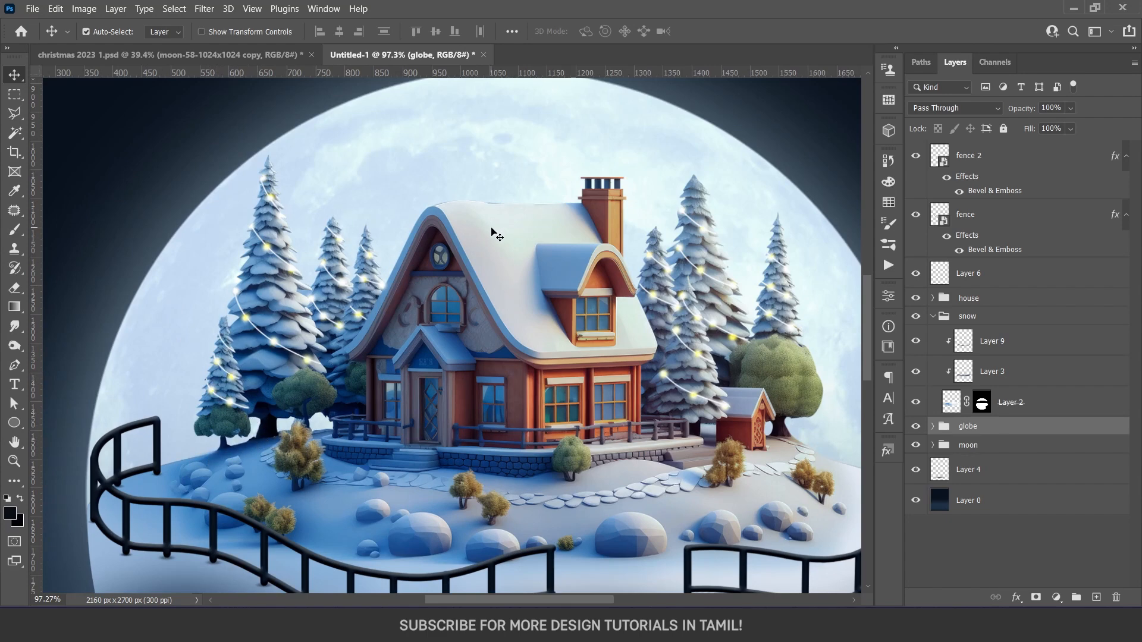
pyautogui.click(976, 302)
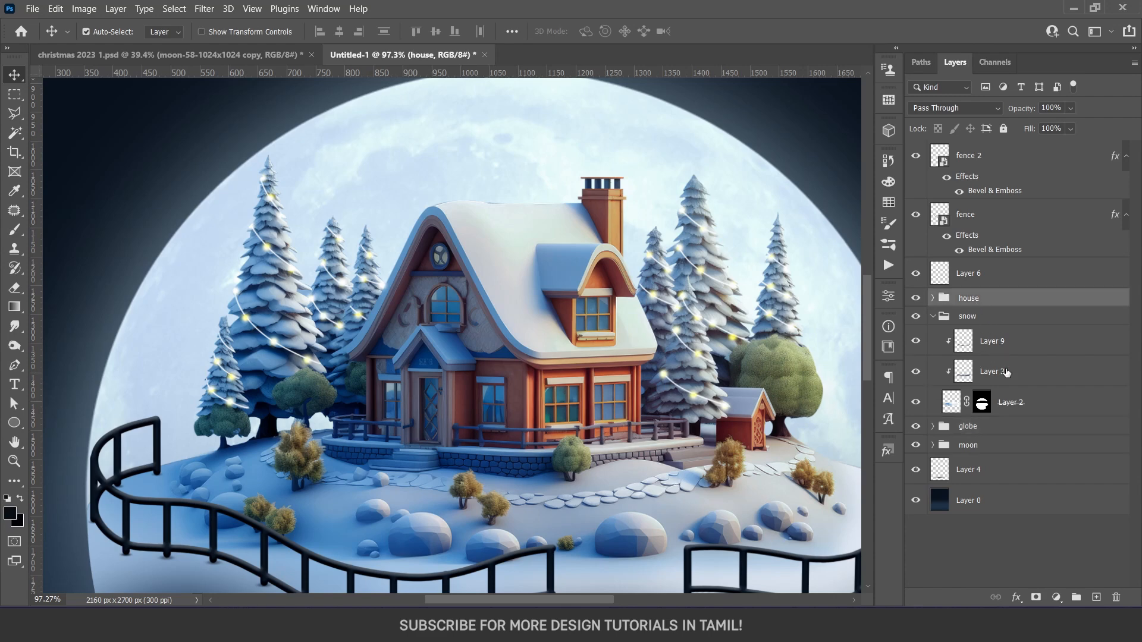
pyautogui.click(1096, 597)
pyautogui.hotkey('ctrl', 'alt', 'g')
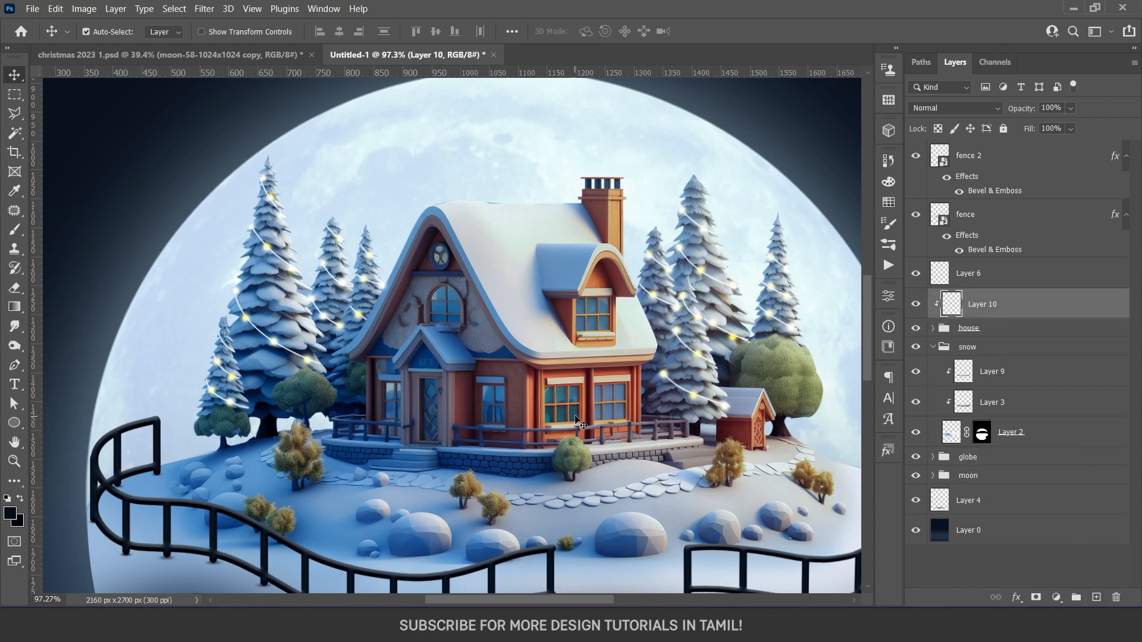
# Prepare a soft white brush and set the clipped layer's blend mode to Linear Dodge (Add)
pyautogui.press('b')
pyautogui.moveTo(296, 383)
pyautogui.mouseDown()
pyautogui.moveTo(159, 392)
pyautogui.moveTo(191, 400)
pyautogui.moveTo(196, 426)
pyautogui.mouseUp()
pyautogui.press('d')
pyautogui.press('x')
pyautogui.scroll(5, 163, 388)
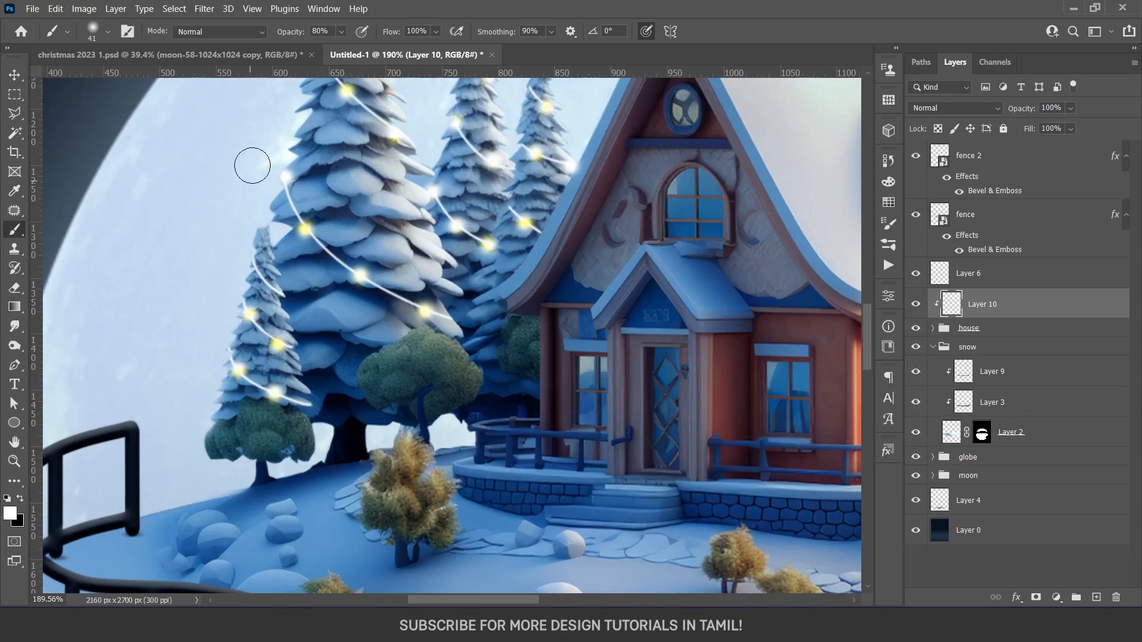
pyautogui.click(955, 108)
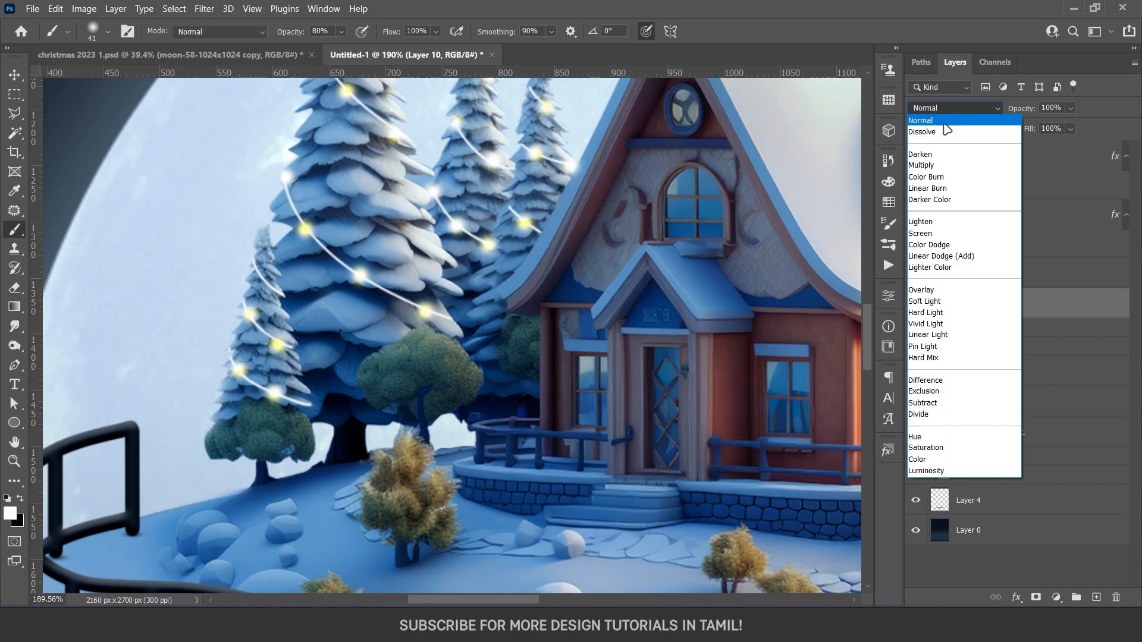
pyautogui.click(937, 256)
# Paint white rim light around the pine trees beside the house's front gable with a 21 px brush, undoing the last stroke
pyautogui.scroll(3, 416, 278)
pyautogui.scroll(3, 274, 320)
pyautogui.press('[')
pyautogui.press('[')
pyautogui.moveTo(442, 269); pyautogui.dragTo(423, 412)
pyautogui.moveTo(494, 366); pyautogui.dragTo(463, 264)
pyautogui.moveTo(528, 282); pyautogui.dragTo(486, 474)
pyautogui.hotkey('ctrl', 'z')
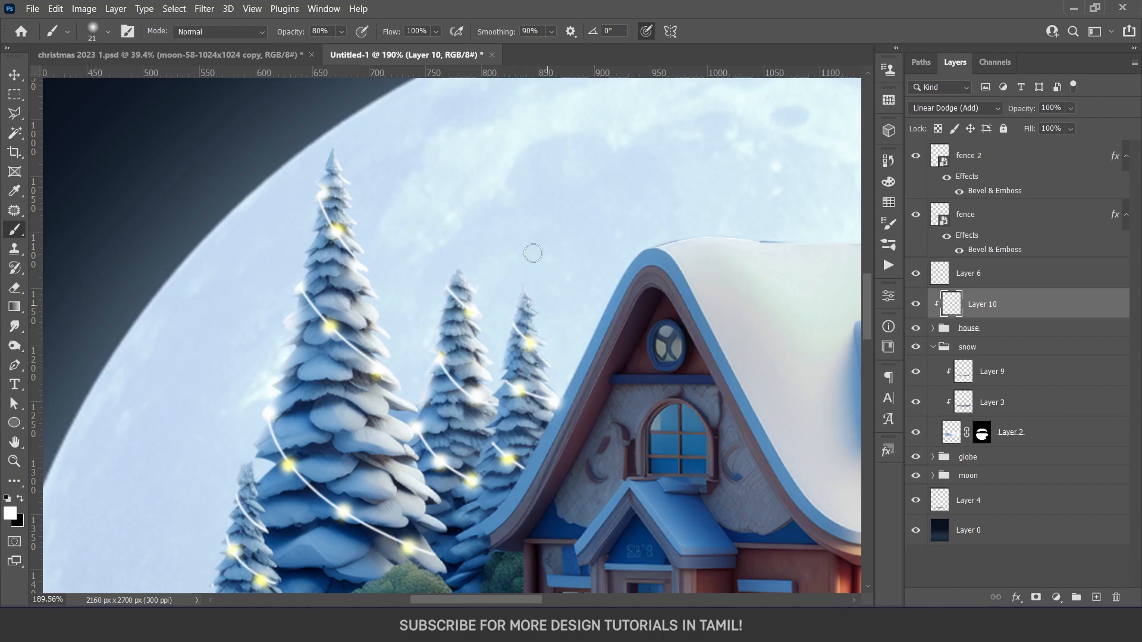
# Compare the rim light by toggling its layer, and extend it over the trees and roof with a 51 px brush
pyautogui.scroll(-5, 543, 297)
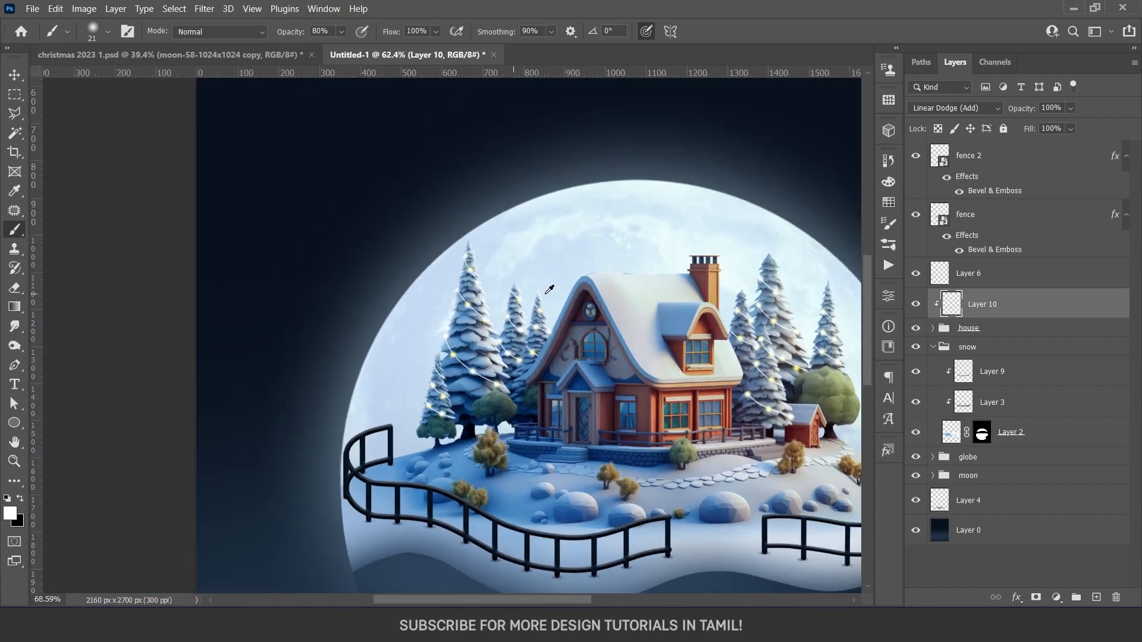
pyautogui.scroll(3, 549, 290)
pyautogui.click(915, 307)
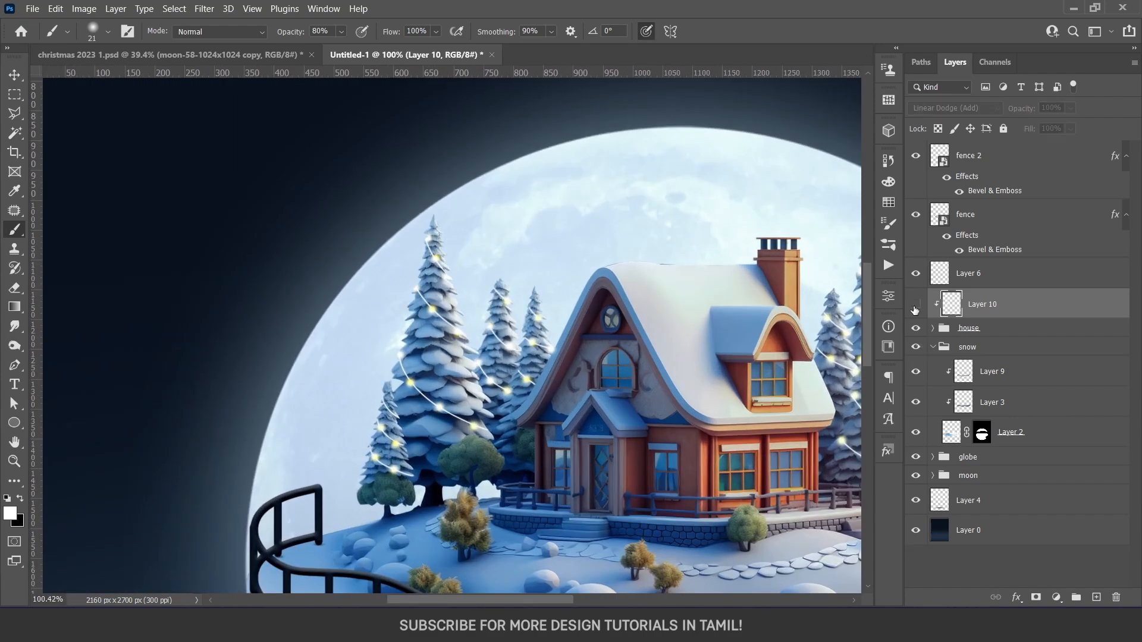
pyautogui.click(915, 307)
pyautogui.moveTo(379, 341); pyautogui.dragTo(389, 353)
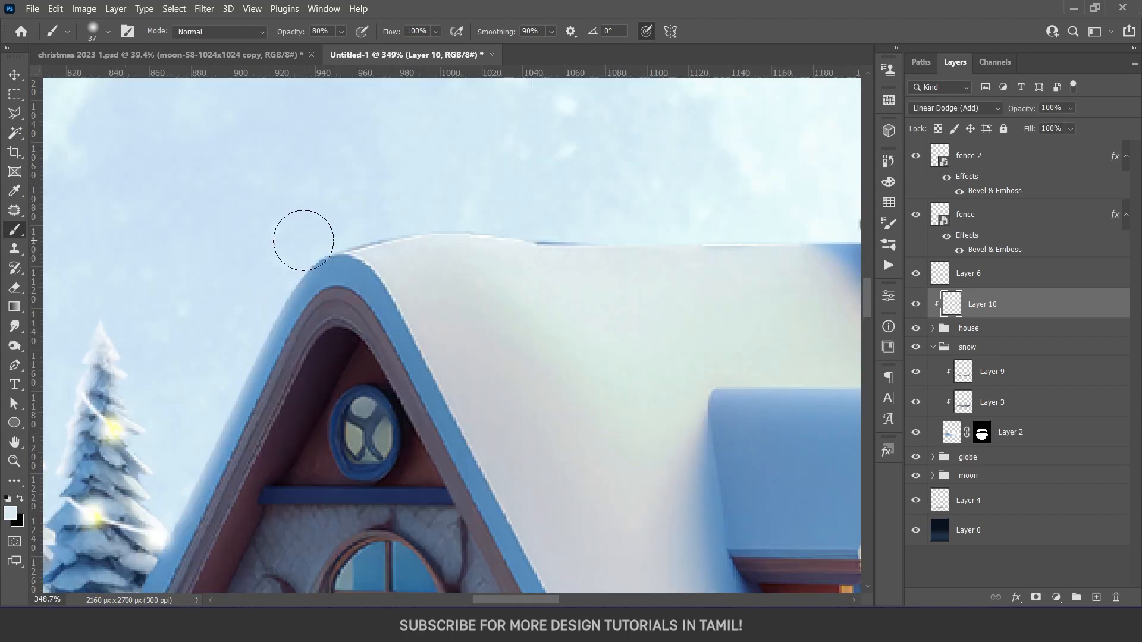
pyautogui.moveTo(303, 239)
pyautogui.mouseDown()
pyautogui.moveTo(486, 218)
pyautogui.moveTo(735, 217)
pyautogui.mouseUp()
# Paint pale blue rim light around the roof ridge and chimney with a 37 px brush
pyautogui.hscroll(5, 406, 222)
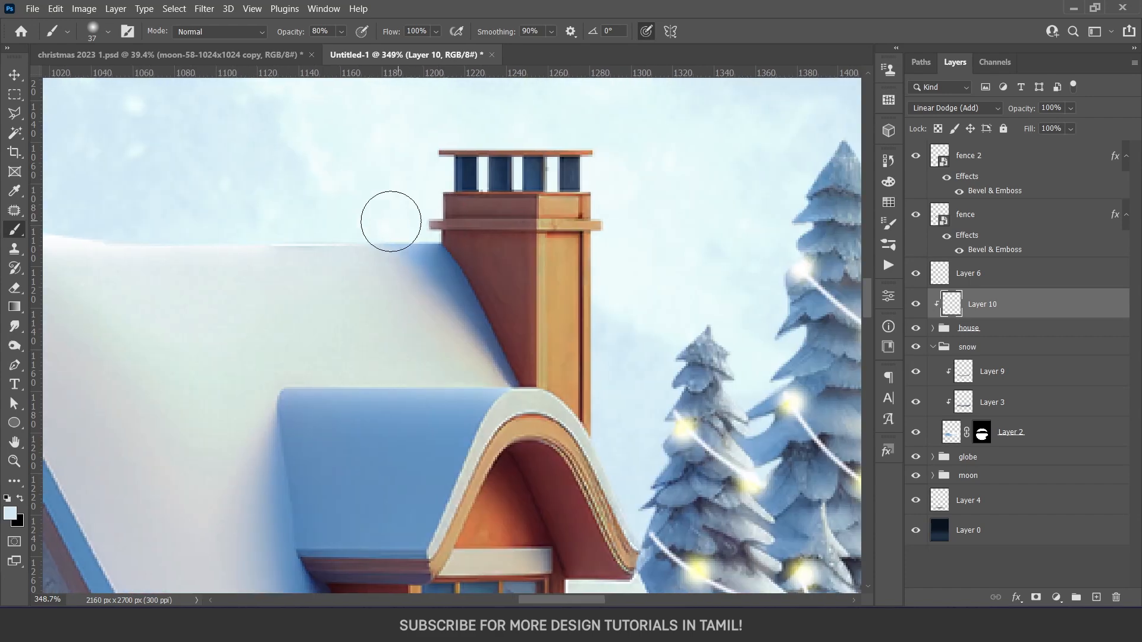
pyautogui.moveTo(410, 153)
pyautogui.mouseDown()
pyautogui.moveTo(467, 129)
pyautogui.moveTo(726, 136)
pyautogui.mouseUp()
pyautogui.moveTo(608, 209)
pyautogui.mouseDown()
pyautogui.moveTo(612, 428)
pyautogui.moveTo(546, 372)
pyautogui.moveTo(577, 424)
pyautogui.mouseUp()
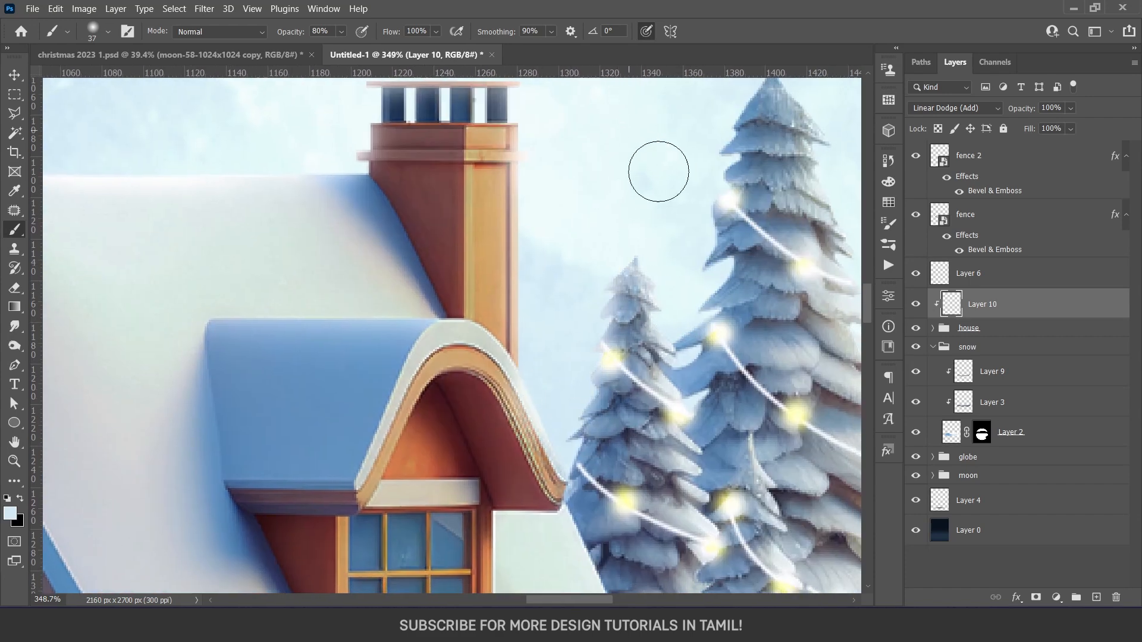
# Paint pale blue rim light around the pines and round tree beyond the chimney, undoing one stray stroke
pyautogui.scroll(-3, 628, 125)
pyautogui.scroll(-3, 581, 120)
pyautogui.moveTo(685, 461); pyautogui.dragTo(717, 300)
pyautogui.moveTo(783, 470); pyautogui.dragTo(728, 230)
pyautogui.moveTo(764, 449); pyautogui.dragTo(658, 245)
pyautogui.moveTo(670, 286)
pyautogui.mouseDown()
pyautogui.moveTo(710, 376)
pyautogui.moveTo(683, 430)
pyautogui.moveTo(671, 423)
pyautogui.moveTo(735, 257)
pyautogui.moveTo(688, 432)
pyautogui.mouseUp()
pyautogui.hotkey('ctrl', 'z')
pyautogui.moveTo(716, 354)
pyautogui.mouseDown()
pyautogui.moveTo(703, 442)
pyautogui.moveTo(654, 439)
pyautogui.mouseUp()
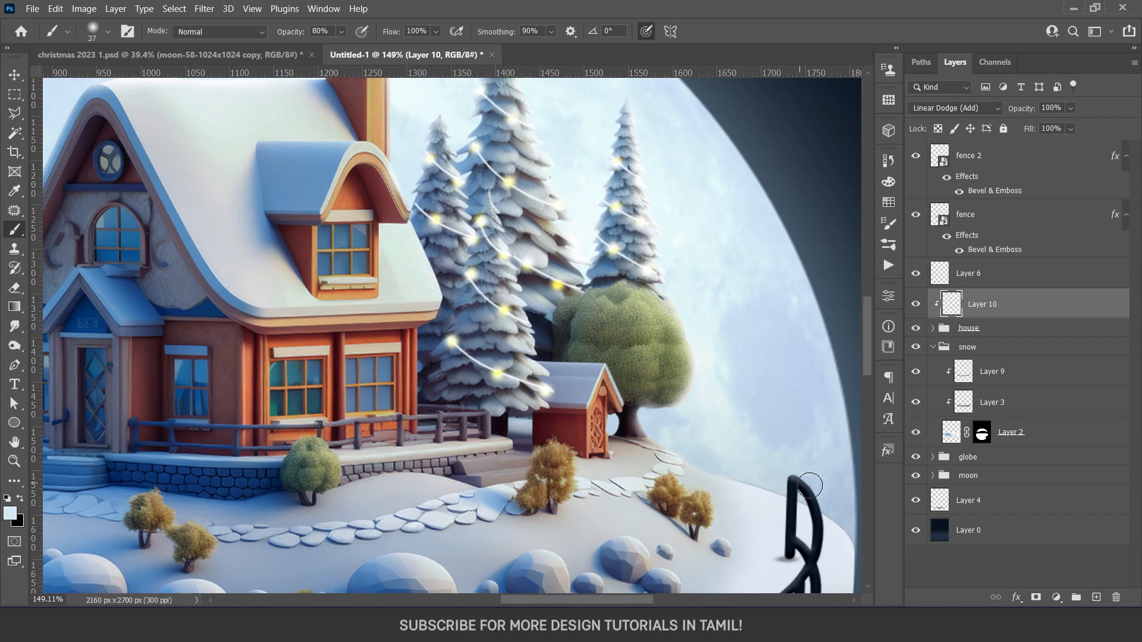
# Examine the rim light on the whole poster by toggling Layer 10's visibility
pyautogui.press('v')
pyautogui.hotkey('ctrl', '0')
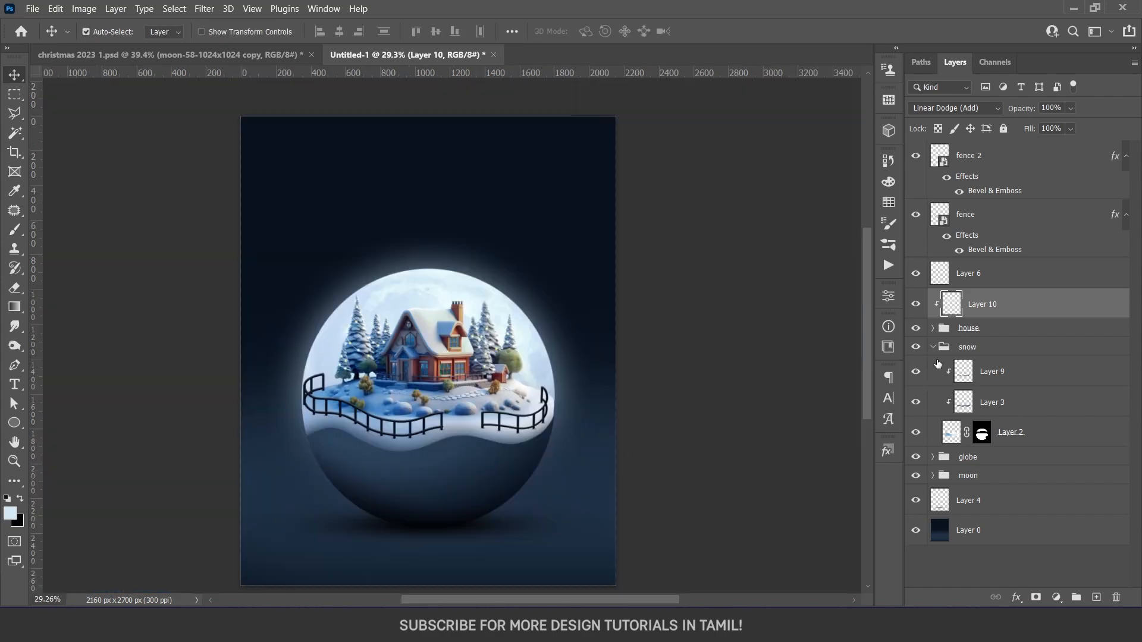
pyautogui.click(918, 306)
pyautogui.click(916, 305)
pyautogui.click(919, 308)
pyautogui.click(920, 308)
pyautogui.scroll(2, 405, 385)
# Compare the house with and without its Brightness/Contrast 1 adjustment, and set the adjustment's brightness to -7
pyautogui.click(408, 378)
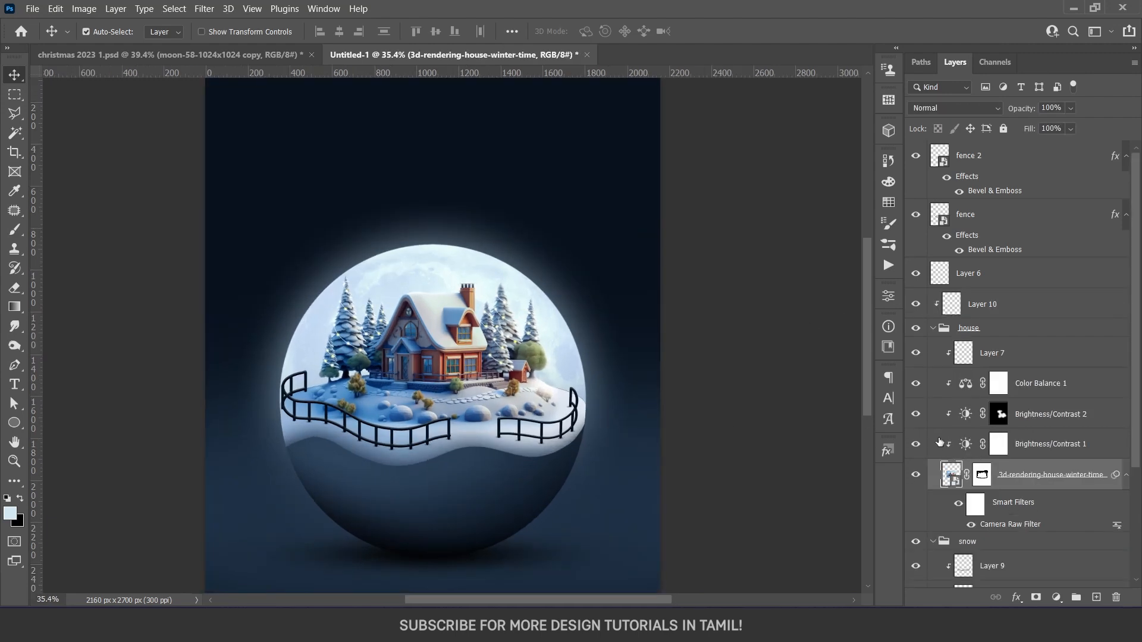
pyautogui.click(917, 445)
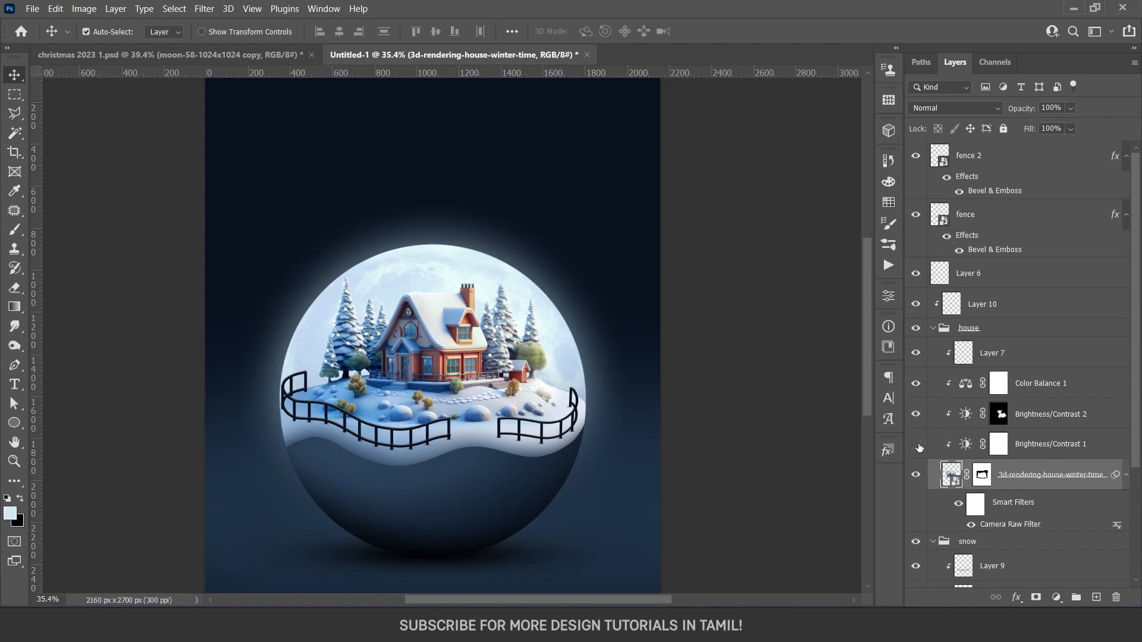
pyautogui.click(920, 447)
pyautogui.click(957, 449)
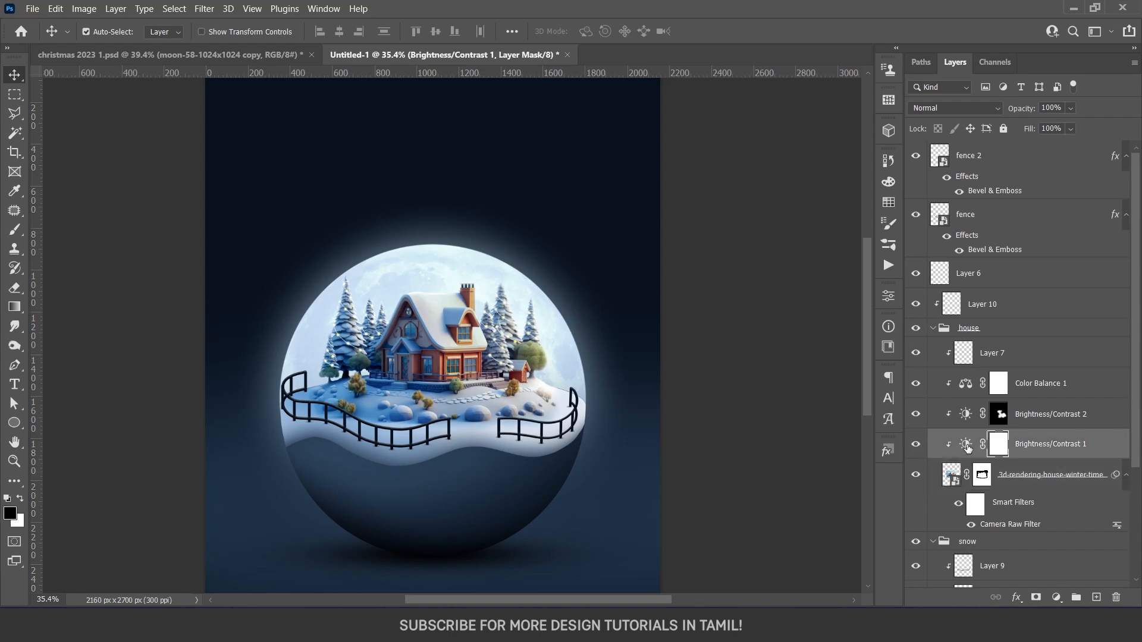
pyautogui.doubleClick(966, 445)
pyautogui.moveTo(713, 350); pyautogui.dragTo(730, 351)
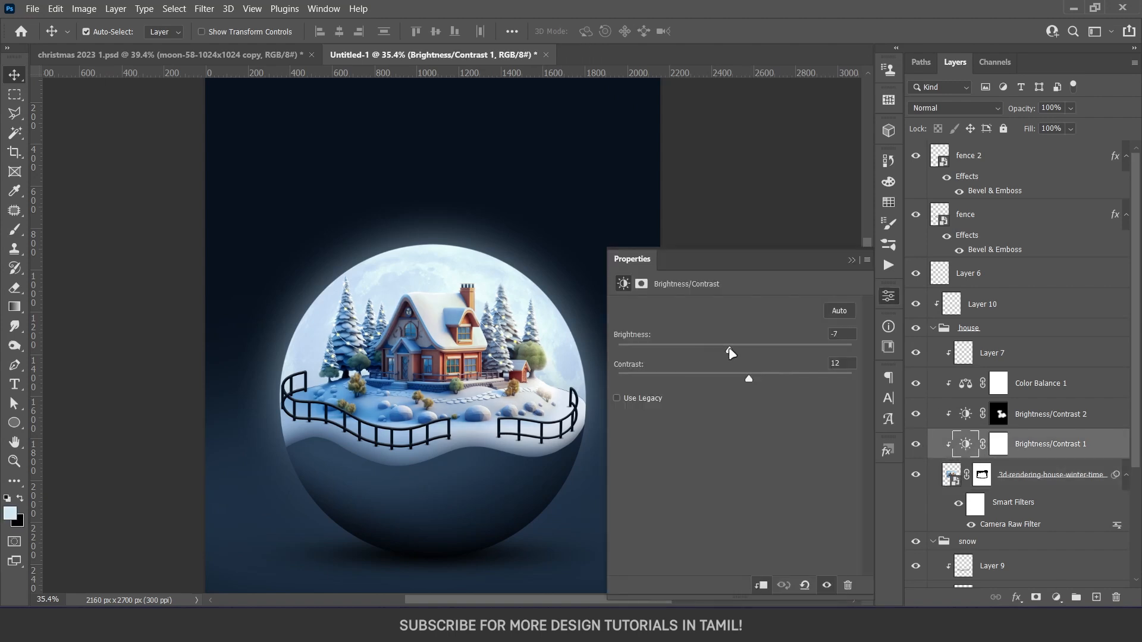
# Copy the rock texture layer from christmas 2023 1.psd into the snow globe poster document
pyautogui.scroll(-3, 492, 422)
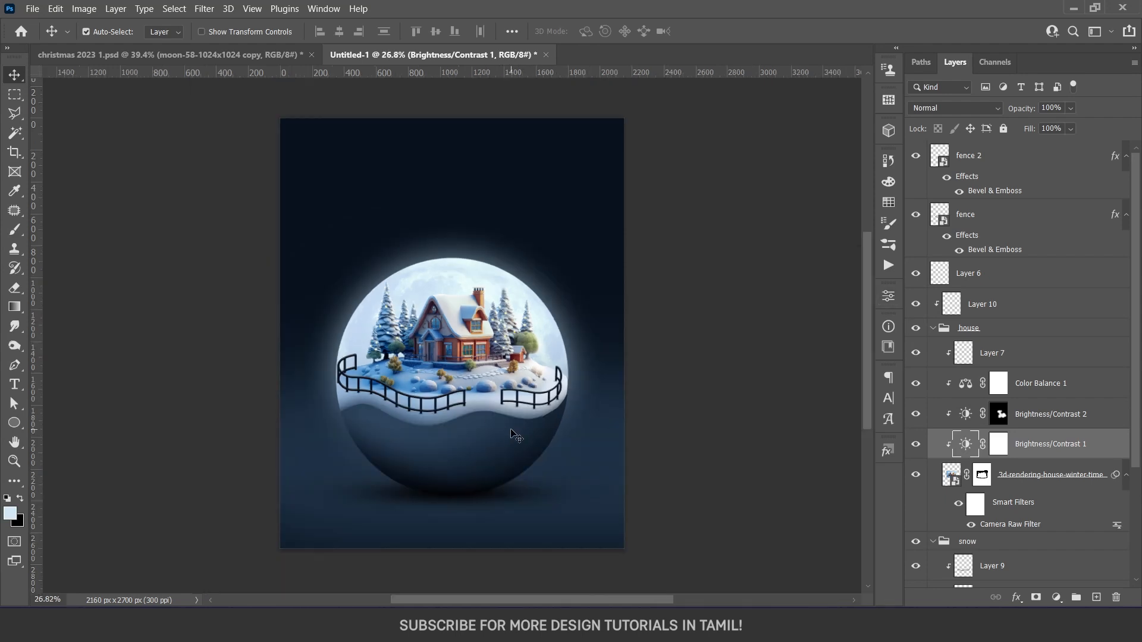
pyautogui.click(262, 54)
pyautogui.moveTo(981, 570); pyautogui.dragTo(459, 437)
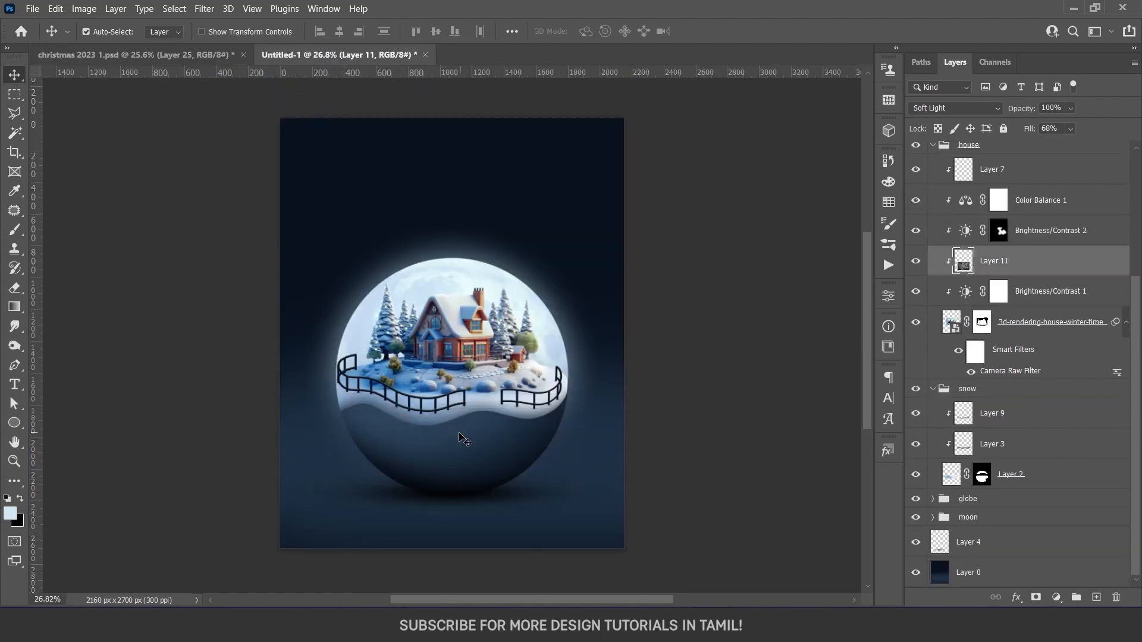
# Move the rock texture layer into the globe group above Layer 8 and clip it to the bowl shape
pyautogui.moveTo(1017, 261); pyautogui.dragTo(1002, 143)
pyautogui.moveTo(560, 452)
pyautogui.mouseDown()
pyautogui.moveTo(558, 524)
pyautogui.moveTo(559, 460)
pyautogui.mouseUp()
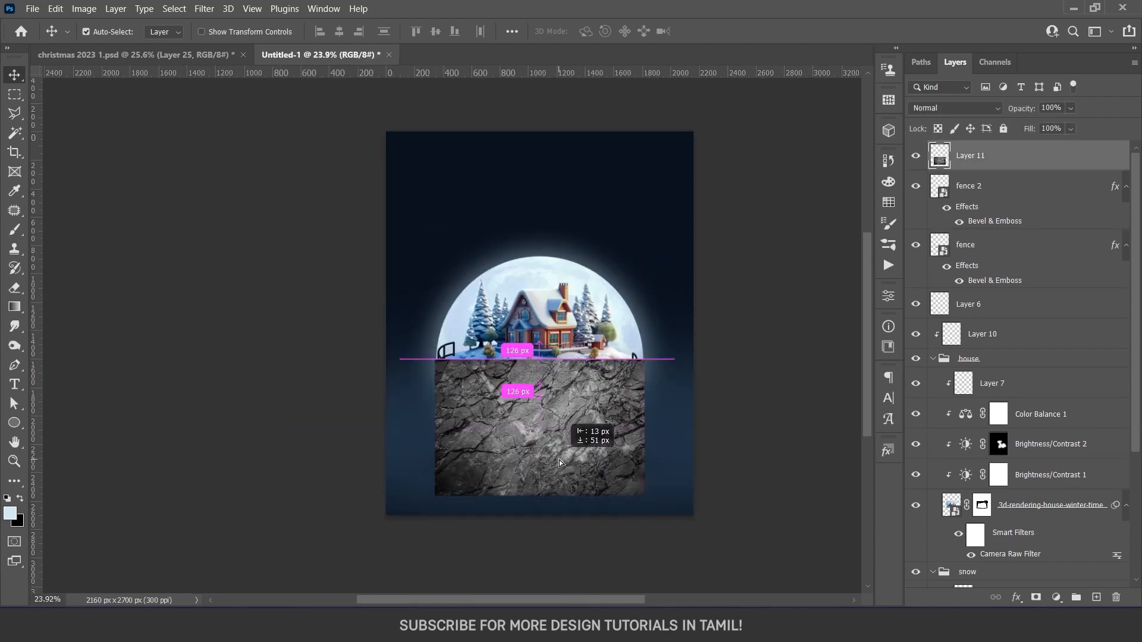
pyautogui.moveTo(1009, 164); pyautogui.dragTo(963, 491)
pyautogui.scroll(-2, 963, 513)
pyautogui.moveTo(1003, 421); pyautogui.dragTo(1005, 446)
pyautogui.keyDown('alt'); pyautogui.click(1005, 444); pyautogui.keyUp('alt')
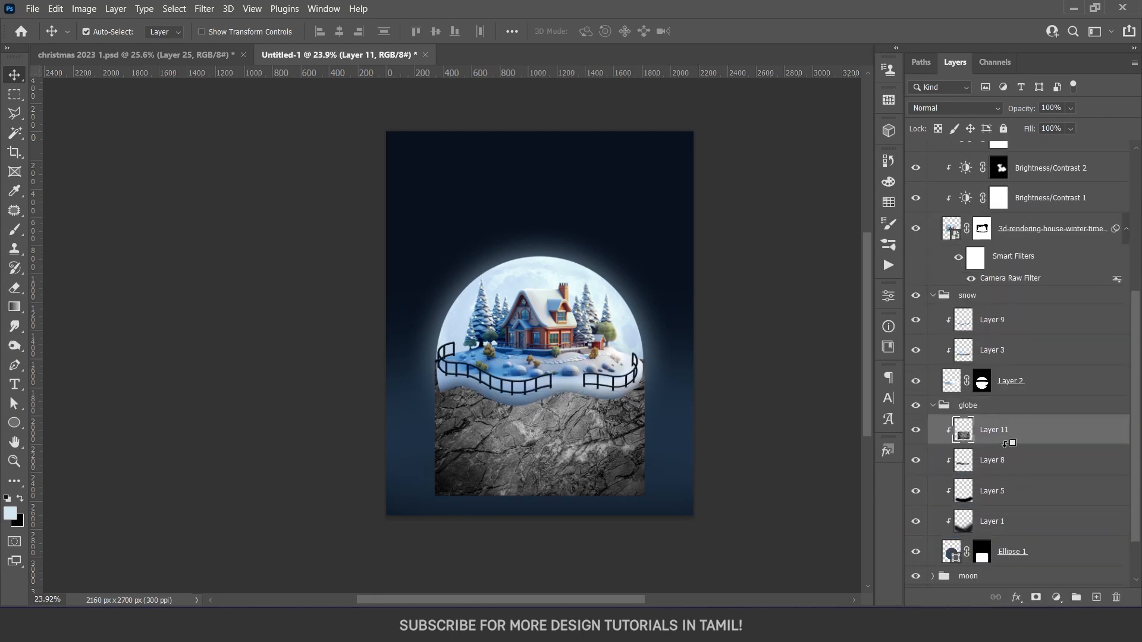
# Set the rock texture layer's blend mode to Soft Light and its fill to 54%
pyautogui.scroll(2, 595, 449)
pyautogui.click(943, 109)
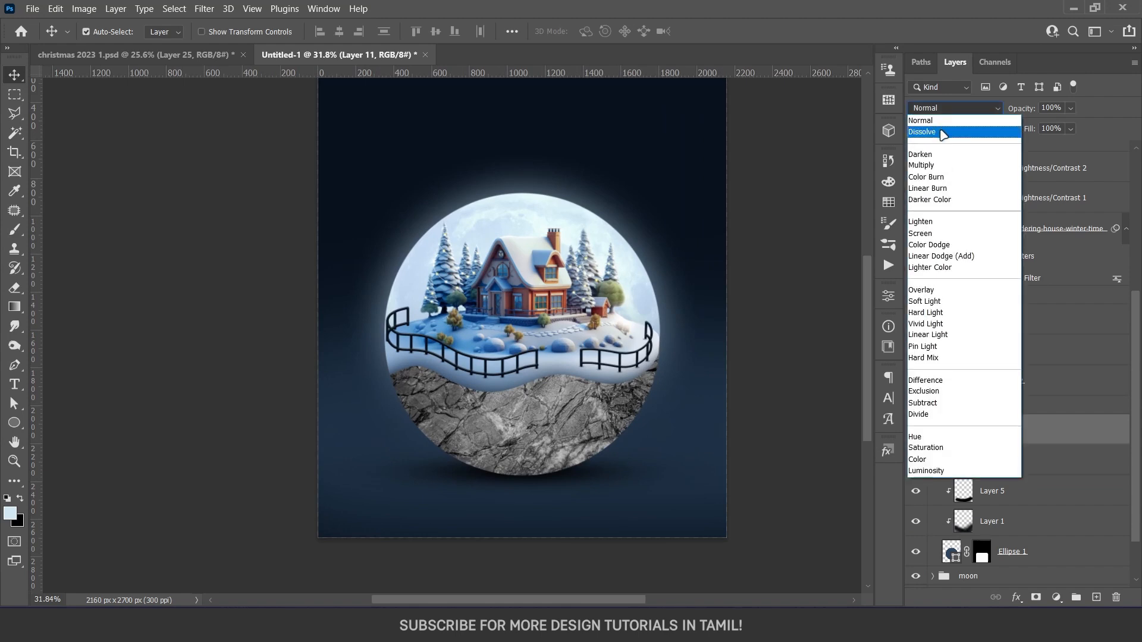
pyautogui.click(939, 303)
pyautogui.moveTo(1017, 150); pyautogui.dragTo(1054, 152)
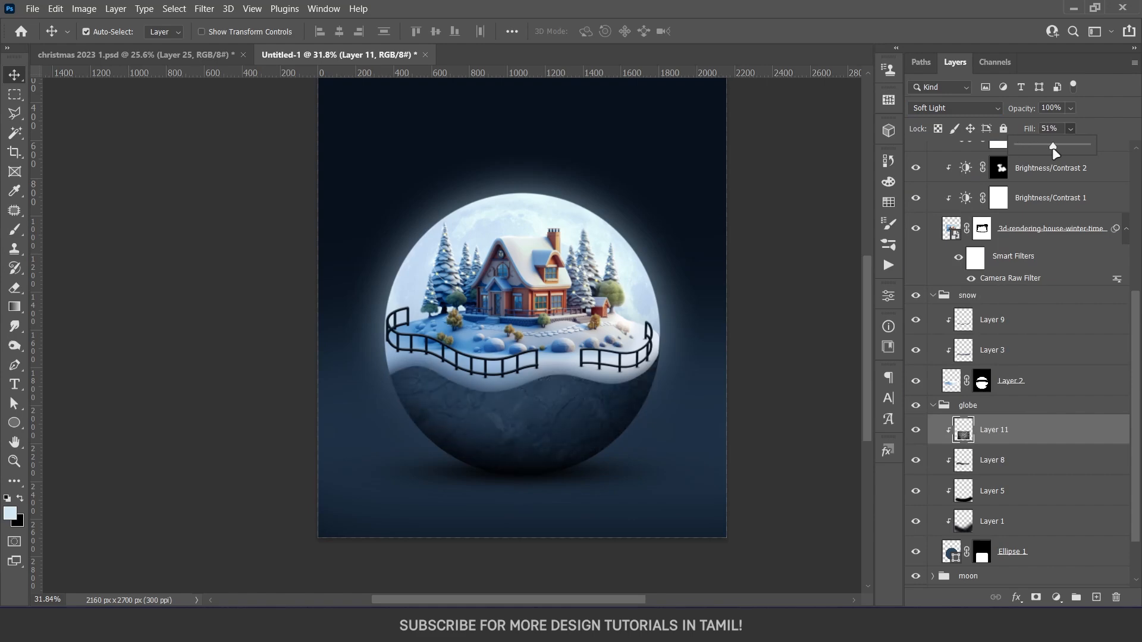
pyautogui.click(1037, 437)
# Move the rock texture layer below Layer 1, directly above Ellipse 1, and check the bowl on the whole poster
pyautogui.moveTo(1004, 430); pyautogui.dragTo(1005, 530)
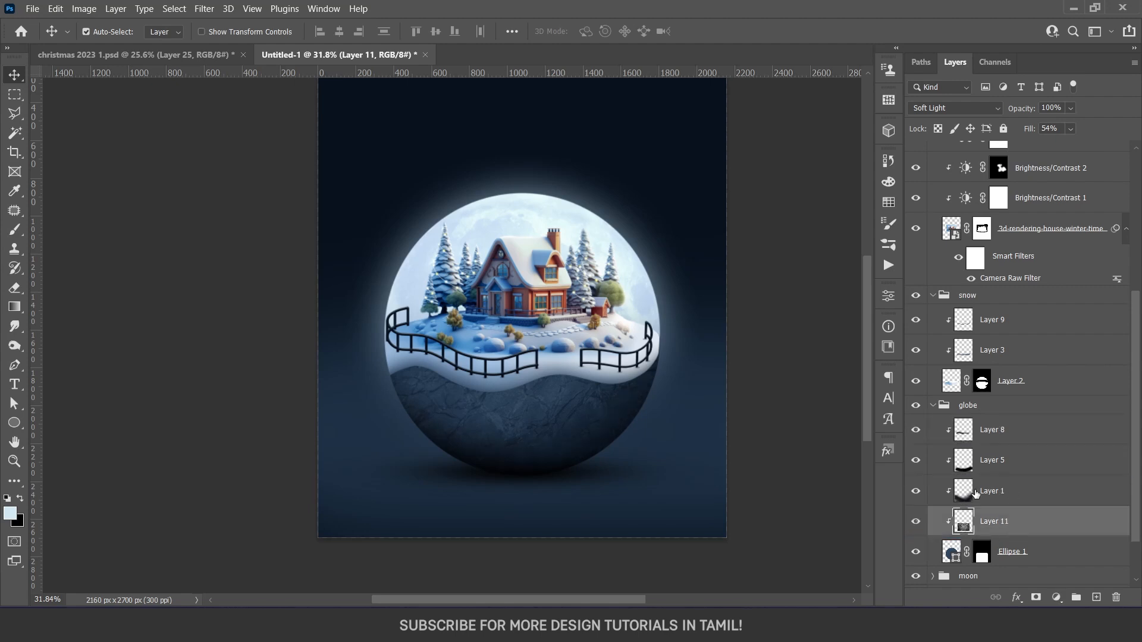
pyautogui.scroll(-2, 553, 421)
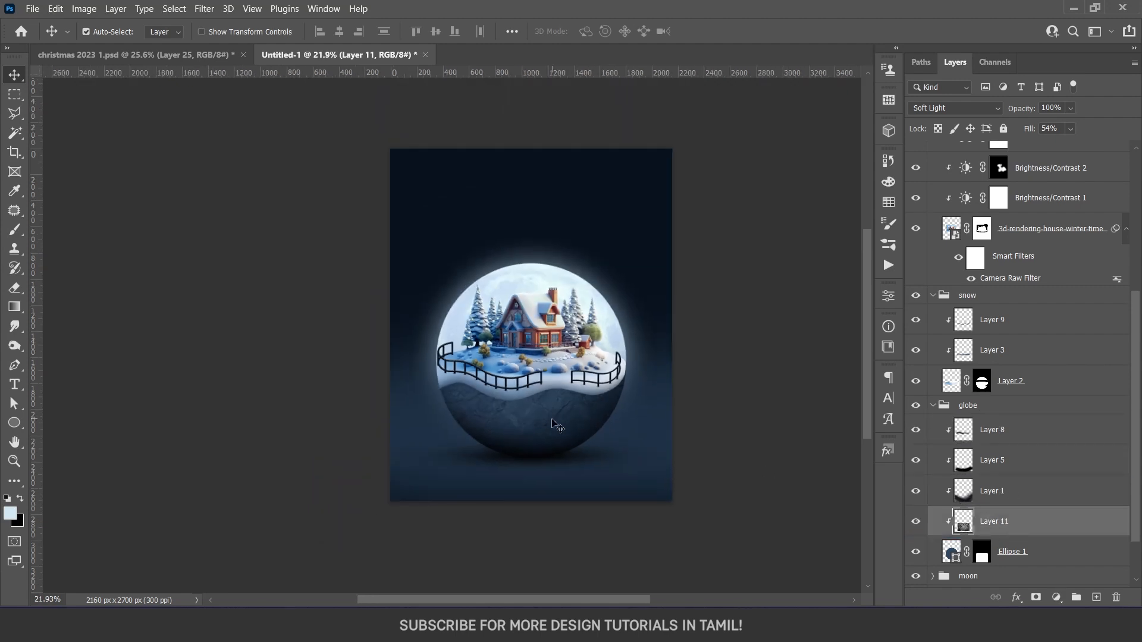
pyautogui.scroll(2, 550, 444)
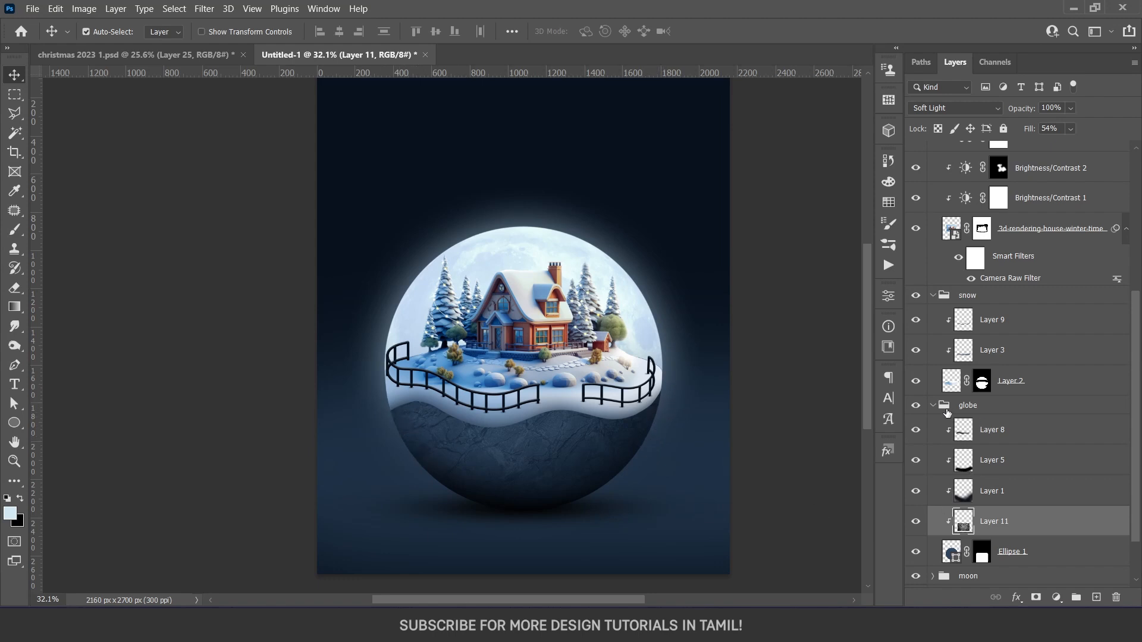
# Add a new layer clipped to the globe group and paint soft pale blue light along the bowl's sides
pyautogui.click(933, 405)
pyautogui.click(1097, 597)
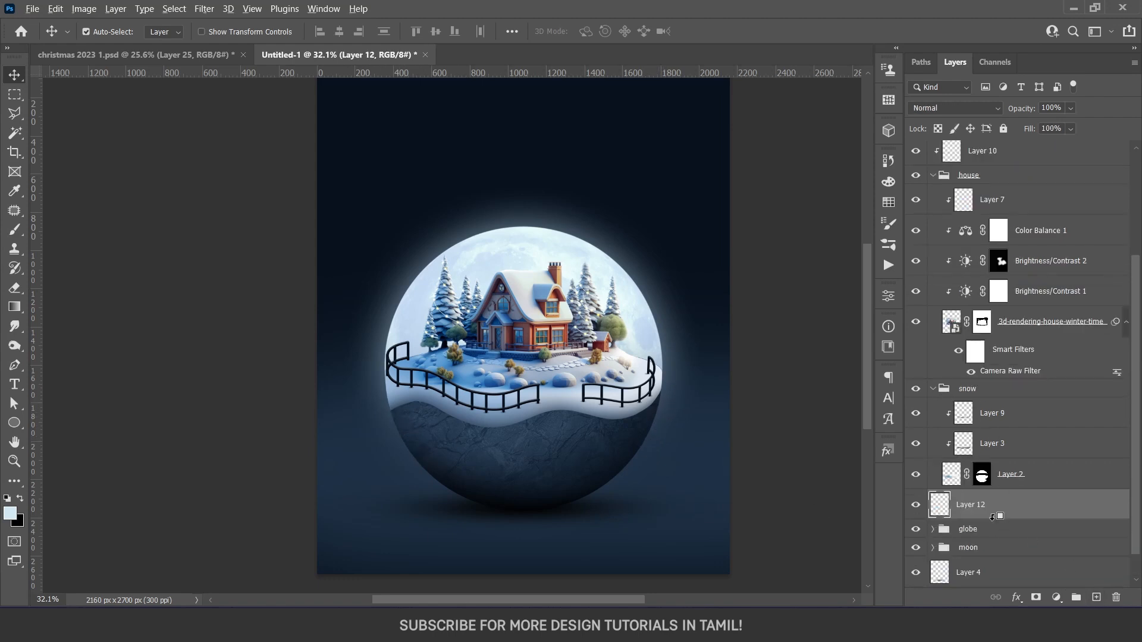
pyautogui.keyDown('alt'); pyautogui.click(951, 517); pyautogui.keyUp('alt')
pyautogui.press('b')
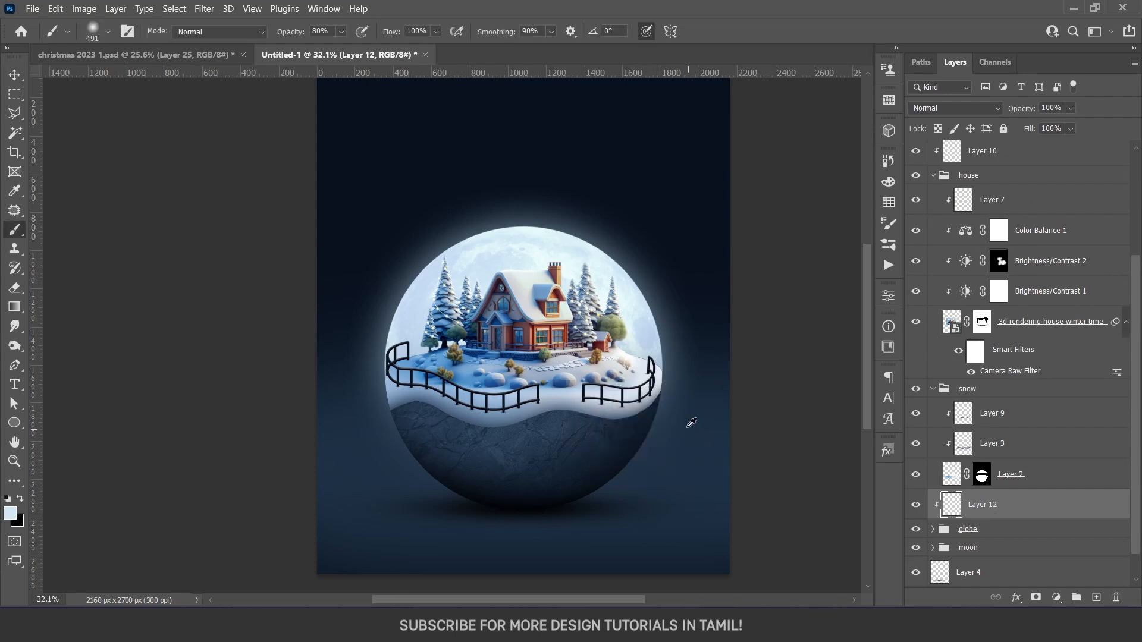
pyautogui.keyDown('alt'); pyautogui.click(661, 330); pyautogui.keyUp('alt')
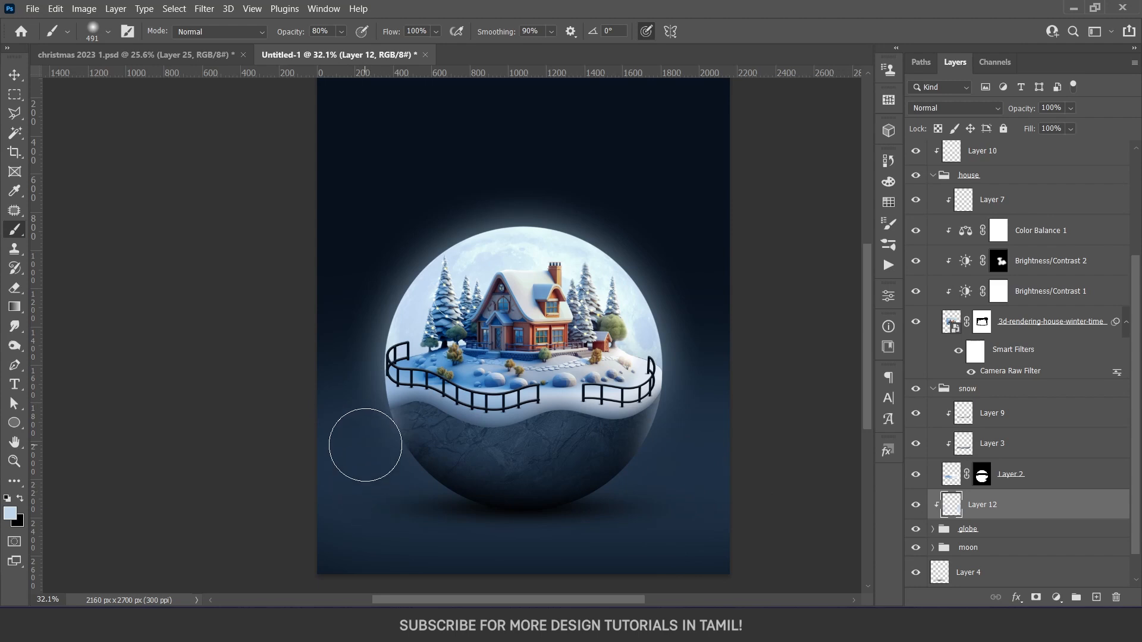
# Set the bowl's edge light layer to Linear Dodge (Add) with 47% fill
pyautogui.click(961, 110)
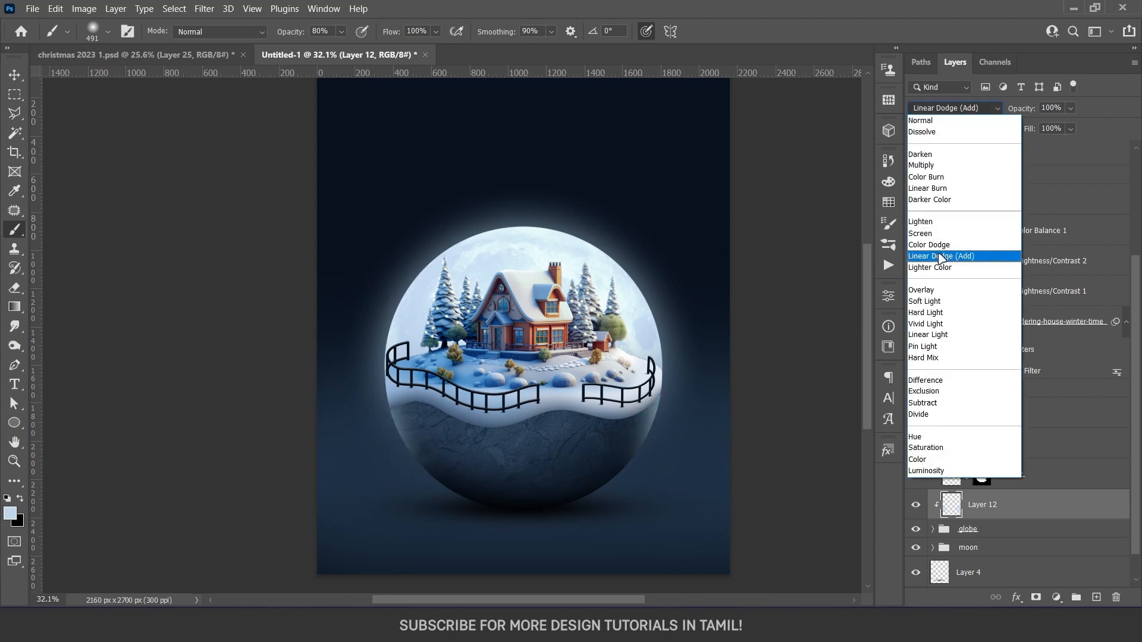
pyautogui.click(942, 257)
pyautogui.moveTo(1071, 128); pyautogui.dragTo(1053, 153)
pyautogui.press('v')
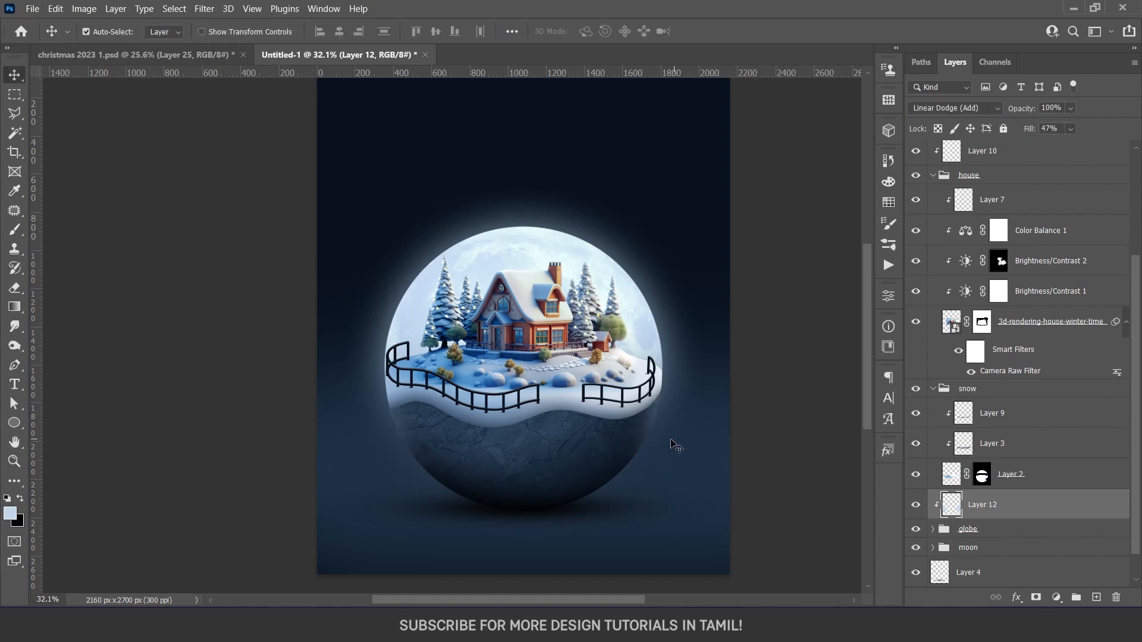
pyautogui.scroll(-3, 593, 450)
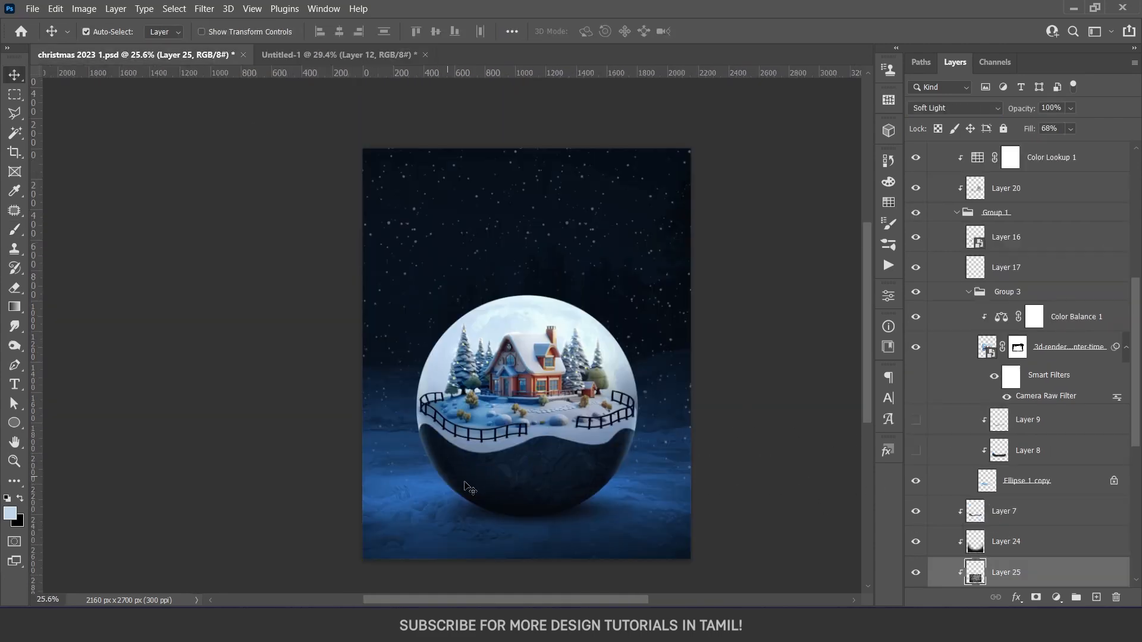
# In the snow globe poster document, add a clipped layer above Layer 8 and paint soft black shading around the bowl's lower edge
pyautogui.click(357, 55)
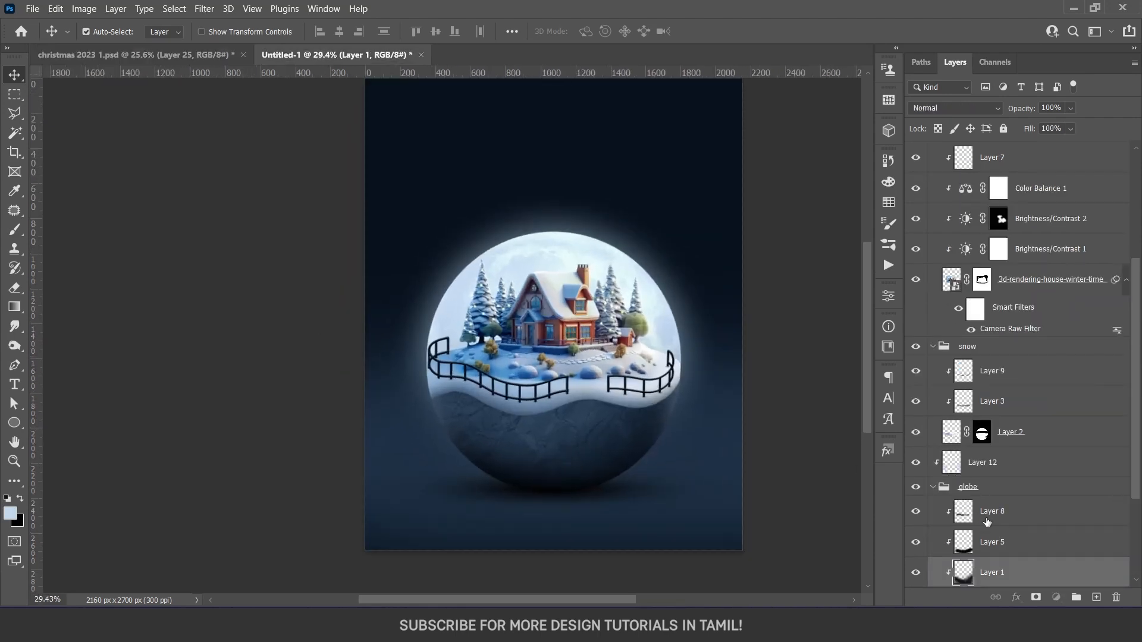
pyautogui.click(987, 522)
pyautogui.click(1097, 598)
pyautogui.keyDown('alt'); pyautogui.click(1023, 522); pyautogui.keyUp('alt')
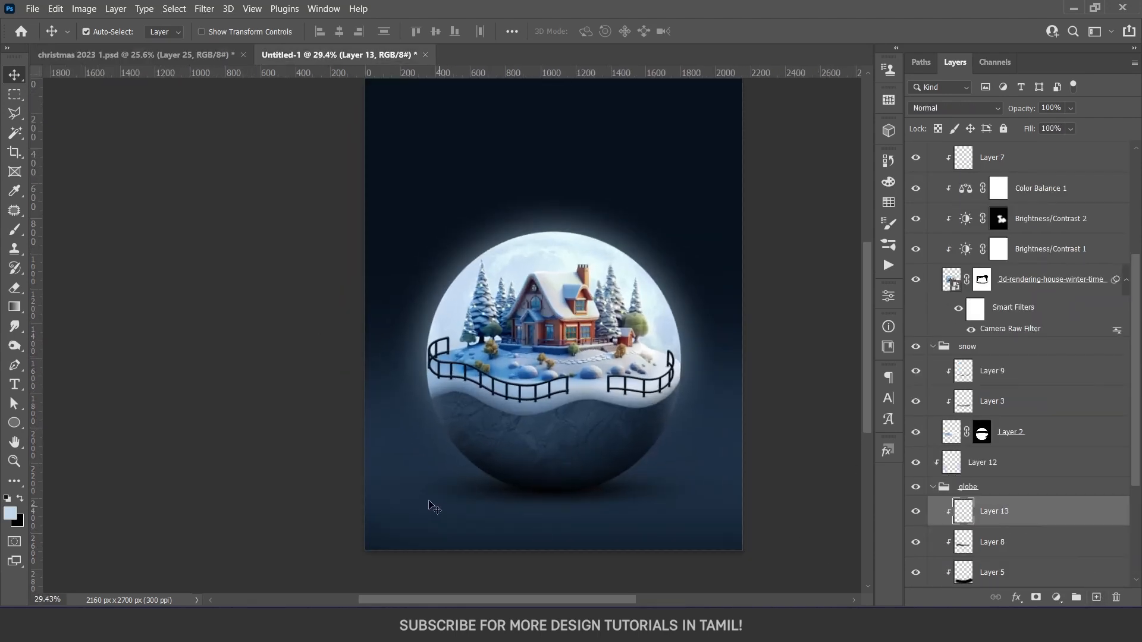
pyautogui.press('b')
pyautogui.press('d')
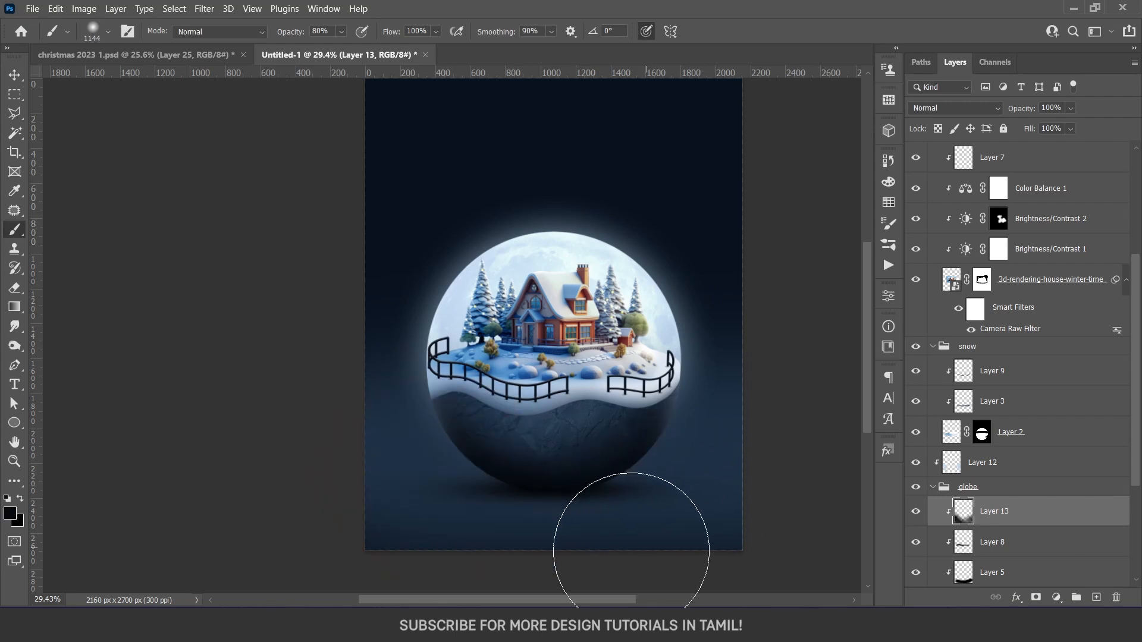
# Set the black shading layer's blend mode to Multiply and adjust its fill
pyautogui.click(978, 110)
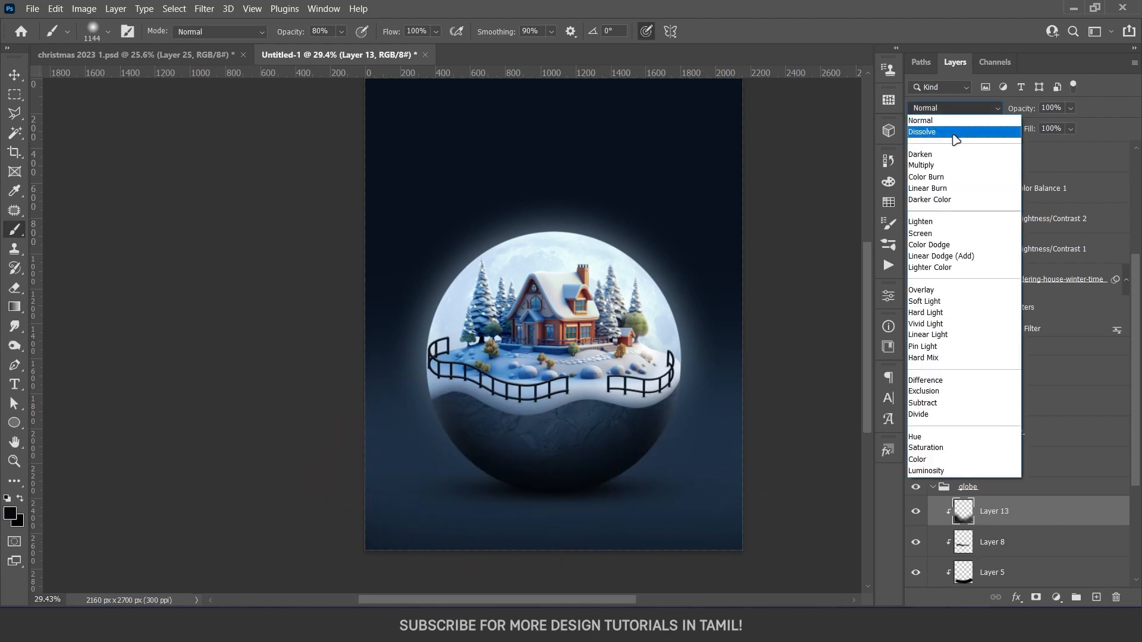
pyautogui.click(949, 166)
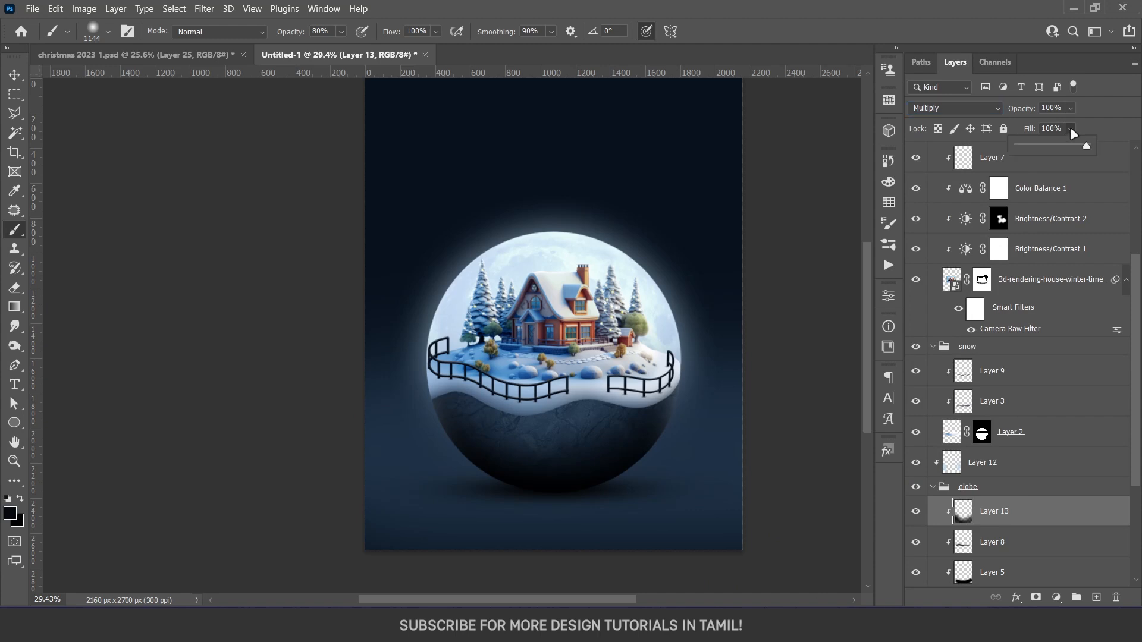
pyautogui.moveTo(1074, 133); pyautogui.dragTo(1043, 152)
pyautogui.press('v')
pyautogui.scroll(-1, 671, 462)
pyautogui.moveTo(671, 463); pyautogui.dragTo(635, 456)
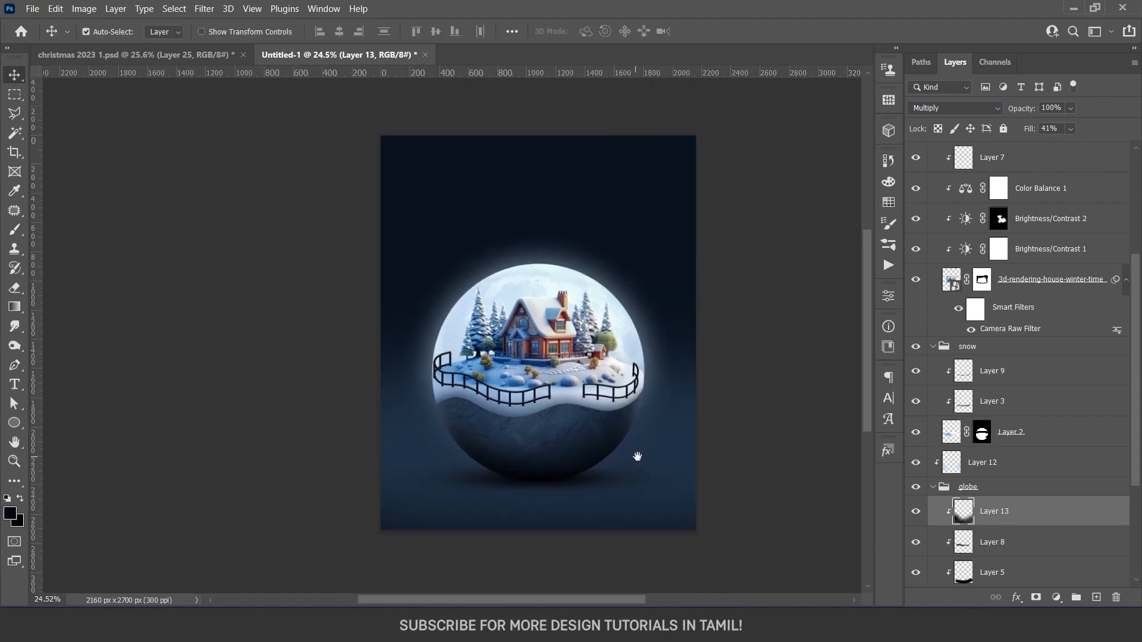
# Copy Layer 21 copy 2, the snowy landscape, from christmas 2023 1.psd into the poster and place it directly above Layer 0
pyautogui.click(148, 54)
pyautogui.moveTo(1012, 516); pyautogui.dragTo(523, 204)
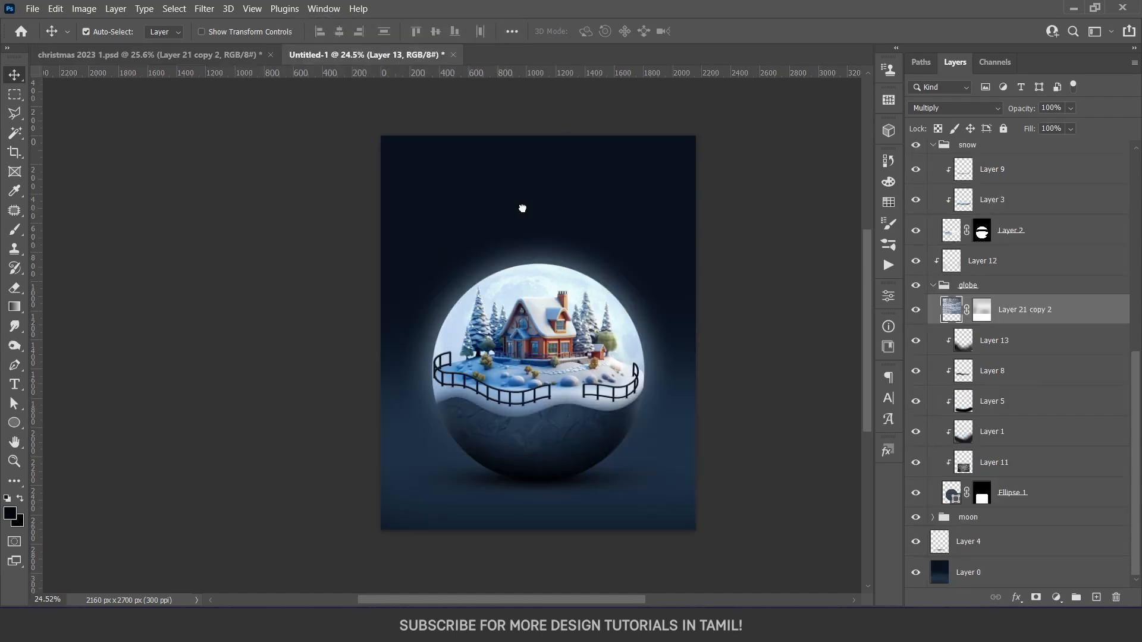
pyautogui.moveTo(1011, 309); pyautogui.dragTo(993, 555)
# Reposition the snowy landscape so it fills the whole poster and delete its layer mask
pyautogui.click(955, 108)
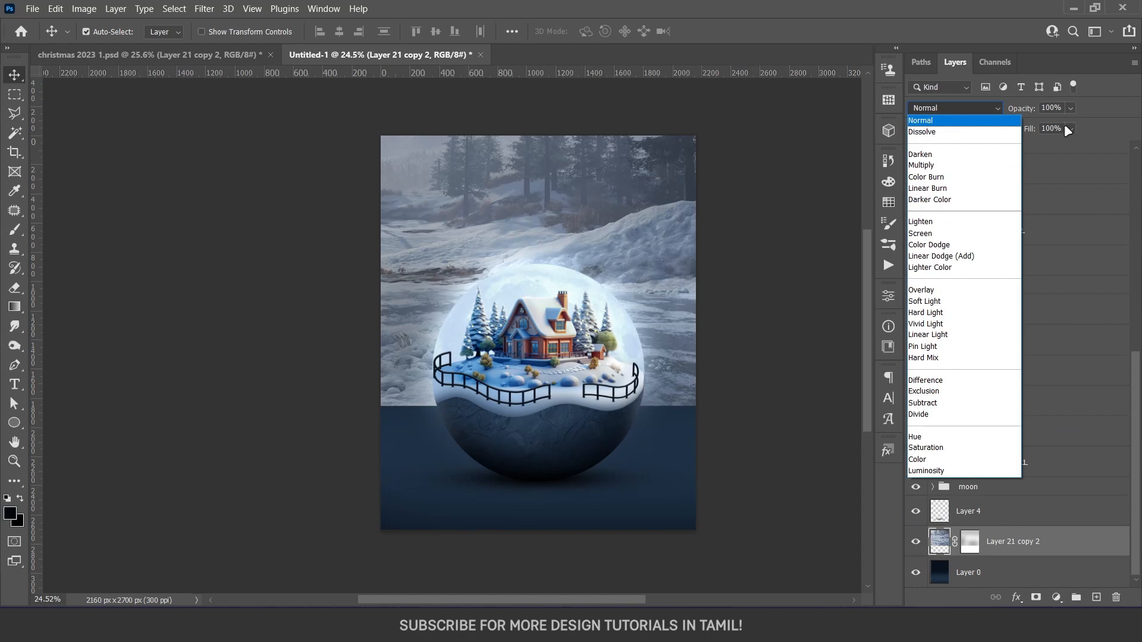
pyautogui.click(928, 115)
pyautogui.moveTo(635, 280); pyautogui.dragTo(654, 408)
pyautogui.keyDown('shift'); pyautogui.click(969, 541); pyautogui.keyUp('shift')
pyautogui.moveTo(633, 267); pyautogui.dragTo(633, 265)
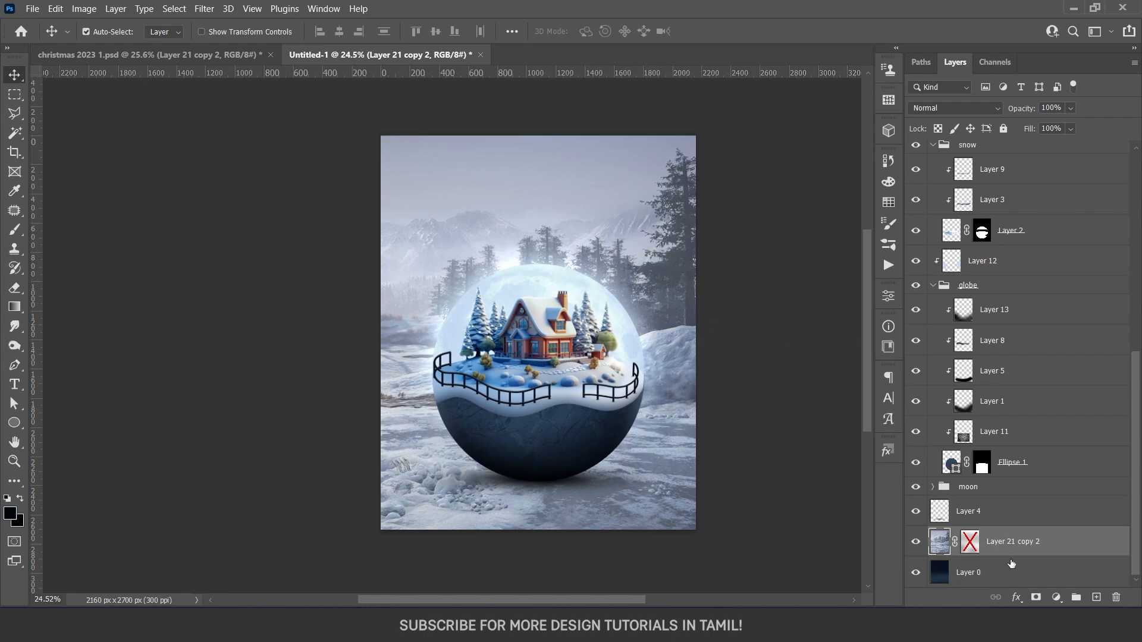
pyautogui.rightClick(969, 546)
pyautogui.click(1026, 432)
# Set the snowy landscape layer's blend mode to Multiply to blend it into the dark blue background
pyautogui.click(990, 108)
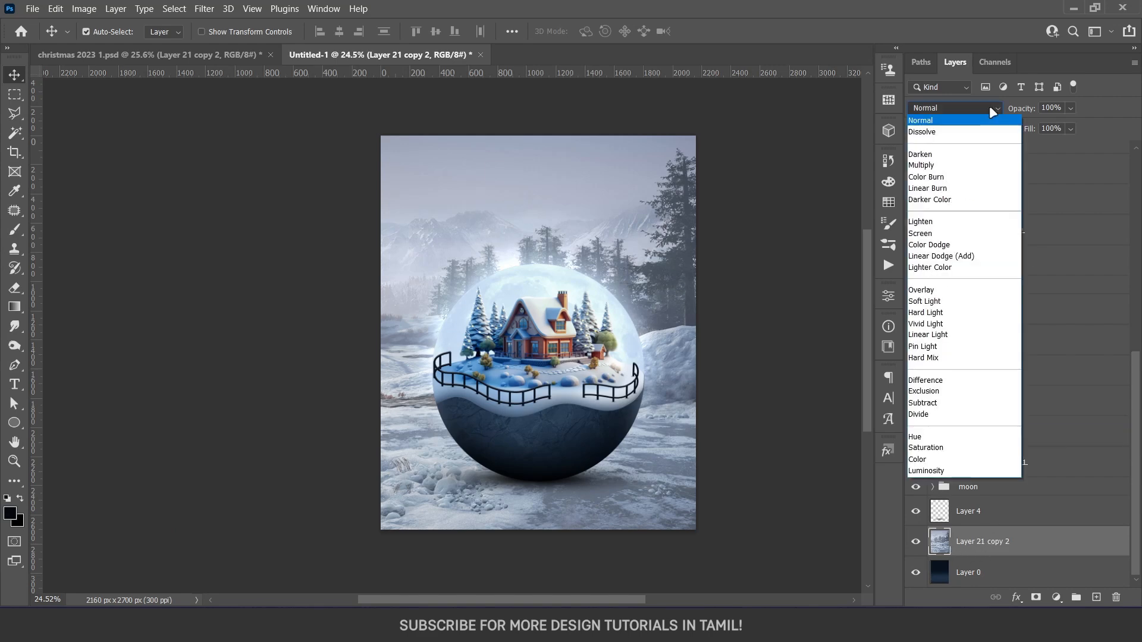
pyautogui.click(958, 159)
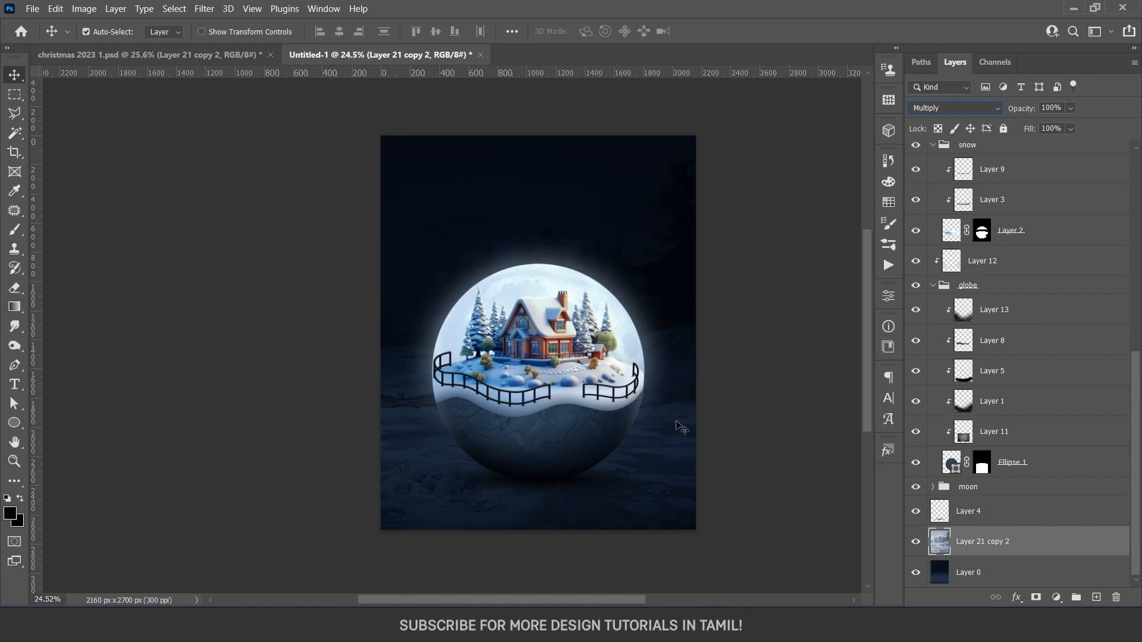
pyautogui.moveTo(721, 513)
pyautogui.mouseDown()
pyautogui.moveTo(714, 532)
pyautogui.moveTo(736, 525)
pyautogui.mouseUp()
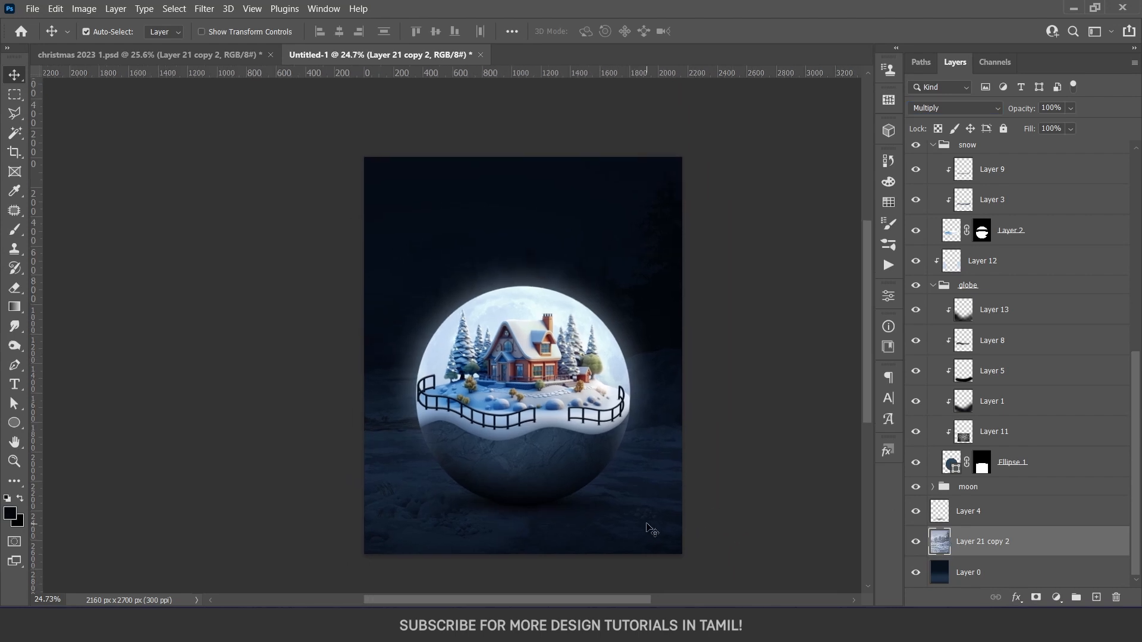
# Add a new layer at the bottom of the moon group, below the moon's outer glow layer
pyautogui.click(565, 312)
pyautogui.scroll(-2, 1014, 539)
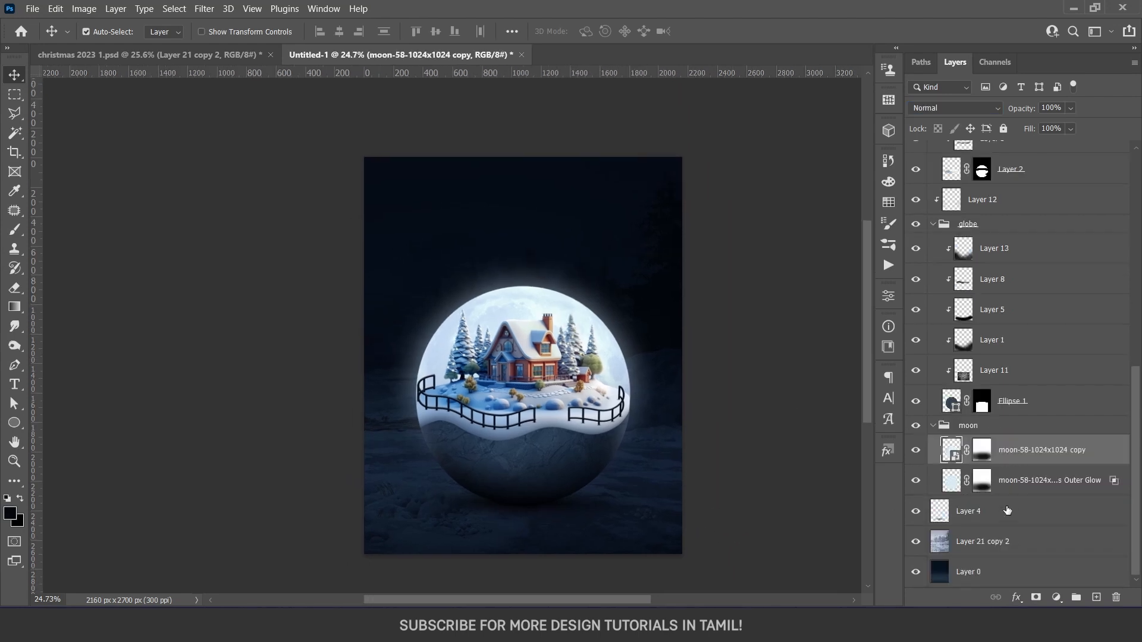
pyautogui.click(1007, 510)
pyautogui.click(1097, 598)
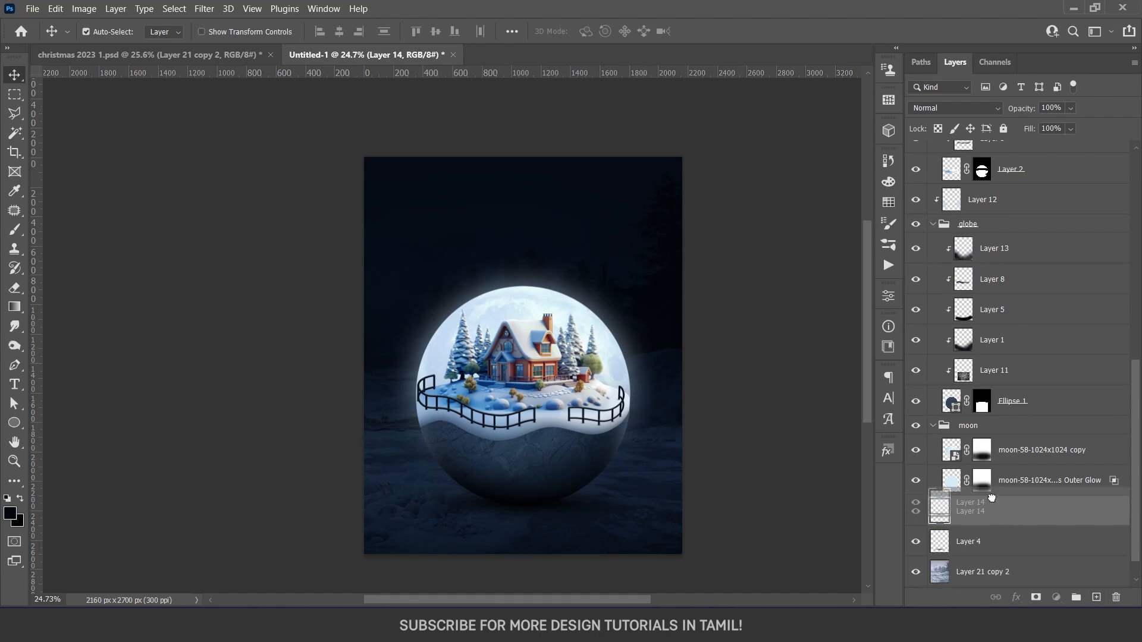
# Paint one large, soft pale blue glow behind the globe with the 2251 px brush, using a colour sampled from the scene
pyautogui.press('b')
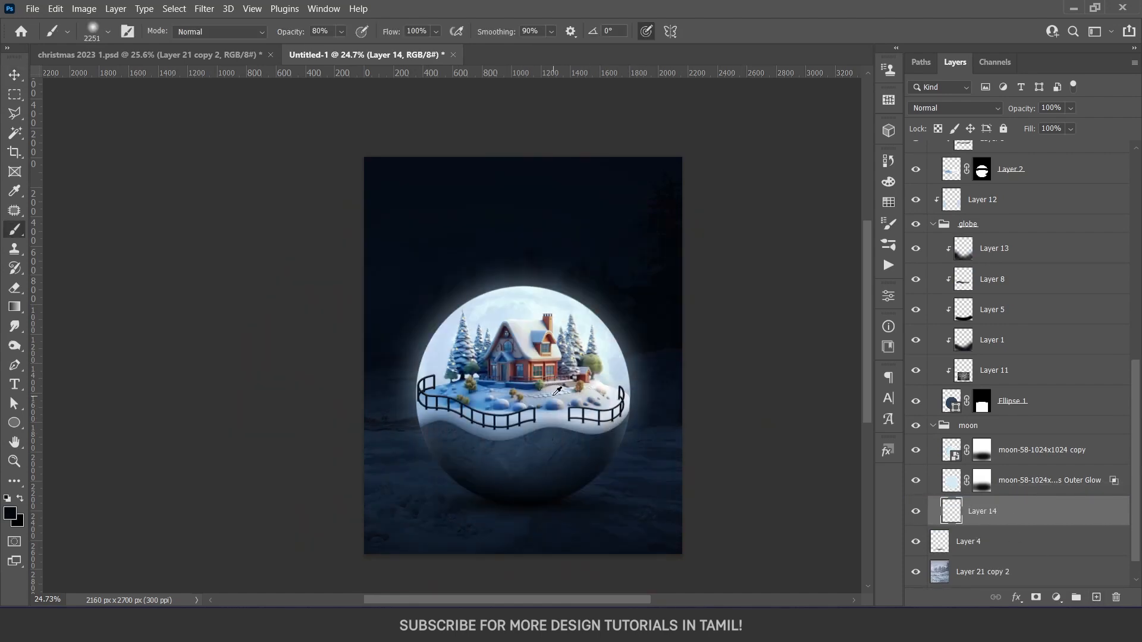
pyautogui.keyDown('alt'); pyautogui.click(605, 362); pyautogui.keyUp('alt')
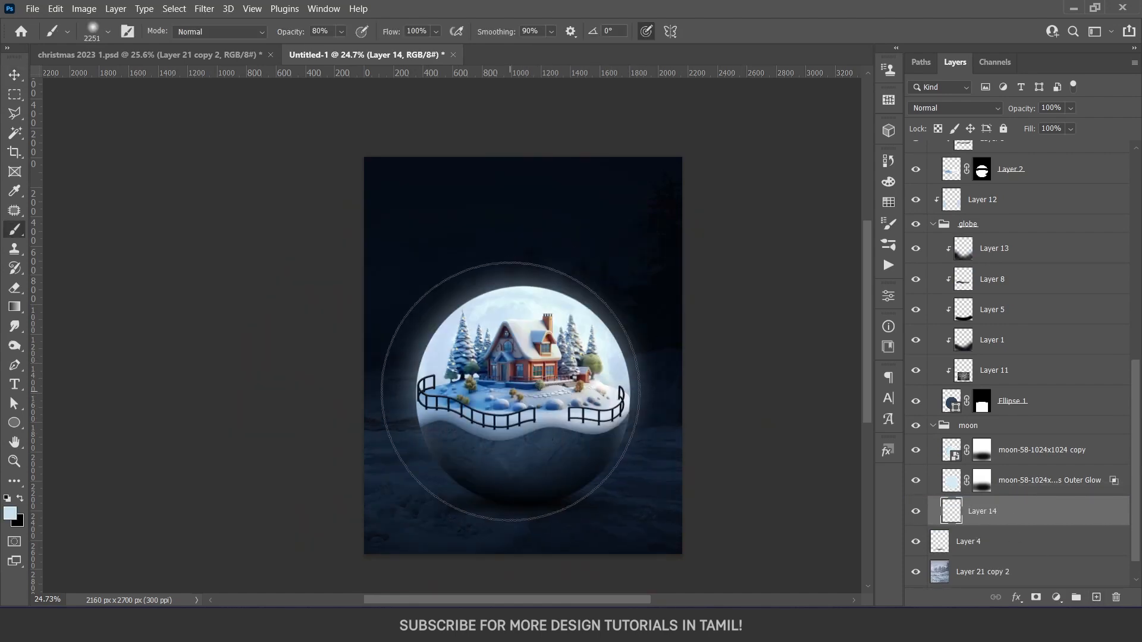
pyautogui.click(523, 394)
pyautogui.hotkey('ctrl', 'z')
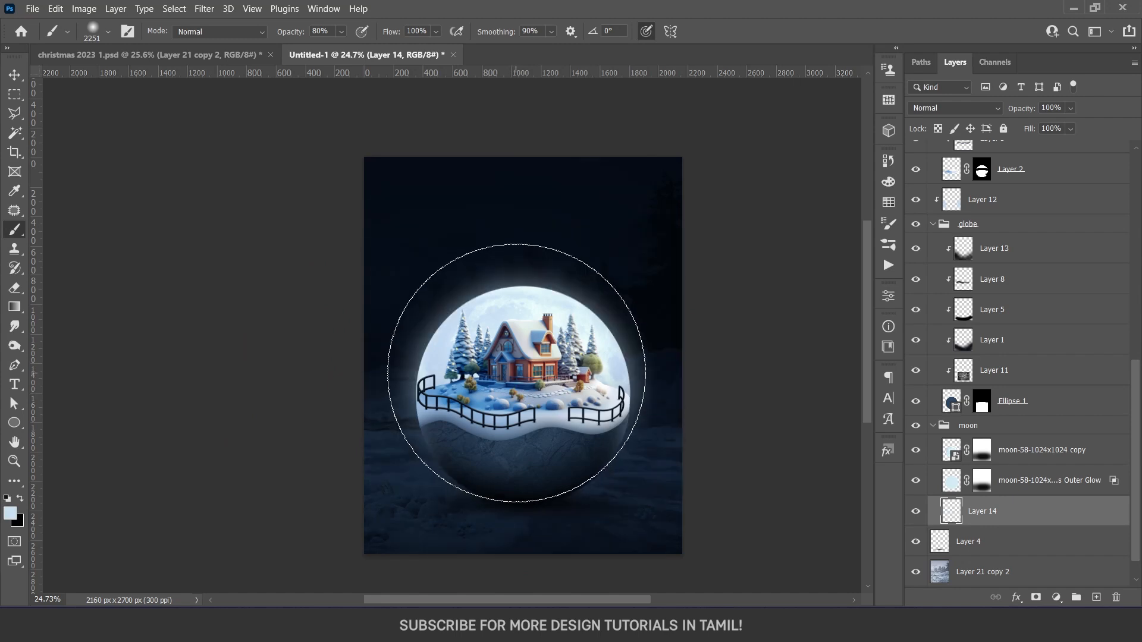
pyautogui.hotkey('ctrl', 'shift', 'z')
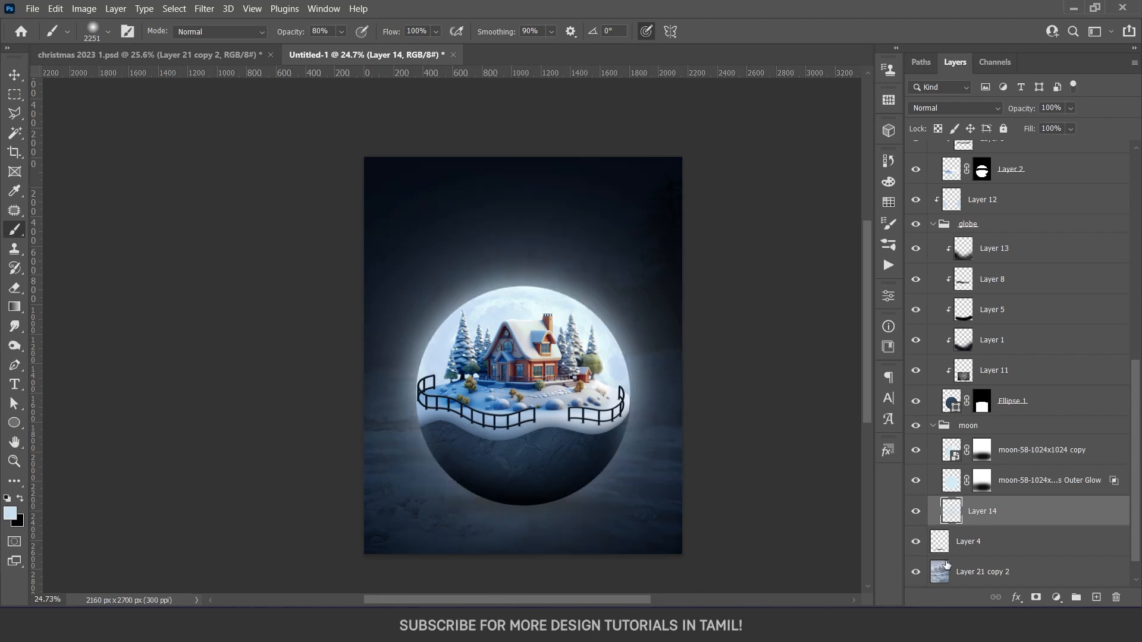
# Set the glow layer to Linear Dodge (Add) and mask out its lower part below and around the bowl
pyautogui.click(933, 111)
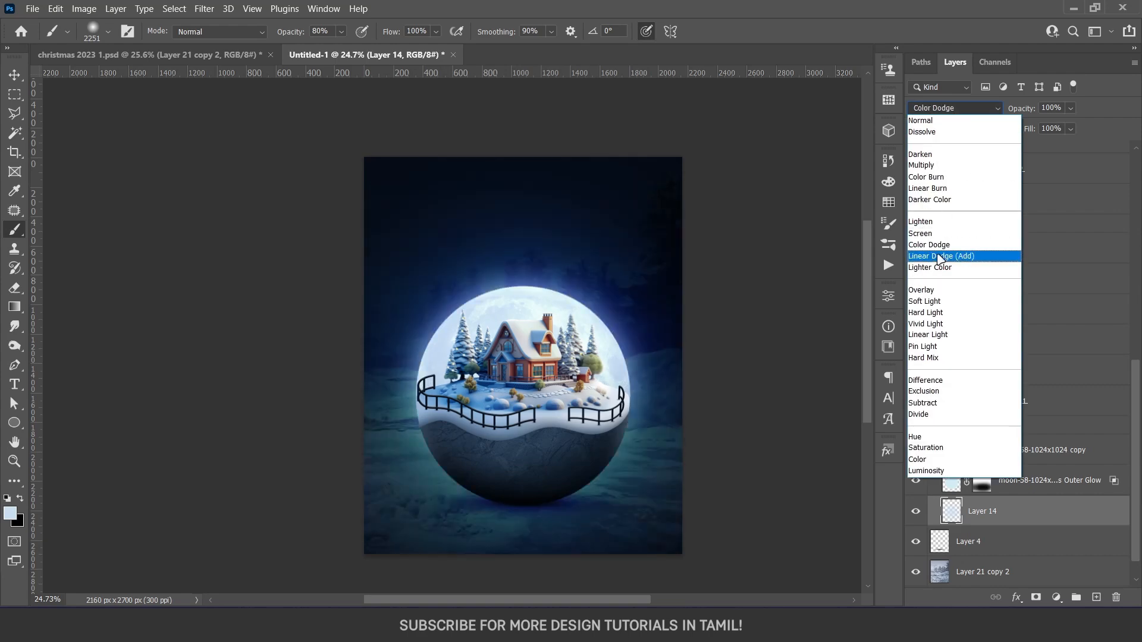
pyautogui.click(941, 256)
pyautogui.click(1036, 598)
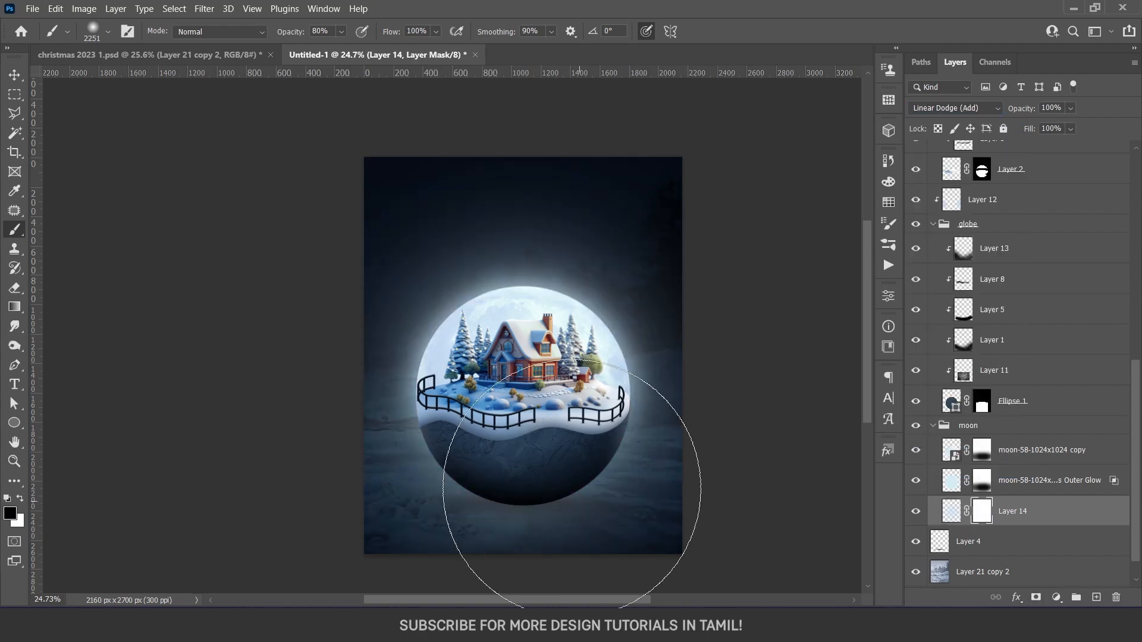
pyautogui.press('e')
pyautogui.press('x')
pyautogui.moveTo(635, 511); pyautogui.dragTo(90, 513)
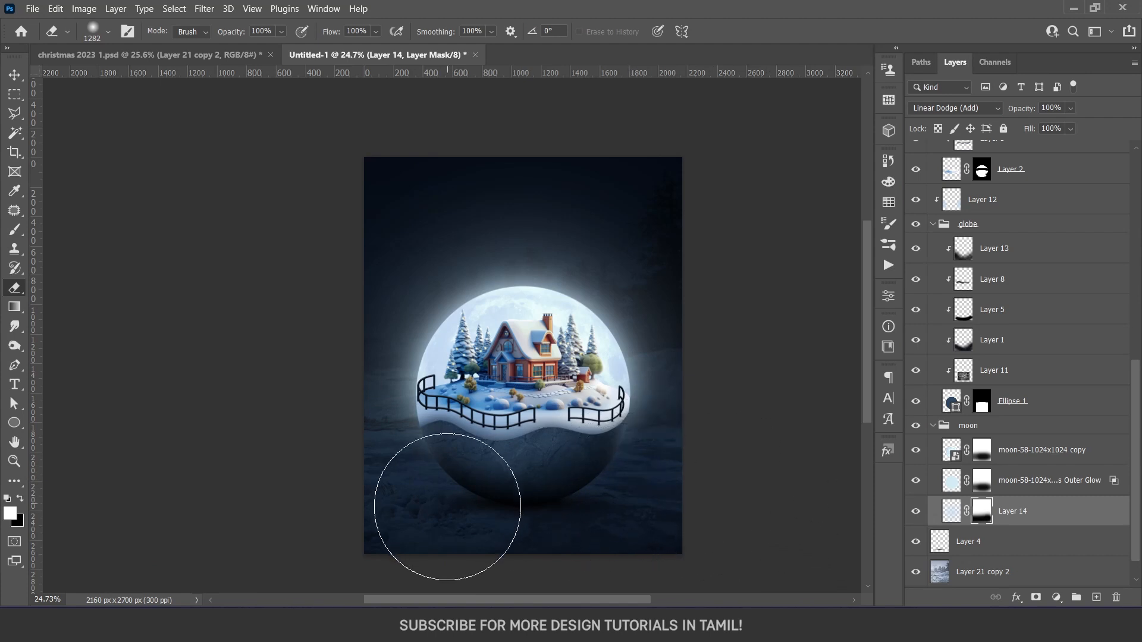
# Adjust the opacity of the glow layer in the moon group
pyautogui.press('v')
pyautogui.click(951, 511)
pyautogui.click(1071, 107)
pyautogui.moveTo(1016, 126); pyautogui.dragTo(1097, 106)
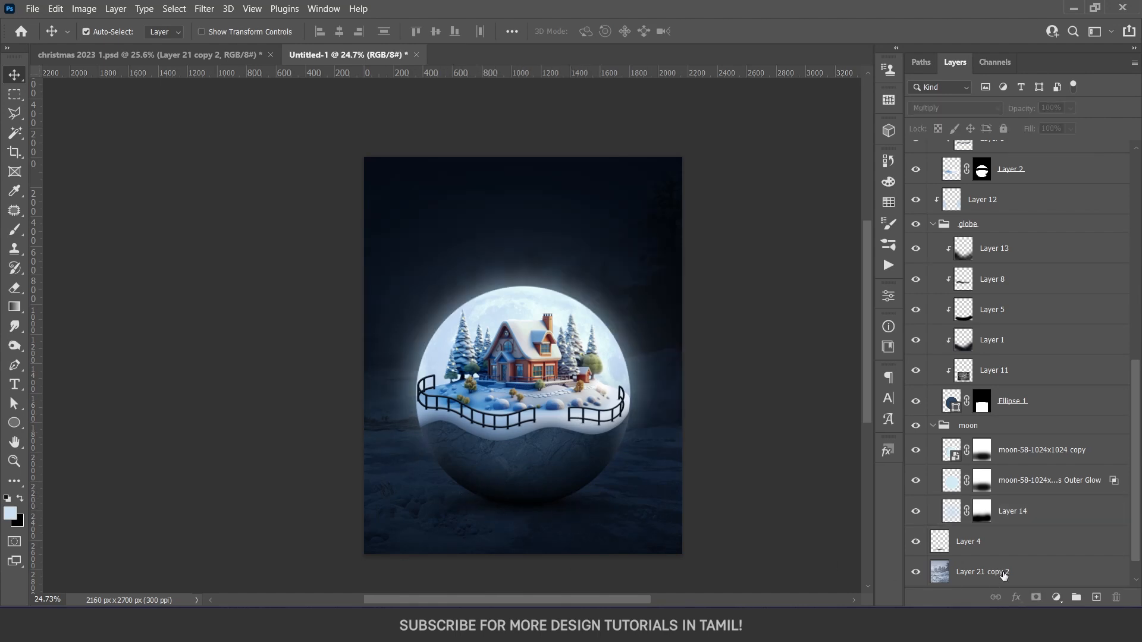
# Add a new layer above the snowy landscape, compare the poster with and without the landscape, and make the new layer active
pyautogui.click(1004, 576)
pyautogui.click(1096, 598)
pyautogui.scroll(-3, 1094, 510)
pyautogui.click(940, 548)
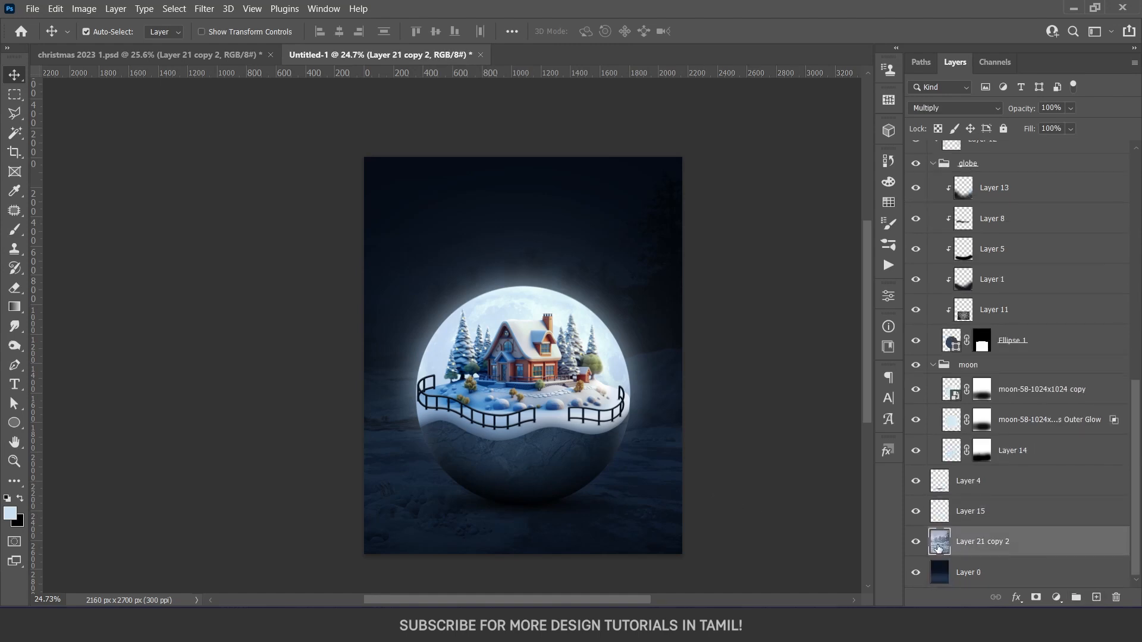
pyautogui.click(916, 541)
pyautogui.click(916, 542)
pyautogui.click(940, 522)
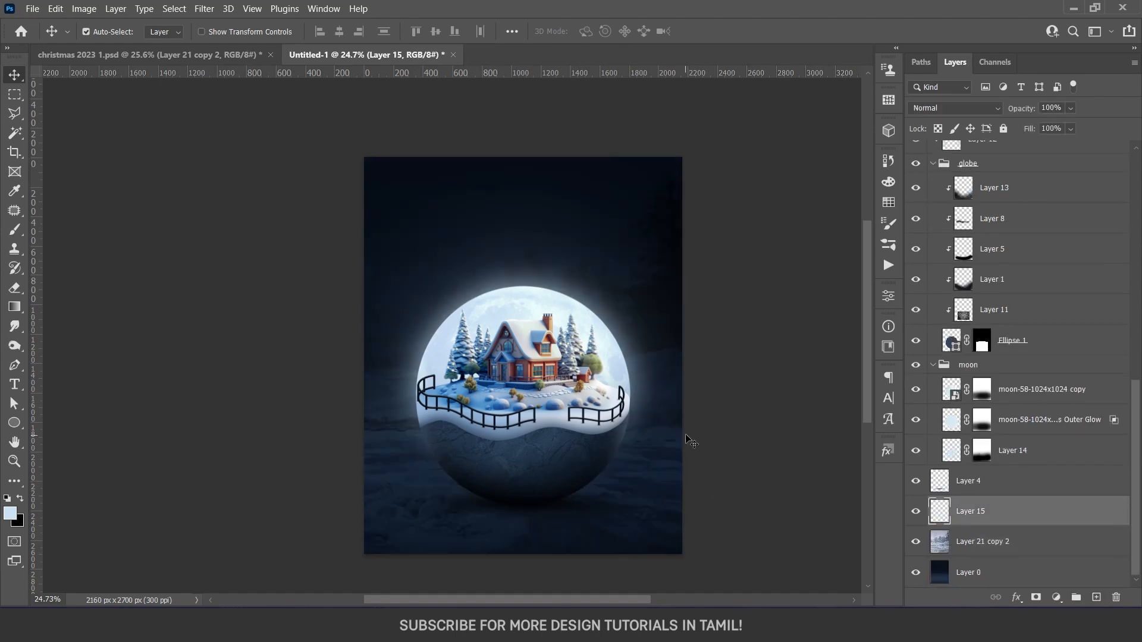
# Set up a flattened elliptical brush of 2025 px with 0% hardness for lighting the snow beneath the globe
pyautogui.press('b')
pyautogui.rightClick(547, 484)
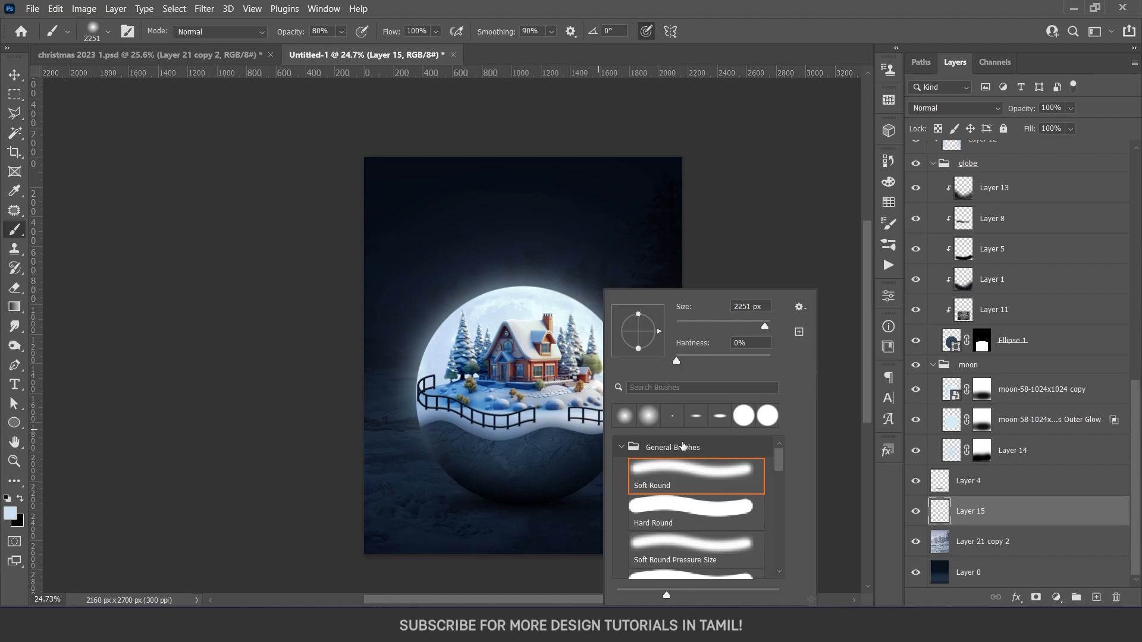
pyautogui.click(915, 486)
pyautogui.click(915, 486)
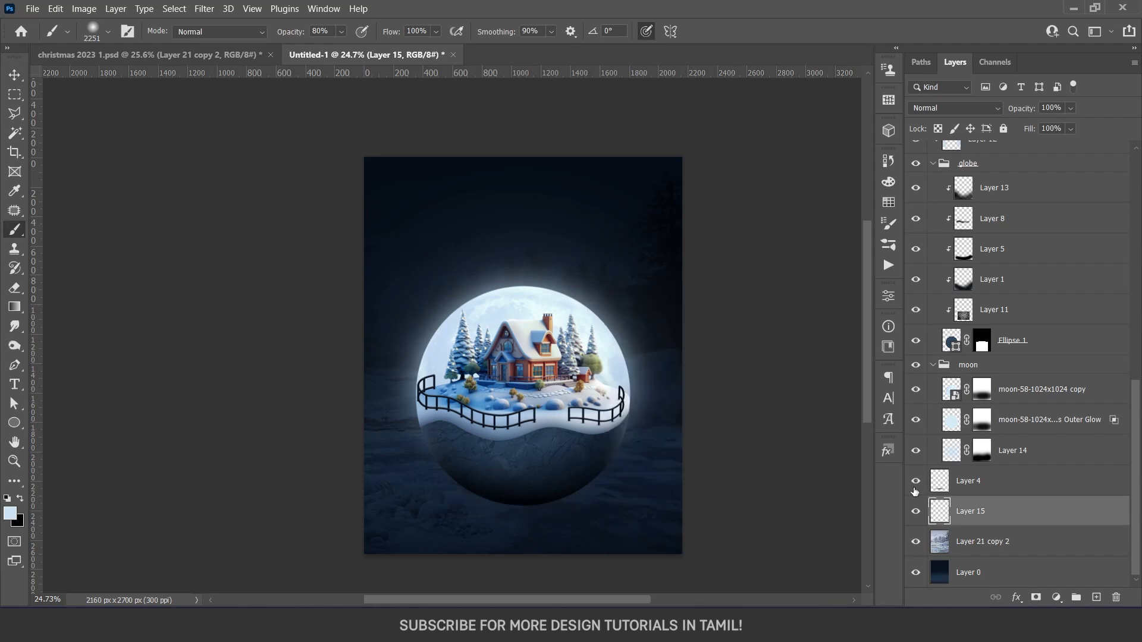
pyautogui.rightClick(556, 466)
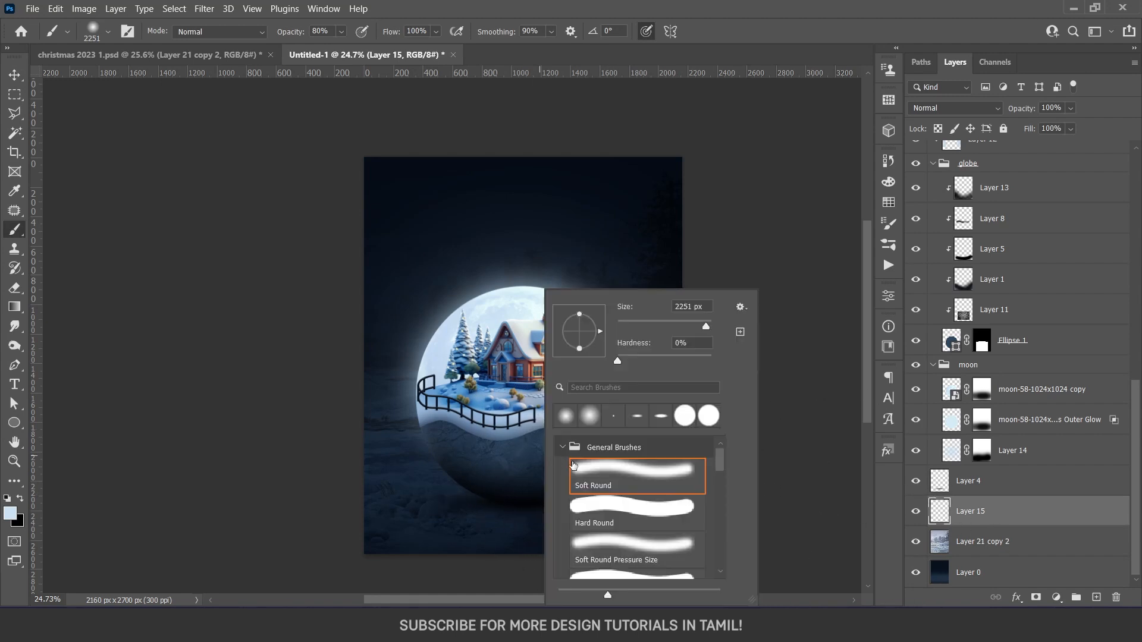
pyautogui.click(657, 420)
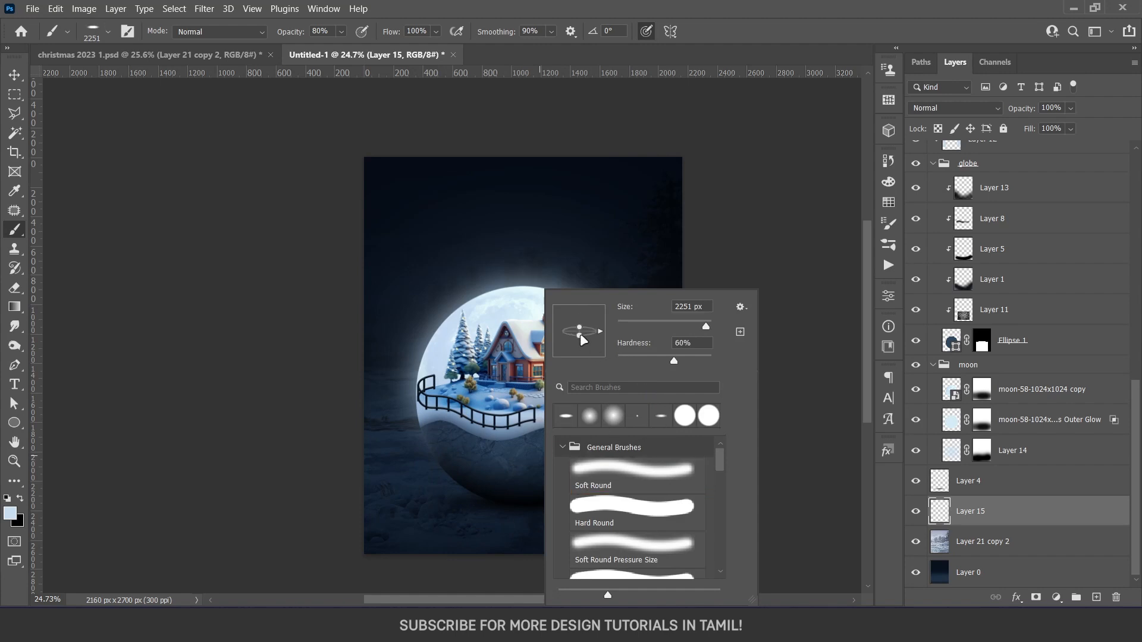
pyautogui.keyDown('alt'); pyautogui.click(505, 387); pyautogui.keyUp('alt')
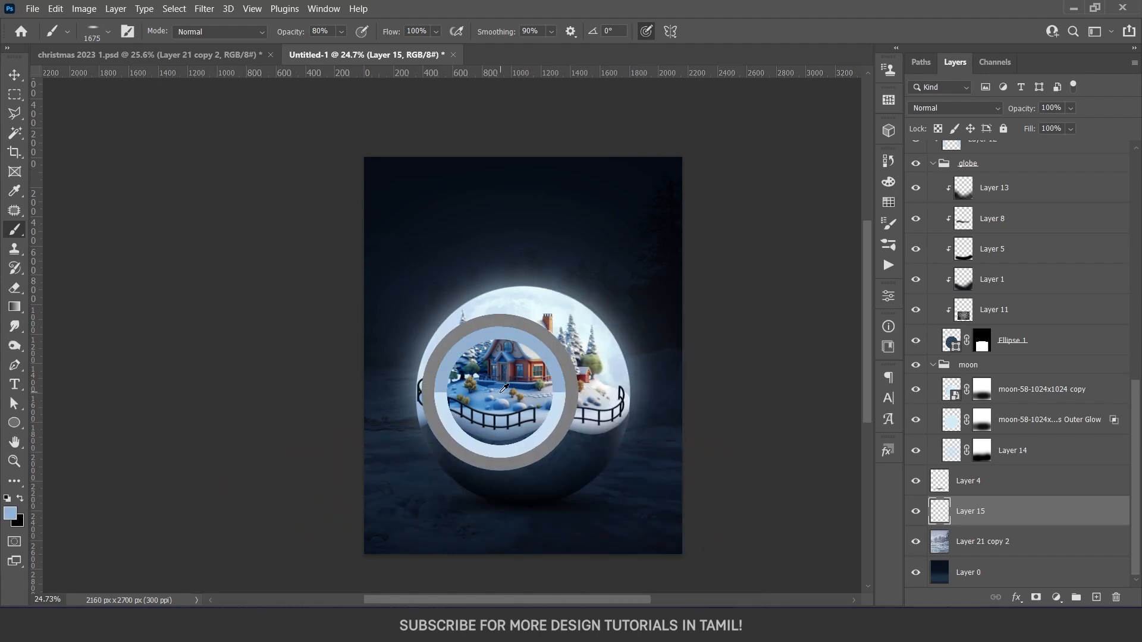
pyautogui.rightClick(569, 333)
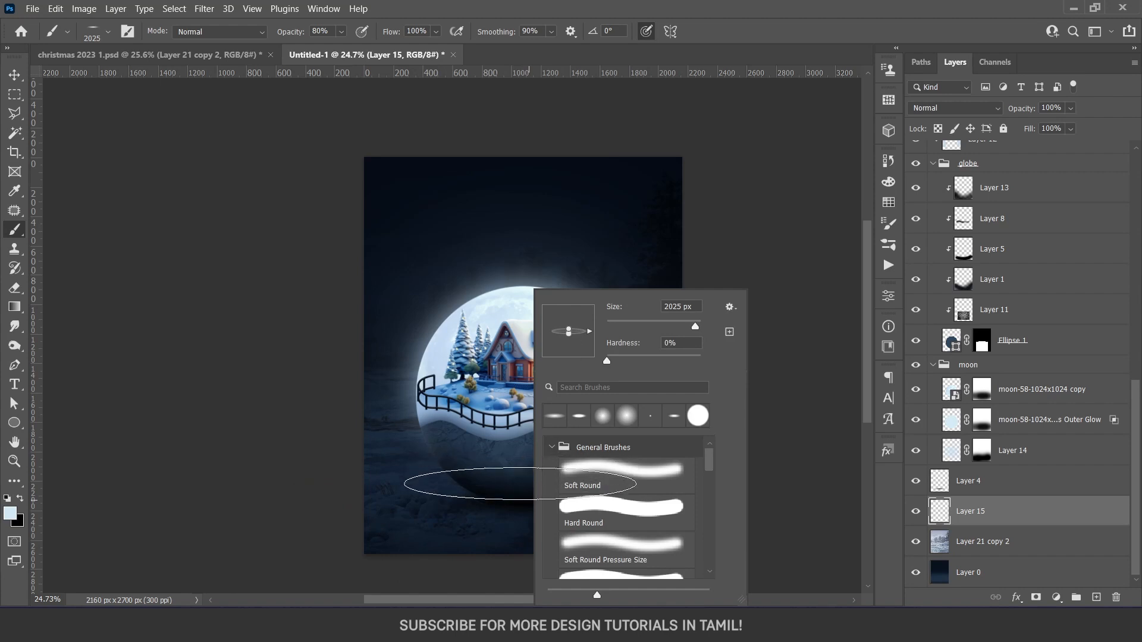
# Set the painting colour to light blue #67b1da and the blend mode of the new layer above the landscape to Color Dodge
pyautogui.click(10, 513)
pyautogui.moveTo(883, 215); pyautogui.dragTo(848, 190)
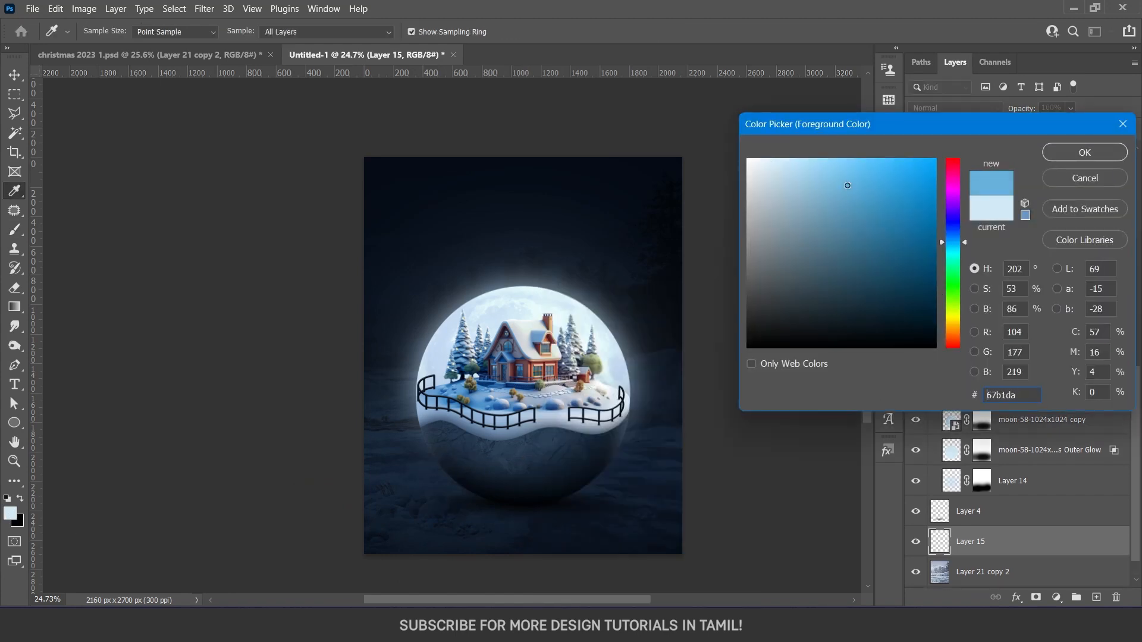
pyautogui.click(1050, 154)
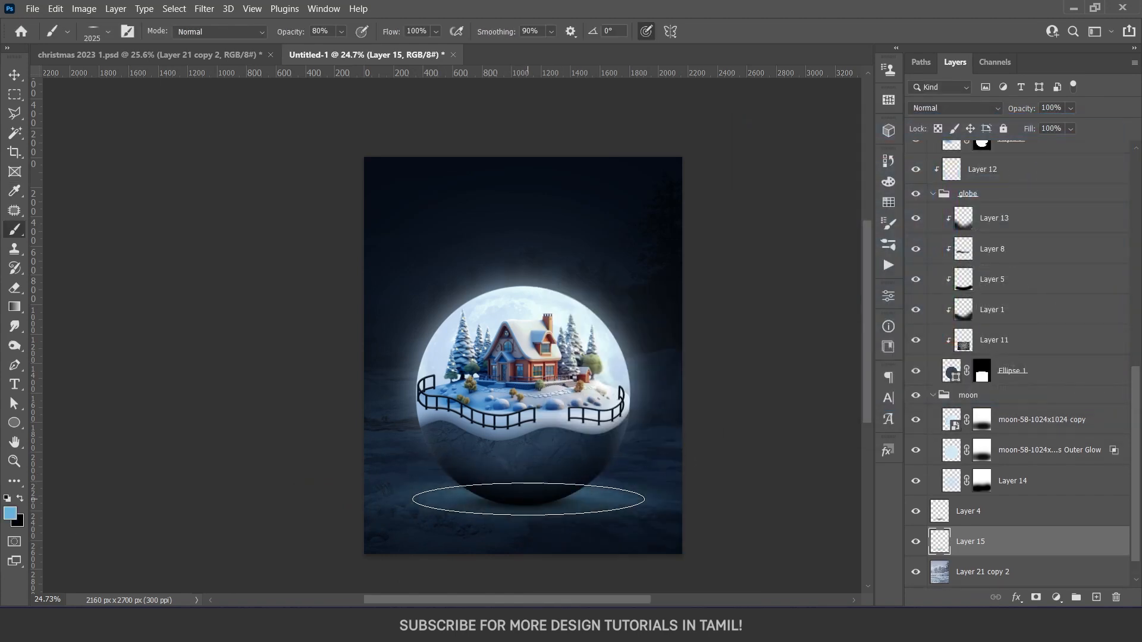
pyautogui.click(955, 108)
pyautogui.click(932, 248)
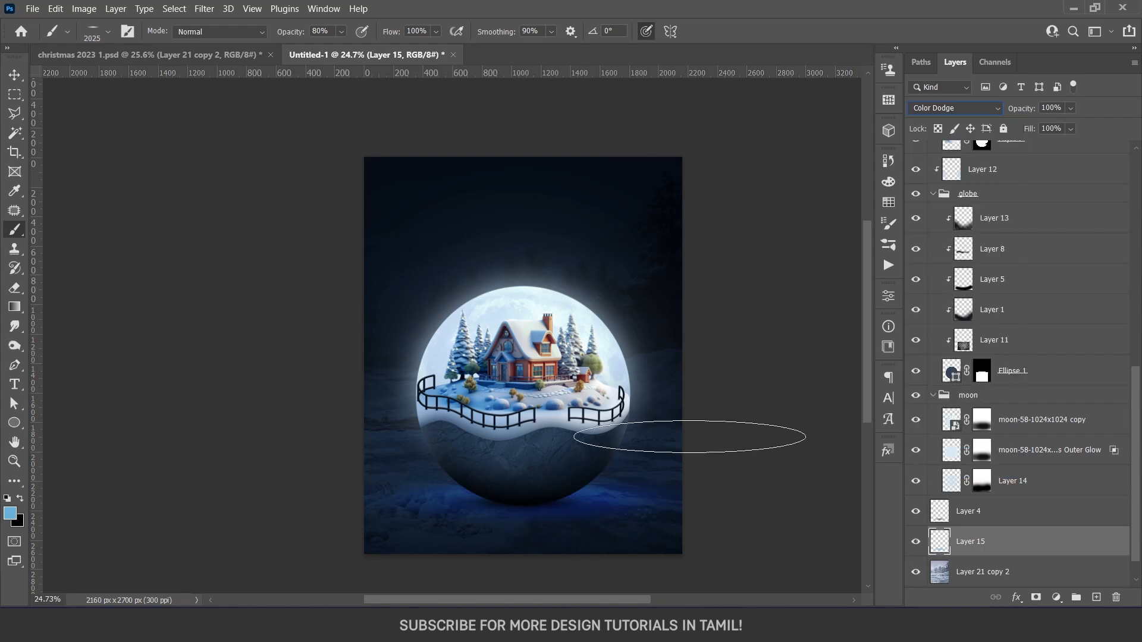
# Paint a wide blue glow on the snow beneath the globe with a 4263 px brush at 30% opacity, and shift its hue
pyautogui.moveTo(537, 521); pyautogui.dragTo(755, 535)
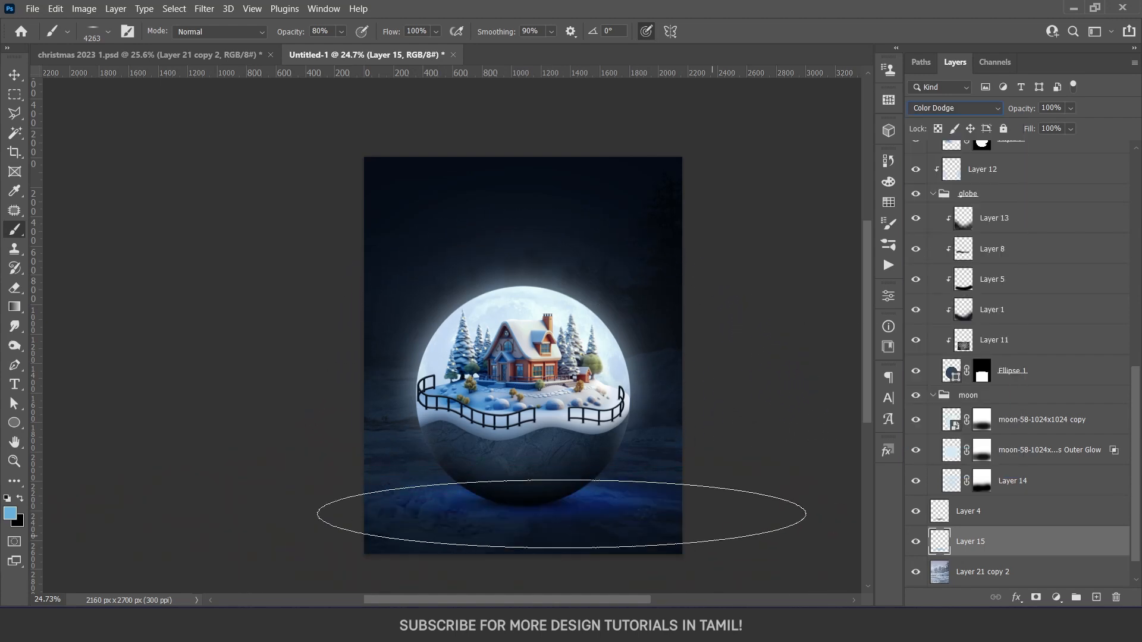
pyautogui.rightClick(532, 511)
pyautogui.click(505, 502)
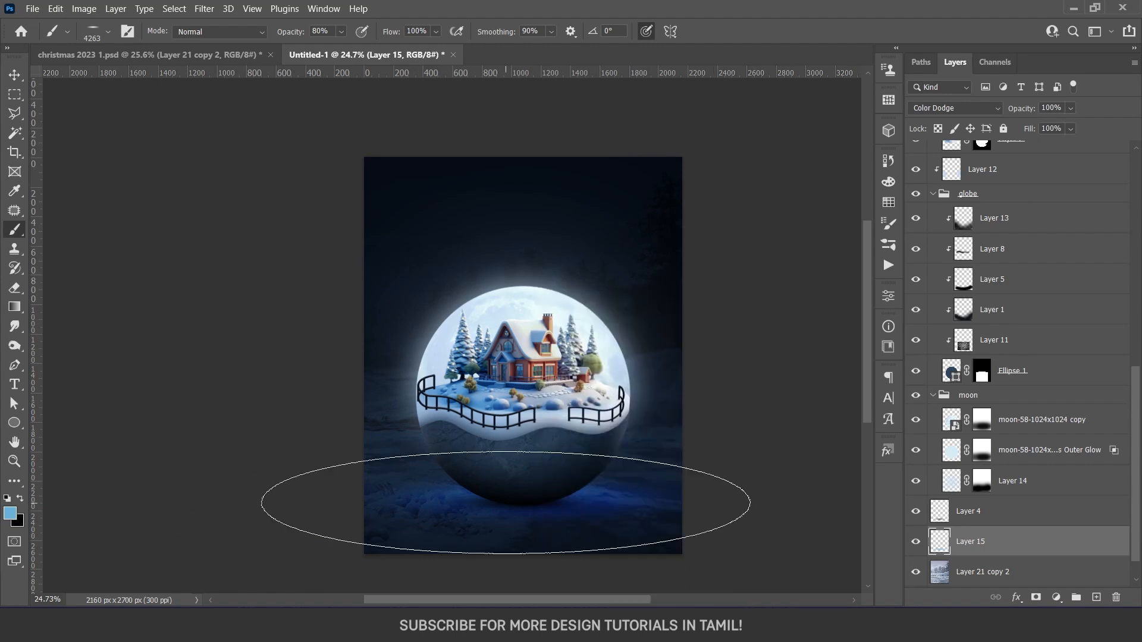
pyautogui.moveTo(505, 503); pyautogui.dragTo(509, 502)
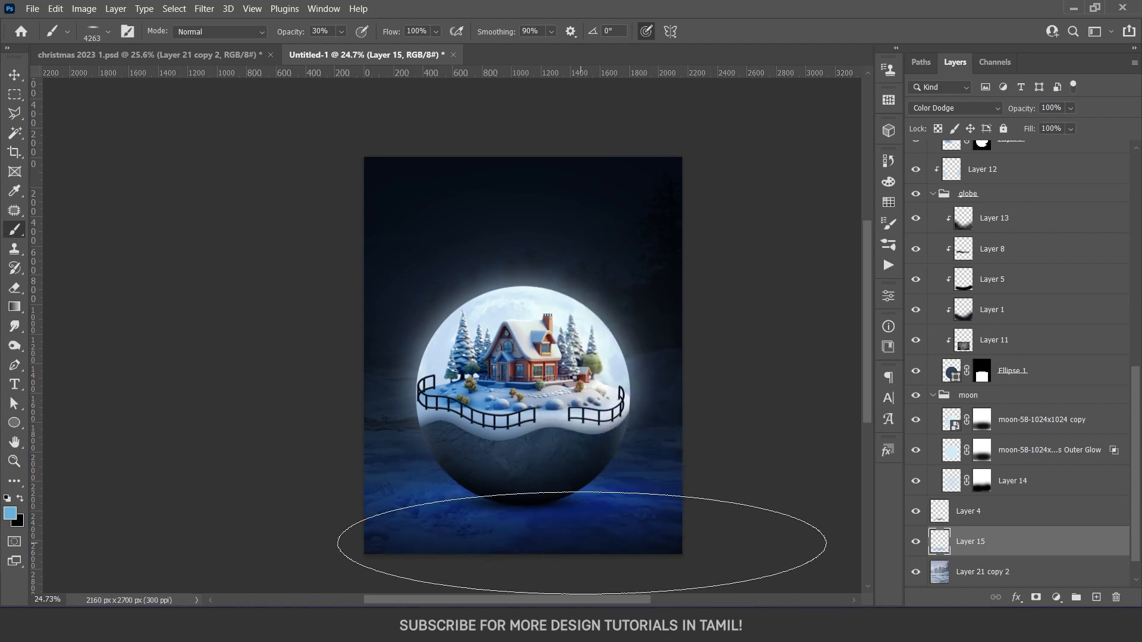
pyautogui.click(529, 489)
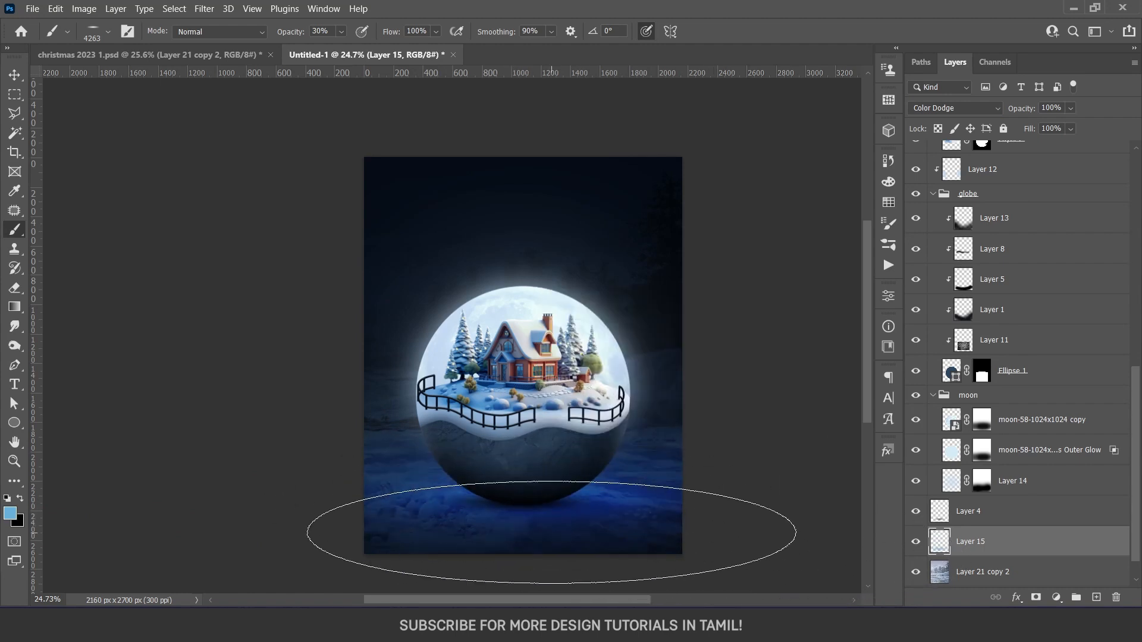
pyautogui.hotkey('ctrl', 'u')
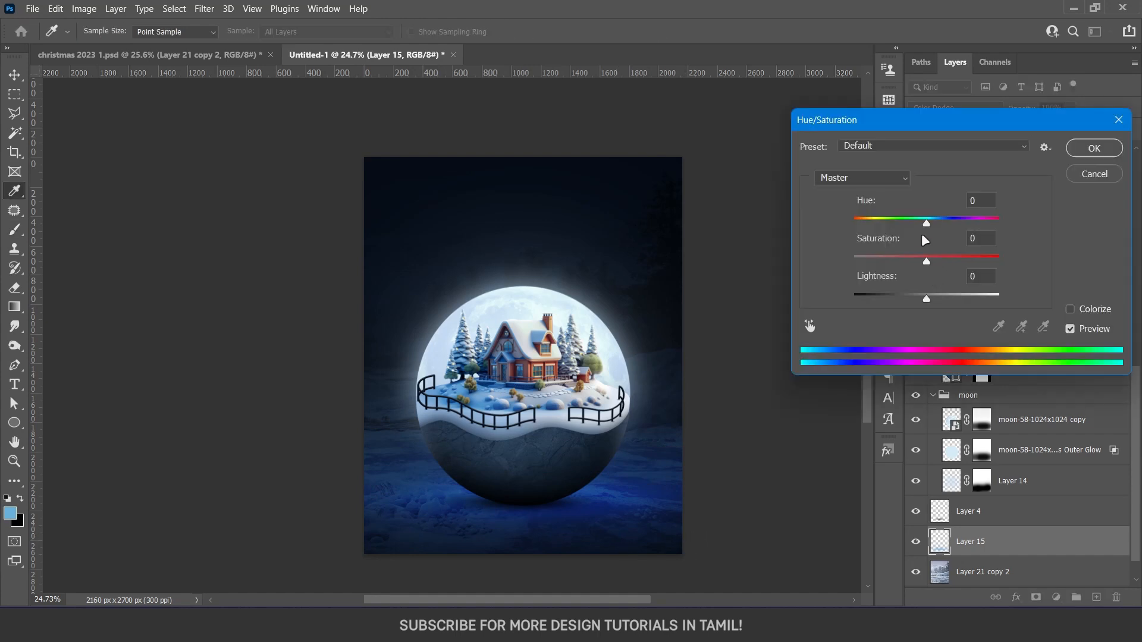
pyautogui.moveTo(927, 224); pyautogui.dragTo(921, 229)
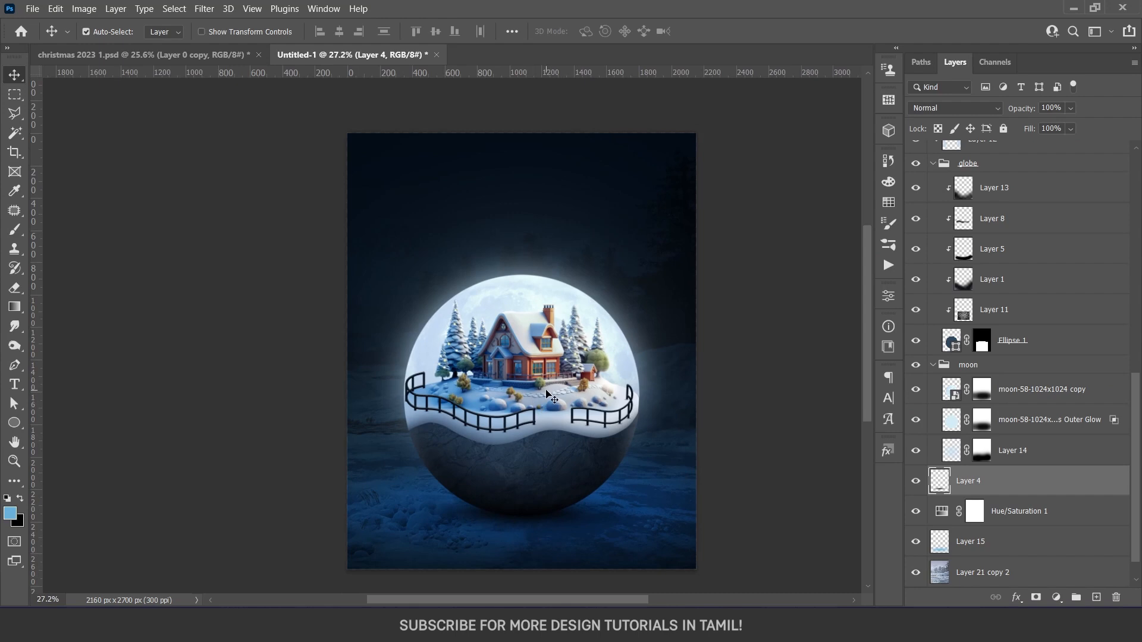
# Add a layer mask to the snowy landscape layer
pyautogui.click(1011, 450)
pyautogui.scroll(-1, 1007, 507)
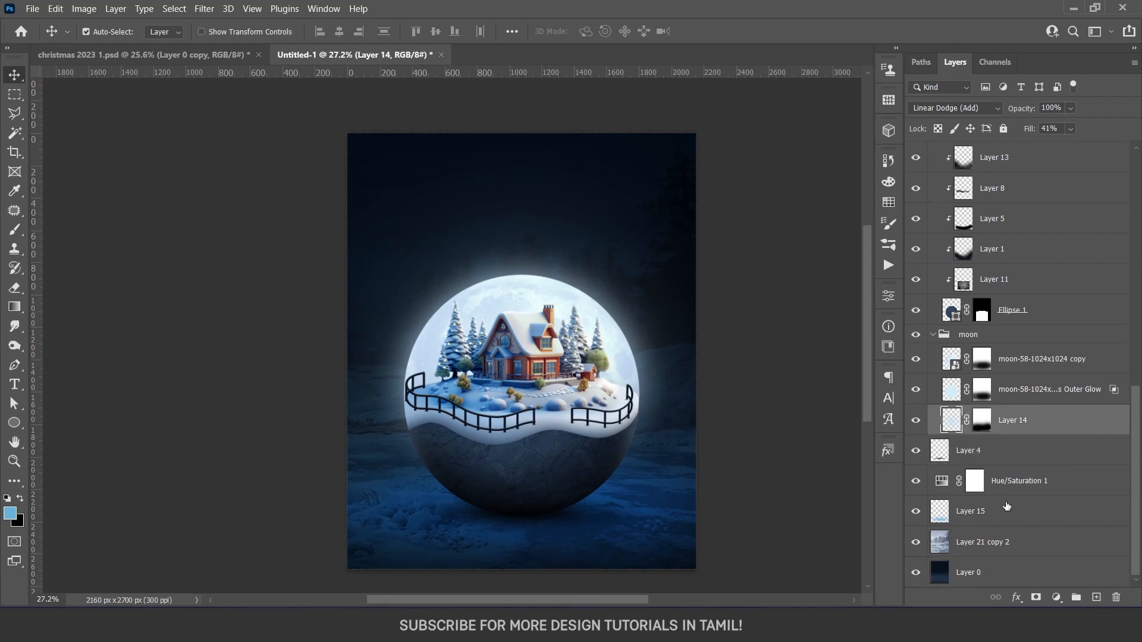
pyautogui.click(989, 536)
pyautogui.click(1035, 597)
# Copy the falling snow layer and its mask from christmas 2023 1.psd into the poster and place it above all other layers
pyautogui.click(249, 54)
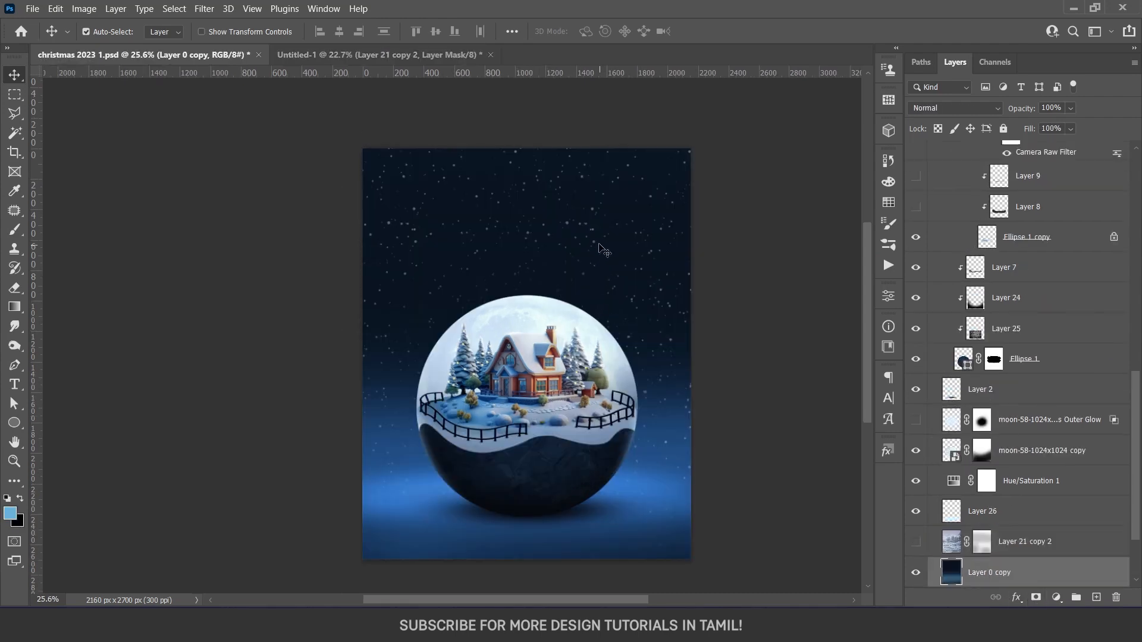
pyautogui.moveTo(594, 231); pyautogui.dragTo(621, 212)
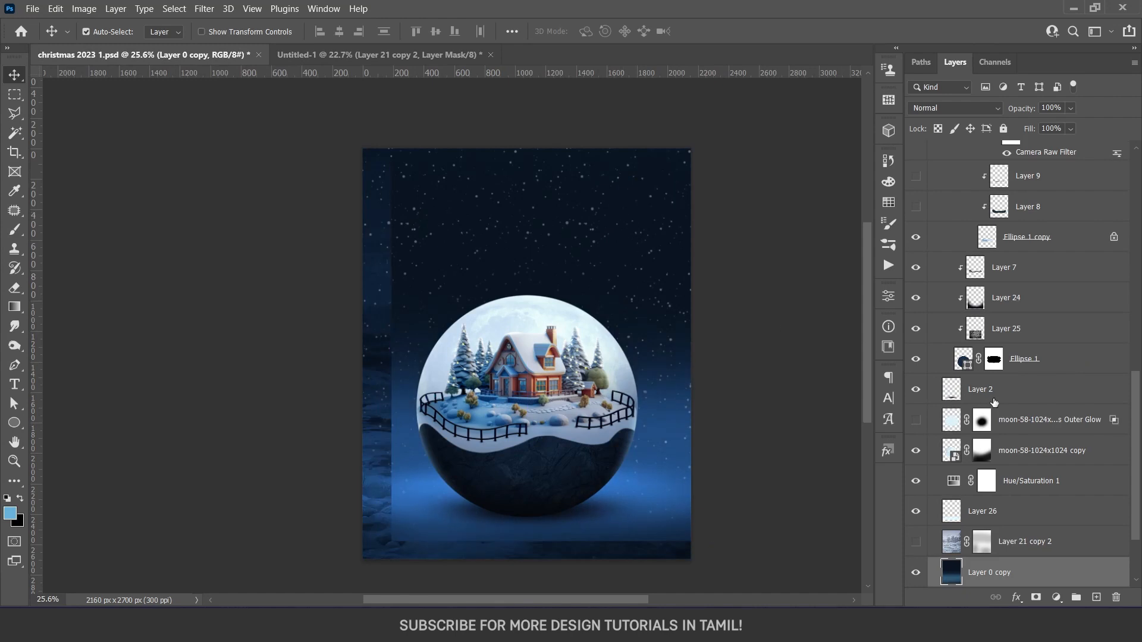
pyautogui.hotkey('ctrl', 'z')
pyautogui.scroll(1, 1074, 415)
pyautogui.scroll(5, 1077, 419)
pyautogui.click(1023, 192)
pyautogui.moveTo(1024, 192); pyautogui.dragTo(587, 330)
pyautogui.hotkey('ctrl', 'z')
pyautogui.moveTo(1007, 573); pyautogui.dragTo(1048, 142)
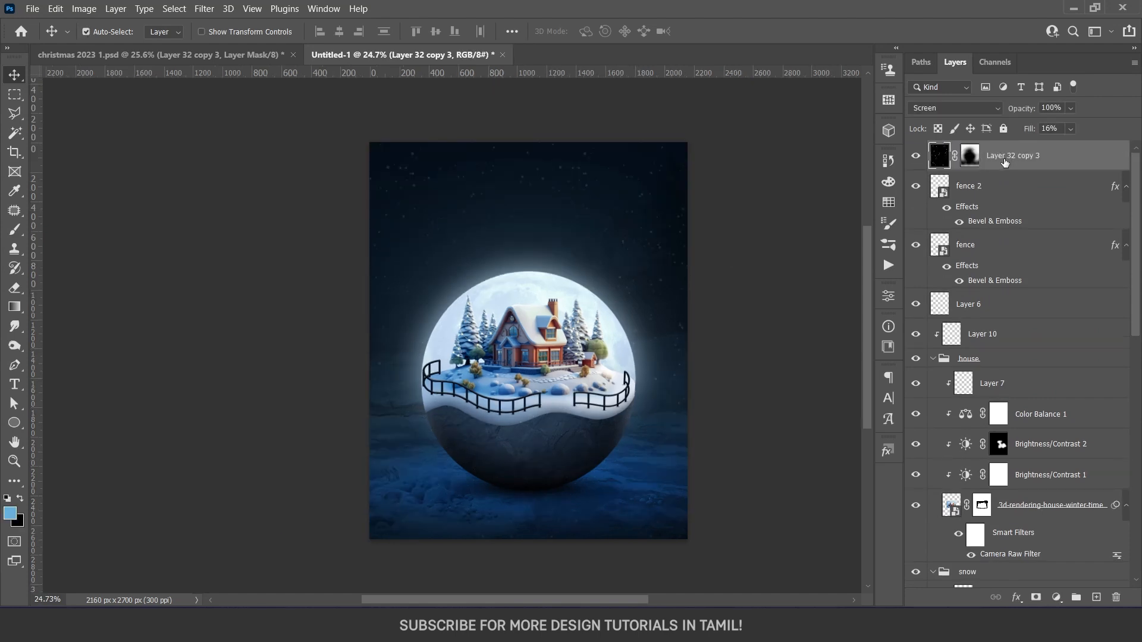
# Set the falling snow layer's fill to 100% and its blend mode to Screen, previewing it with the layer mask disabled
pyautogui.click(952, 108)
pyautogui.click(945, 121)
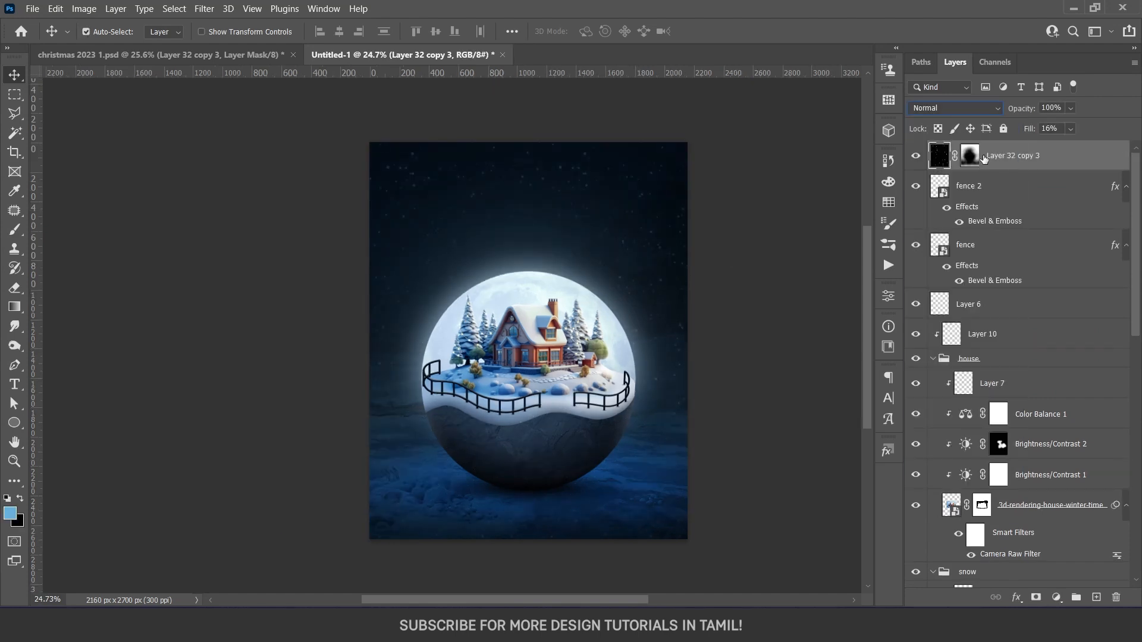
pyautogui.click(1071, 129)
pyautogui.moveTo(1070, 145); pyautogui.dragTo(1132, 146)
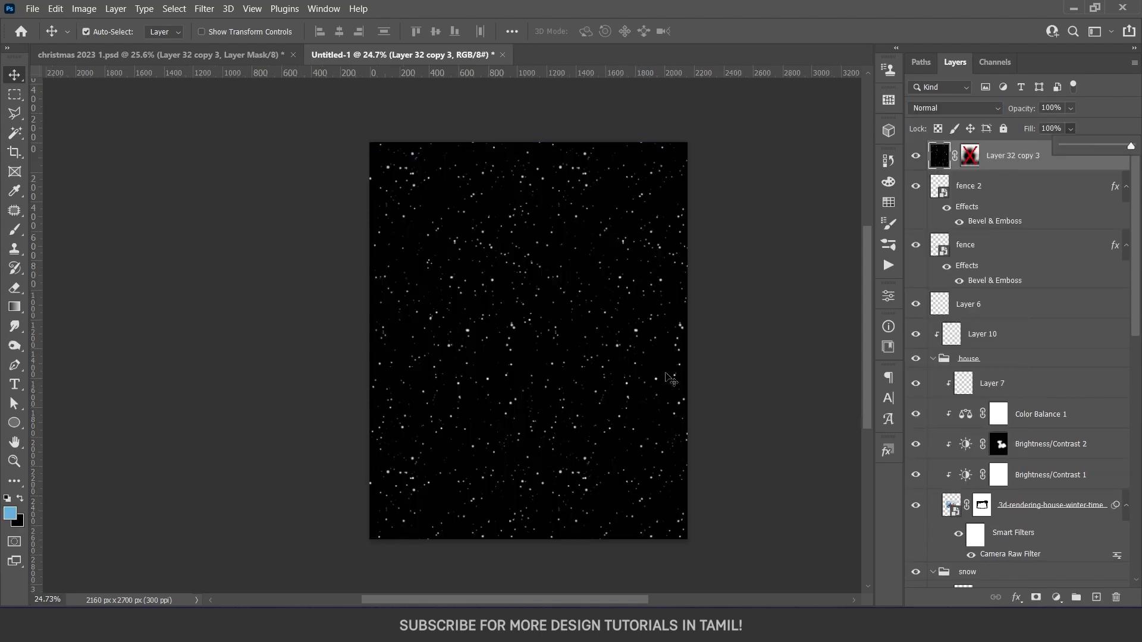
pyautogui.click(952, 109)
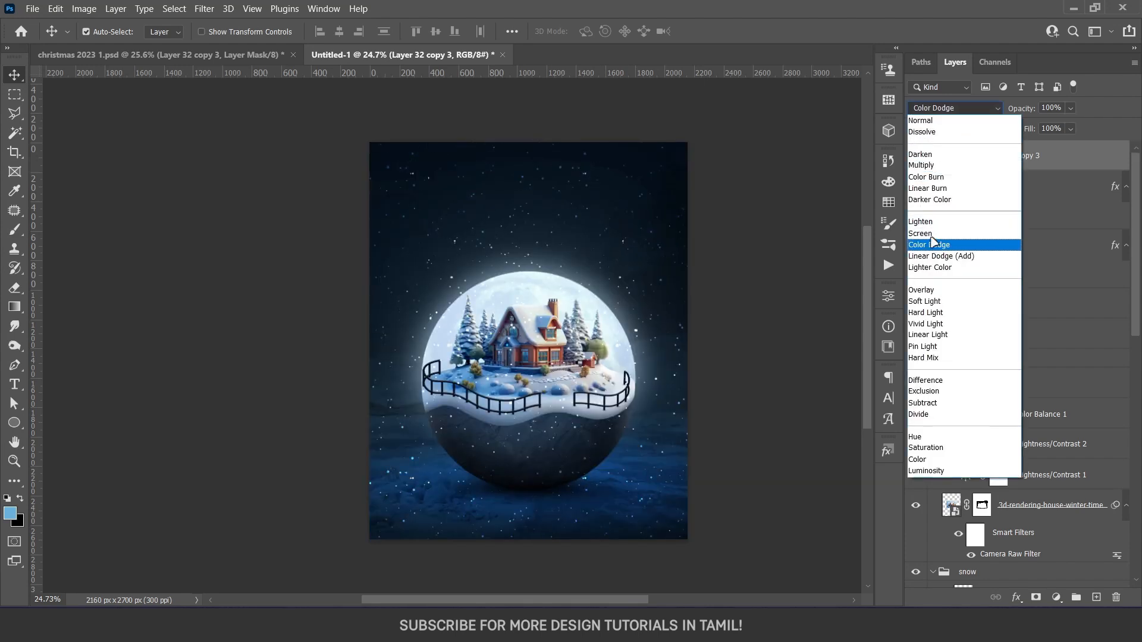
pyautogui.click(932, 238)
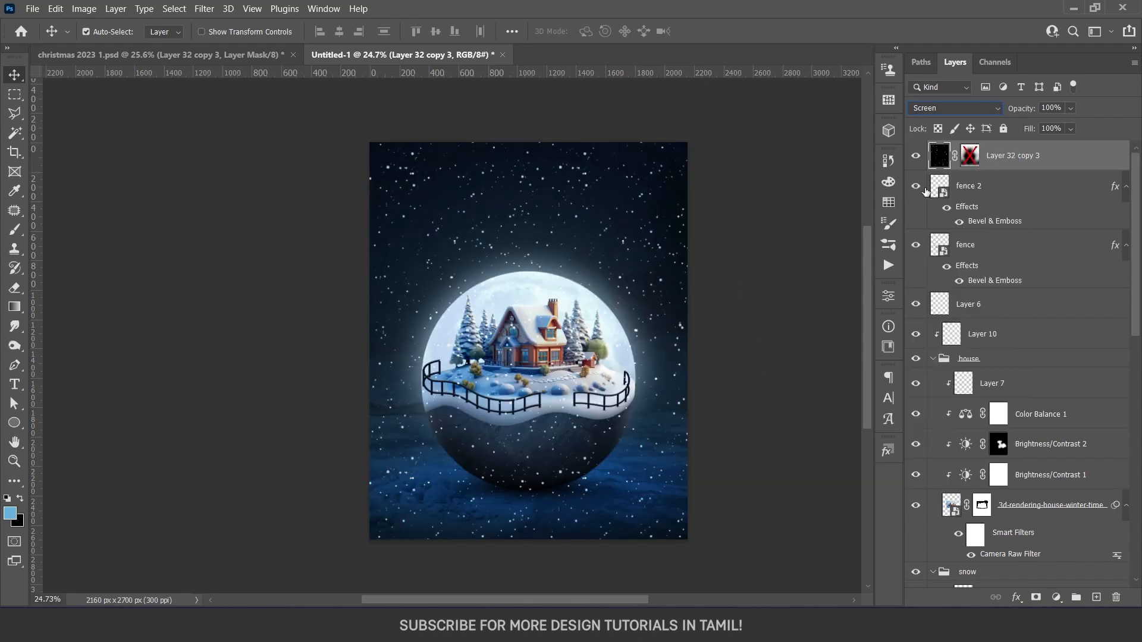
pyautogui.click(970, 157)
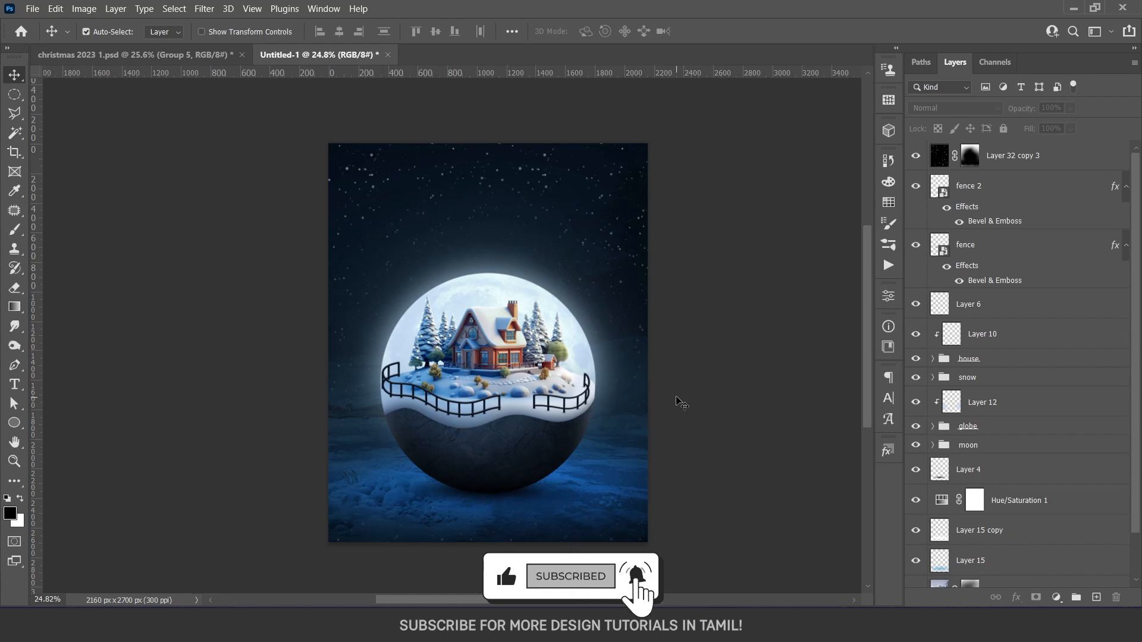
# Create a new 1080 x 1080 px document at 72 ppi and convert its background to a regular layer
pyautogui.moveTo(643, 356); pyautogui.dragTo(649, 360)
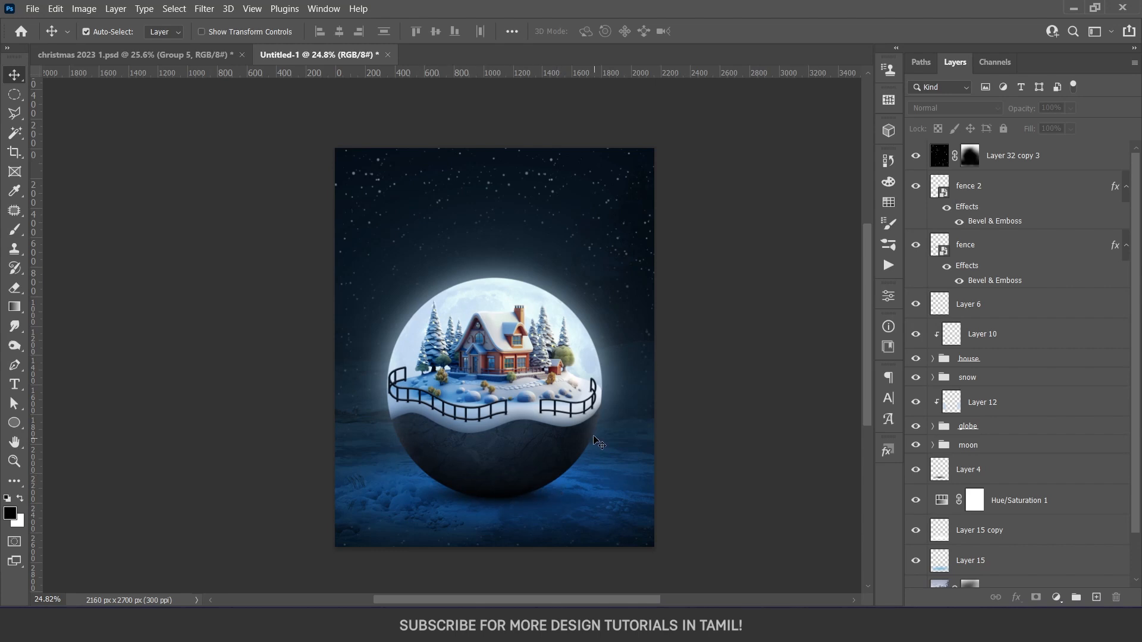
pyautogui.click(32, 9)
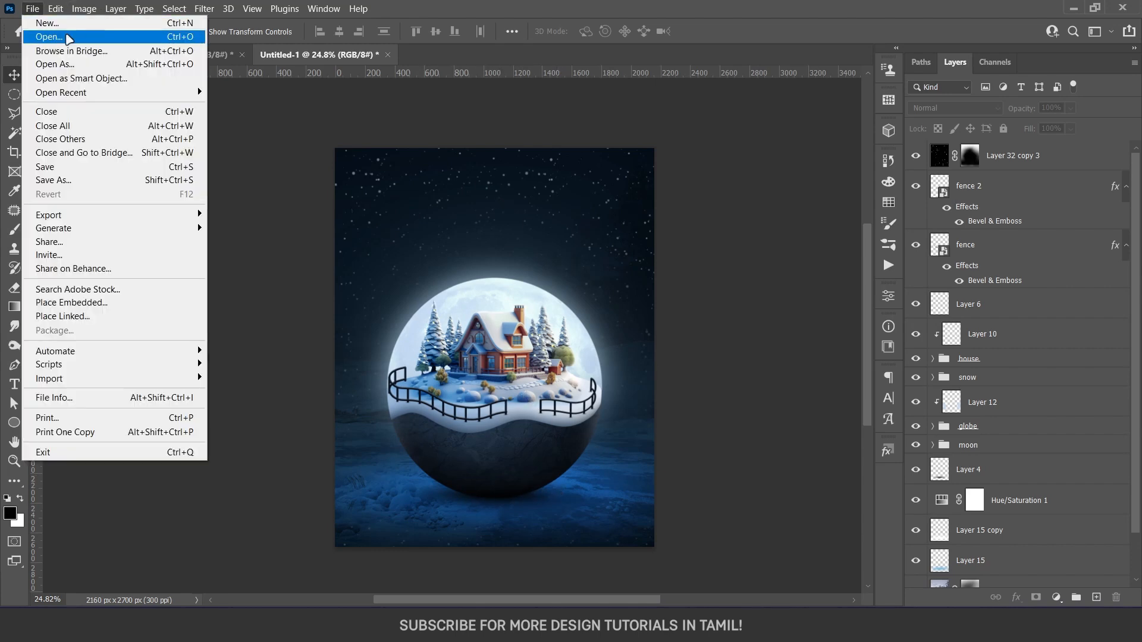
pyautogui.click(36, 22)
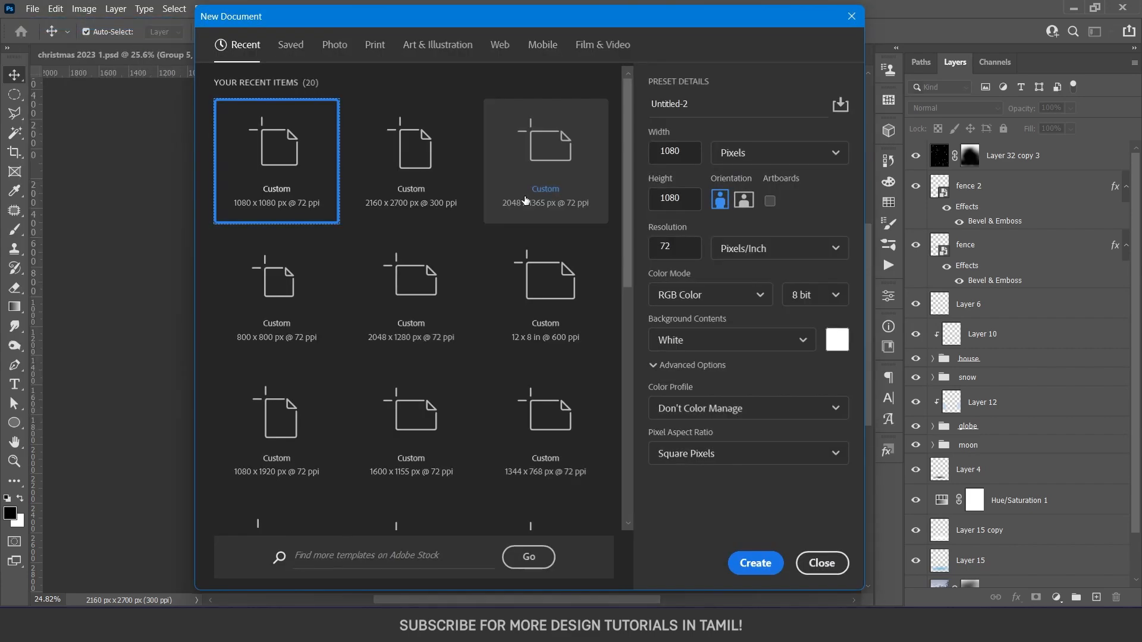
pyautogui.doubleClick(293, 173)
pyautogui.click(1115, 156)
pyautogui.click(1011, 270)
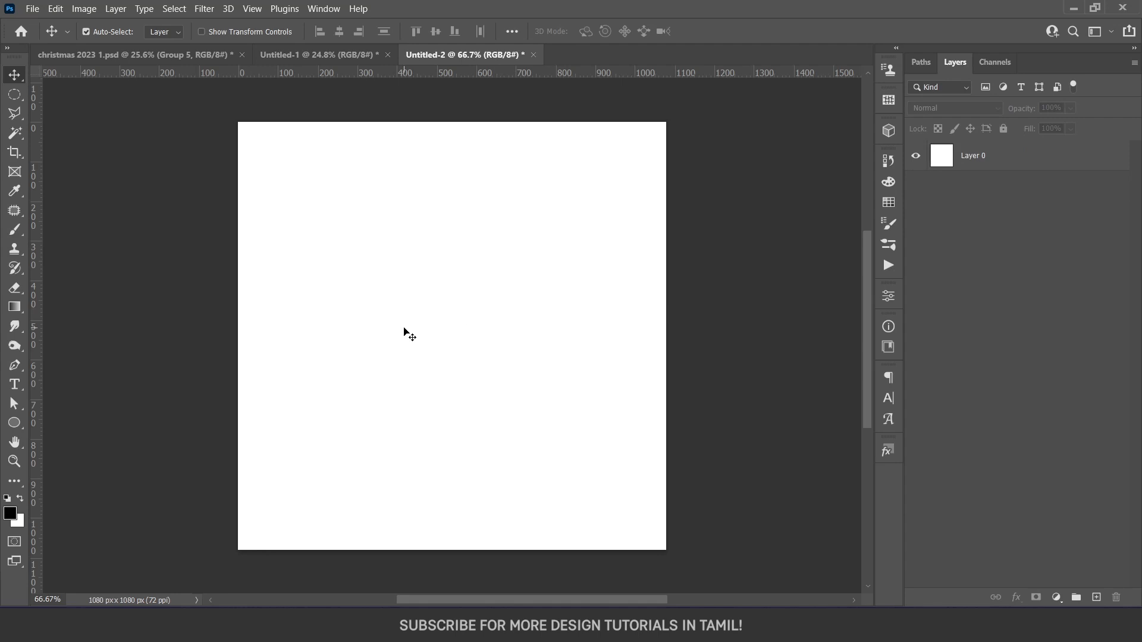
# Fill the new document's only layer with 50% Gray
pyautogui.click(966, 157)
pyautogui.hotkey('shift', 'F5')
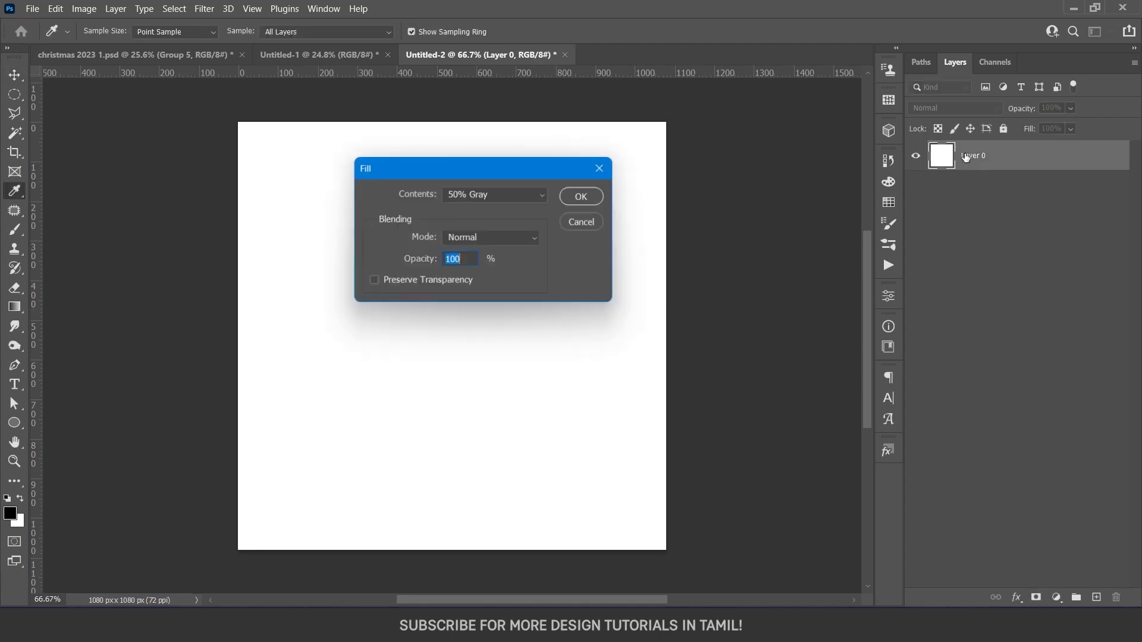
pyautogui.click(503, 197)
pyautogui.click(479, 331)
pyautogui.click(586, 199)
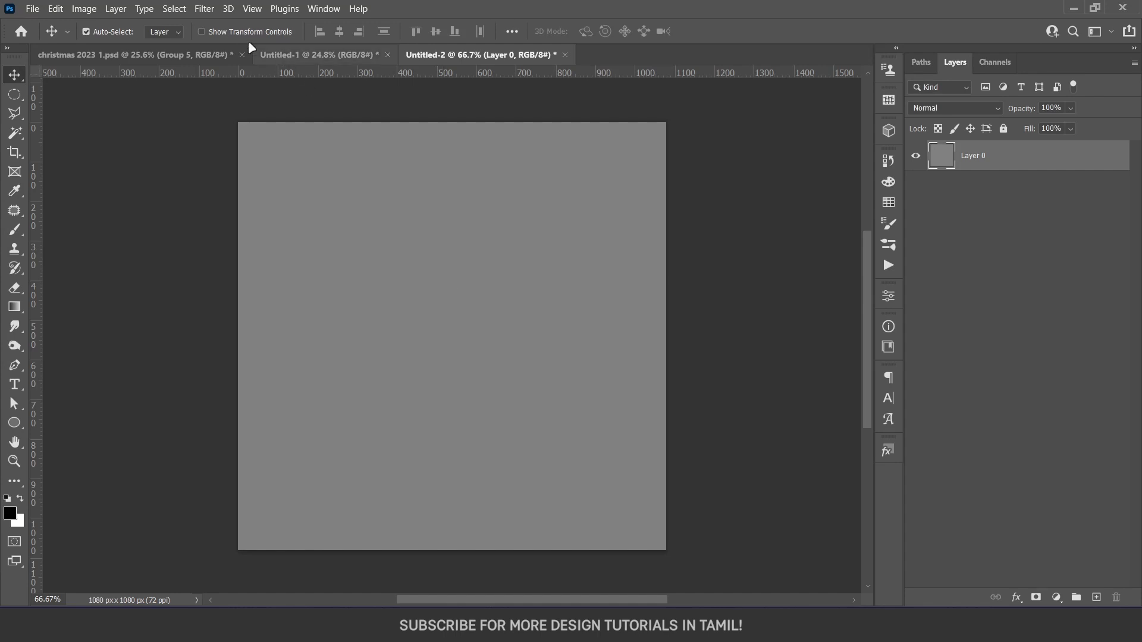
# Render a 50-300mm Zoom lens flare at 100% brightness in the upper-left area of the gray layer
pyautogui.click(202, 8)
pyautogui.moveTo(267, 255)
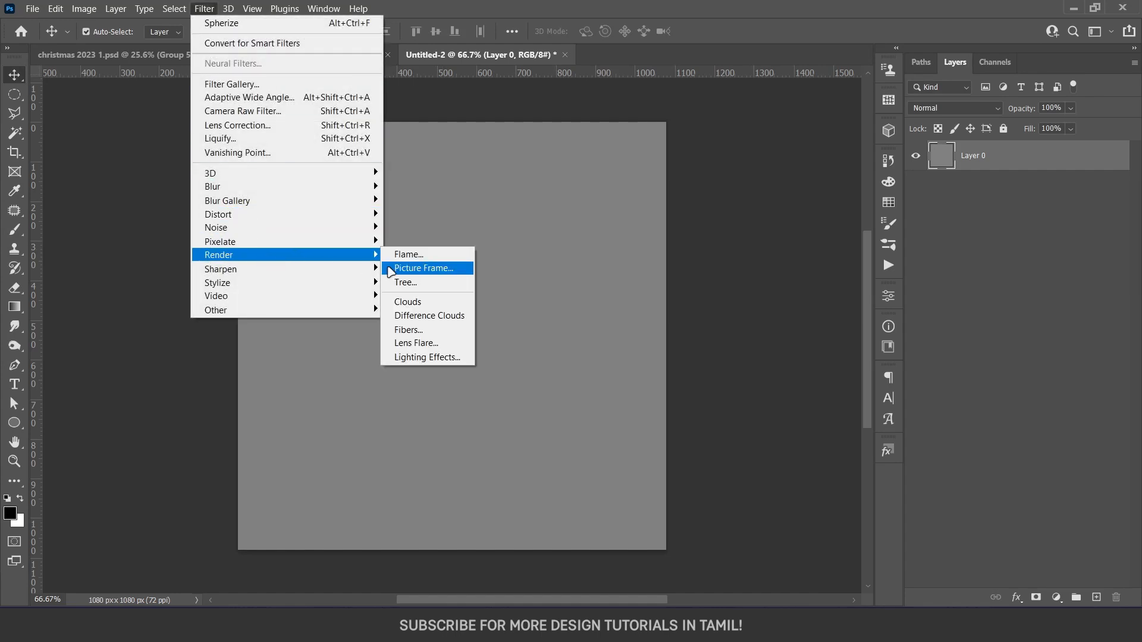
pyautogui.click(416, 343)
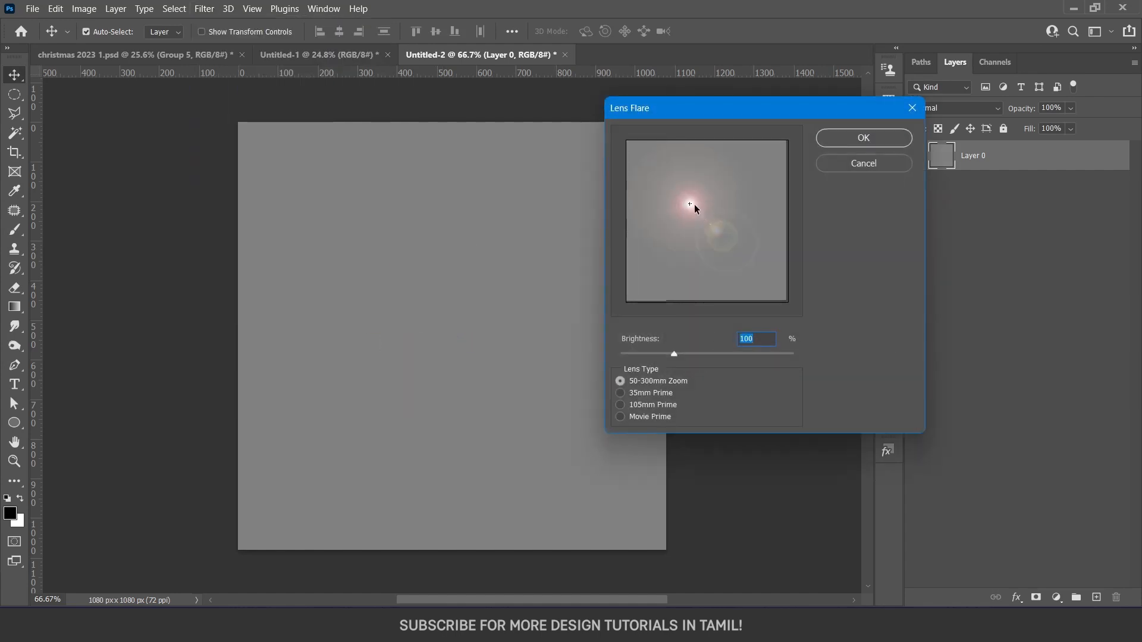
pyautogui.moveTo(690, 208); pyautogui.dragTo(672, 190)
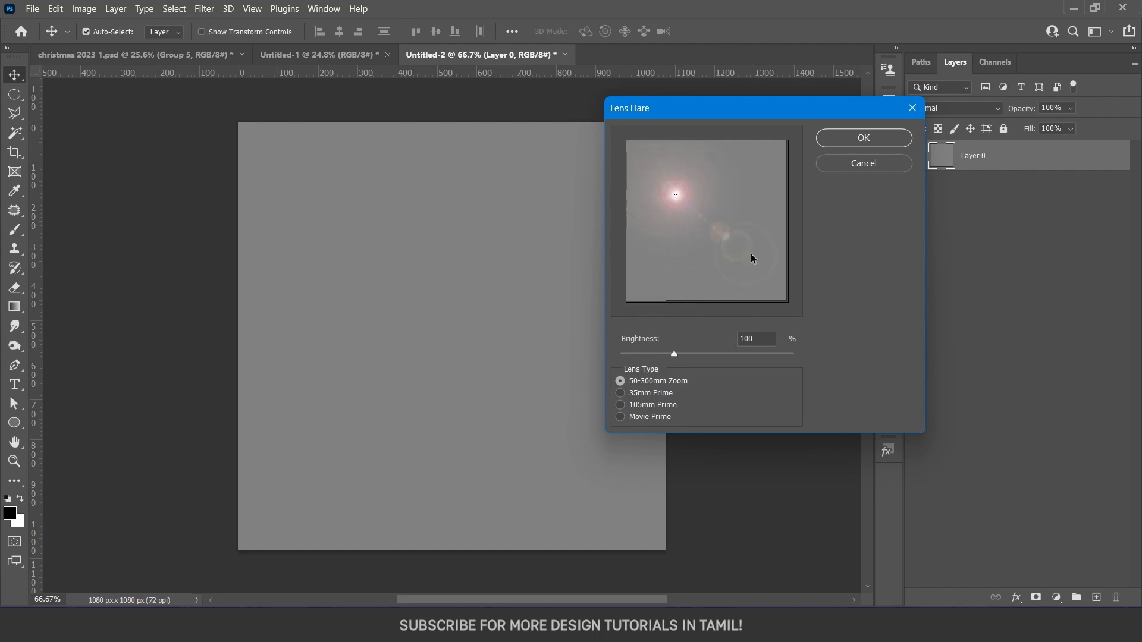
pyautogui.click(864, 138)
# Apply the Polar Coordinates filter to the lens-flare layer using Polar to Rectangular
pyautogui.click(204, 9)
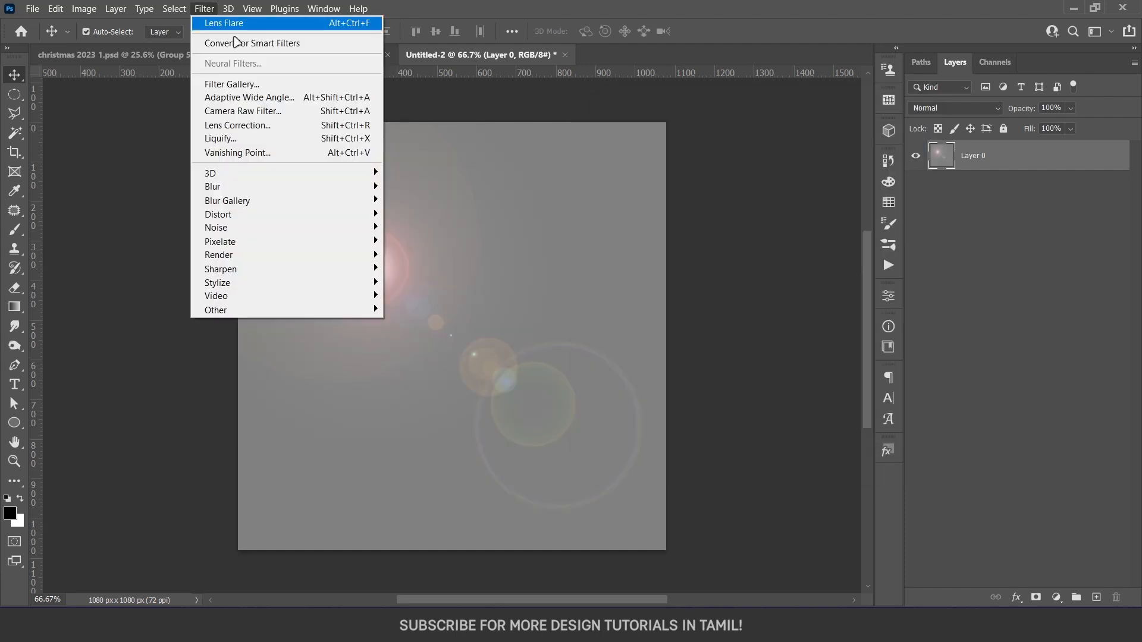
pyautogui.click(415, 266)
pyautogui.click(204, 9)
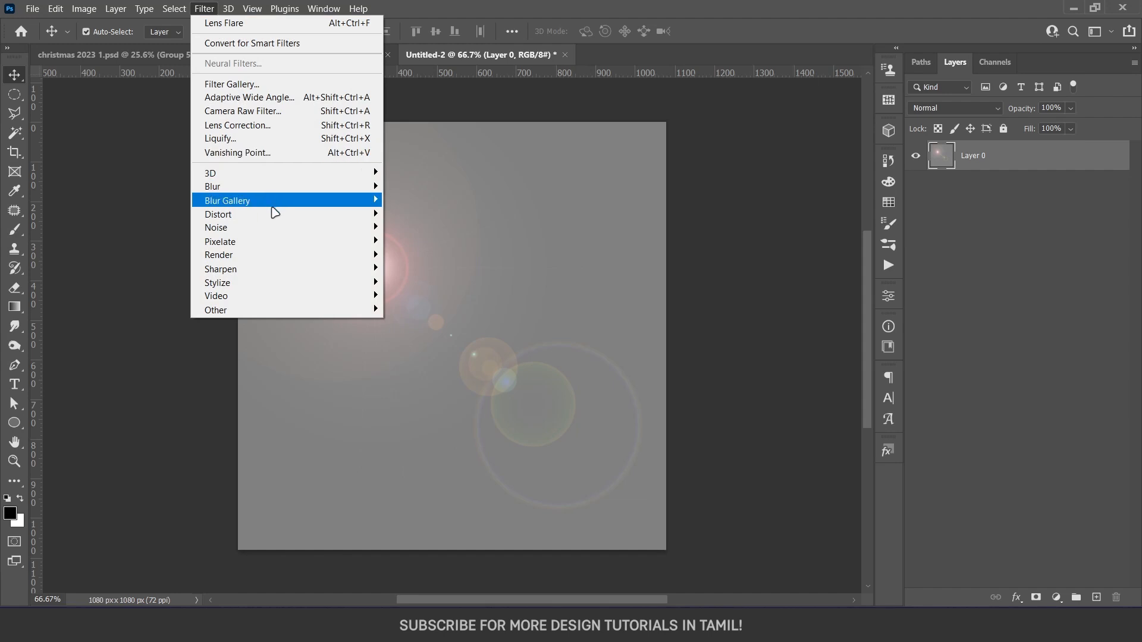
pyautogui.moveTo(295, 219)
pyautogui.click(429, 241)
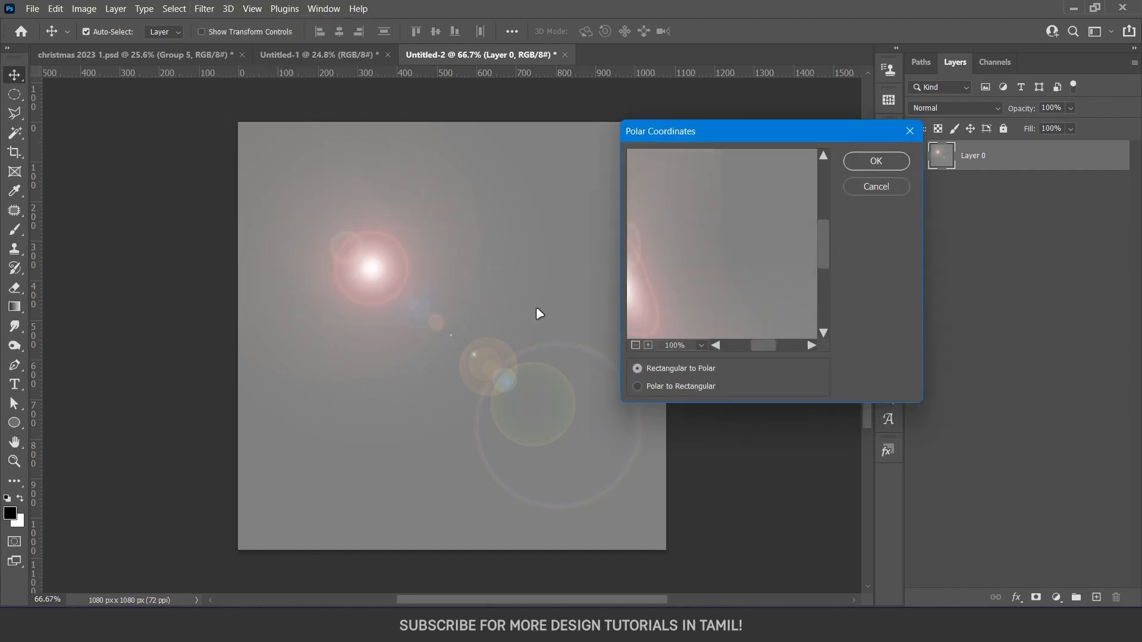
pyautogui.click(658, 387)
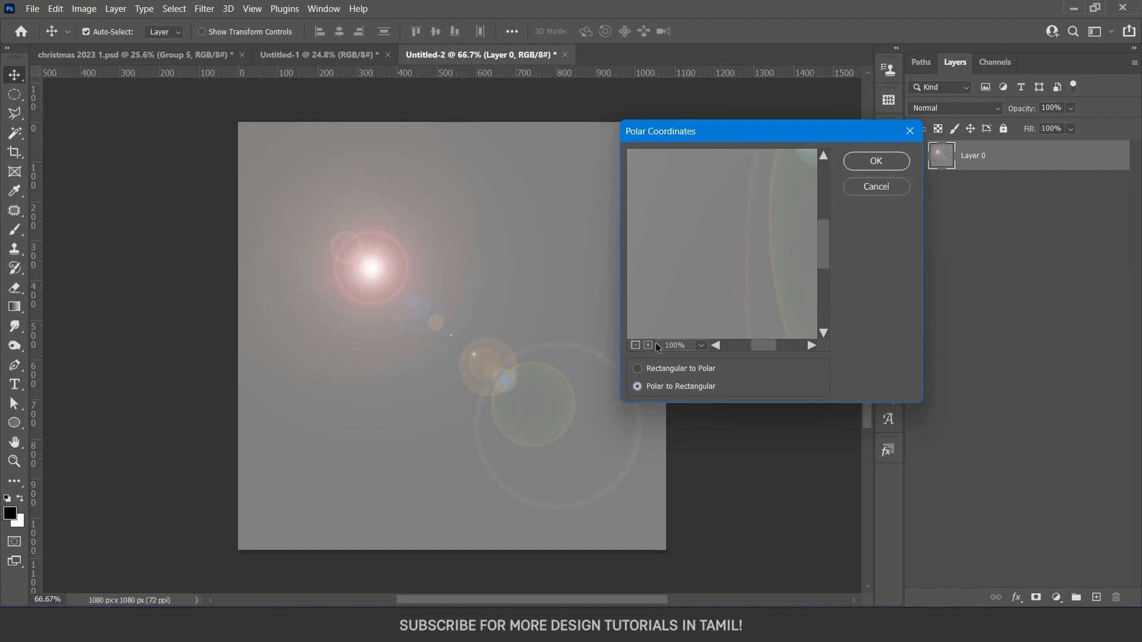
pyautogui.click(636, 345)
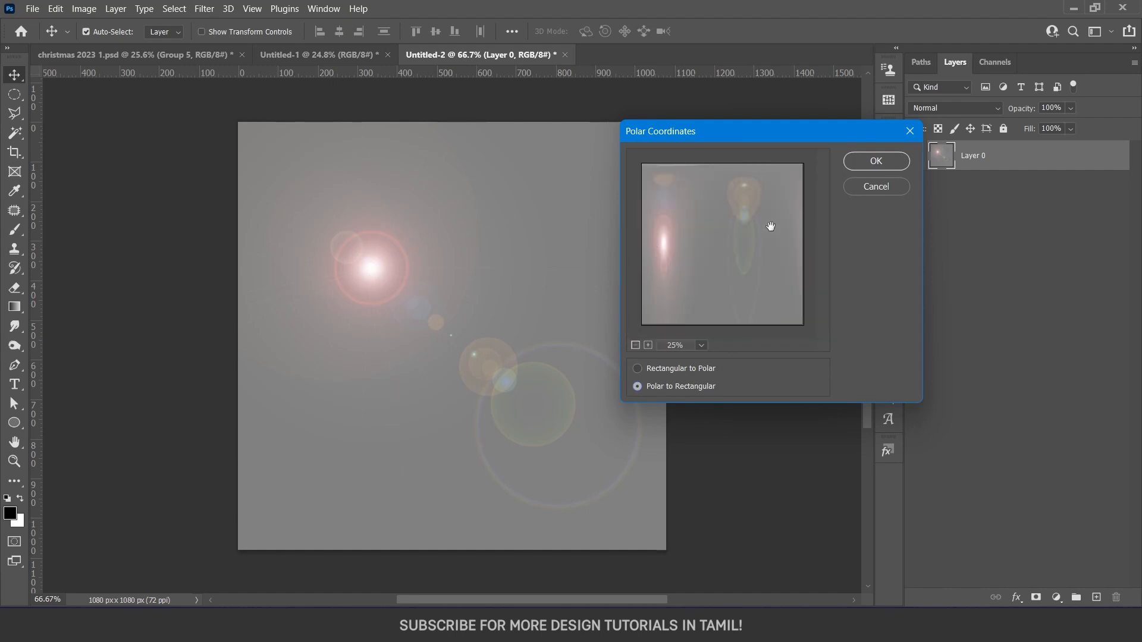
pyautogui.click(869, 162)
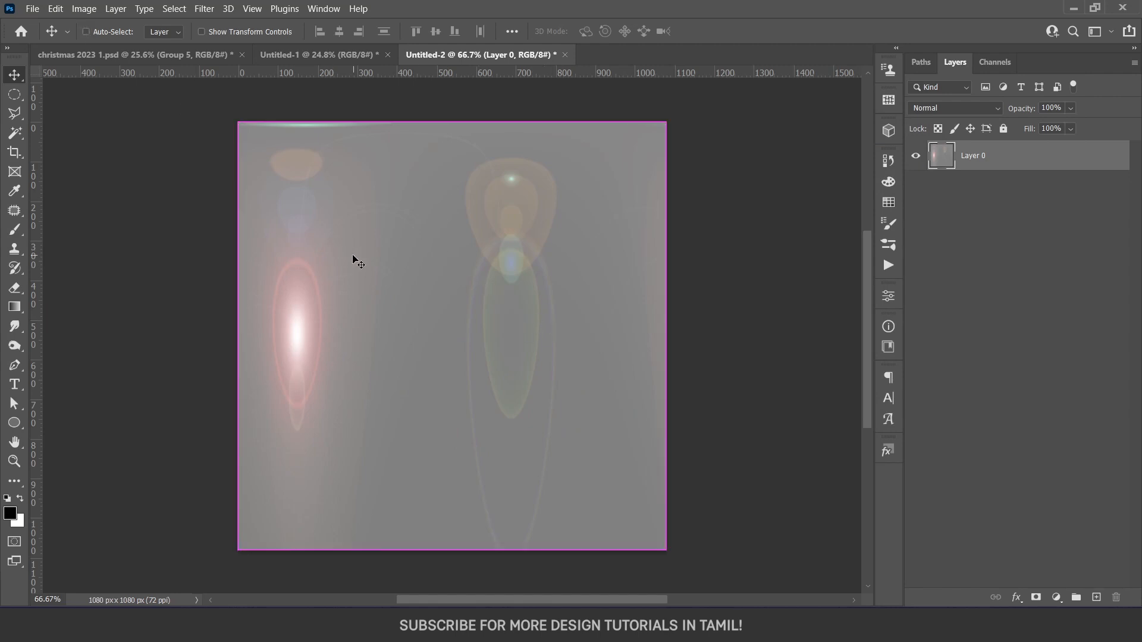
# Rotate the distorted flare layer 180°
pyautogui.press('t')
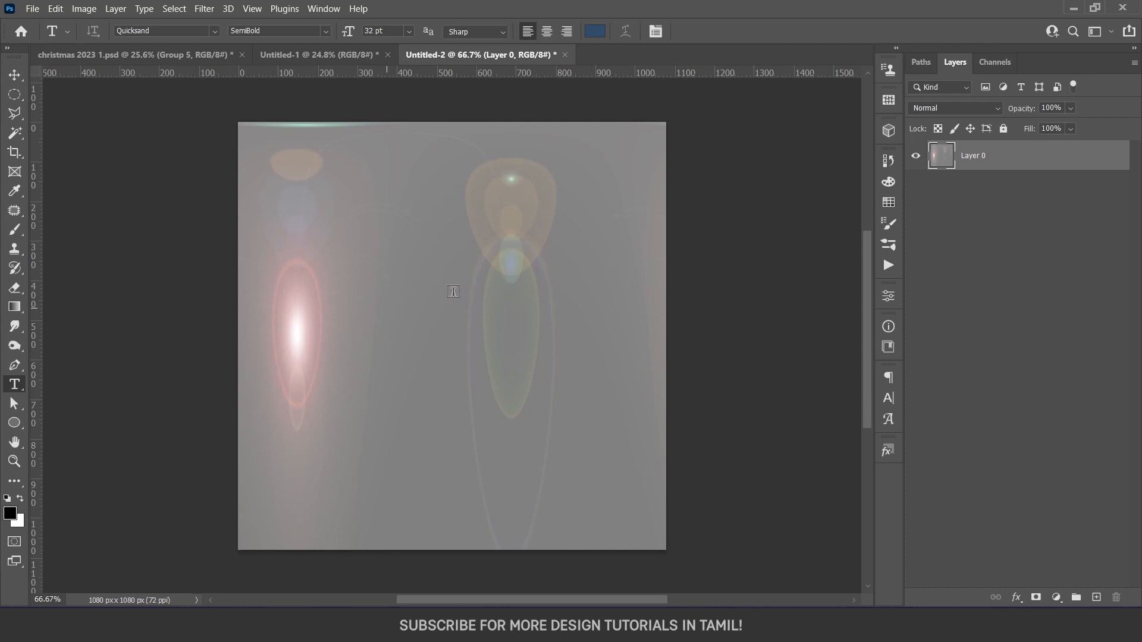
pyautogui.hotkey('ctrl', 't')
pyautogui.rightClick(477, 295)
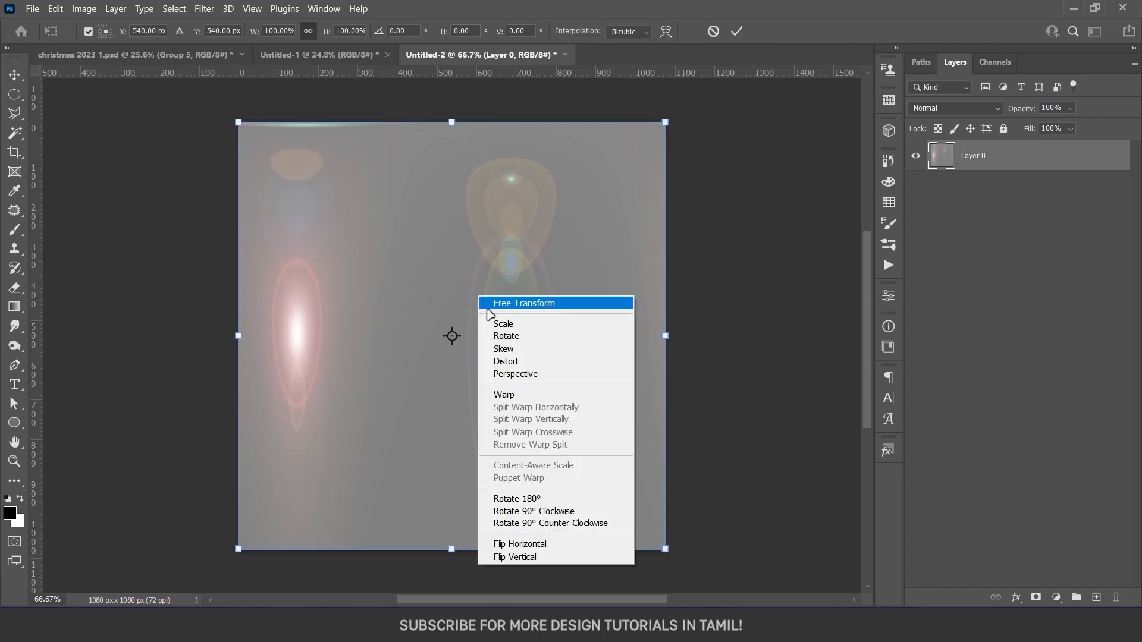
pyautogui.click(525, 501)
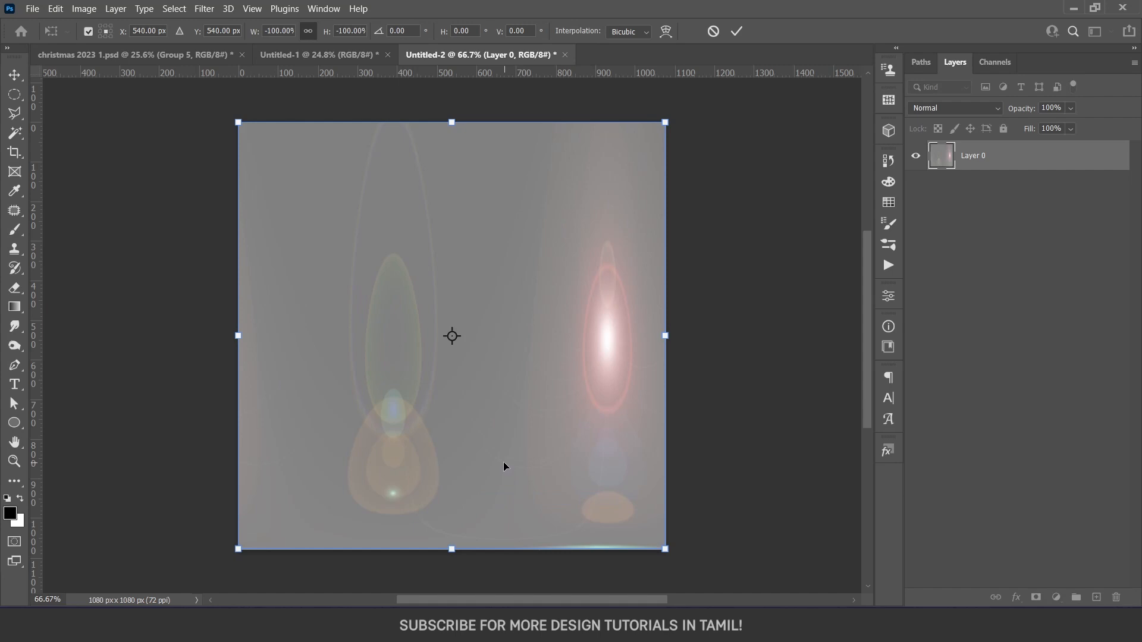
pyautogui.press('Return')
# Apply Polar Coordinates again with Rectangular to Polar to wrap the flare into a glass sphere
pyautogui.click(204, 9)
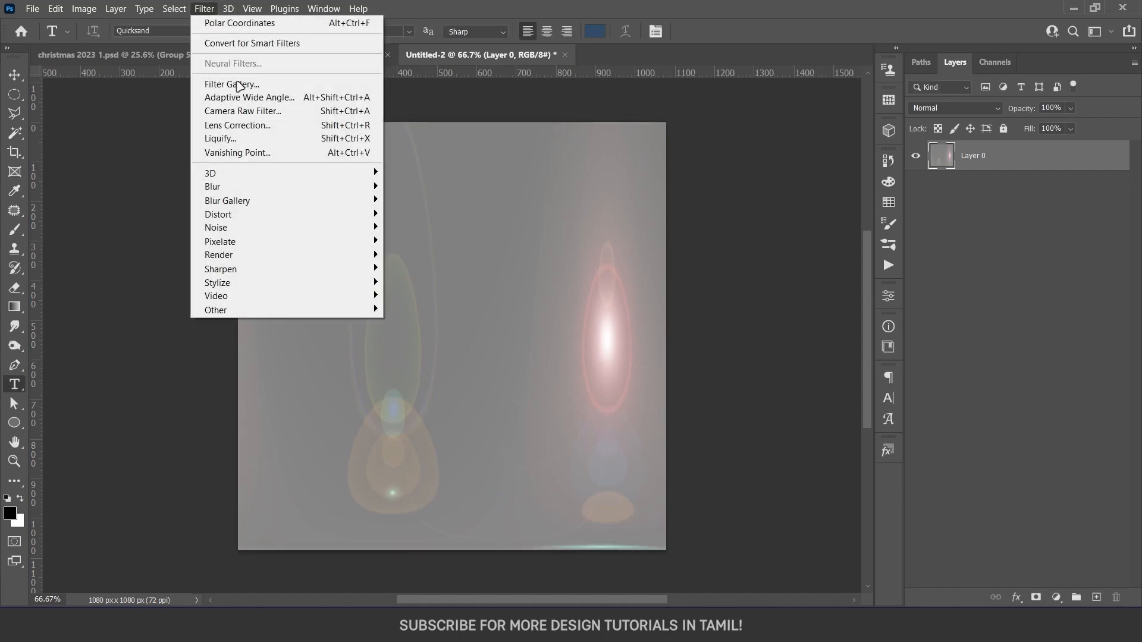
pyautogui.moveTo(301, 220)
pyautogui.click(430, 240)
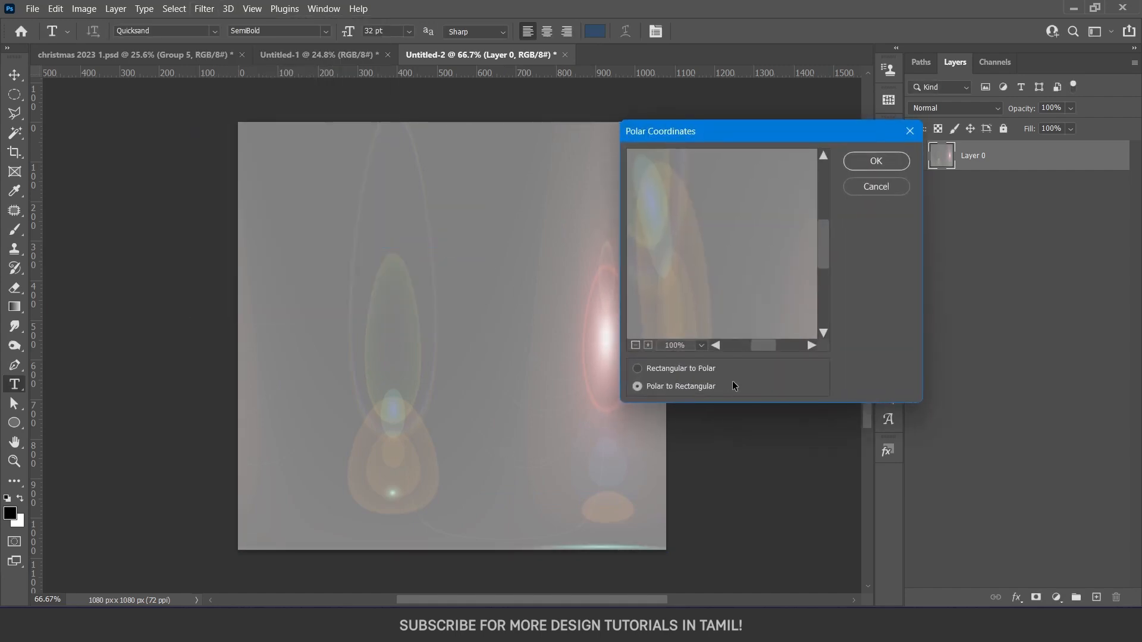
pyautogui.click(693, 366)
pyautogui.click(636, 345)
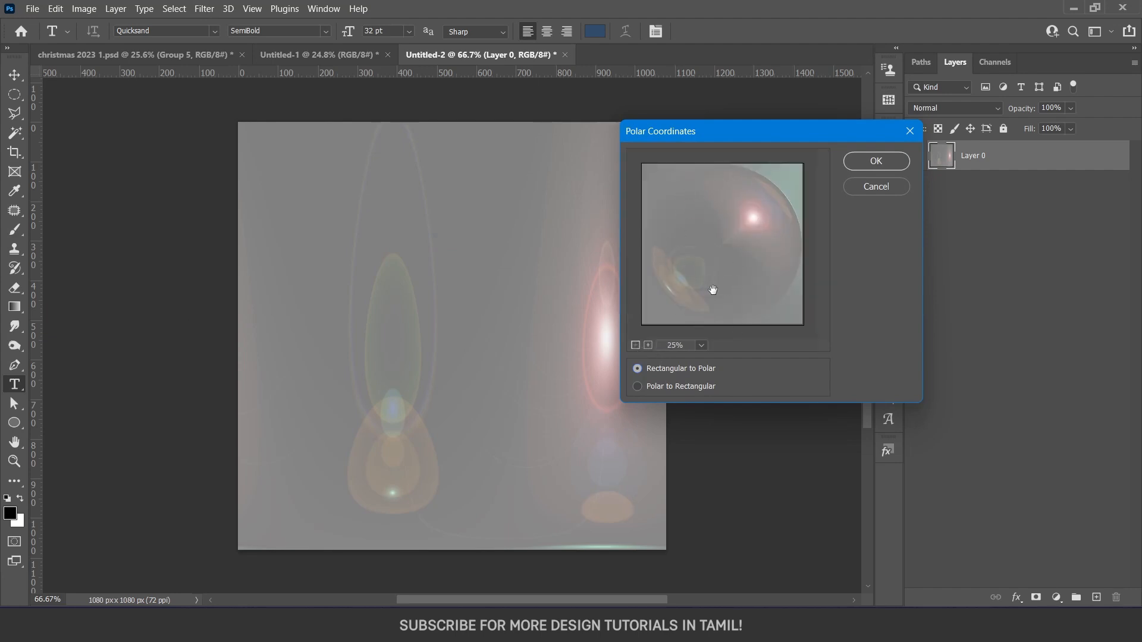
pyautogui.click(875, 162)
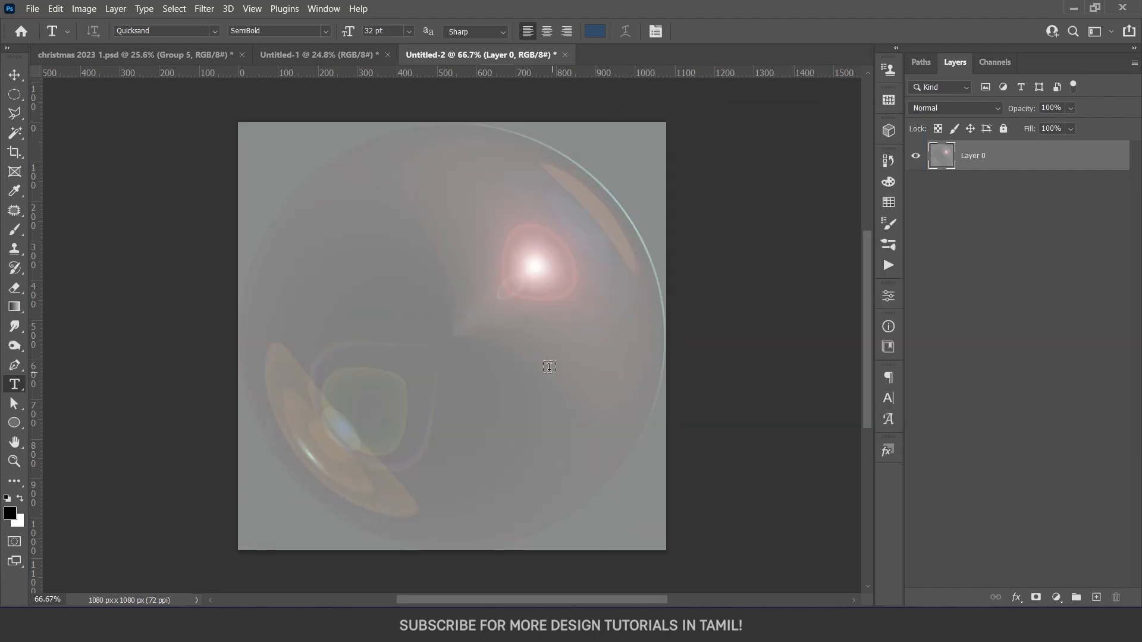
# Make a circular selection and scale it to match the outline of the full glass sphere
pyautogui.press('m')
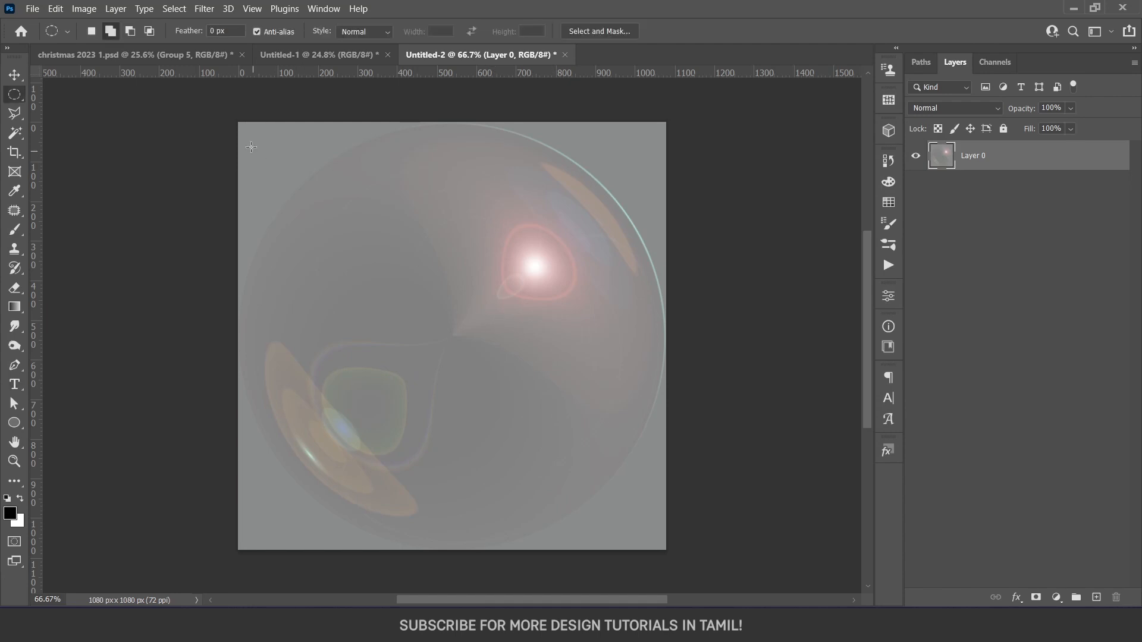
pyautogui.moveTo(275, 130)
pyautogui.mouseDown()
pyautogui.moveTo(624, 455)
pyautogui.moveTo(665, 519)
pyautogui.mouseUp()
pyautogui.rightClick(575, 138)
pyautogui.click(657, 296)
pyautogui.moveTo(565, 378); pyautogui.dragTo(552, 383)
pyautogui.moveTo(646, 335); pyautogui.dragTo(666, 339)
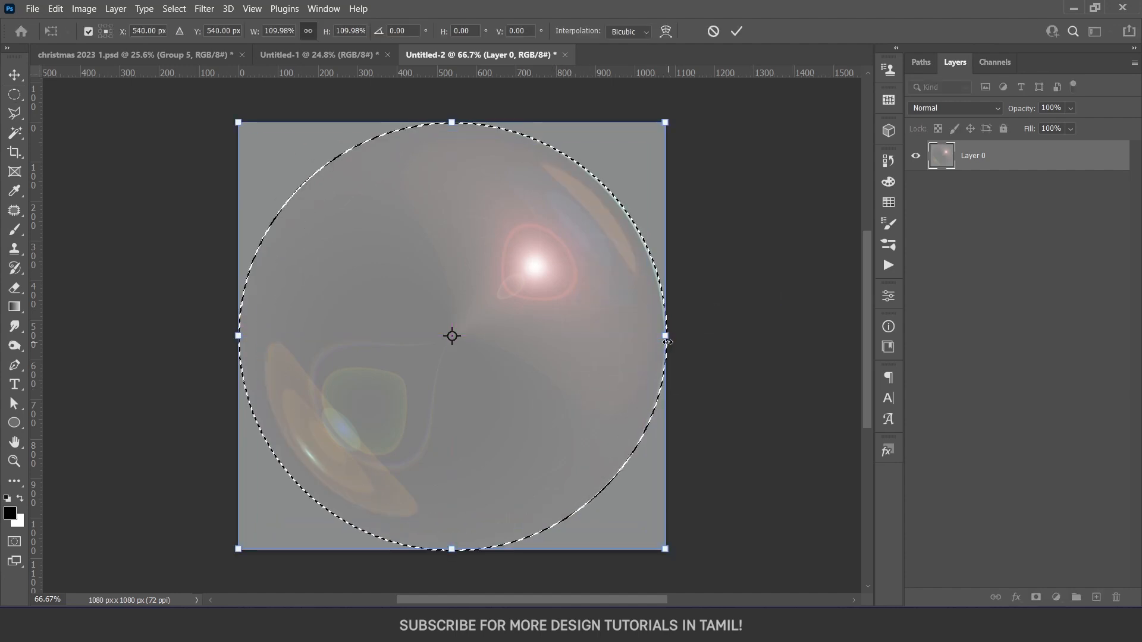
pyautogui.press('Return')
# Copy the selected sphere to a new layer and hide the original gray layer
pyautogui.hotkey('ctrl', 'j')
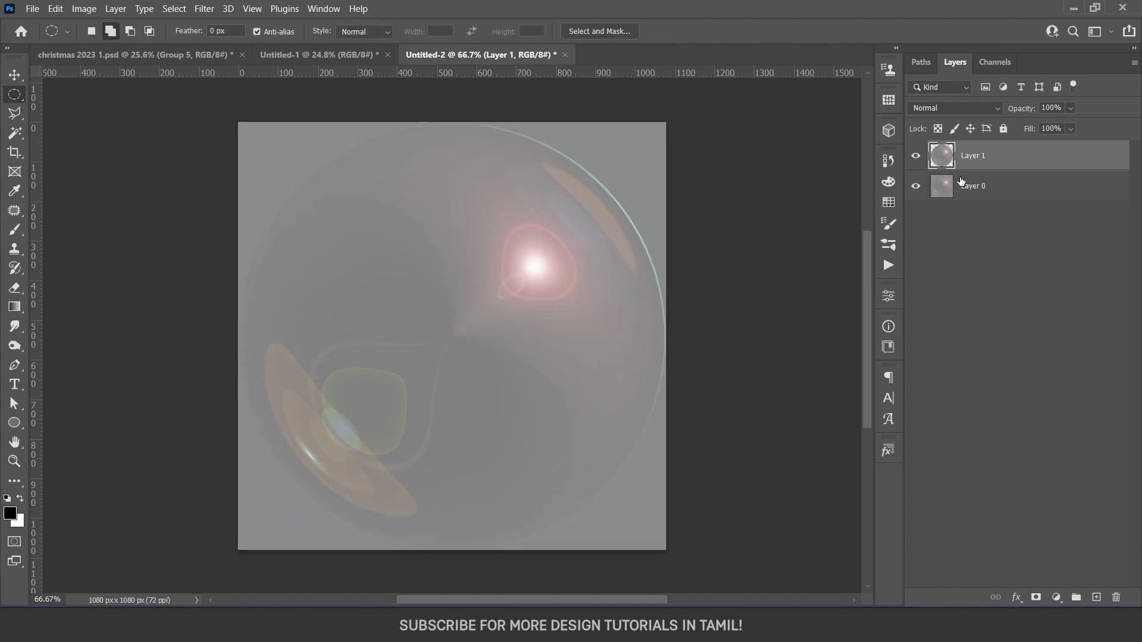
pyautogui.click(916, 186)
pyautogui.press('v')
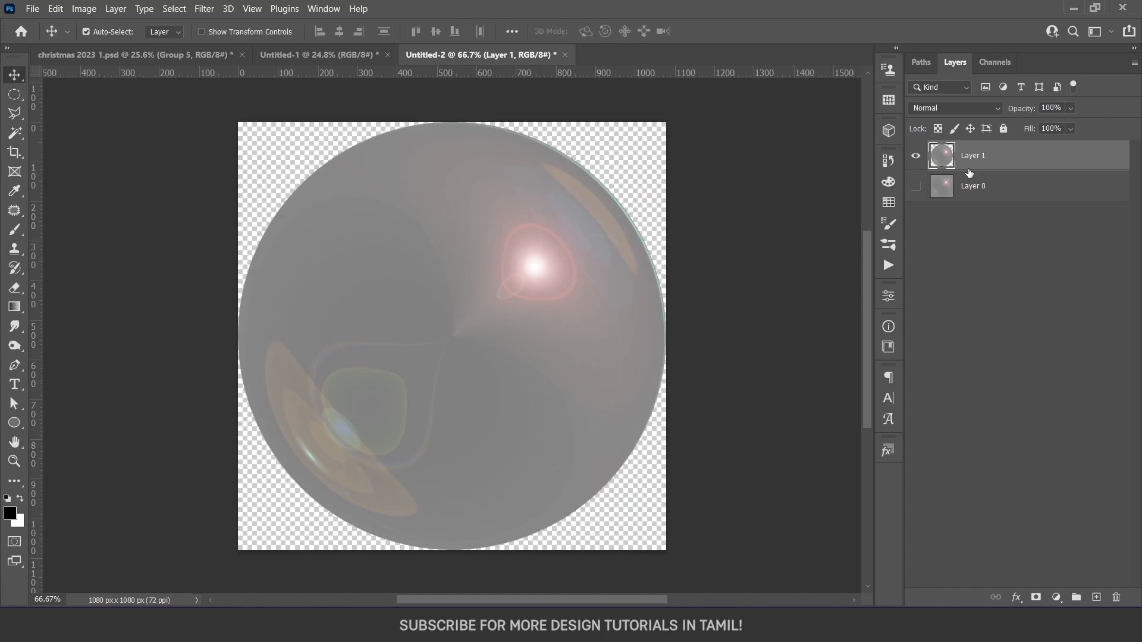
# Fade out the sphere layer's grays with a split This Layer Blend If black point at 144, and desaturate the layer
pyautogui.doubleClick(1042, 159)
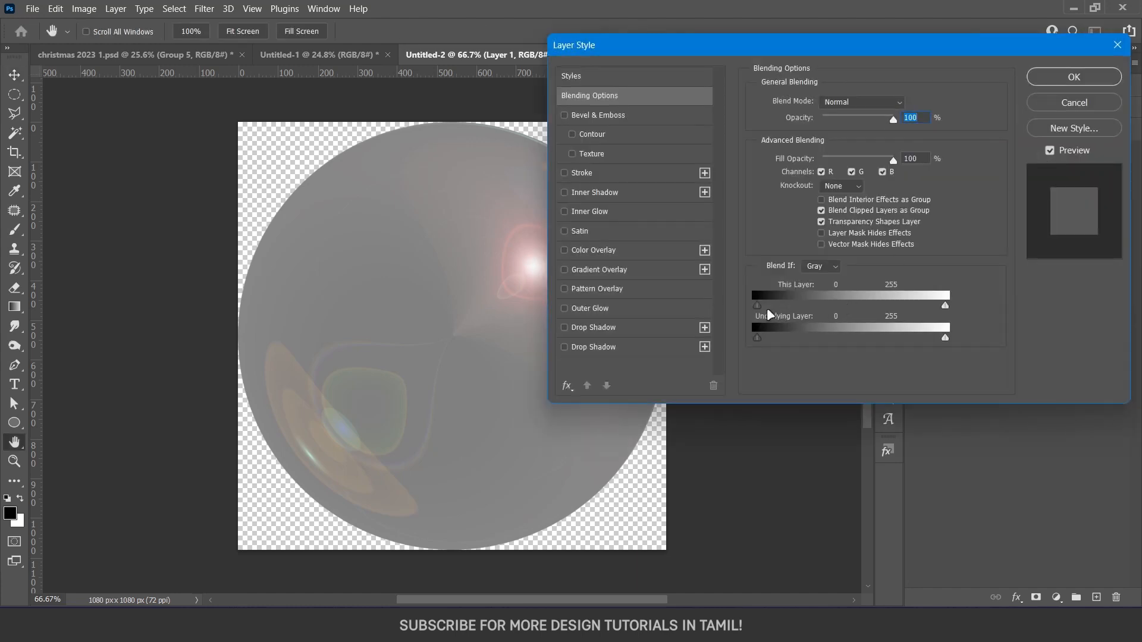
pyautogui.moveTo(760, 309); pyautogui.dragTo(866, 304)
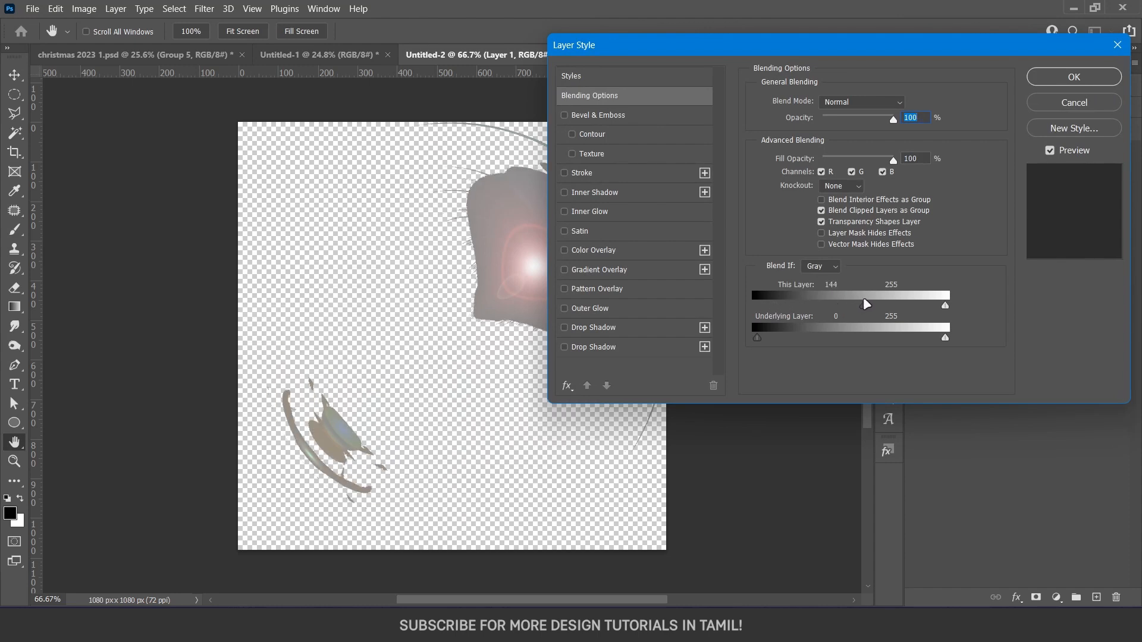
pyautogui.press('alt')
pyautogui.press('alt')
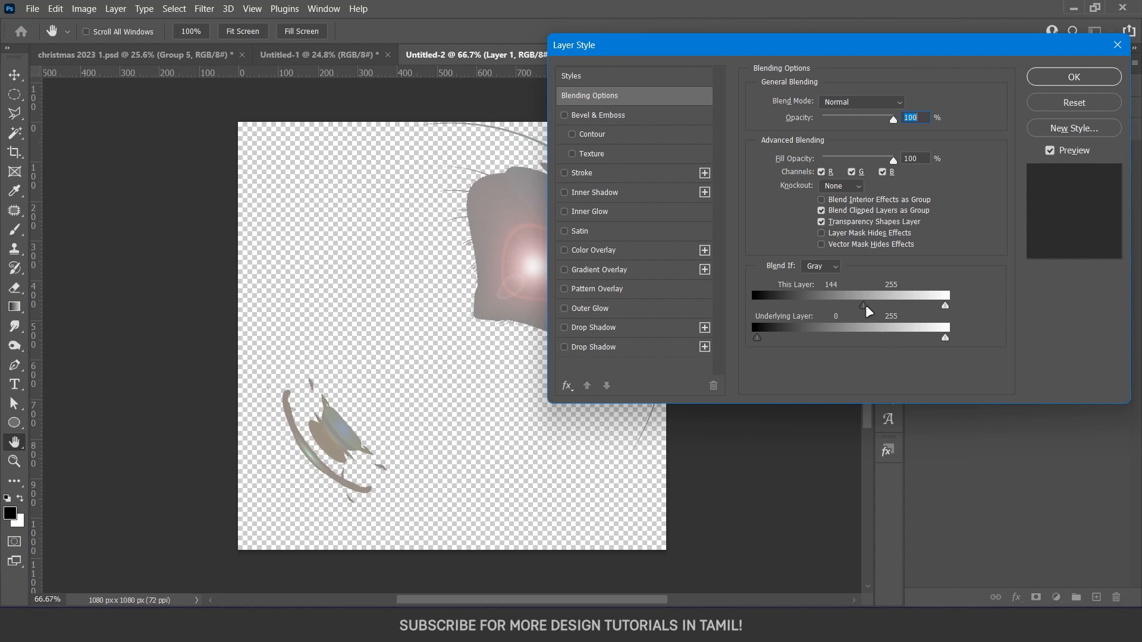
pyautogui.moveTo(868, 307); pyautogui.dragTo(858, 306)
pyautogui.press('Return')
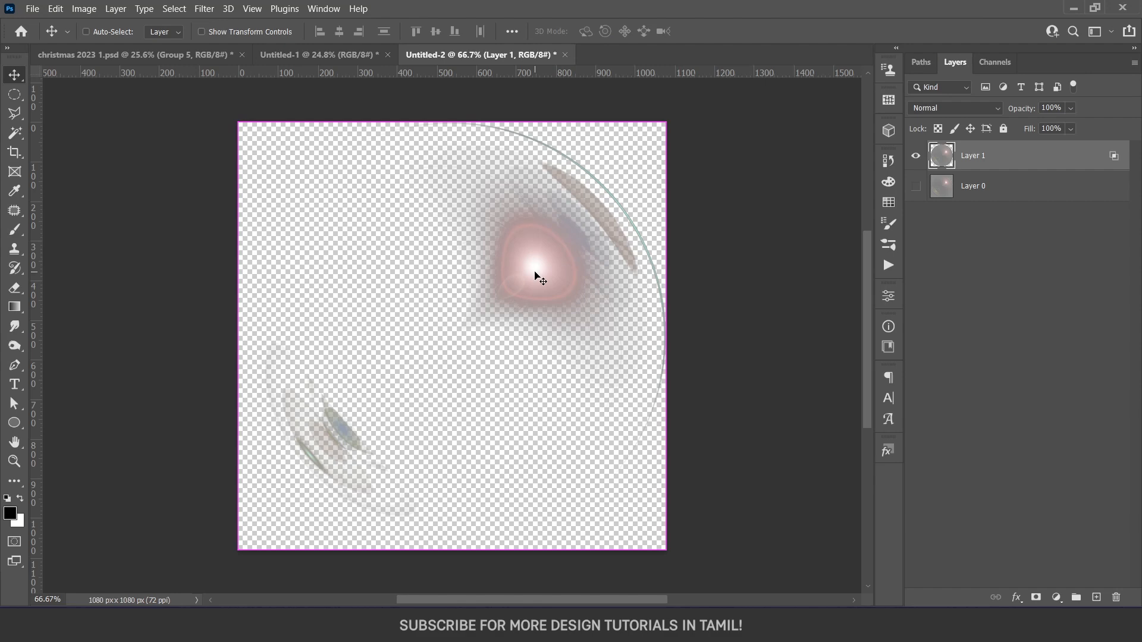
pyautogui.hotkey('ctrl', 'shift', 'u')
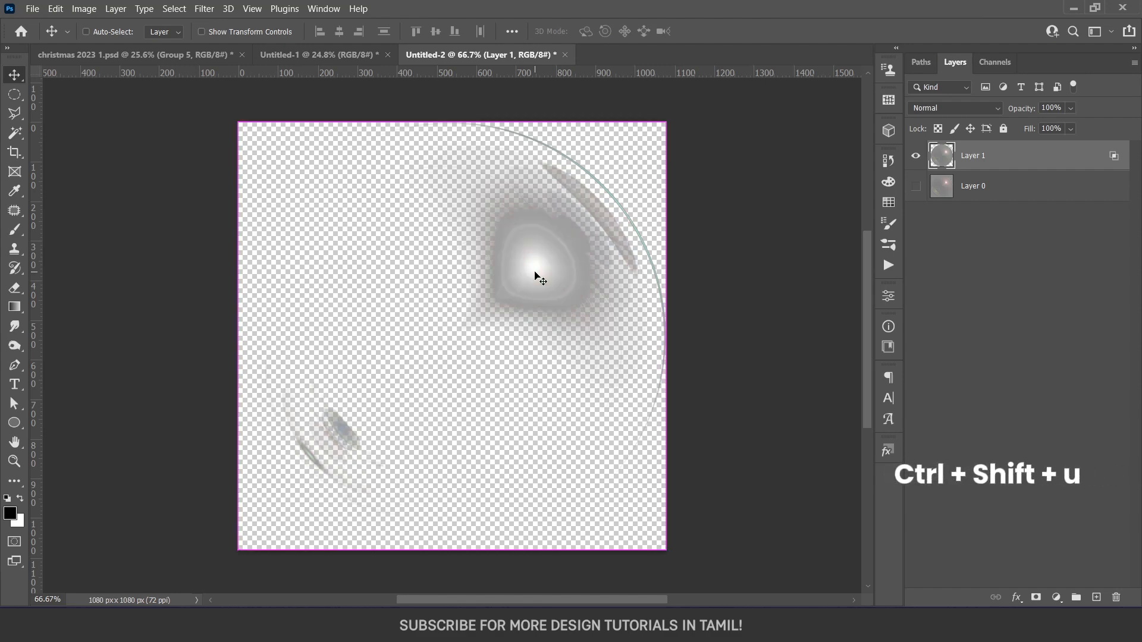
# Bring the sphere reflection into the snow globe poster and scale it to about 1450 x 1450 px over the globe
pyautogui.moveTo(551, 298); pyautogui.dragTo(287, 59)
pyautogui.moveTo(472, 337); pyautogui.dragTo(468, 395)
pyautogui.hotkey('ctrl', 't')
pyautogui.moveTo(547, 394); pyautogui.dragTo(601, 394)
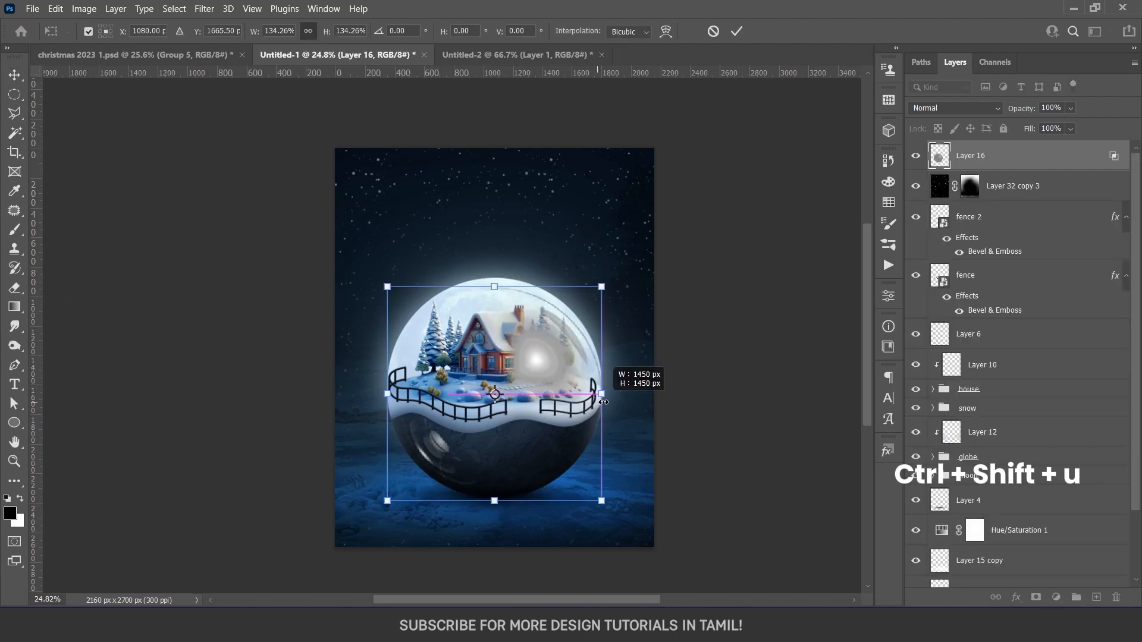
# Set the reflection layer's blend mode to Lighten and adjust its fit over the globe
pyautogui.click(954, 108)
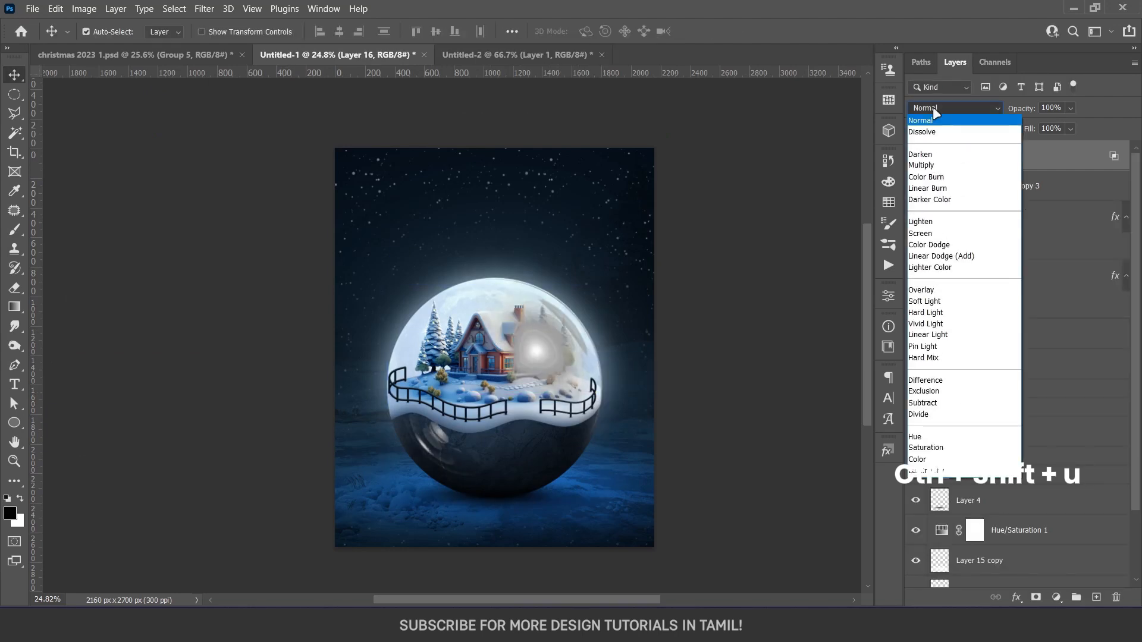
pyautogui.click(937, 217)
pyautogui.moveTo(616, 446); pyautogui.dragTo(596, 508)
pyautogui.hotkey('ctrl', 't')
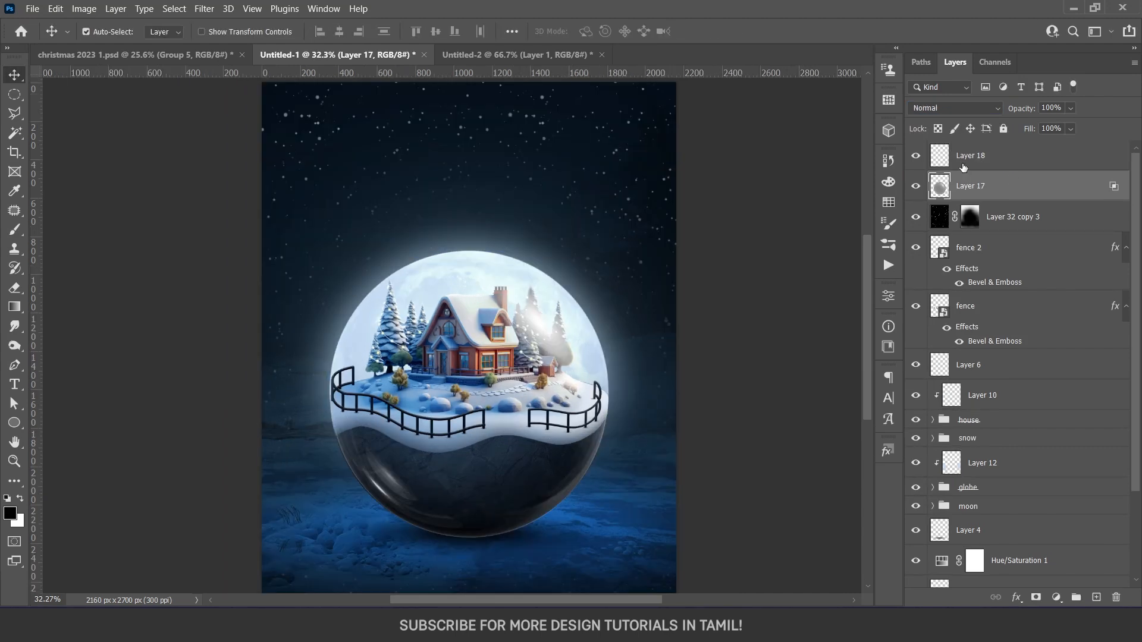
# Clip one empty layer to the reflection layer, deleting the extra new layer
pyautogui.click(964, 167)
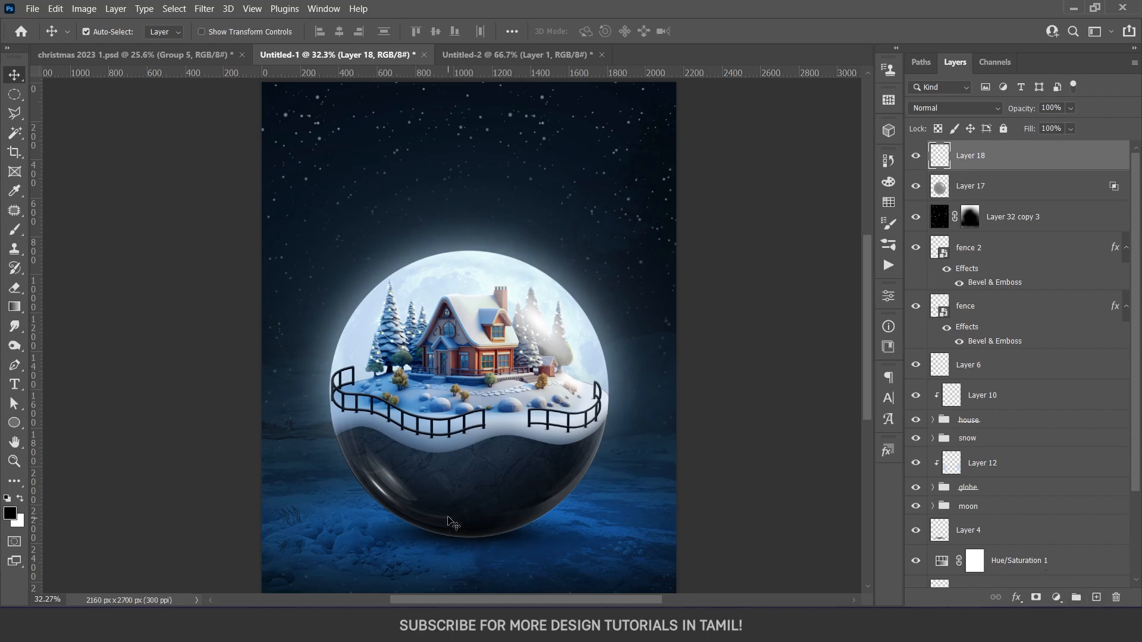
pyautogui.click(1096, 598)
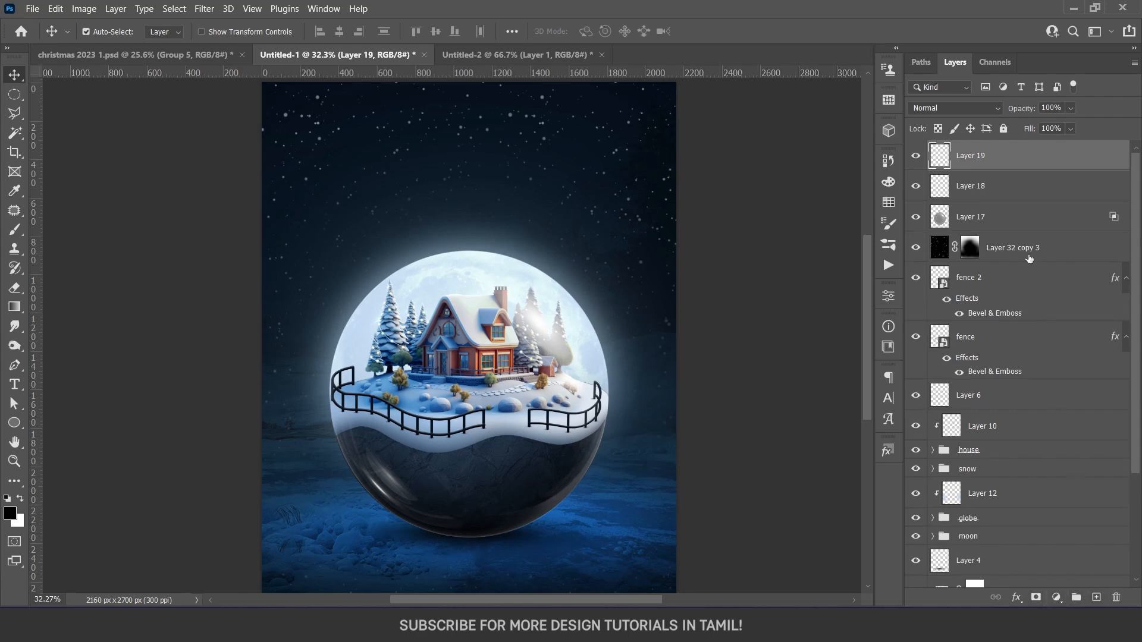
pyautogui.press('Delete')
pyautogui.keyDown('alt'); pyautogui.click(984, 171); pyautogui.keyUp('alt')
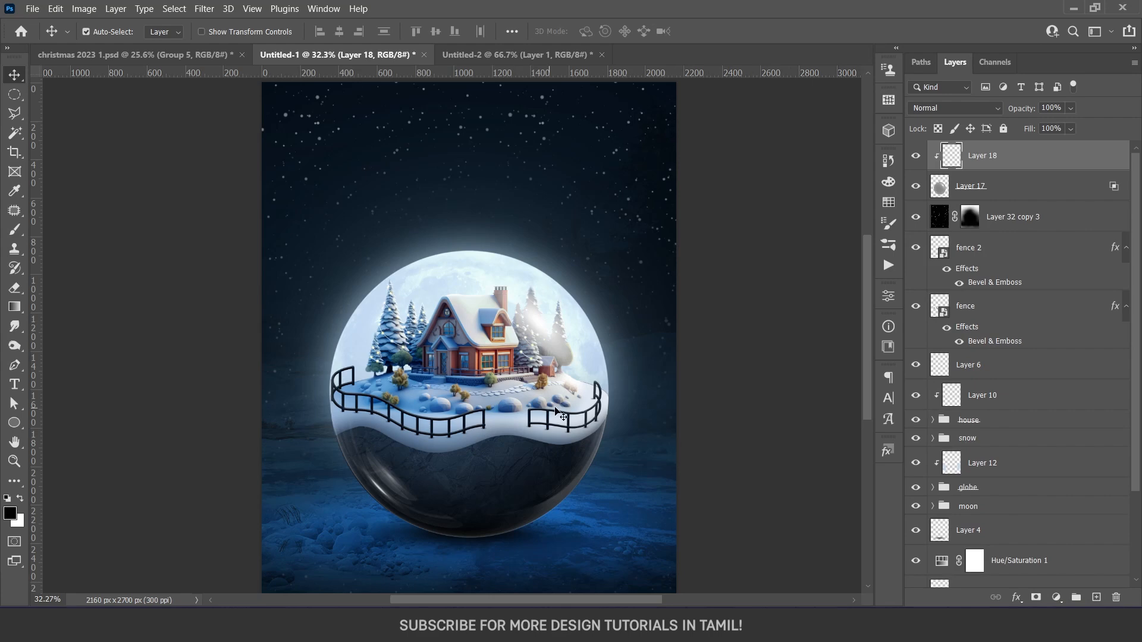
# Try a 50% opacity brush stroke across the ground on the clipped layer and undo it
pyautogui.moveTo(561, 414); pyautogui.dragTo(552, 389)
pyautogui.press('b')
pyautogui.moveTo(338, 558)
pyautogui.mouseDown()
pyautogui.moveTo(374, 579)
pyautogui.moveTo(323, 566)
pyautogui.moveTo(548, 580)
pyautogui.moveTo(646, 567)
pyautogui.mouseUp()
pyautogui.hotkey('ctrl', 'z')
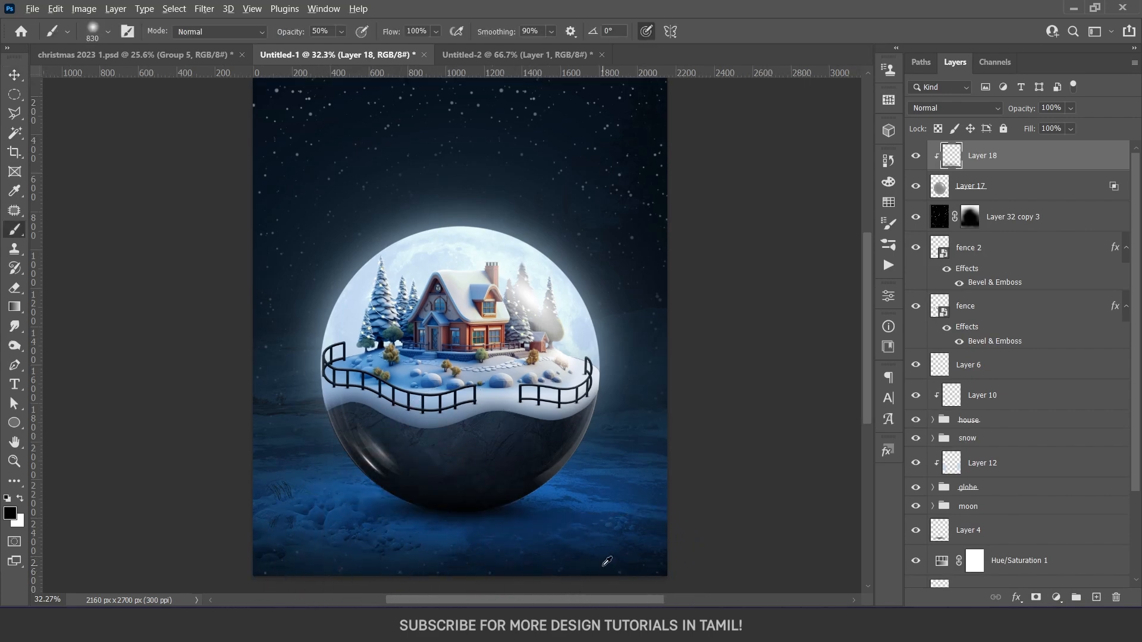
pyautogui.scroll(-3, 603, 505)
pyautogui.press('v')
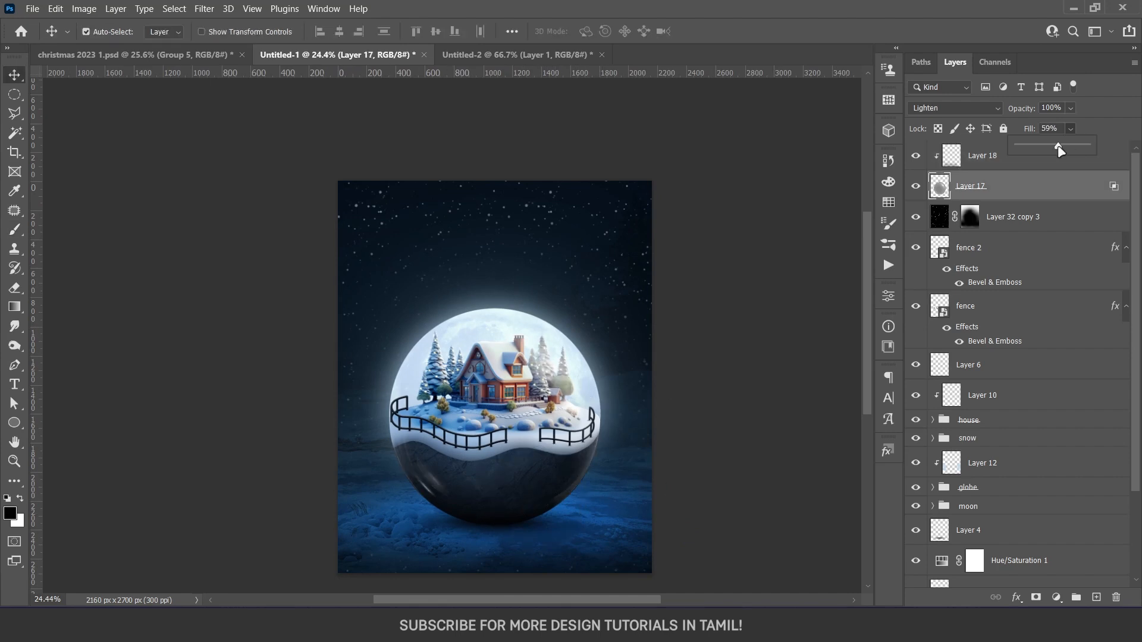
# Lower the reflection layer's fill to 75%, compare the globe with and without it, and leave it hidden
pyautogui.moveTo(1058, 146); pyautogui.dragTo(1068, 146)
pyautogui.click(916, 187)
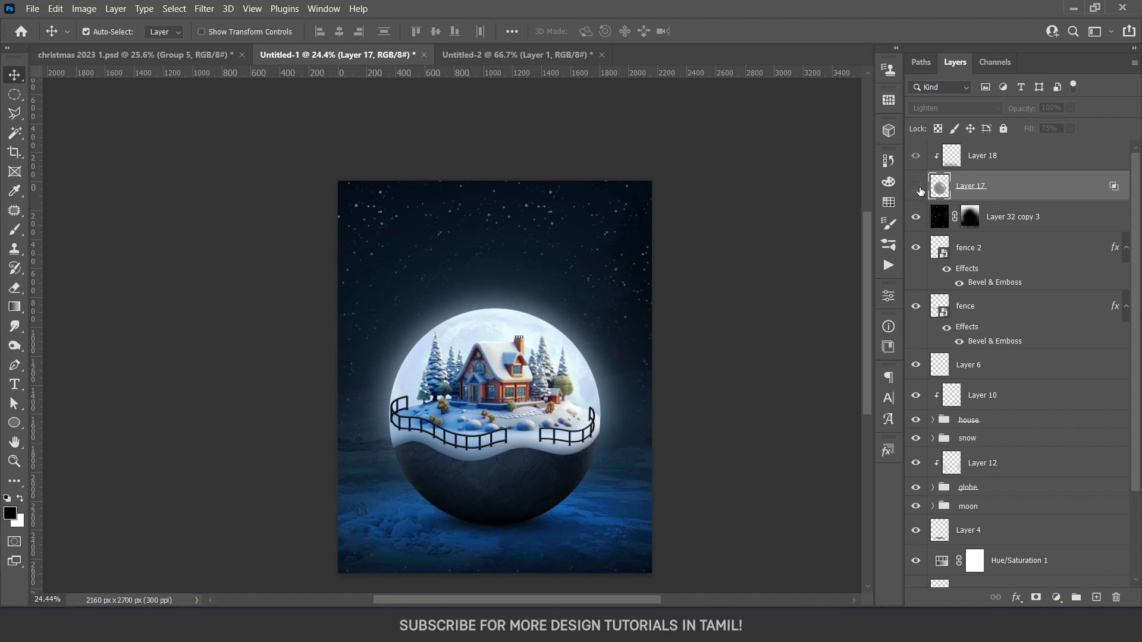
pyautogui.click(919, 188)
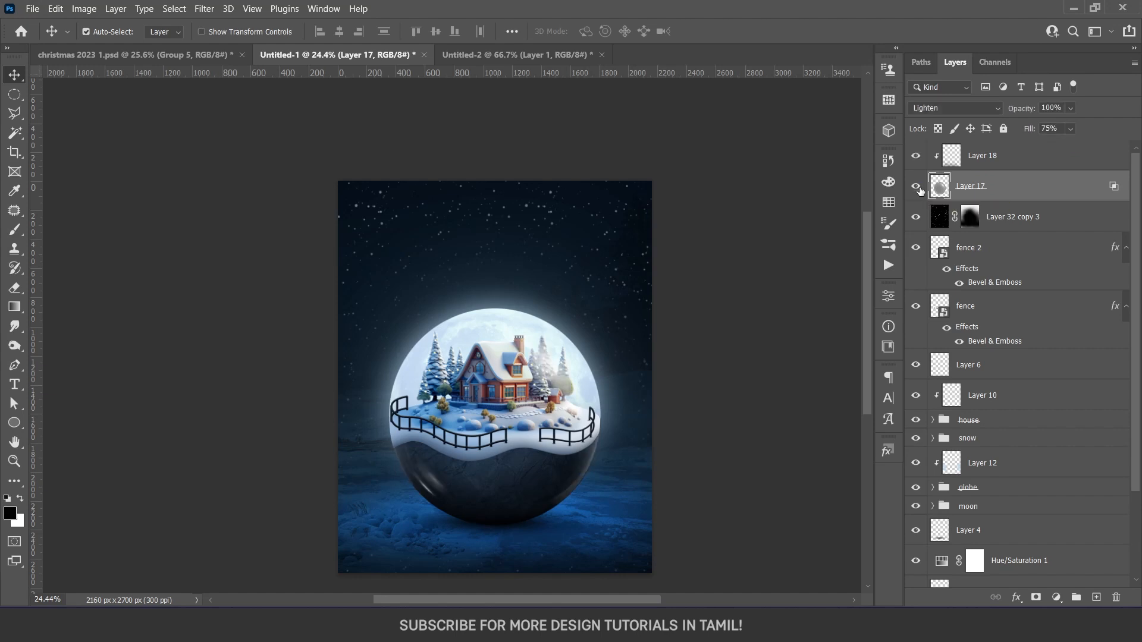
pyautogui.click(916, 186)
pyautogui.scroll(-2, 742, 357)
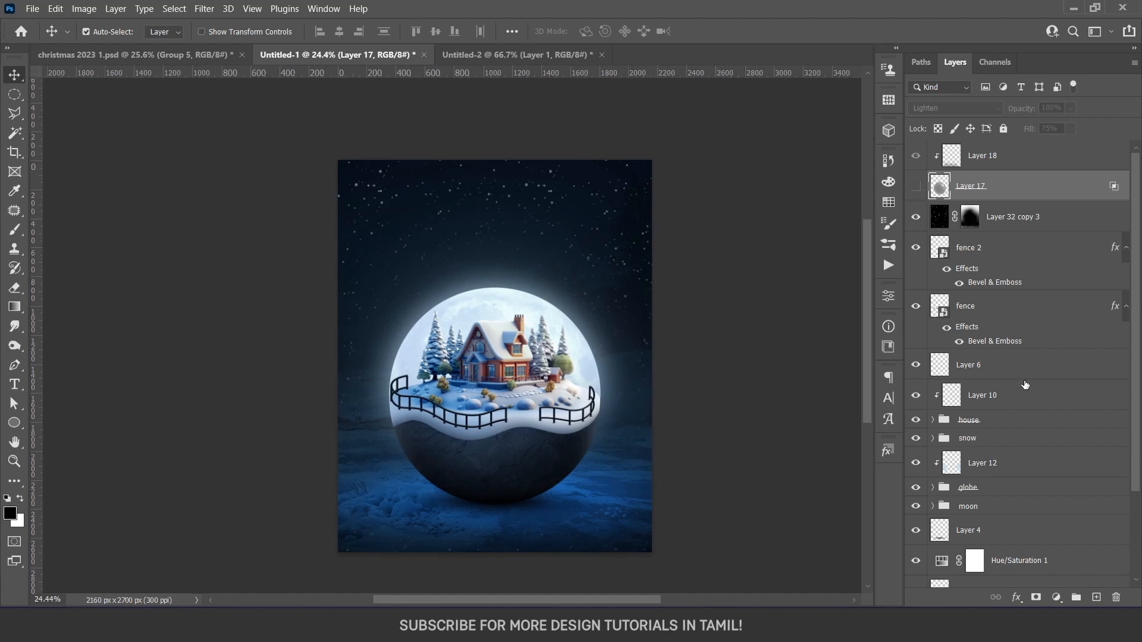
# Group all the layers from the falling snow down to the bottom of the stack
pyautogui.click(1017, 216)
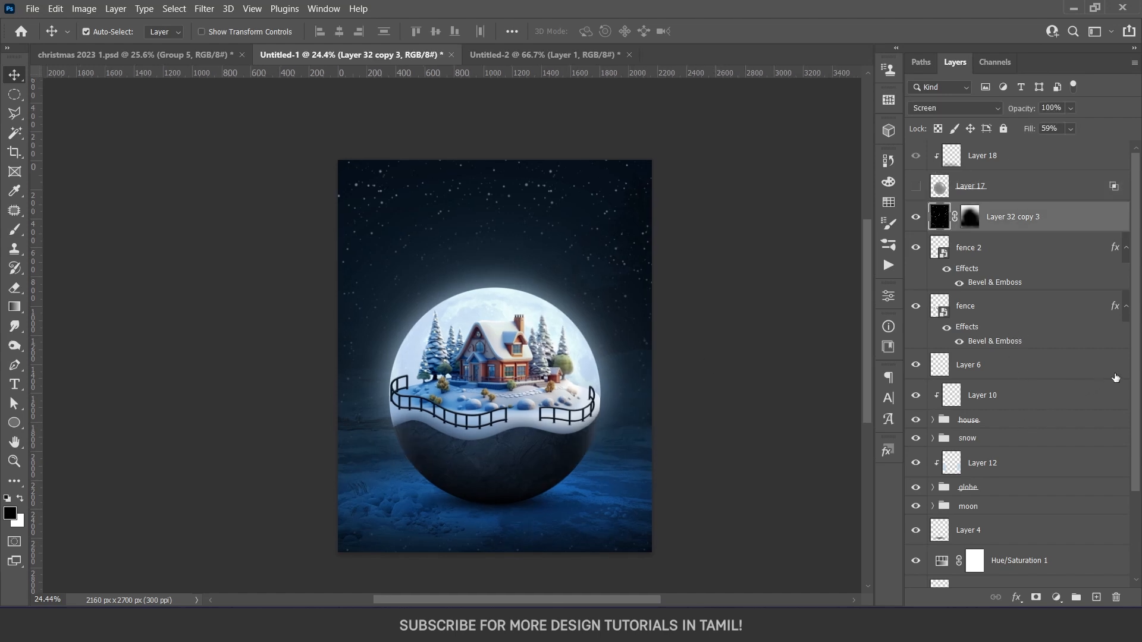
pyautogui.scroll(-3, 1017, 559)
pyautogui.keyDown('shift'); pyautogui.click(1001, 573); pyautogui.keyUp('shift')
pyautogui.hotkey('ctrl', 'g')
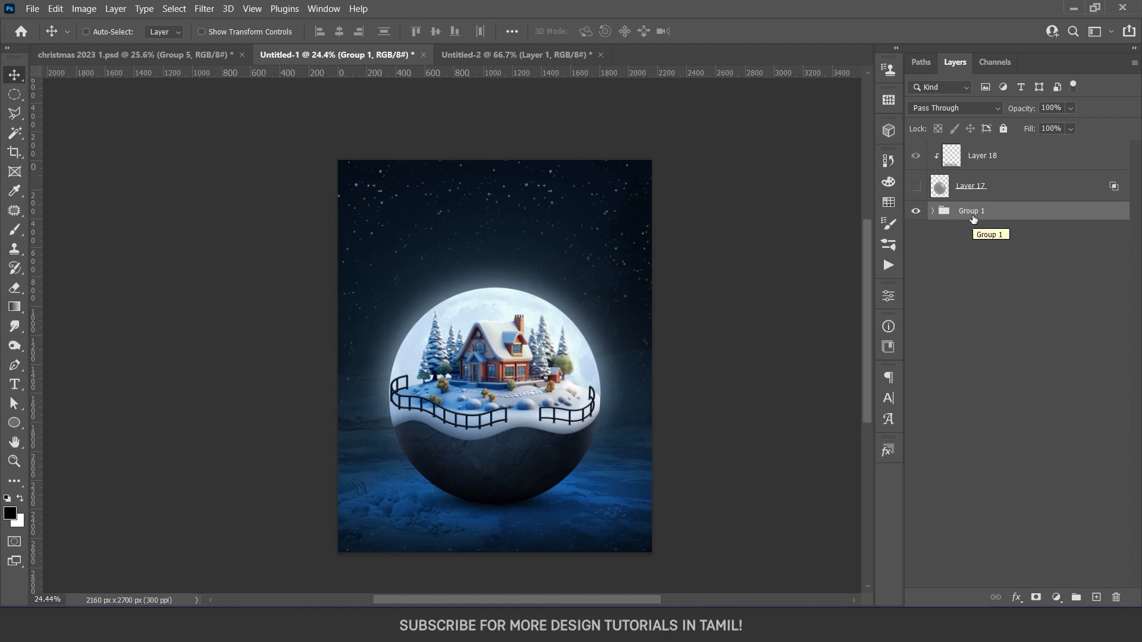
# Duplicate the poster group, merge the copy into one layer and convert it to a smart object
pyautogui.hotkey('ctrl', 'j')
pyautogui.rightClick(971, 215)
pyautogui.click(1023, 415)
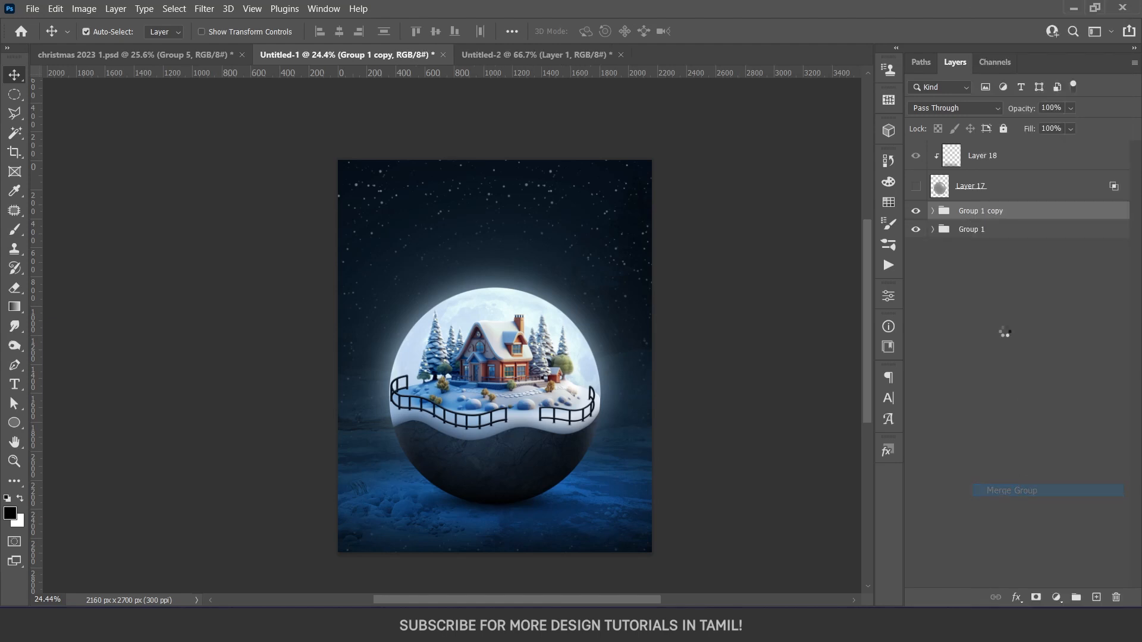
pyautogui.rightClick(972, 225)
pyautogui.click(821, 191)
# Apply Camera Raw to the merged copy with Temperature -11, Exposure +0.05, Contrast +7, Highlights -1 and Whites +3
pyautogui.click(204, 9)
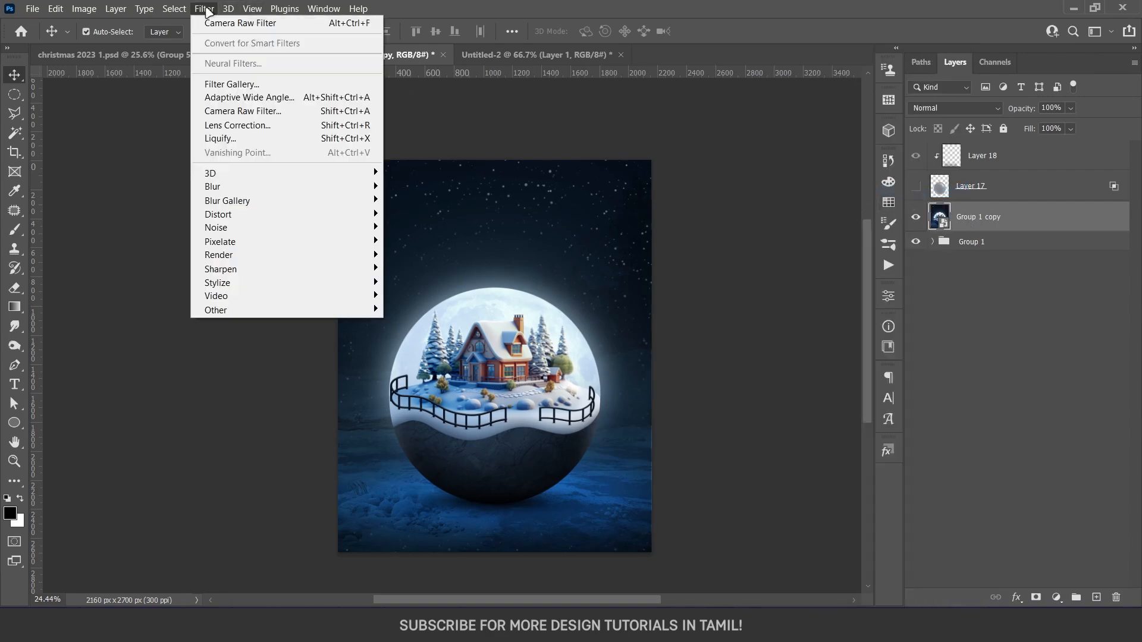
pyautogui.click(249, 111)
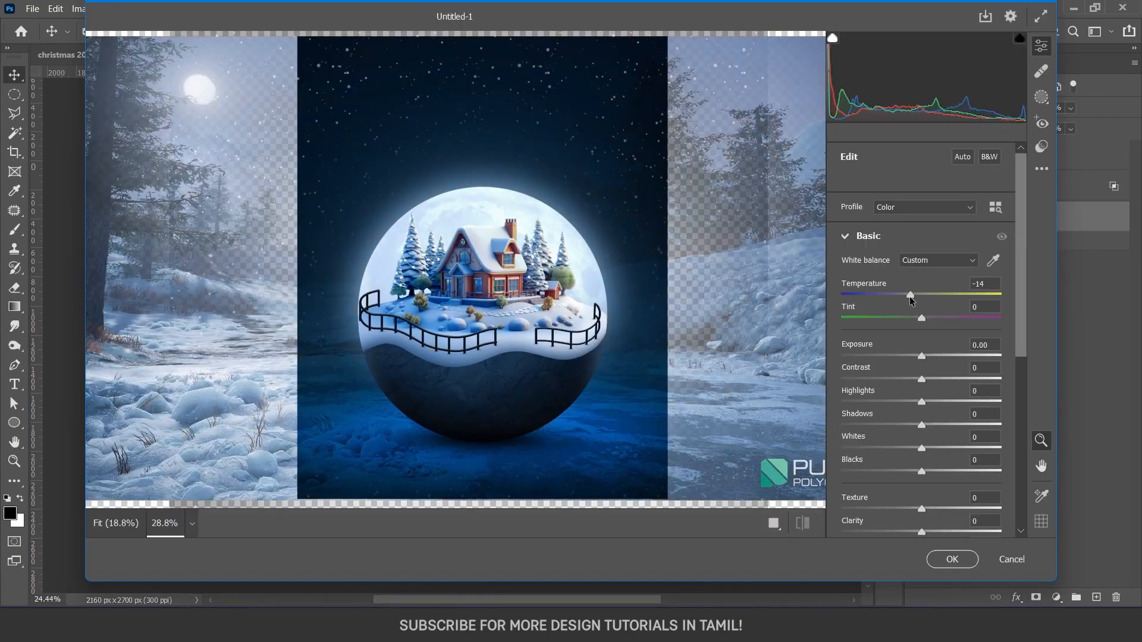
pyautogui.moveTo(924, 295); pyautogui.dragTo(914, 295)
pyautogui.moveTo(923, 356); pyautogui.dragTo(927, 379)
pyautogui.click(922, 402)
pyautogui.moveTo(925, 446); pyautogui.dragTo(928, 450)
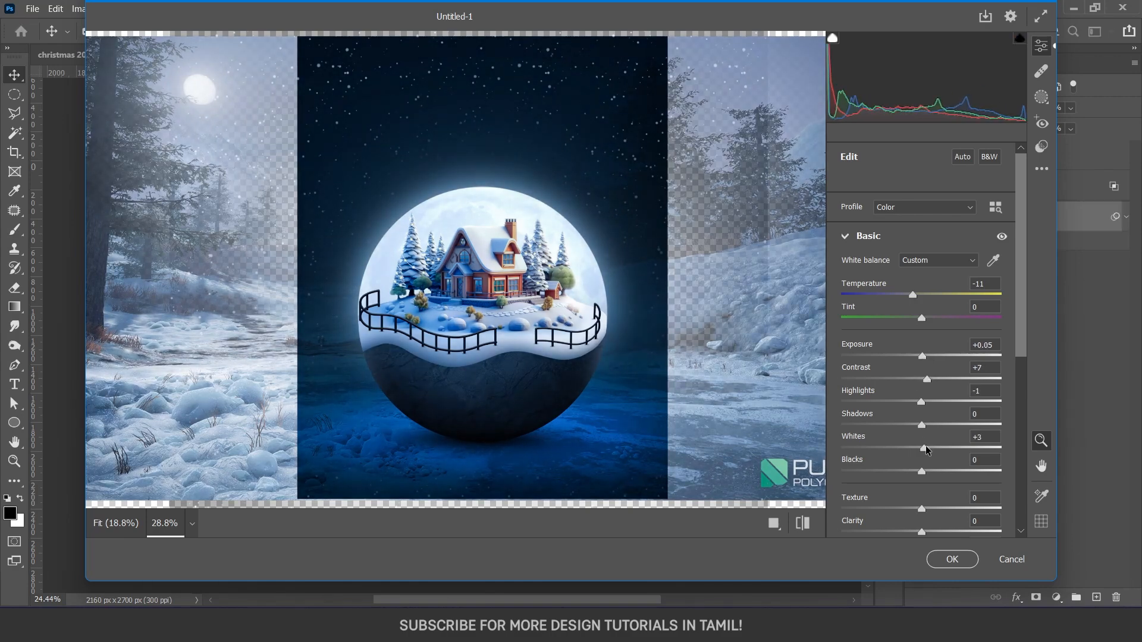
pyautogui.scroll(-5, 933, 445)
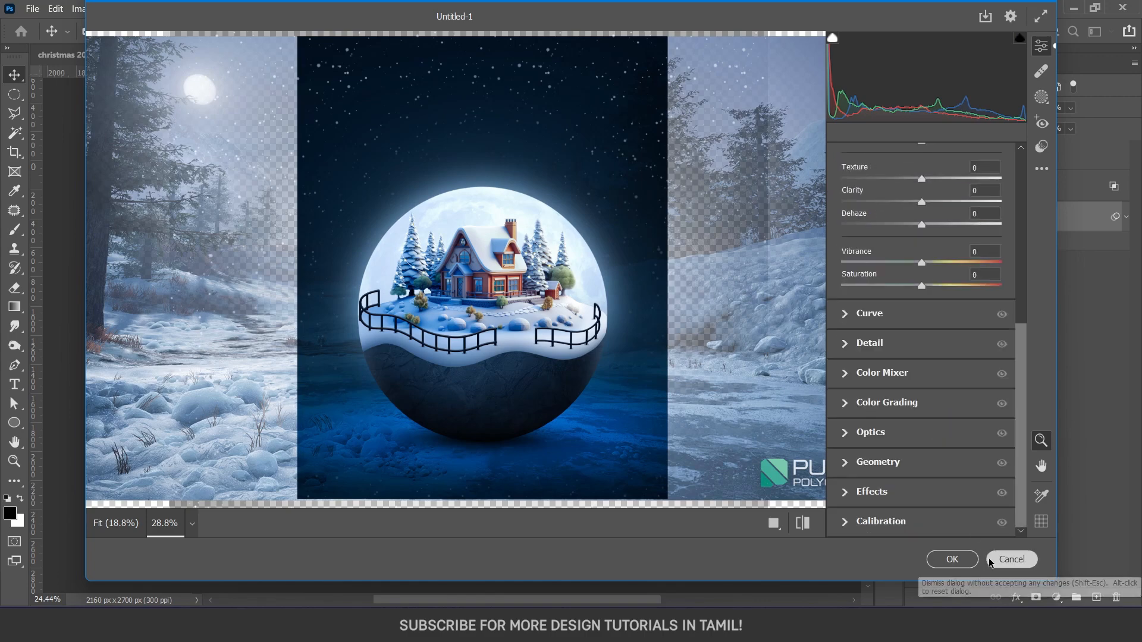
pyautogui.click(961, 559)
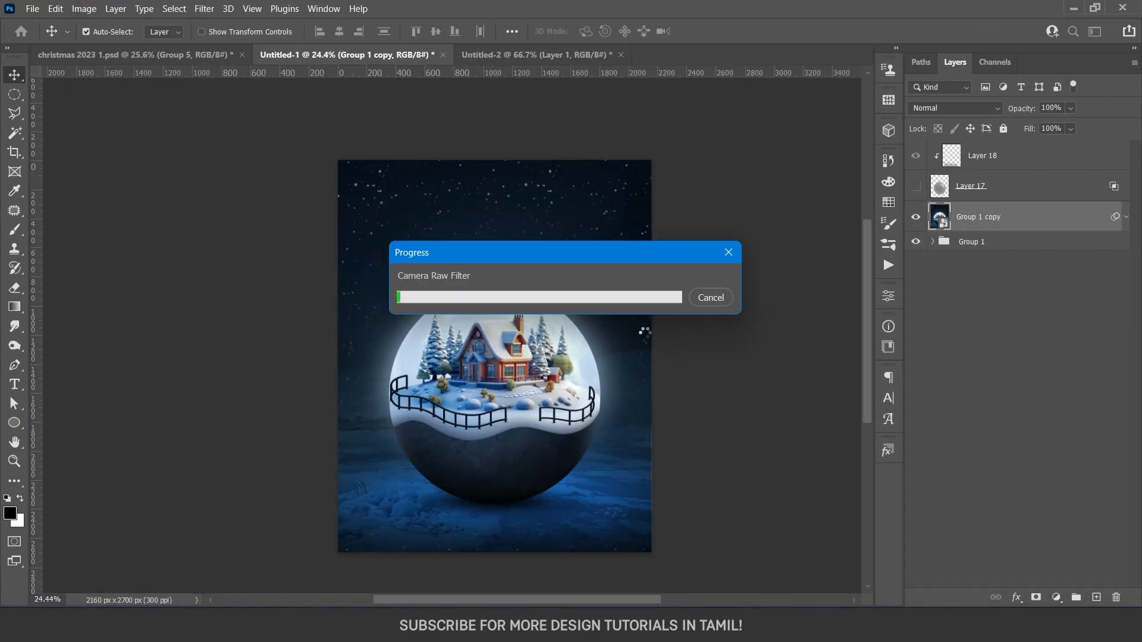
pyautogui.scroll(-1, 565, 326)
pyautogui.scroll(1, 565, 326)
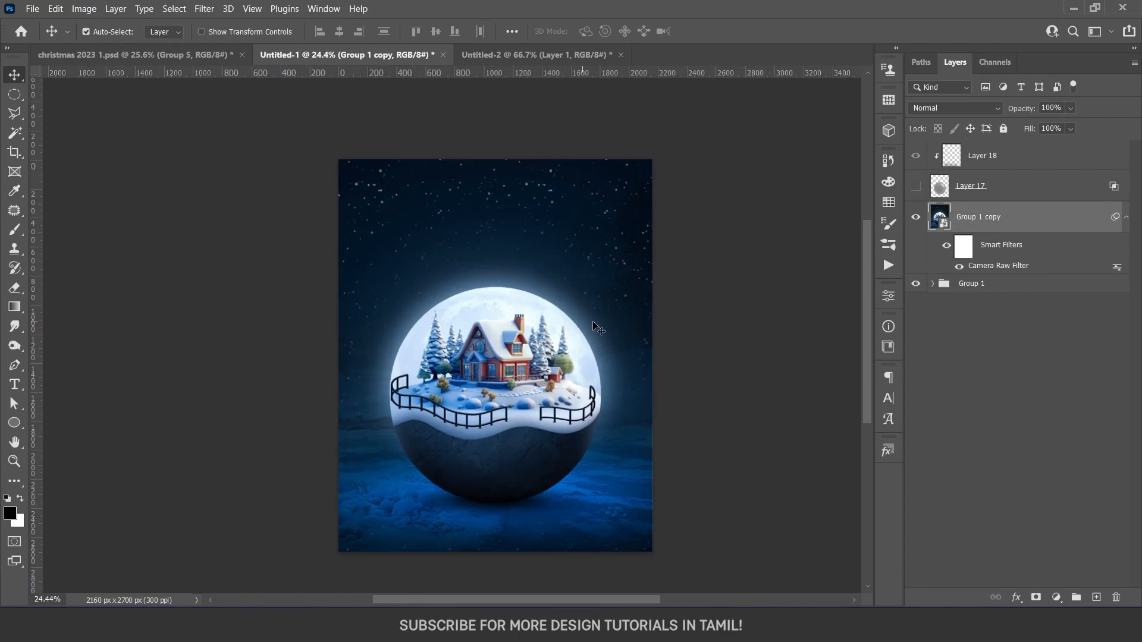